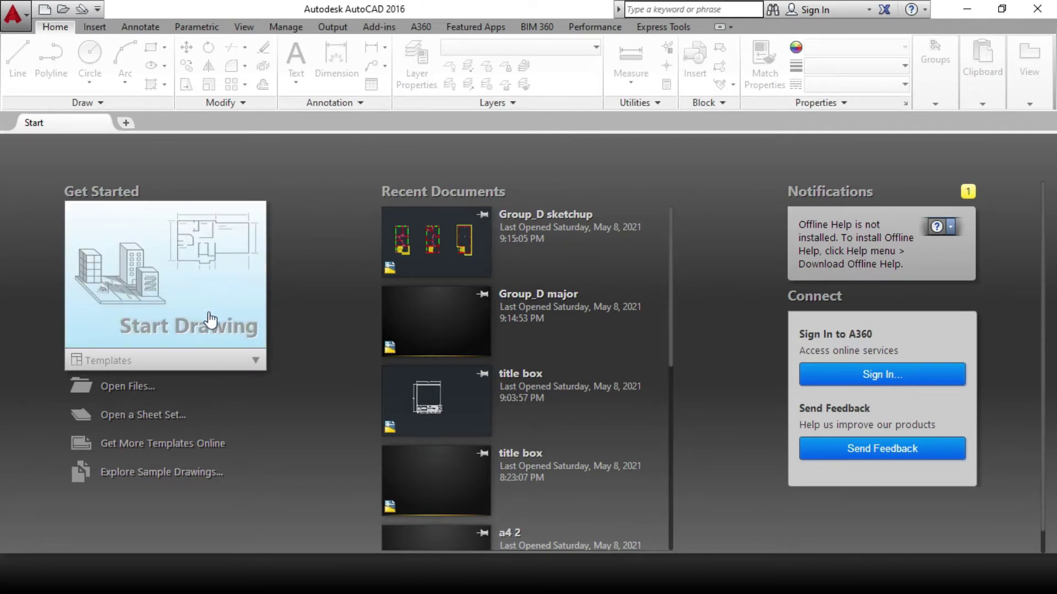
Open a new blank Drawing1 from the Start Drawing tile
{"action": "left_click", "coordinate": [145, 312]}
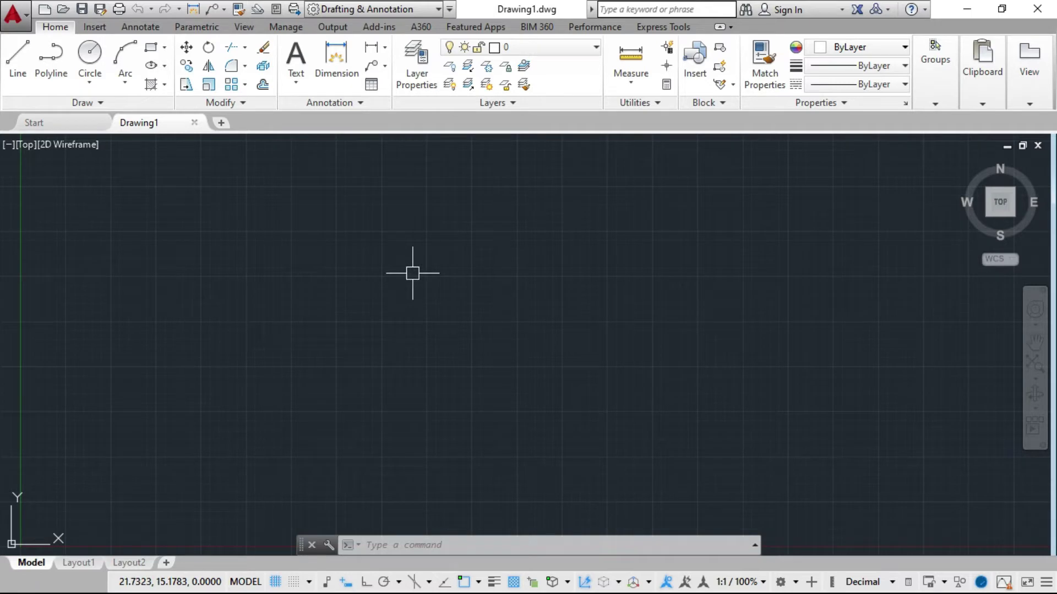
Set the length unit type to Engineering in the Drawing Units dialog (UN)
{"action": "type", "text": "un"}
{"action": "key", "text": "Return"}
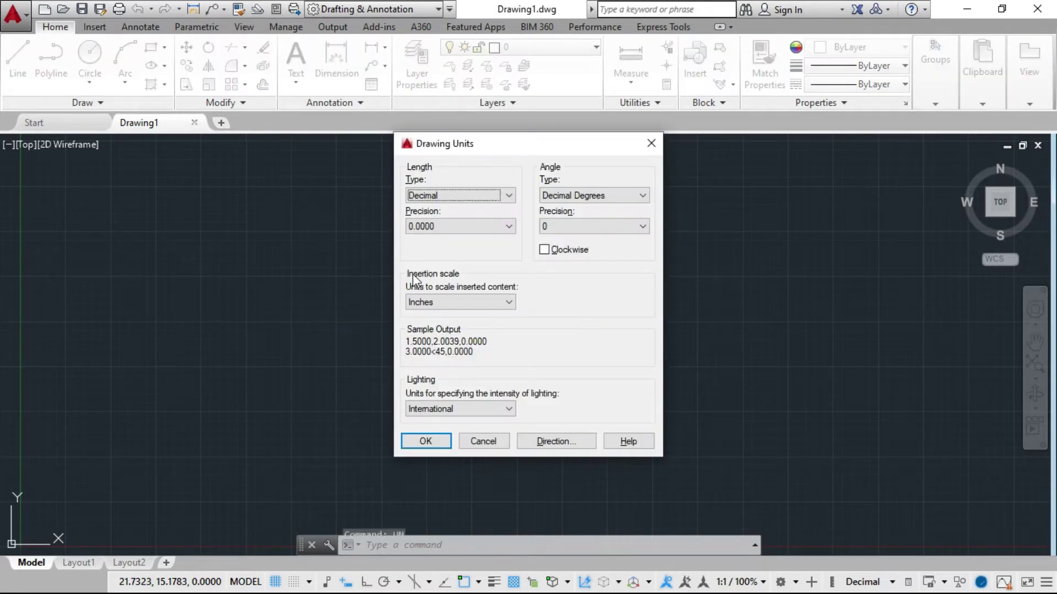
{"action": "left_click_drag", "start_coordinate": [540, 148], "coordinate": [475, 164]}
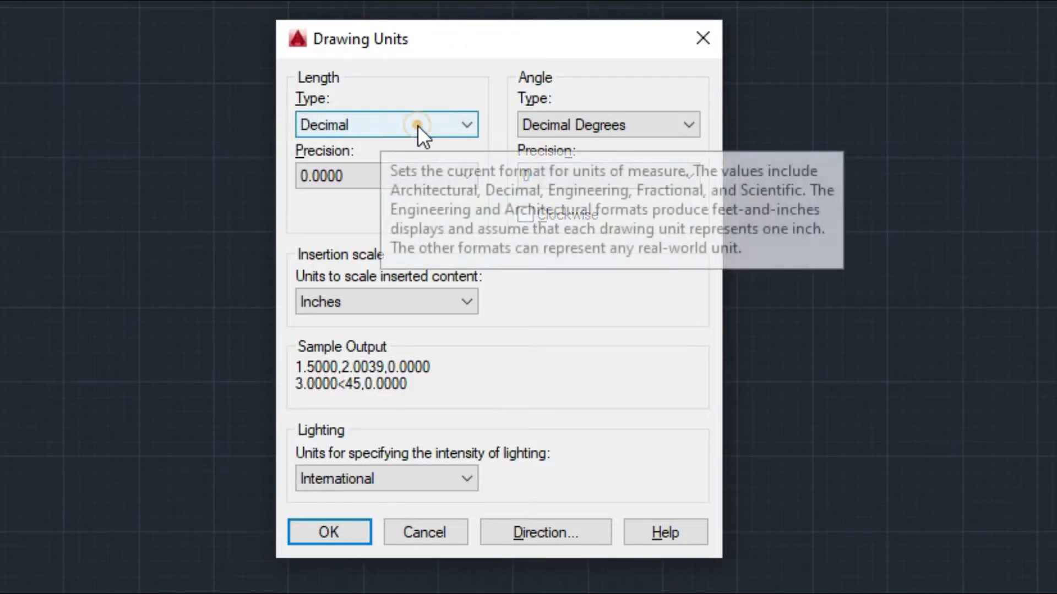
{"action": "left_click", "coordinate": [418, 126]}
{"action": "left_click", "coordinate": [357, 178]}
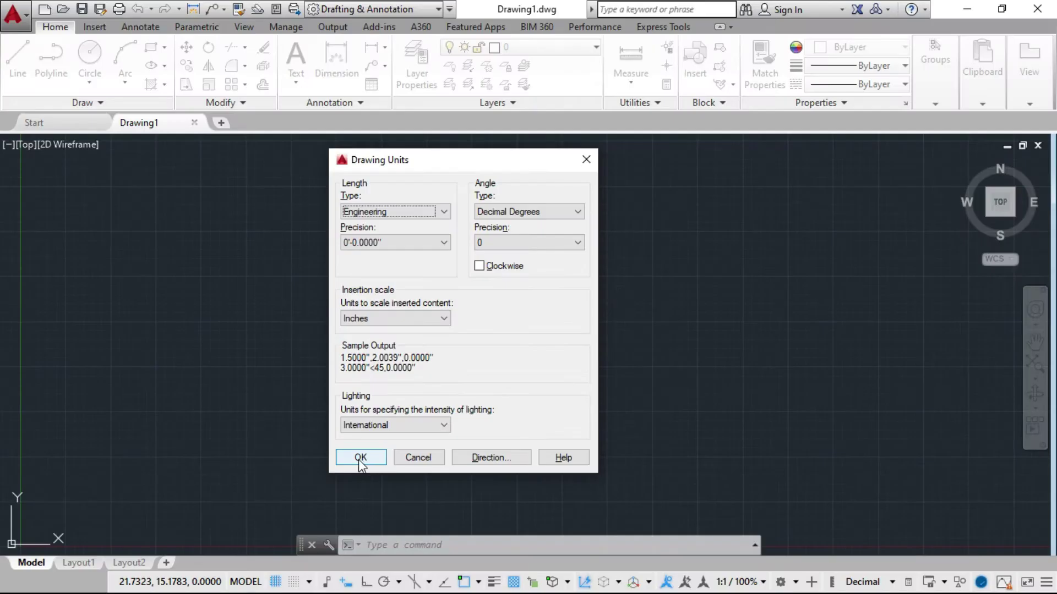
{"action": "left_click", "coordinate": [361, 458]}
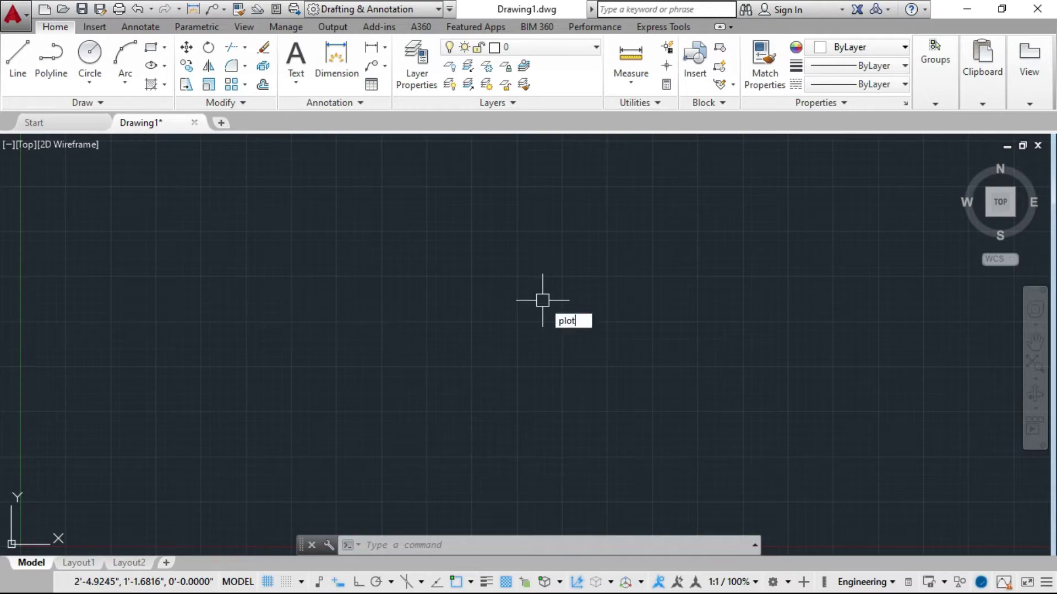
Choose ISO A4 (297.00 x 210.00 MM) paper and inches as plot scale units
{"action": "key", "text": "Return"}
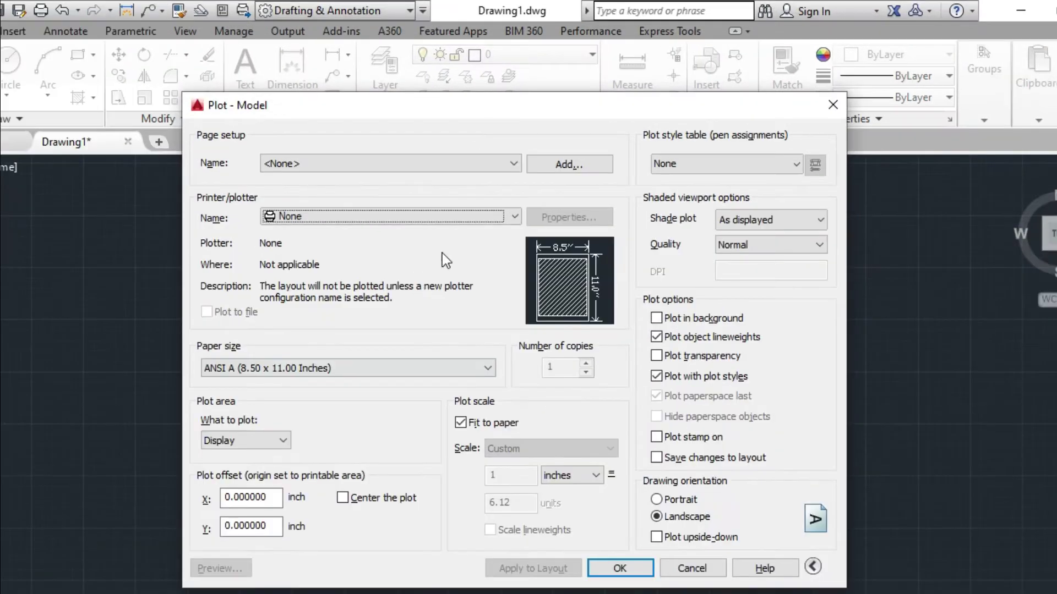
{"action": "left_click", "coordinate": [419, 367]}
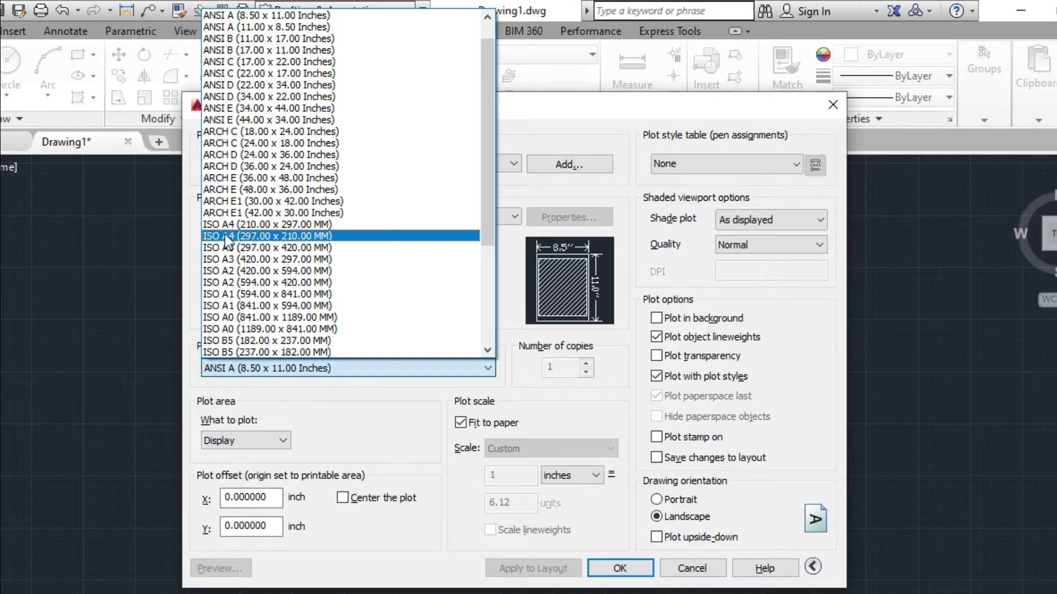
{"action": "left_click", "coordinate": [297, 239]}
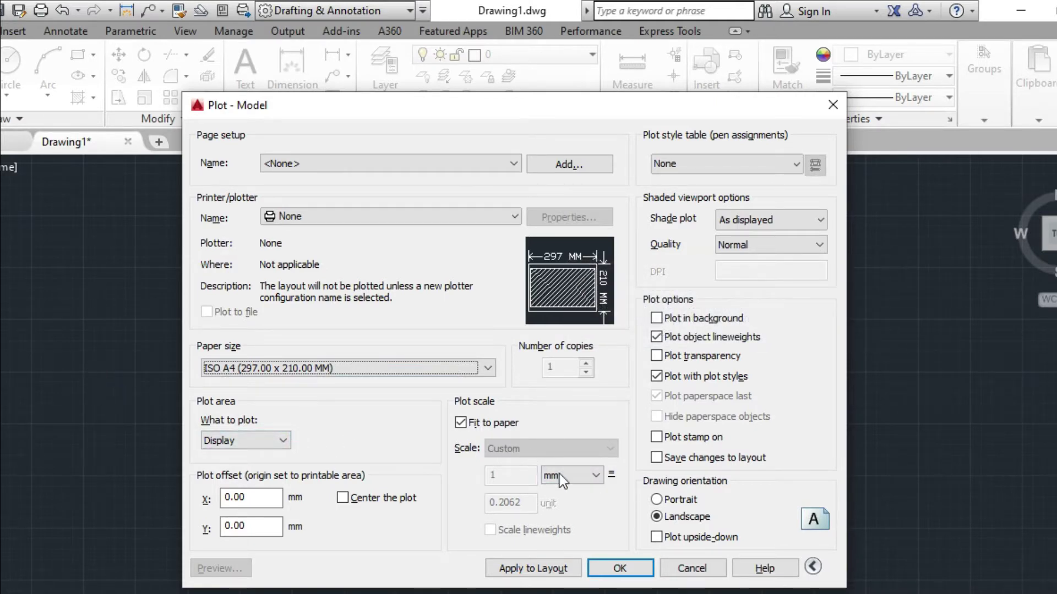
{"action": "left_click", "coordinate": [586, 479]}
{"action": "left_click", "coordinate": [577, 492]}
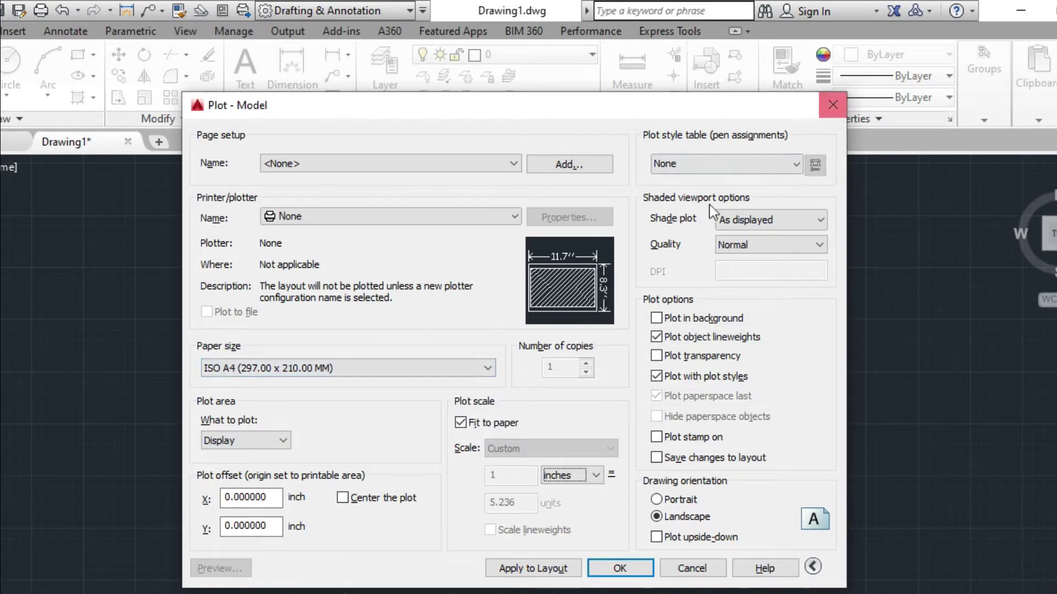
{"action": "left_click", "coordinate": [427, 371]}
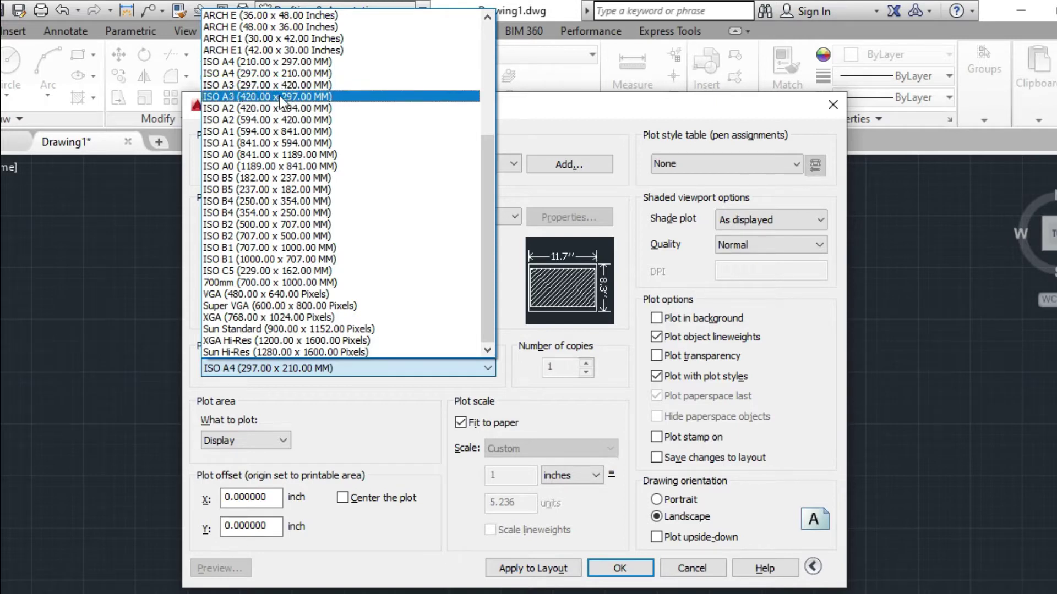
{"action": "left_click", "coordinate": [274, 98]}
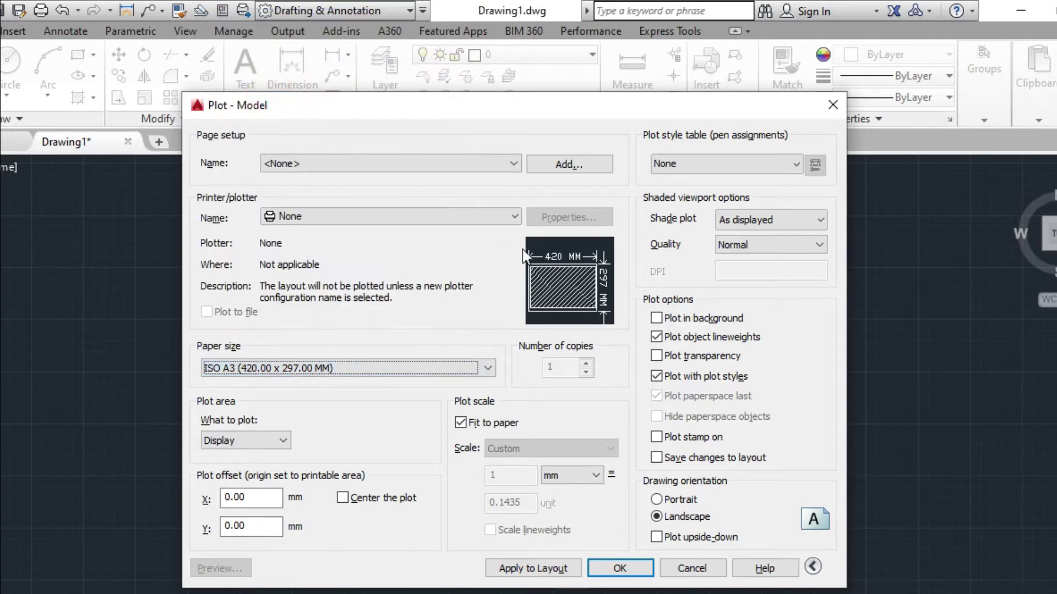
{"action": "left_click", "coordinate": [600, 476]}
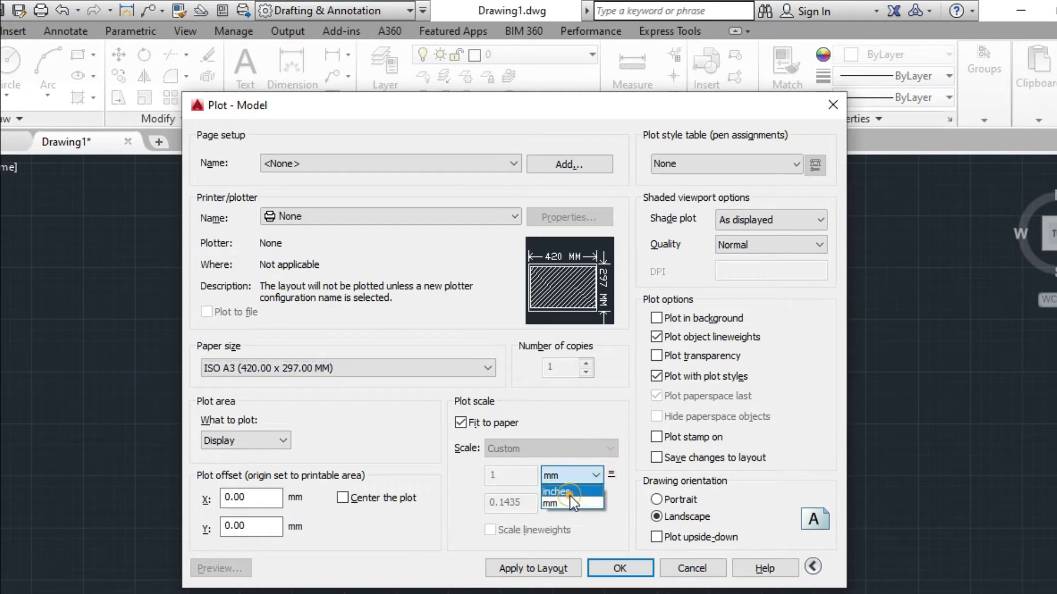
{"action": "left_click", "coordinate": [569, 497]}
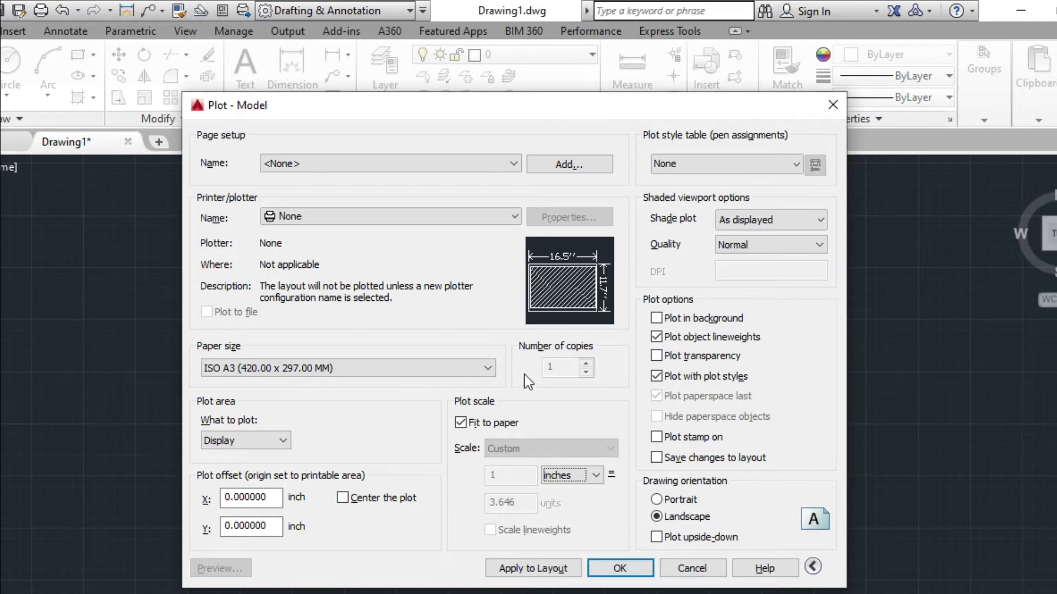
{"action": "left_click", "coordinate": [484, 368]}
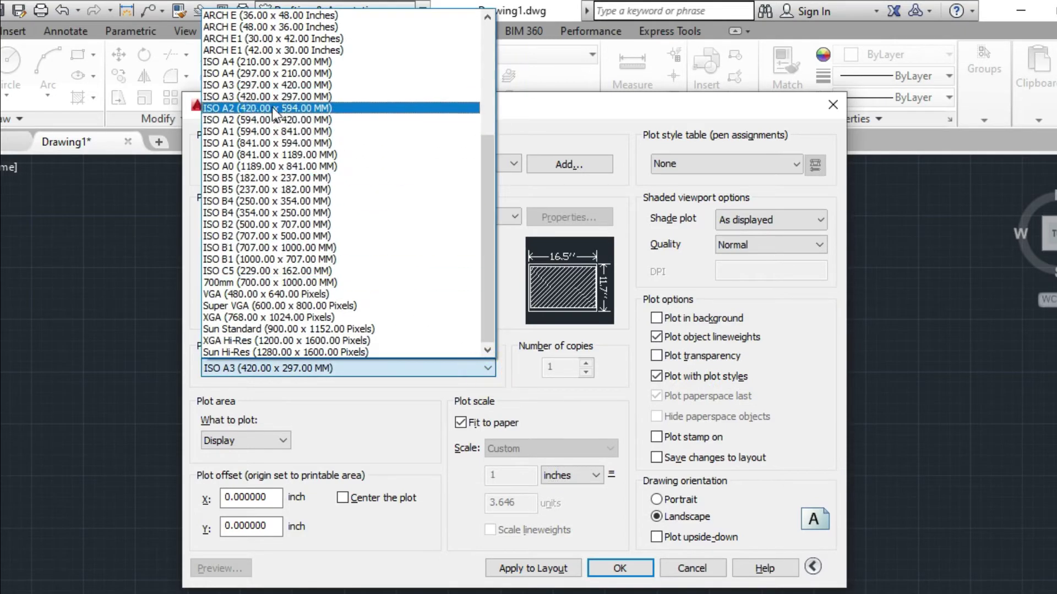
{"action": "left_click", "coordinate": [256, 73]}
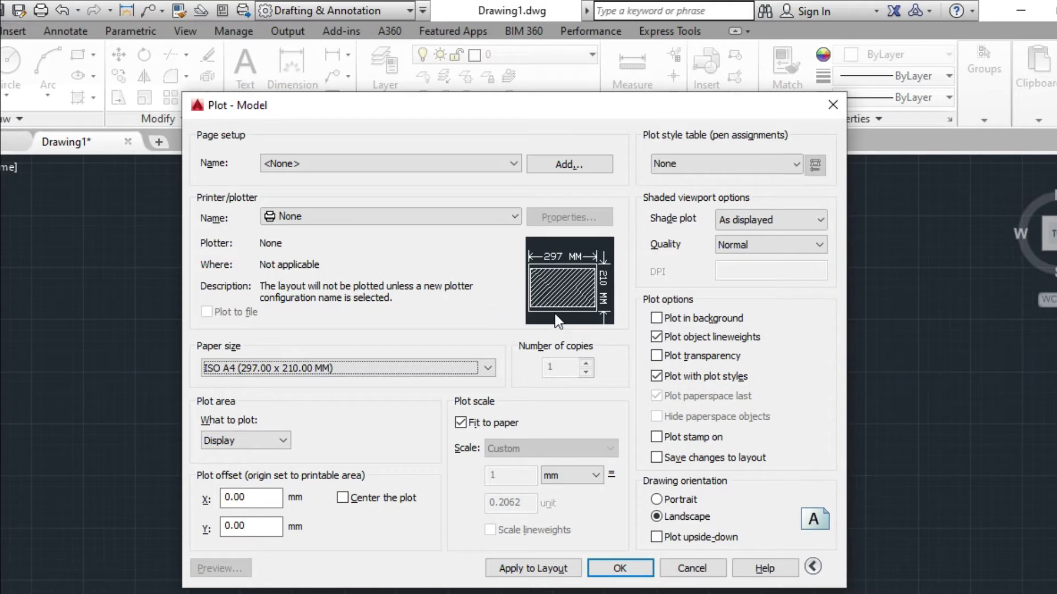
{"action": "left_click", "coordinate": [588, 470]}
{"action": "left_click", "coordinate": [553, 487]}
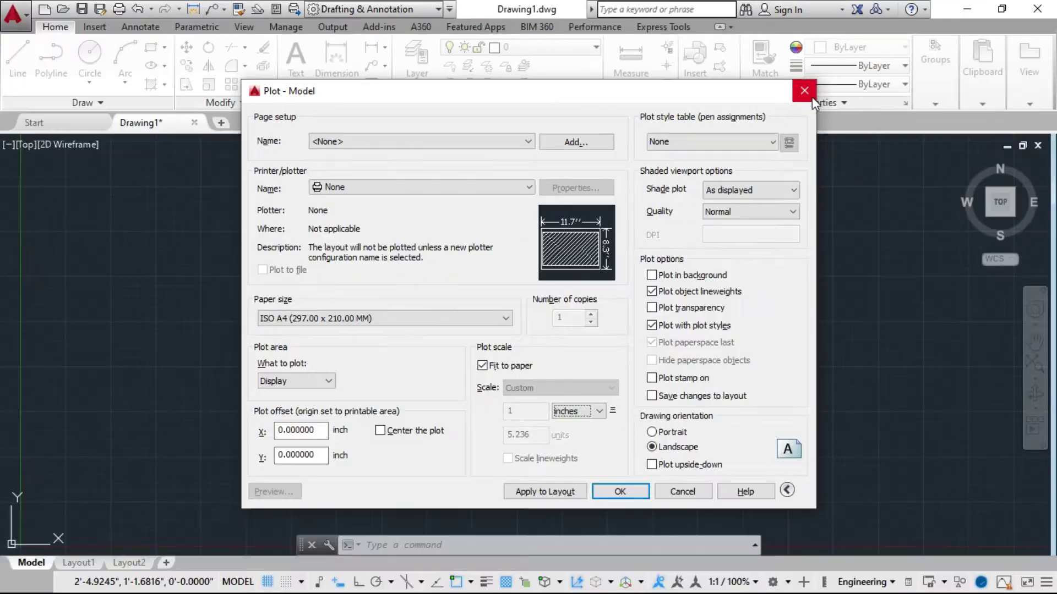
Close the plot settings and draw an 11.7 by 8.3 rectangle as the sheet boundary
{"action": "left_click", "coordinate": [833, 105]}
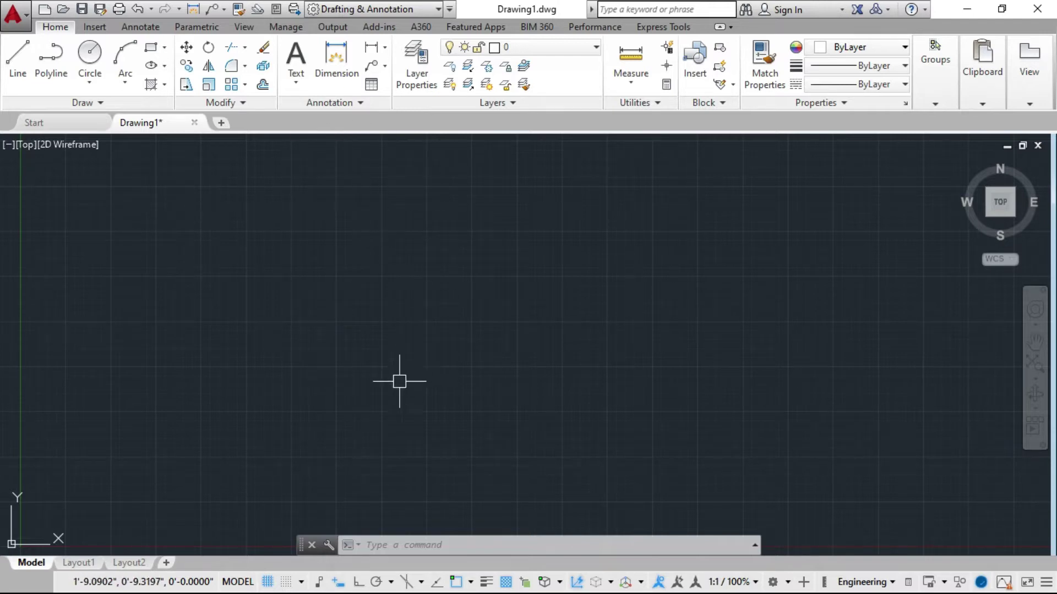
{"action": "left_click", "coordinate": [151, 48]}
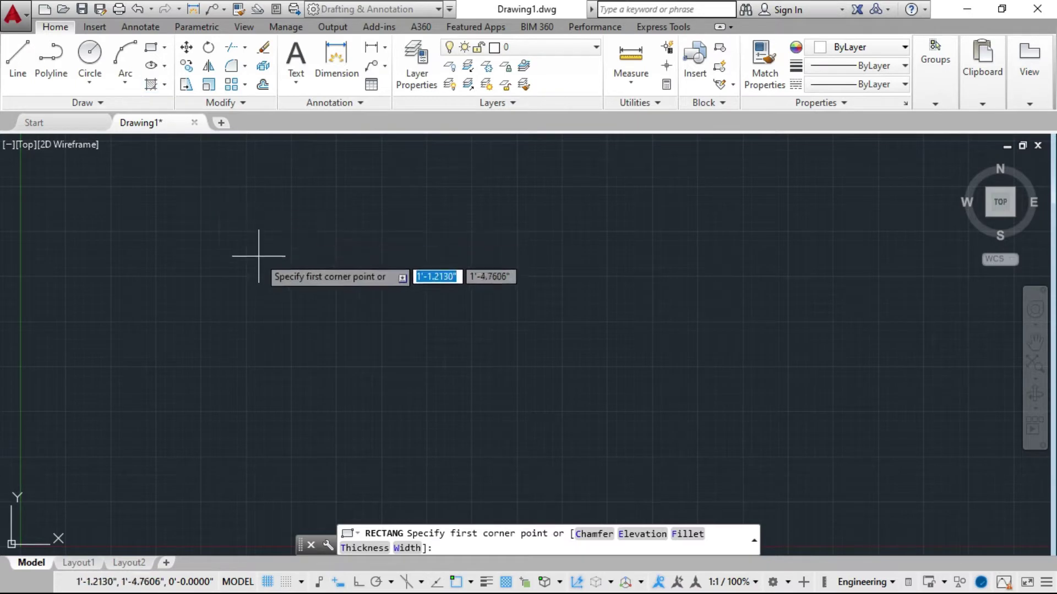
{"action": "left_click", "coordinate": [241, 401]}
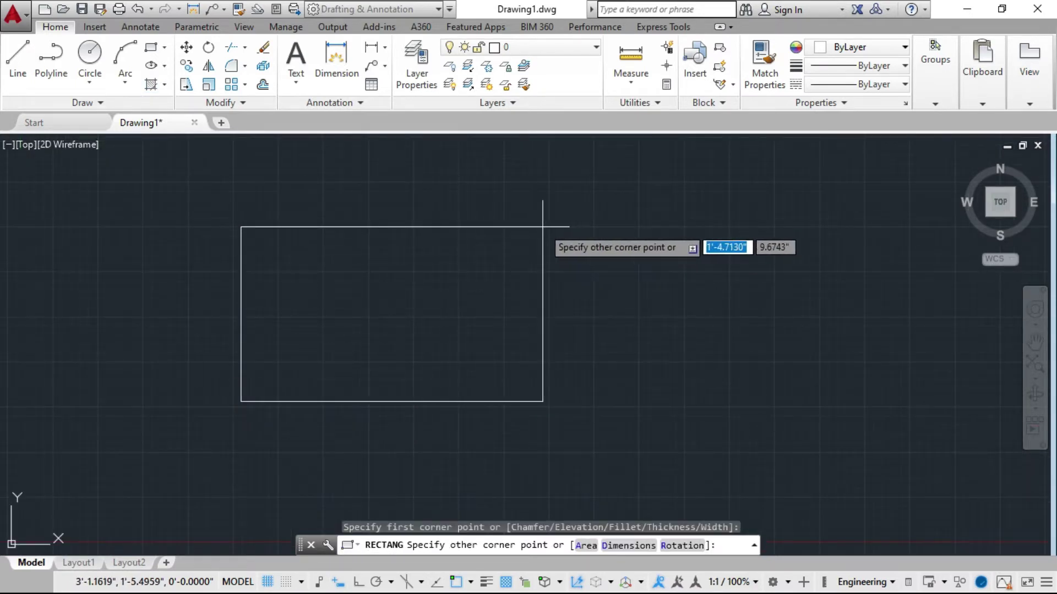
{"action": "scroll", "coordinate": [550, 215], "scroll_direction": "down", "scroll_amount": 2}
{"action": "scroll", "coordinate": [509, 187], "scroll_direction": "up", "scroll_amount": 4}
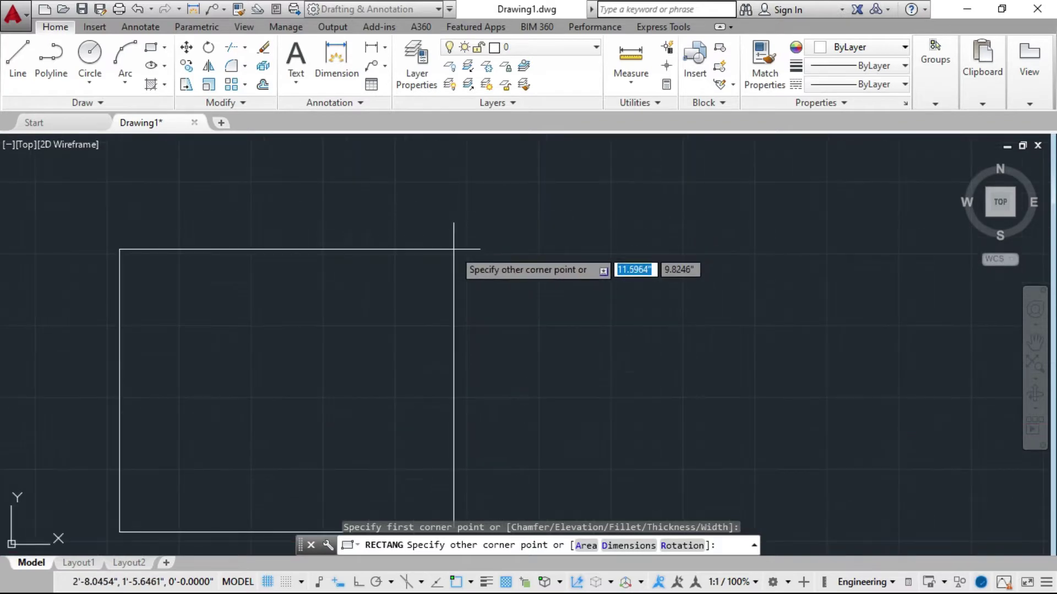
{"action": "scroll", "coordinate": [454, 250], "scroll_direction": "down", "scroll_amount": 2}
{"action": "scroll", "coordinate": [484, 286], "scroll_direction": "up", "scroll_amount": 2}
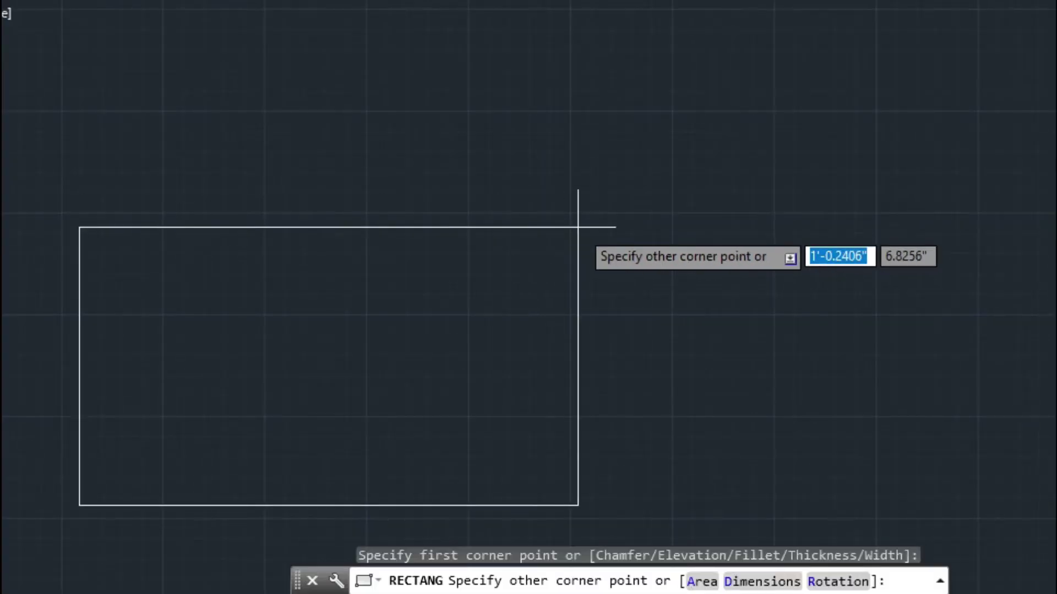
{"action": "type", "text": "11.7"}
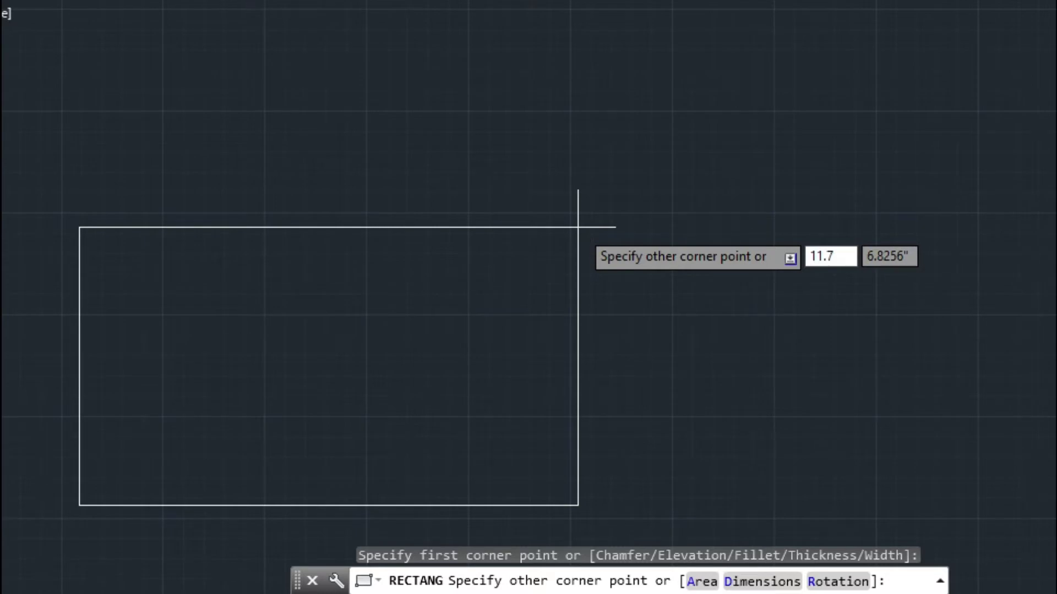
{"action": "key", "text": "Tab"}
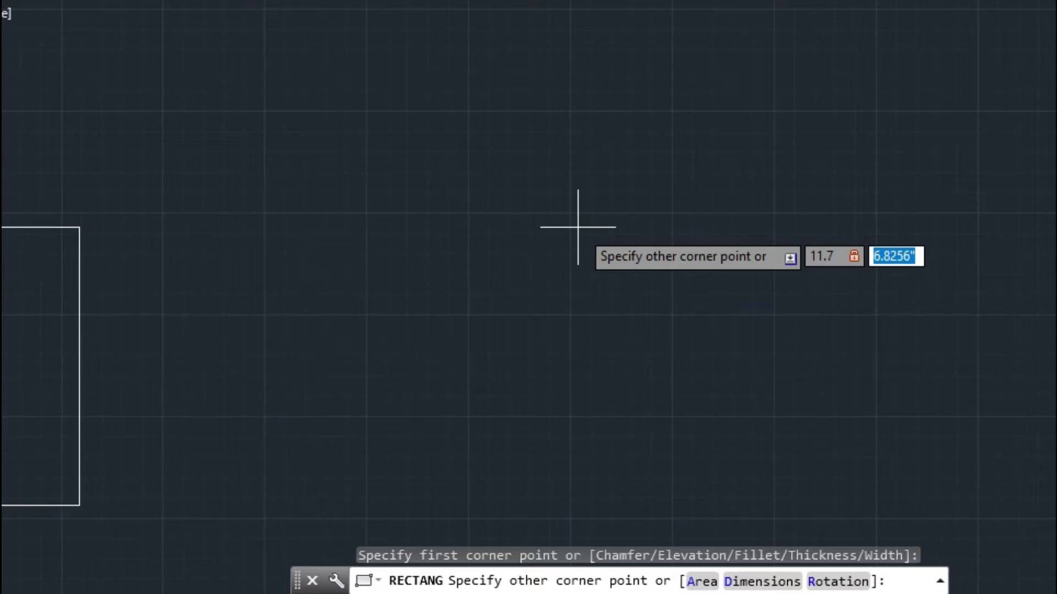
{"action": "type", "text": "8.3"}
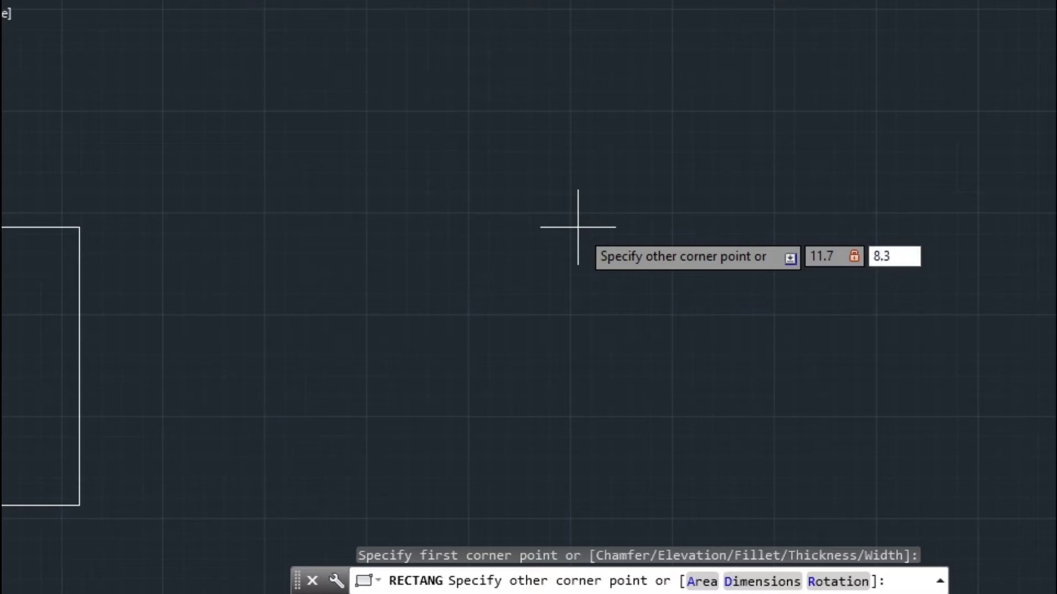
{"action": "key", "text": "Return"}
Zoom in and out to check the new 11.7 x 8.3 rectangle
{"action": "scroll", "coordinate": [472, 292], "scroll_direction": "down", "scroll_amount": 2}
{"action": "scroll", "coordinate": [310, 397], "scroll_direction": "up", "scroll_amount": 4}
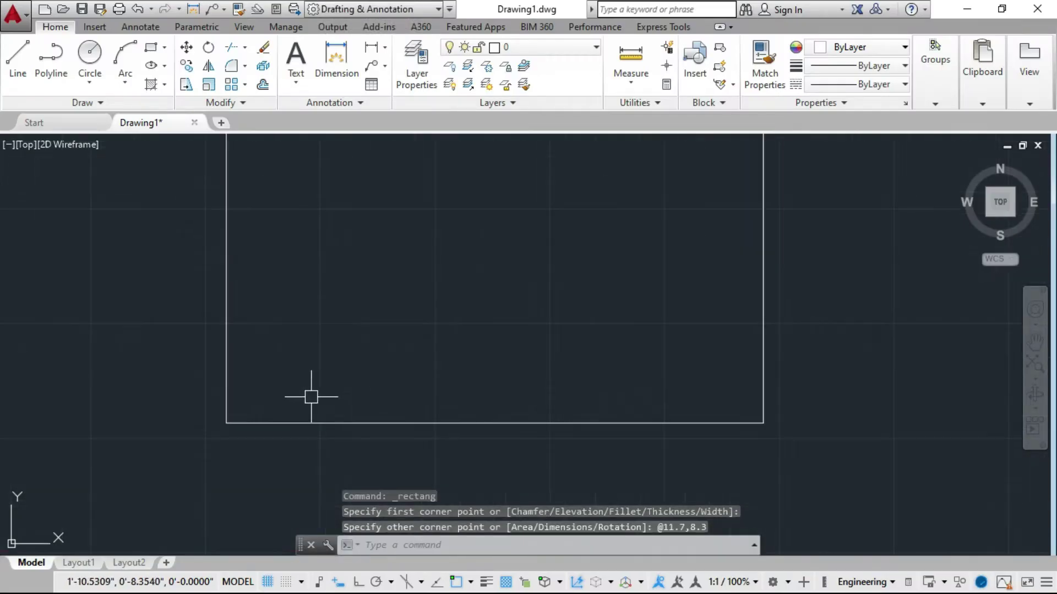
{"action": "scroll", "coordinate": [311, 396], "scroll_direction": "down", "scroll_amount": 2}
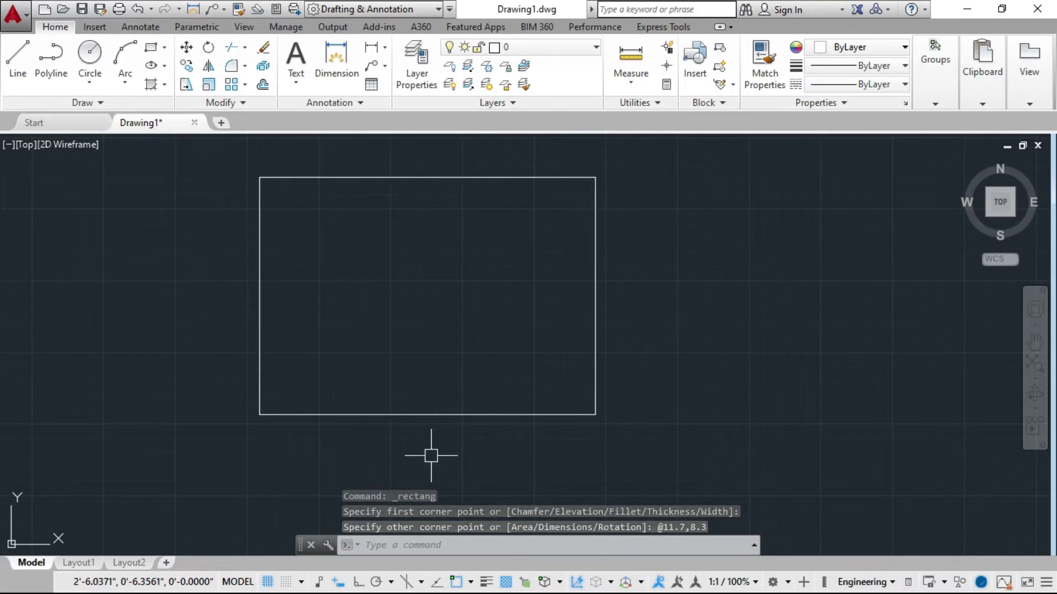
{"action": "scroll", "coordinate": [352, 178], "scroll_direction": "up", "scroll_amount": 2}
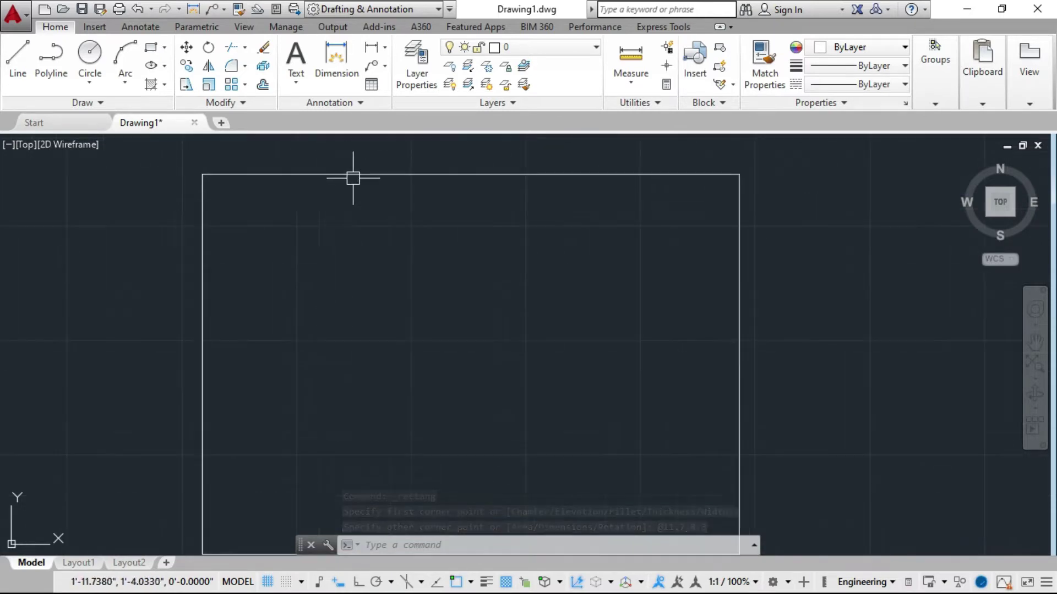
{"action": "scroll", "coordinate": [462, 172], "scroll_direction": "down", "scroll_amount": 2}
{"action": "scroll", "coordinate": [406, 182], "scroll_direction": "up", "scroll_amount": 2}
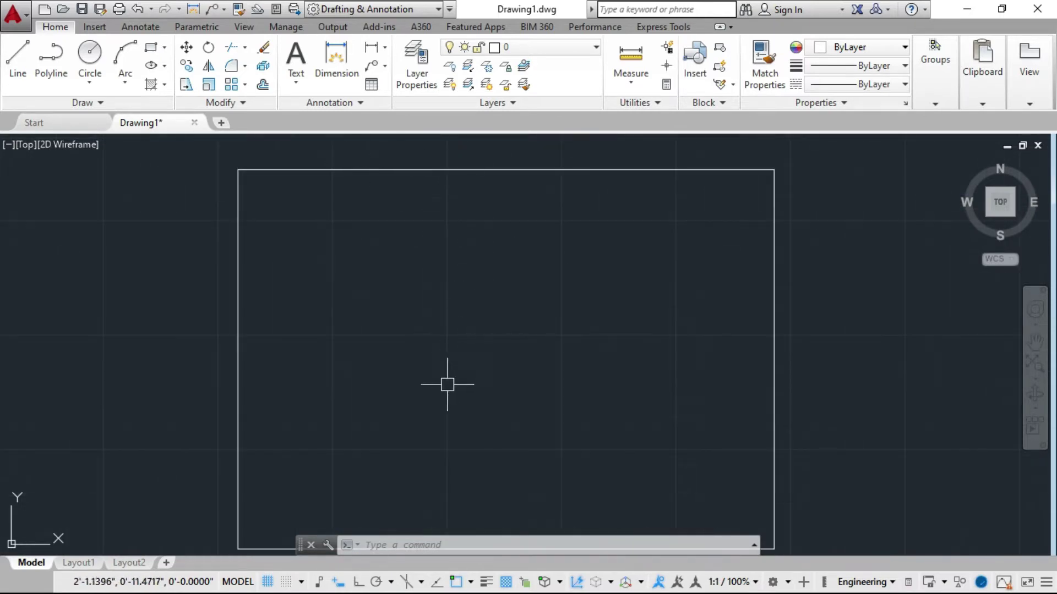
{"action": "scroll", "coordinate": [389, 306], "scroll_direction": "down", "scroll_amount": 2}
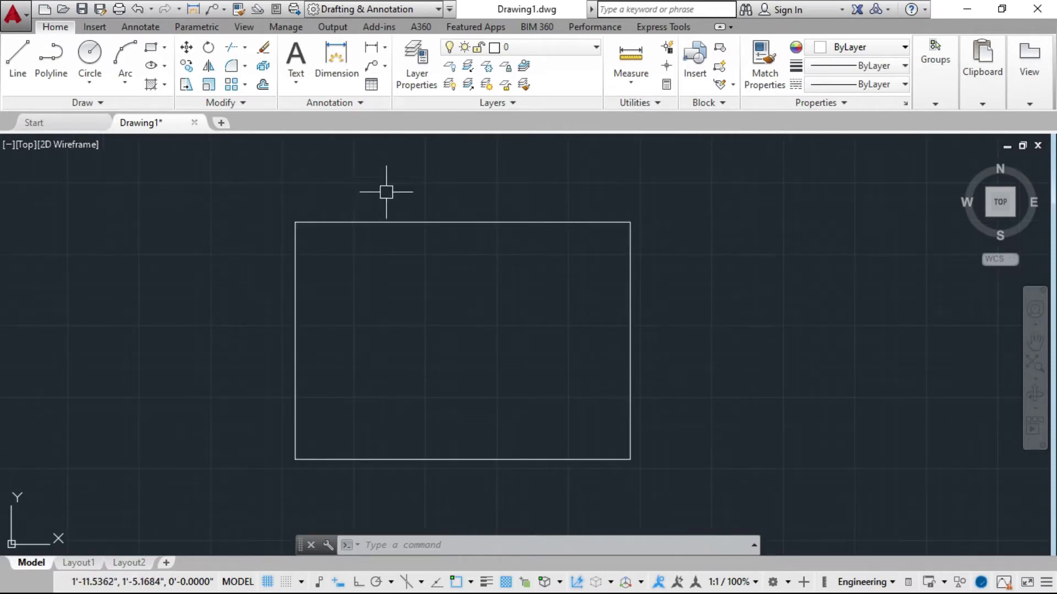
{"action": "scroll", "coordinate": [455, 281], "scroll_direction": "up", "scroll_amount": 2}
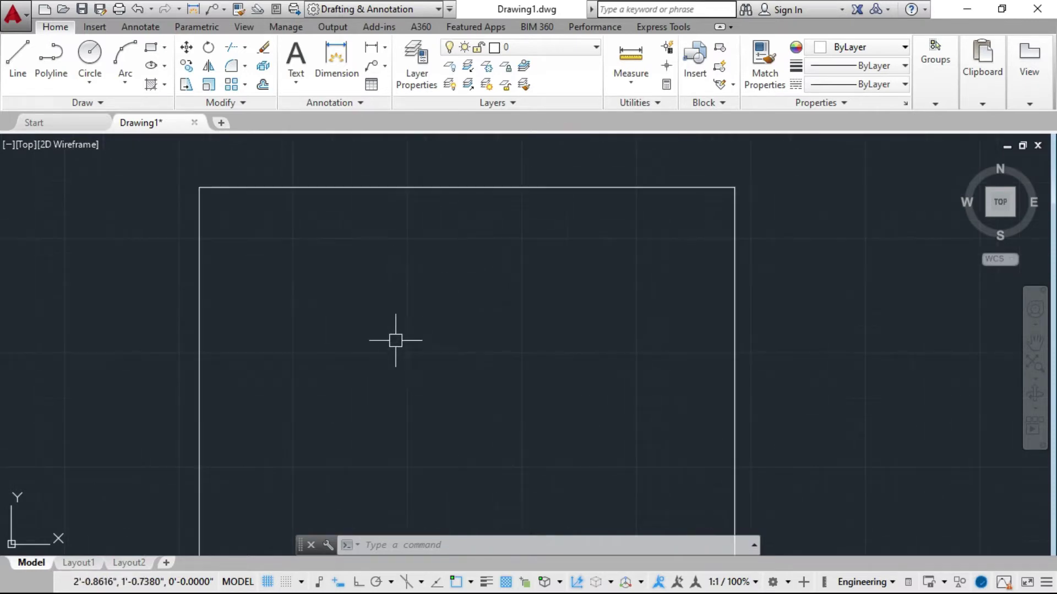
{"action": "scroll", "coordinate": [512, 230], "scroll_direction": "down", "scroll_amount": 2}
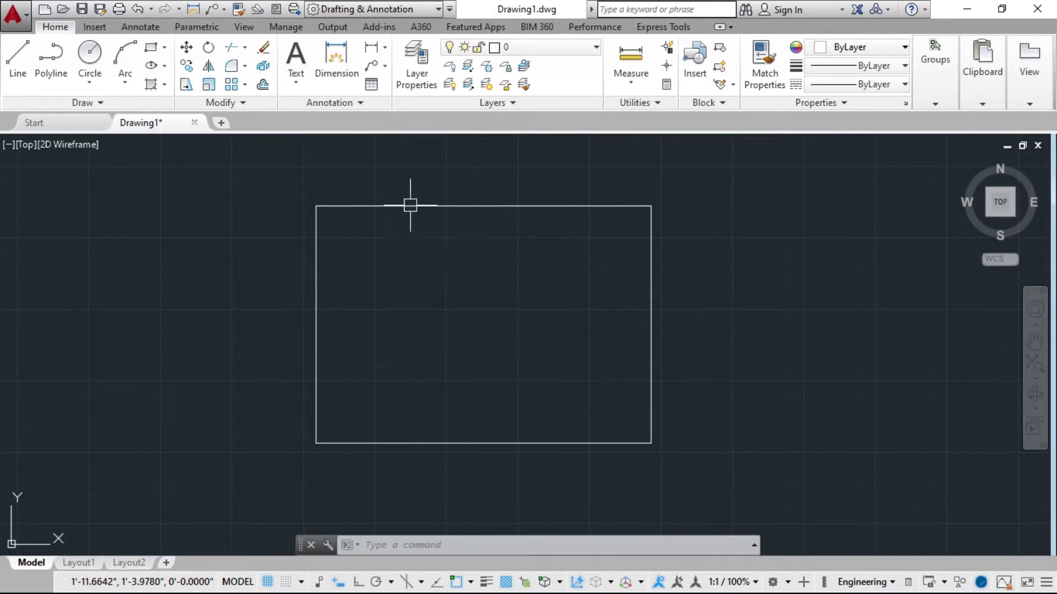
{"action": "scroll", "coordinate": [442, 273], "scroll_direction": "up", "scroll_amount": 2}
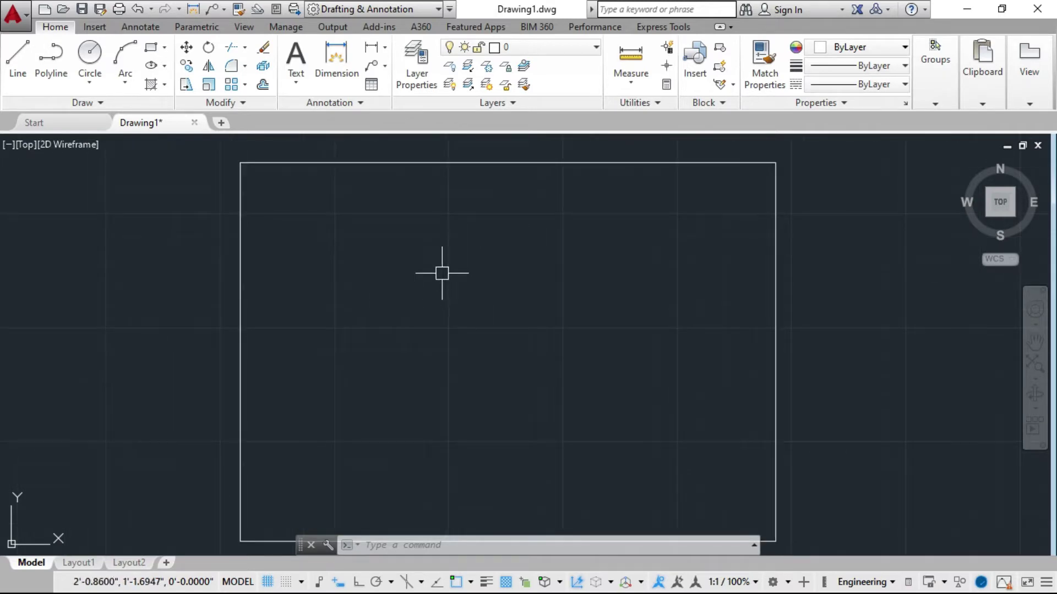
{"action": "scroll", "coordinate": [442, 273], "scroll_direction": "down", "scroll_amount": 1}
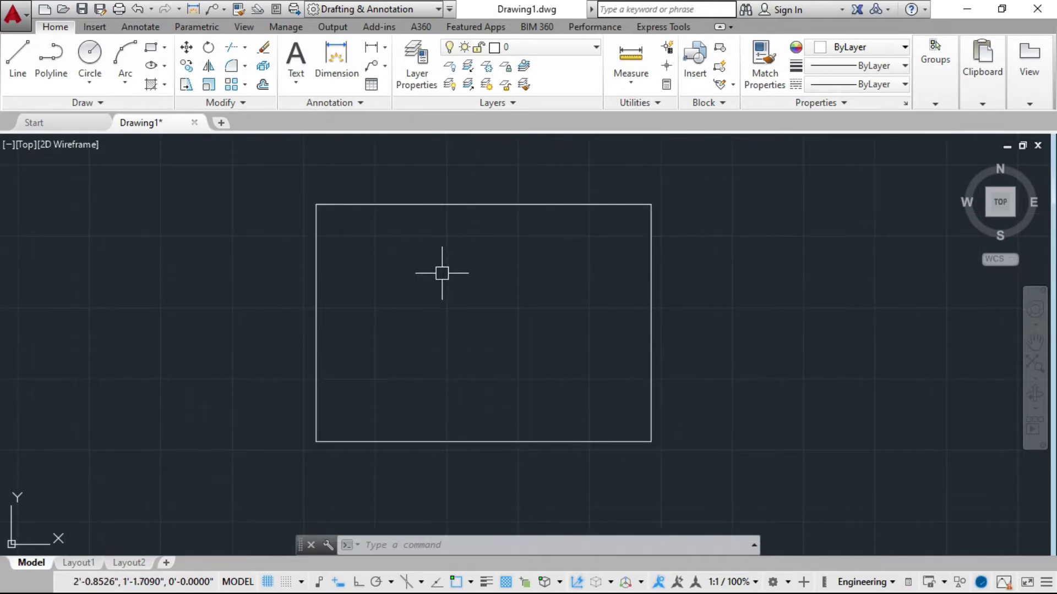
Offset the outer rectangle 0.1 inward to form a double-line border
{"action": "type", "text": "o"}
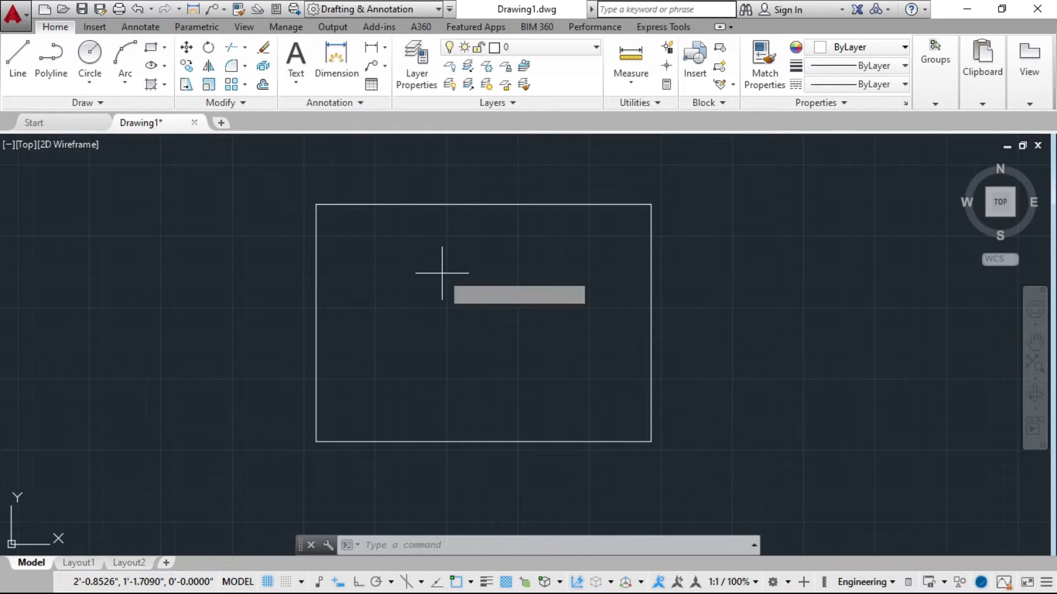
{"action": "key", "text": "Return"}
{"action": "type", "text": "0."}
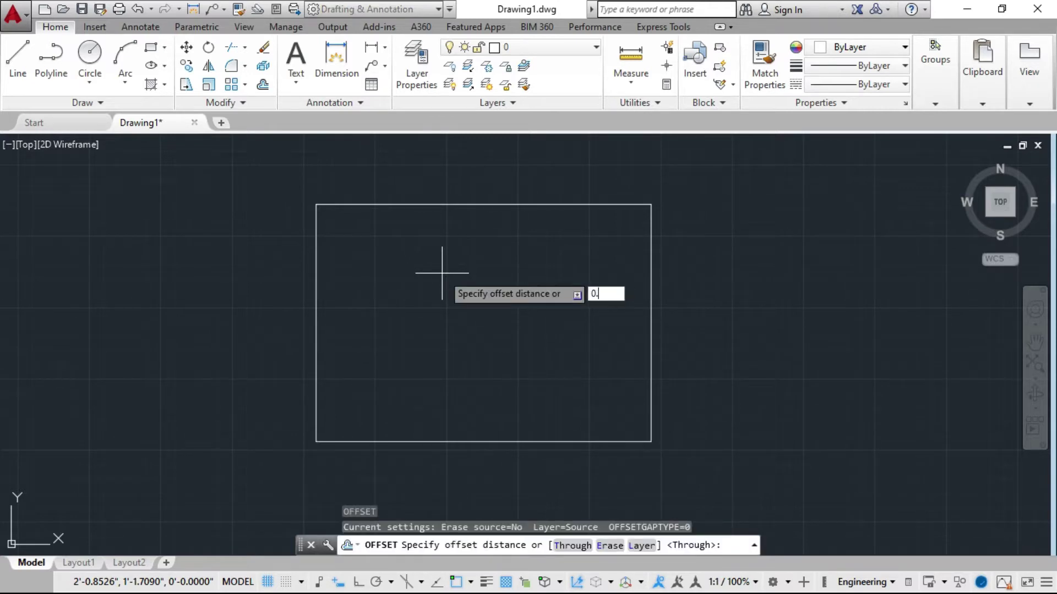
{"action": "type", "text": "1"}
{"action": "key", "text": "Return"}
{"action": "scroll", "coordinate": [474, 201], "scroll_direction": "up", "scroll_amount": 2}
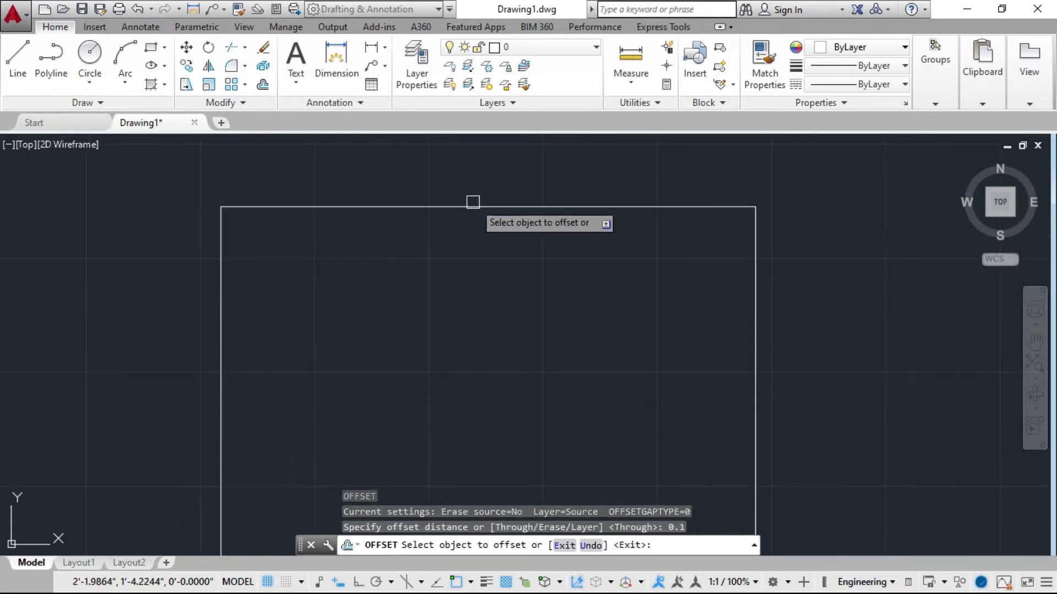
{"action": "left_click", "coordinate": [471, 205]}
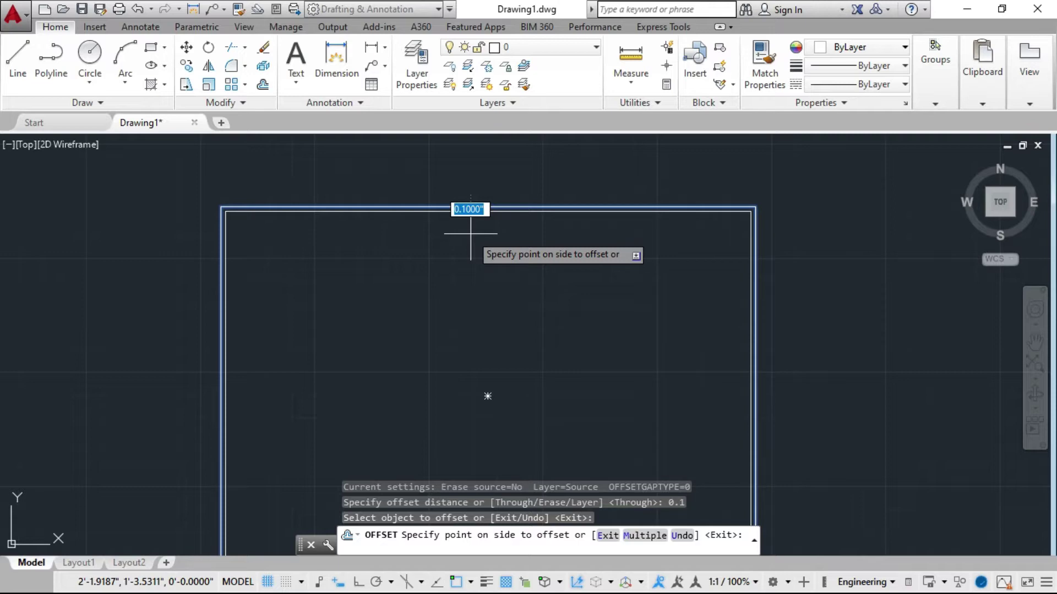
{"action": "left_click", "coordinate": [471, 233]}
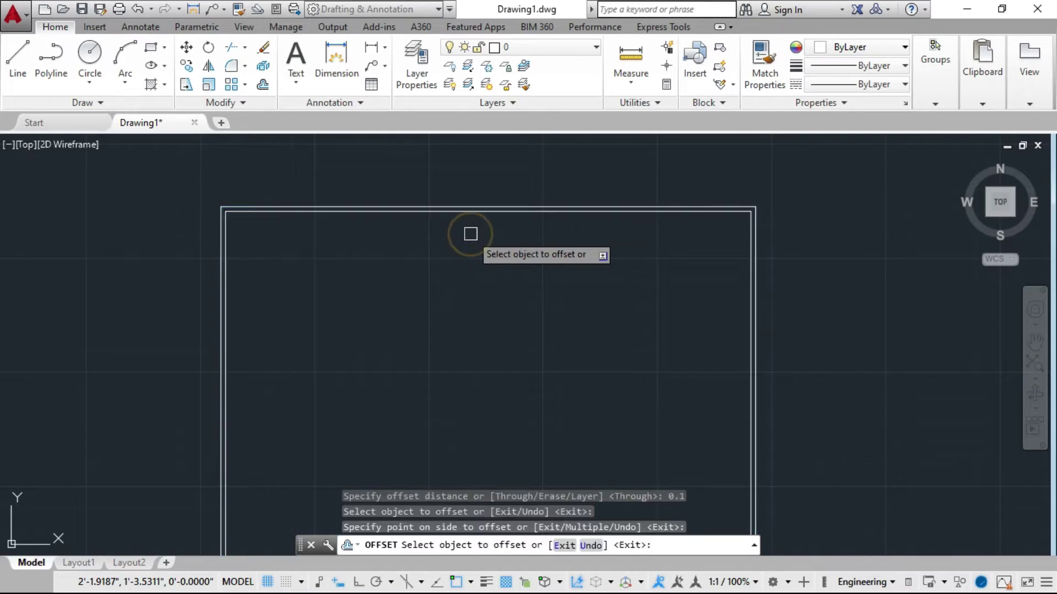
{"action": "scroll", "coordinate": [448, 215], "scroll_direction": "down", "scroll_amount": 3}
{"action": "scroll", "coordinate": [375, 224], "scroll_direction": "up", "scroll_amount": 3}
{"action": "scroll", "coordinate": [320, 182], "scroll_direction": "down", "scroll_amount": 2}
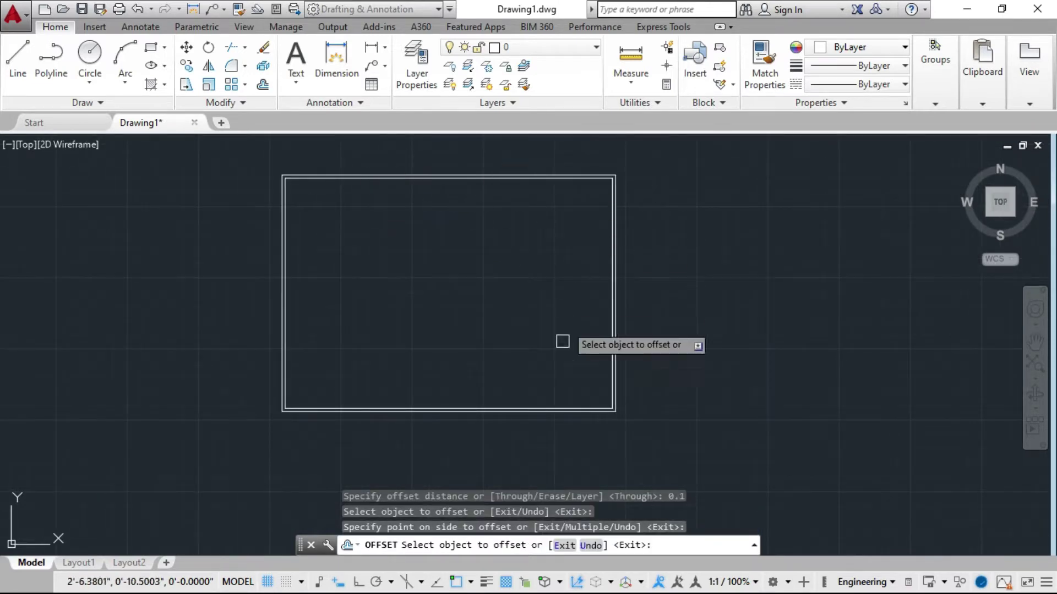
{"action": "key", "text": "Escape"}
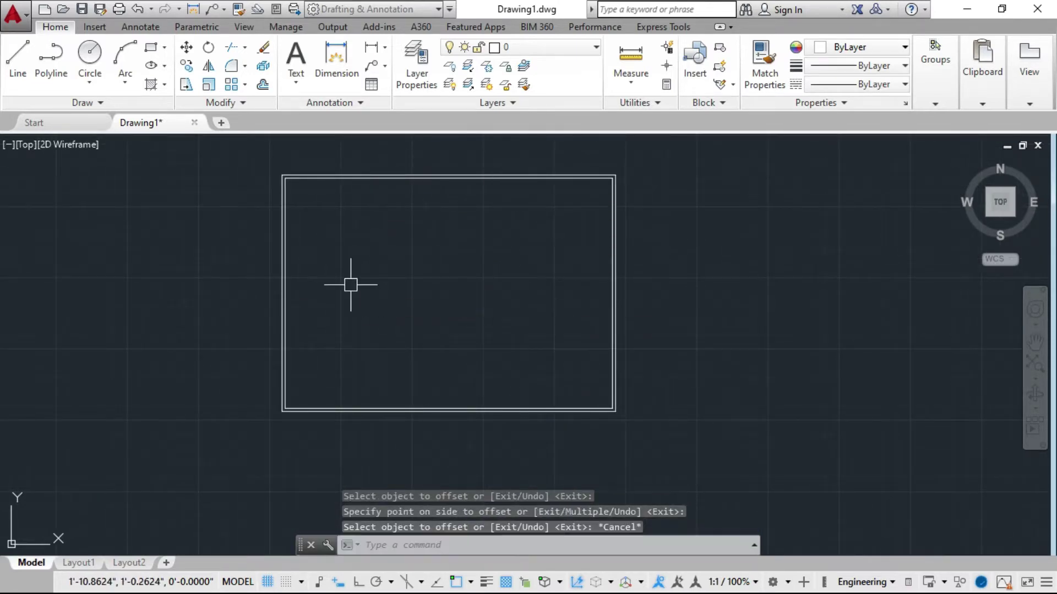
Explode the border rectangle into separate lines and check the edges are individual
{"action": "scroll", "coordinate": [357, 183], "scroll_direction": "up", "scroll_amount": 4}
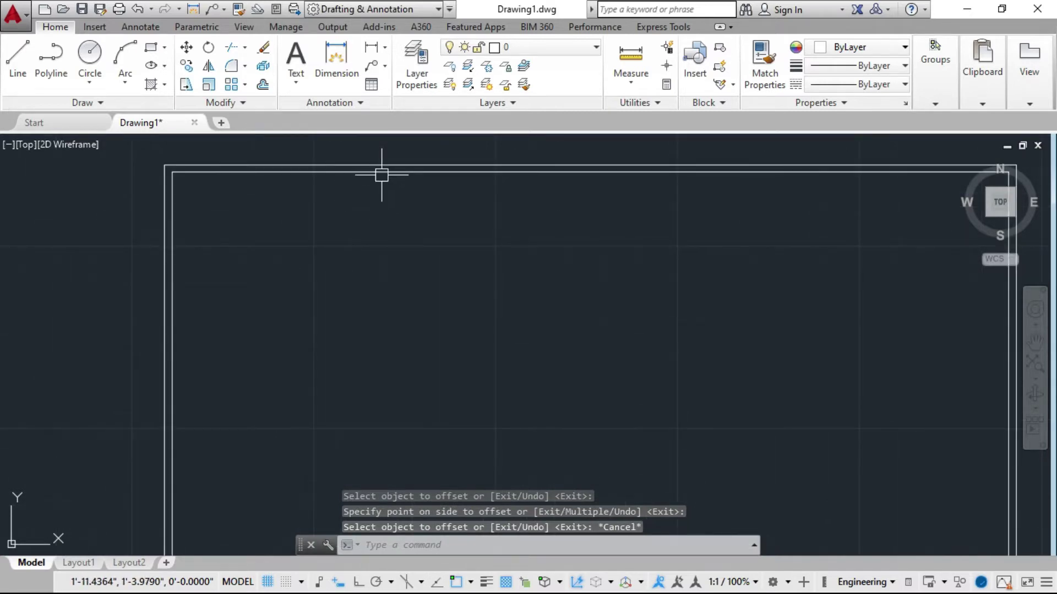
{"action": "scroll", "coordinate": [380, 175], "scroll_direction": "up", "scroll_amount": 2}
{"action": "left_click", "coordinate": [389, 170]}
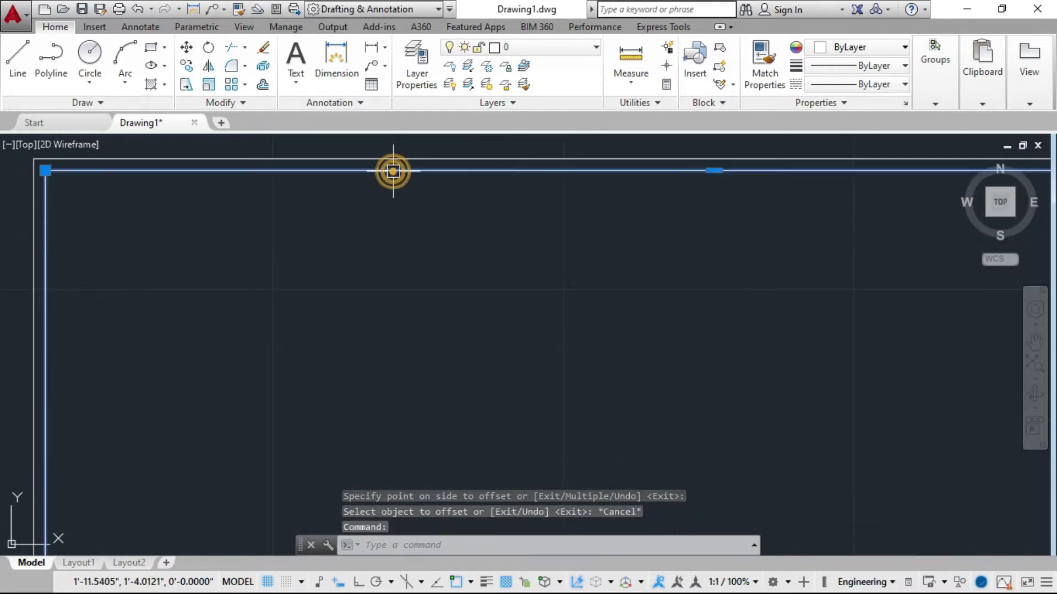
{"action": "scroll", "coordinate": [366, 354], "scroll_direction": "down", "scroll_amount": 2}
{"action": "scroll", "coordinate": [366, 355], "scroll_direction": "down", "scroll_amount": 4}
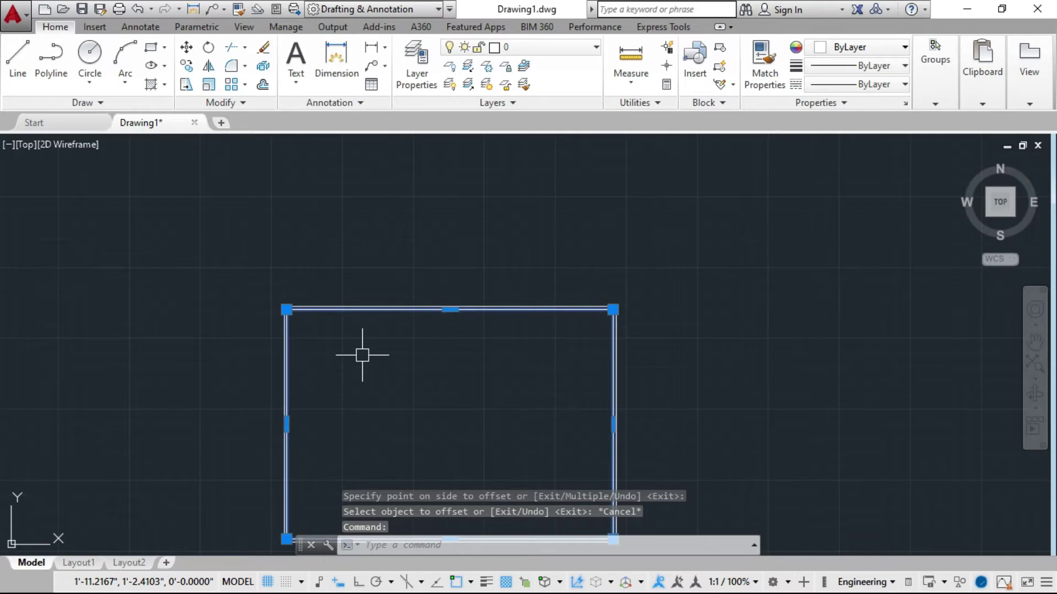
{"action": "type", "text": "X"}
{"action": "key", "text": "Return"}
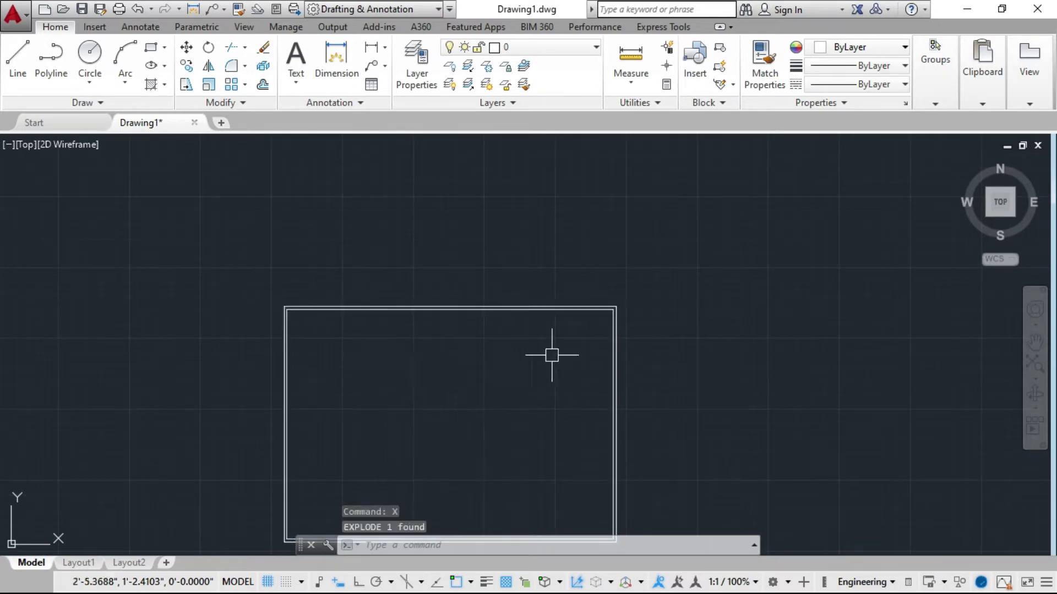
{"action": "scroll", "coordinate": [526, 324], "scroll_direction": "up", "scroll_amount": 4}
{"action": "scroll", "coordinate": [475, 272], "scroll_direction": "up", "scroll_amount": 2}
{"action": "left_click", "coordinate": [469, 281]}
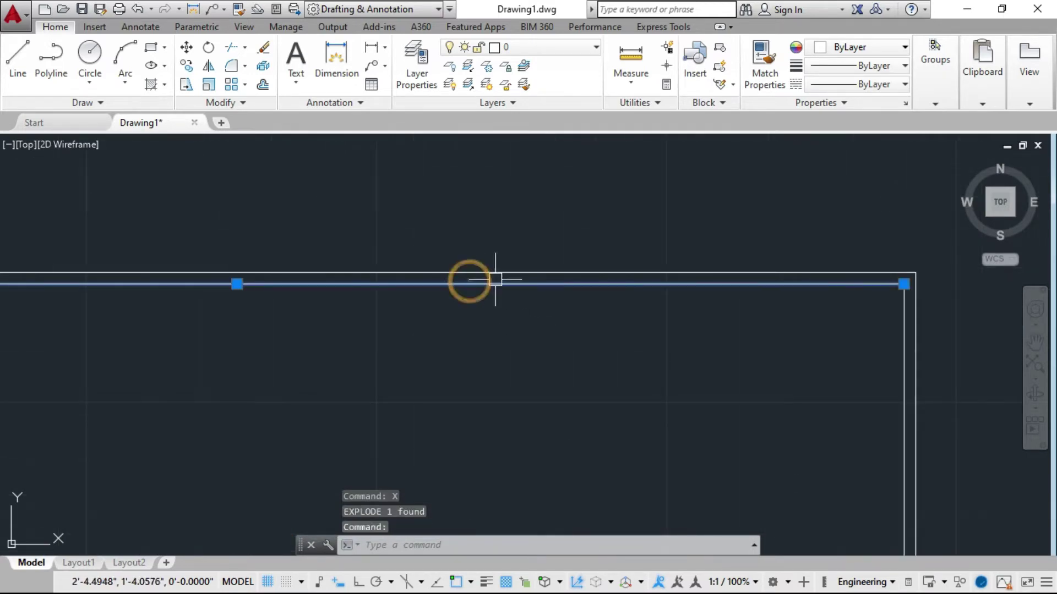
{"action": "scroll", "coordinate": [371, 313], "scroll_direction": "down", "scroll_amount": 6}
{"action": "scroll", "coordinate": [156, 350], "scroll_direction": "up", "scroll_amount": 4}
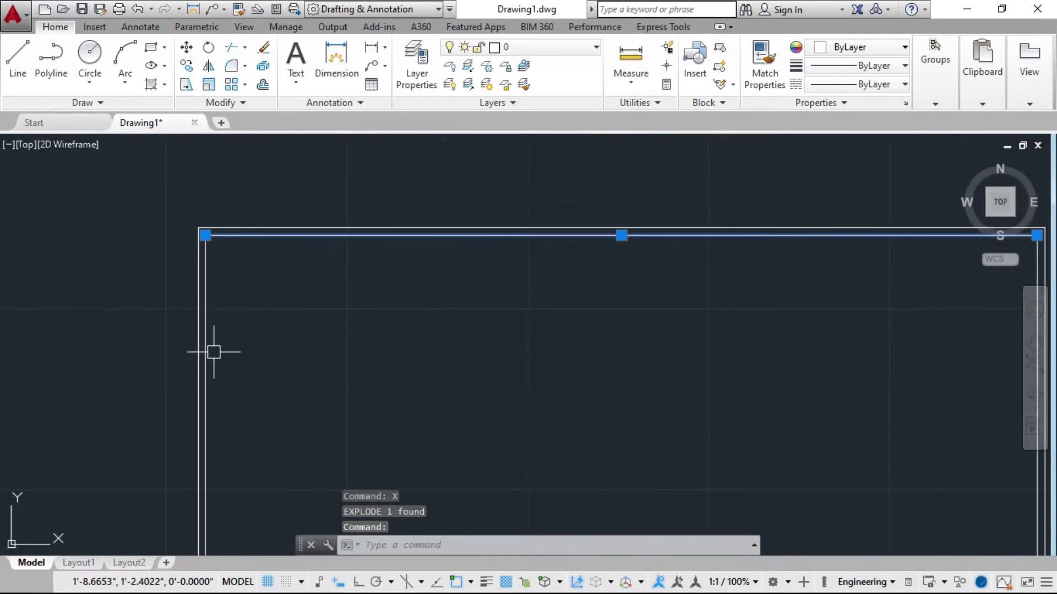
{"action": "left_click", "coordinate": [205, 355]}
{"action": "scroll", "coordinate": [269, 295], "scroll_direction": "down", "scroll_amount": 4}
{"action": "key", "text": "Escape"}
Zoom and pan to frame the double border in view
{"action": "scroll", "coordinate": [274, 349], "scroll_direction": "down", "scroll_amount": 4}
{"action": "scroll", "coordinate": [288, 384], "scroll_direction": "up", "scroll_amount": 4}
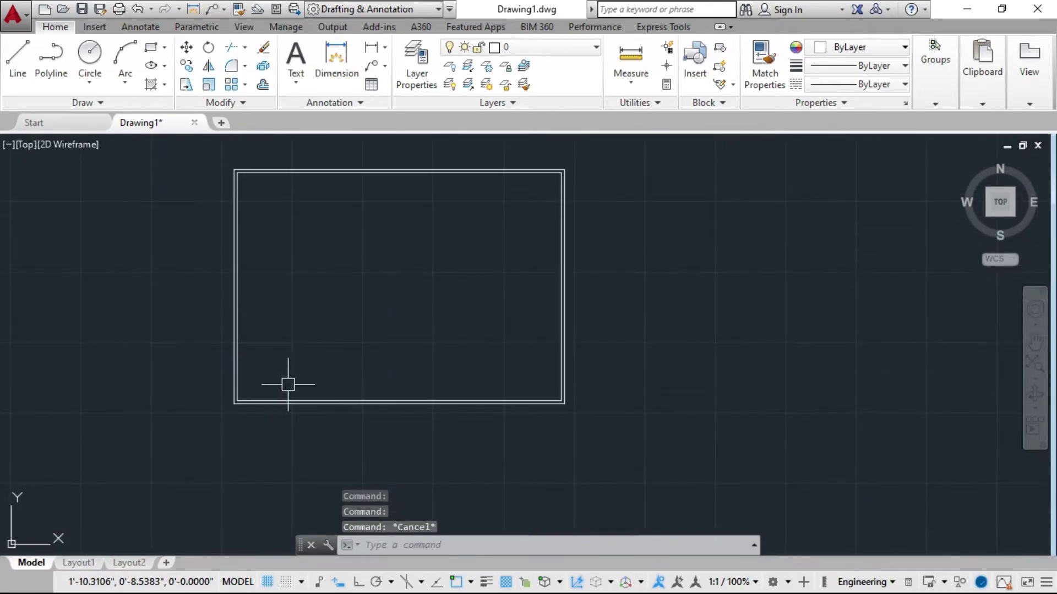
{"action": "scroll", "coordinate": [331, 401], "scroll_direction": "up", "scroll_amount": 4}
{"action": "scroll", "coordinate": [495, 396], "scroll_direction": "down", "scroll_amount": 4}
{"action": "scroll", "coordinate": [633, 402], "scroll_direction": "up", "scroll_amount": 4}
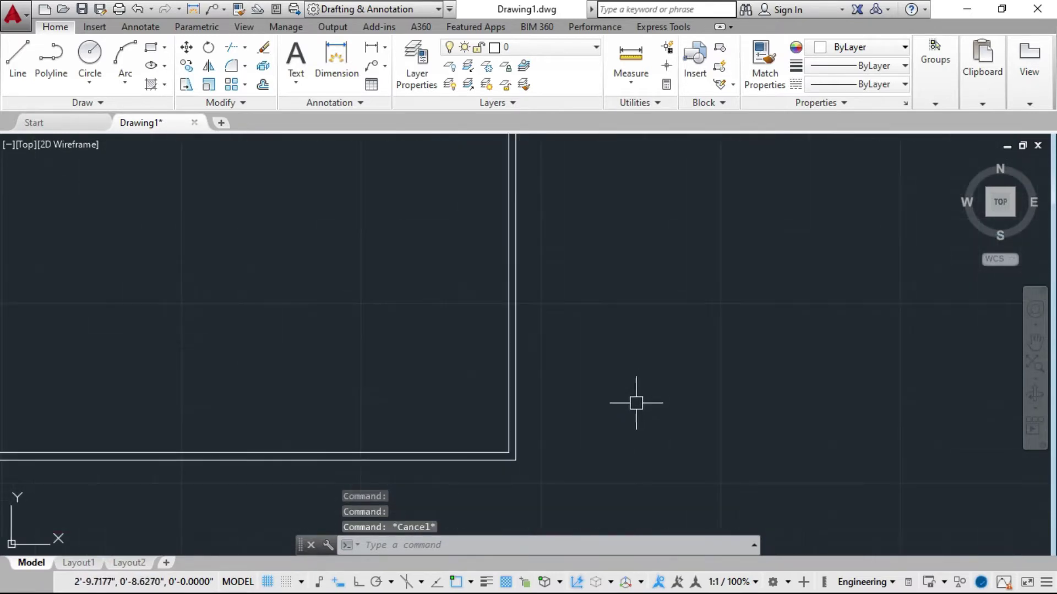
{"action": "scroll", "coordinate": [635, 403], "scroll_direction": "down", "scroll_amount": 4}
{"action": "scroll", "coordinate": [55, 399], "scroll_direction": "up", "scroll_amount": 4}
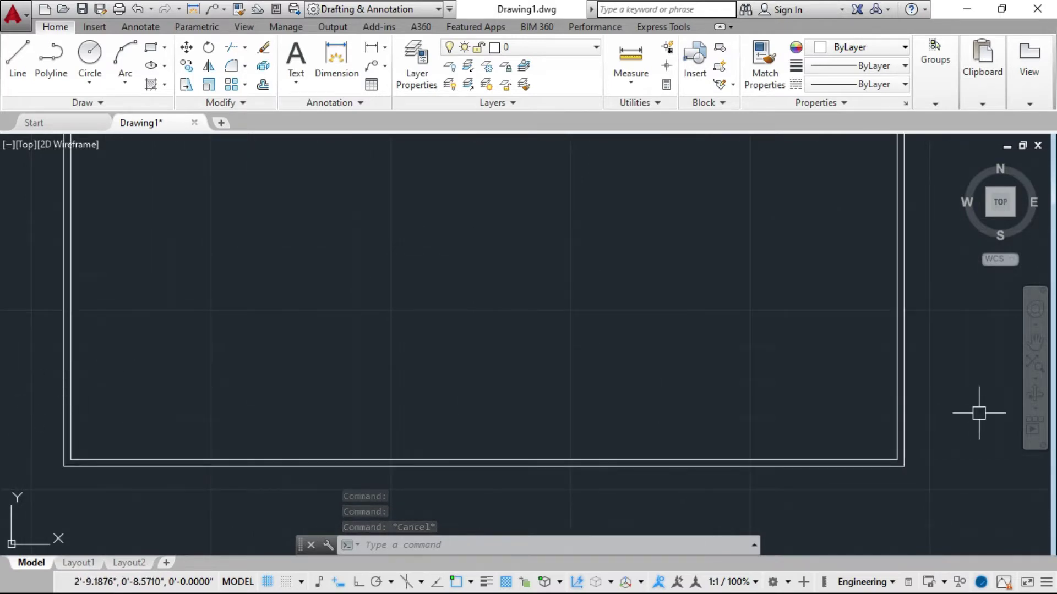
{"action": "scroll", "coordinate": [256, 386], "scroll_direction": "down", "scroll_amount": 2}
{"action": "scroll", "coordinate": [209, 407], "scroll_direction": "down", "scroll_amount": 3}
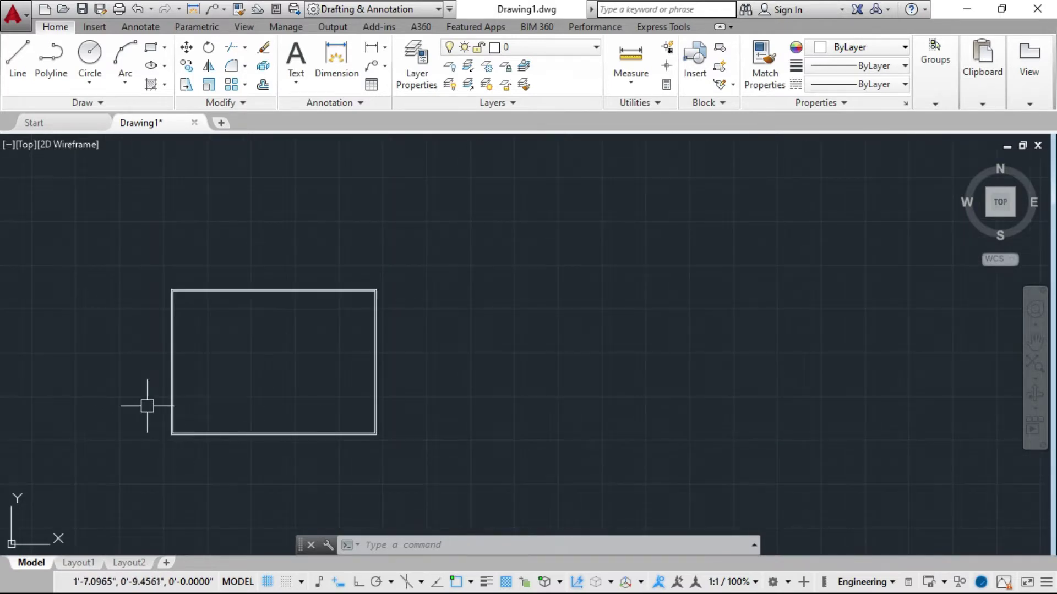
{"action": "scroll", "coordinate": [149, 405], "scroll_direction": "up", "scroll_amount": 2}
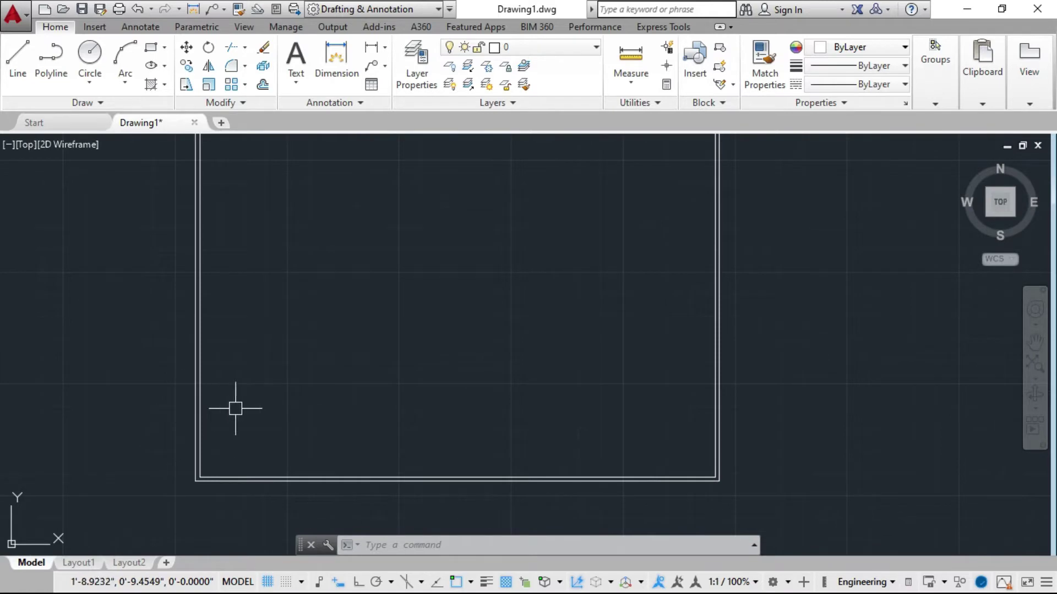
{"action": "mouse_move", "coordinate": [302, 427]}
{"action": "middle_mouse_down"}
{"action": "mouse_move", "coordinate": [378, 470]}
{"action": "mouse_move", "coordinate": [342, 460]}
{"action": "middle_mouse_up"}
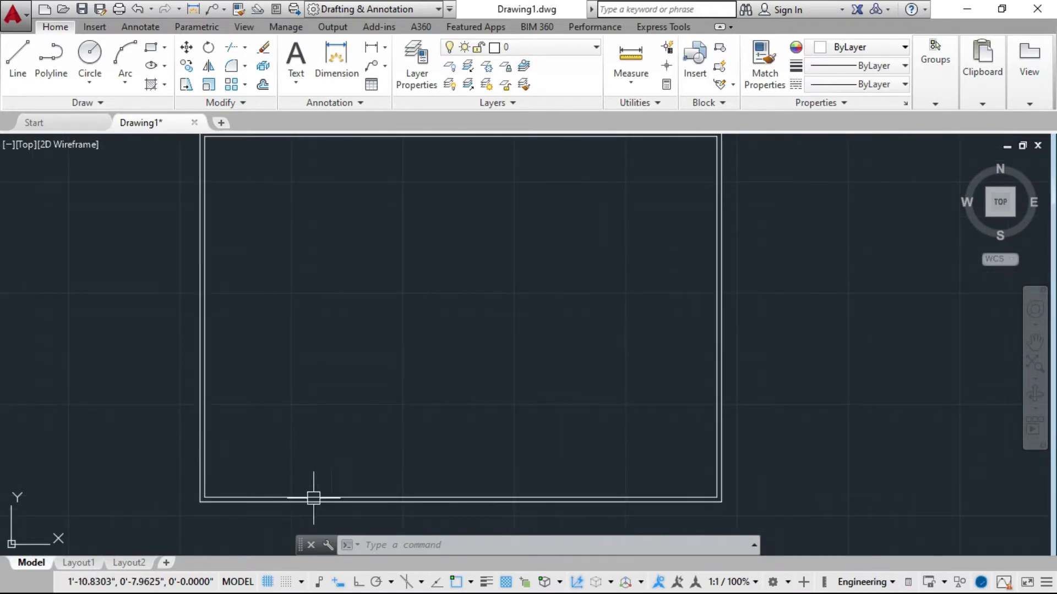
{"action": "scroll", "coordinate": [483, 453], "scroll_direction": "up", "scroll_amount": 2}
{"action": "type", "text": "O"}
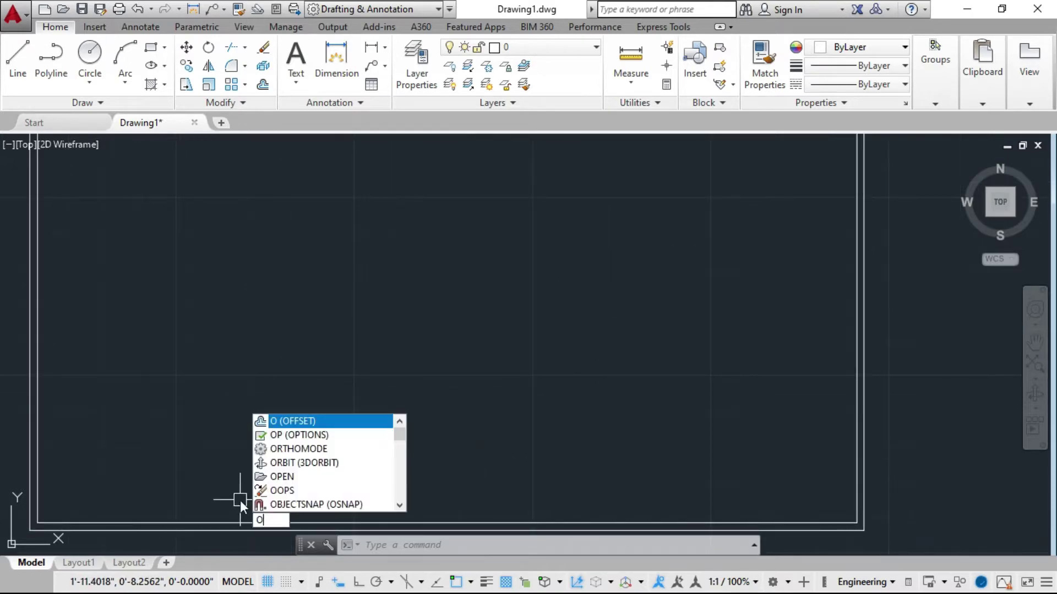
Offset the bottom border line 1.7 upward to create the title block divider
{"action": "key", "text": "Return"}
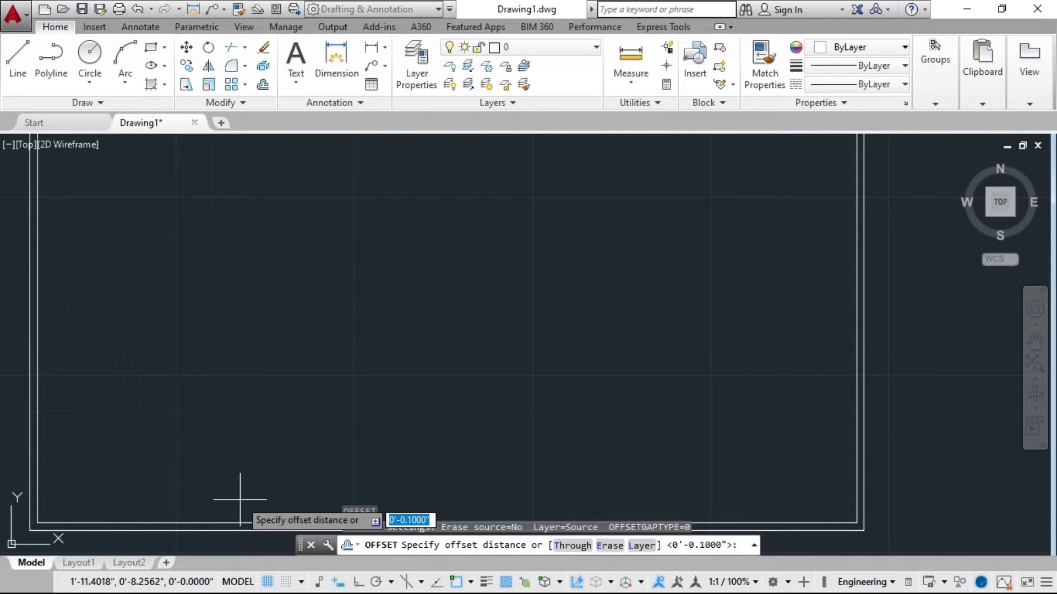
{"action": "type", "text": "1.7"}
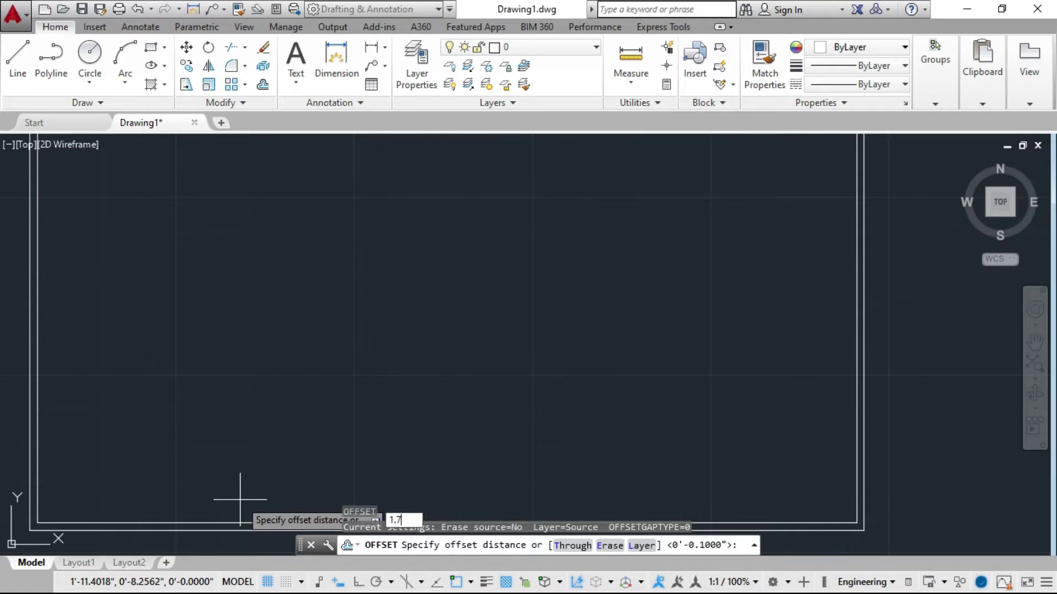
{"action": "key", "text": "Return"}
{"action": "scroll", "coordinate": [163, 456], "scroll_direction": "down", "scroll_amount": 2}
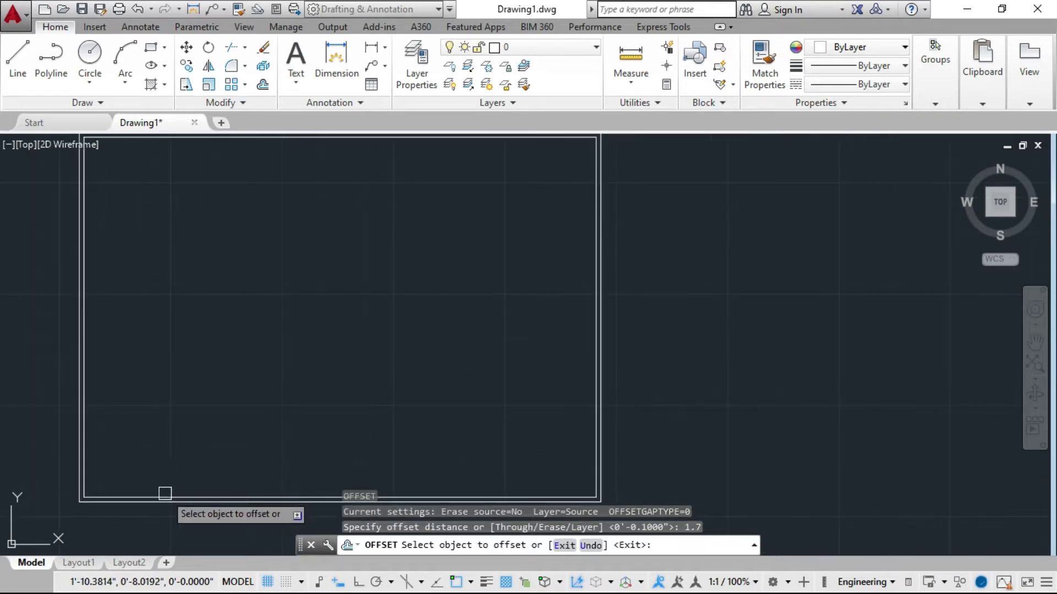
{"action": "scroll", "coordinate": [165, 493], "scroll_direction": "up", "scroll_amount": 3}
{"action": "left_click", "coordinate": [167, 506]}
{"action": "middle_click_drag", "start_coordinate": [165, 502], "coordinate": [193, 285]}
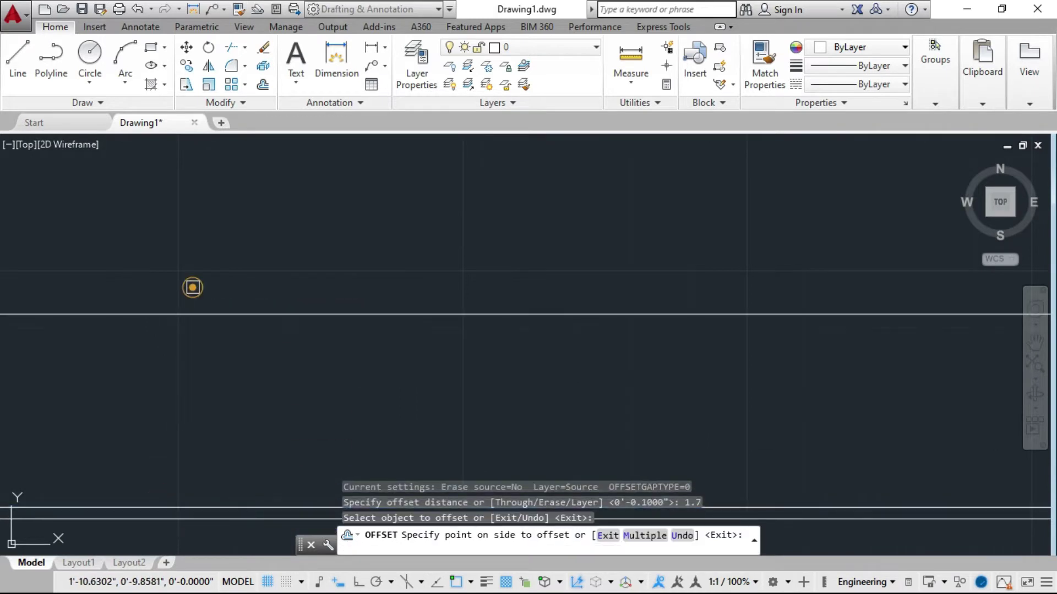
{"action": "left_click", "coordinate": [193, 285]}
{"action": "scroll", "coordinate": [314, 323], "scroll_direction": "down", "scroll_amount": 2}
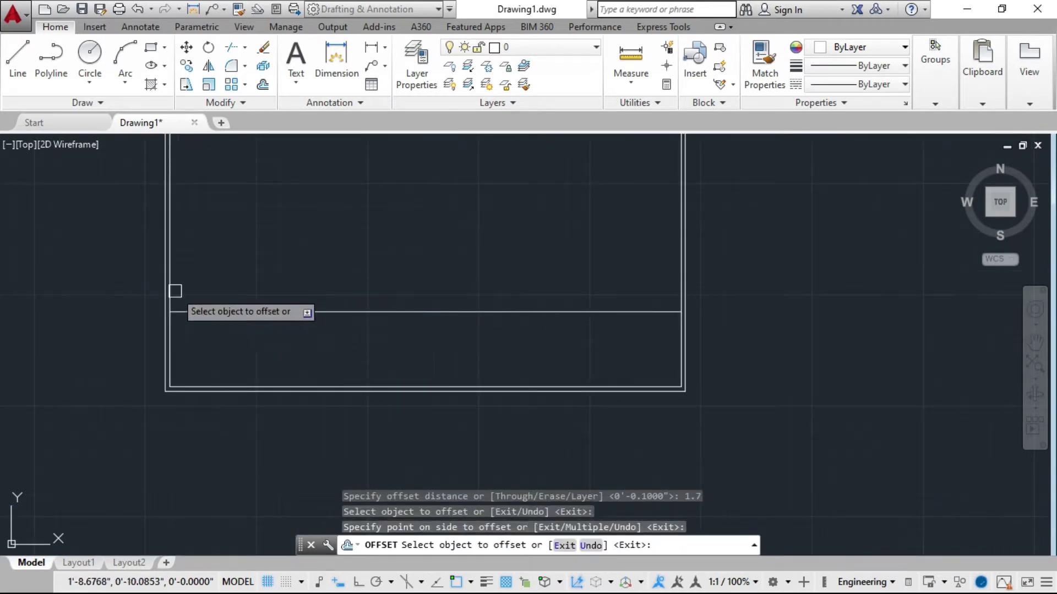
{"action": "scroll", "coordinate": [177, 292], "scroll_direction": "up", "scroll_amount": 2}
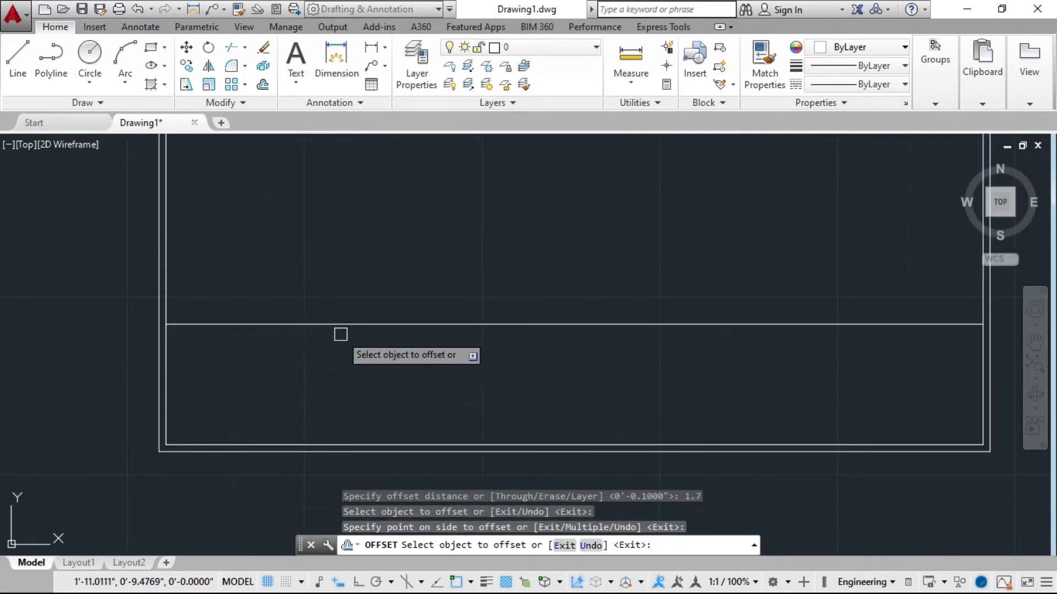
{"action": "key", "text": "Escape"}
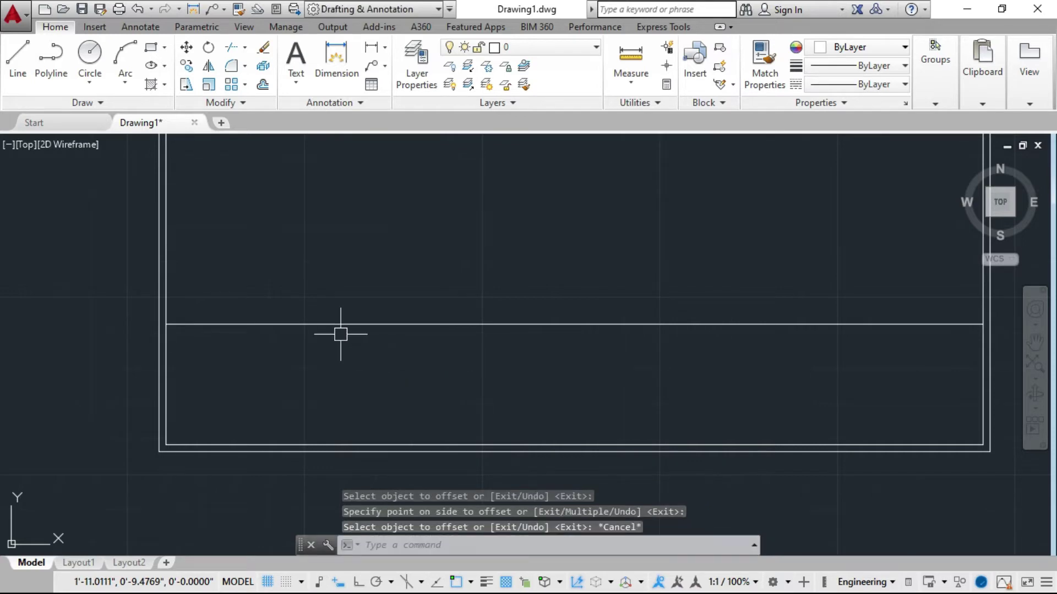
{"action": "type", "text": "O"}
Offset the divider 0.1 upward so it becomes a double line
{"action": "key", "text": "Return"}
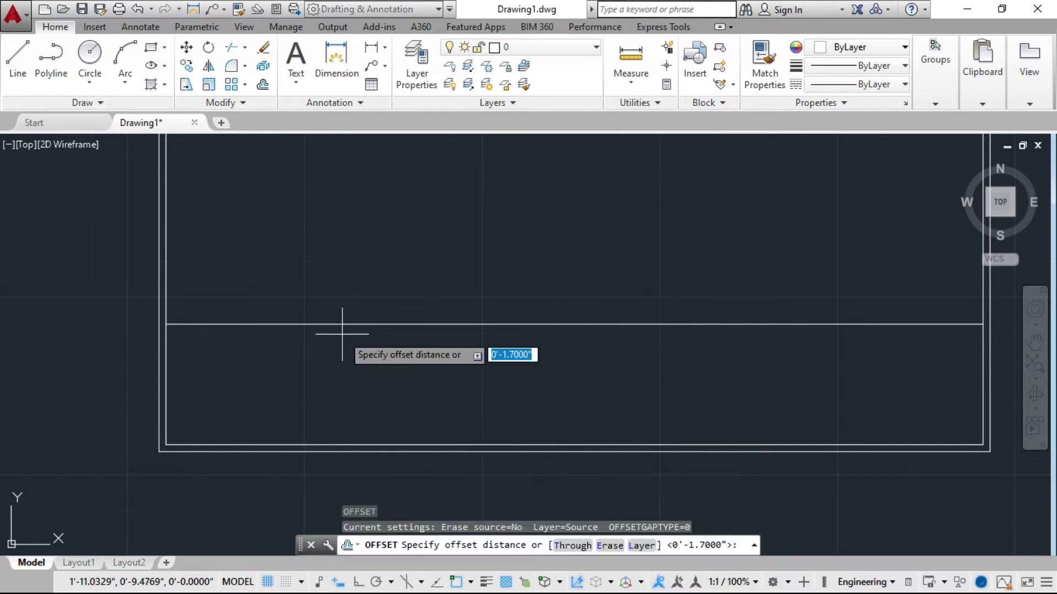
{"action": "type", "text": "0.1"}
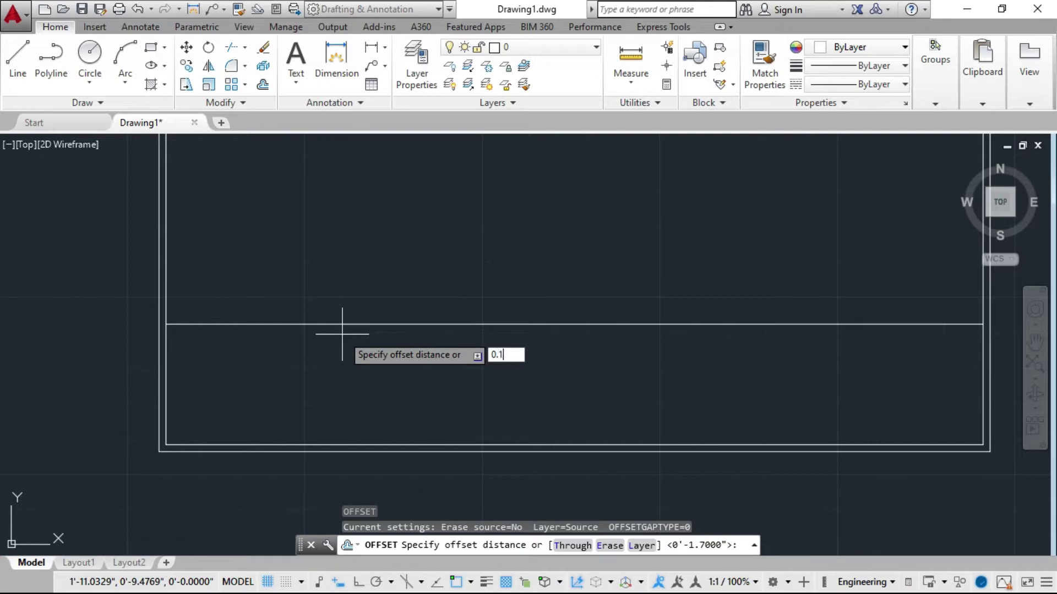
{"action": "key", "text": "Return"}
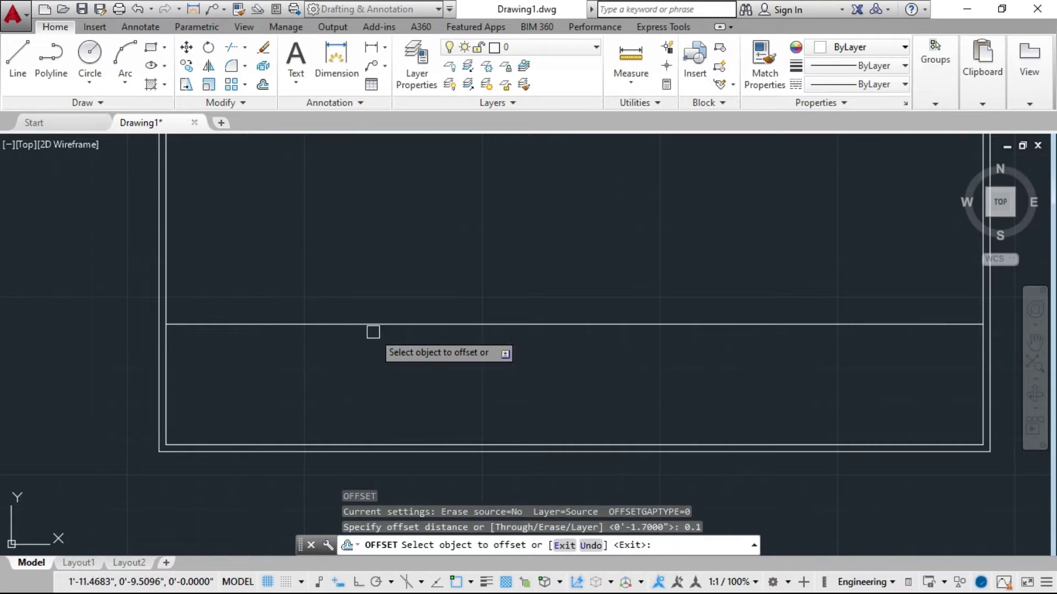
{"action": "left_click", "coordinate": [374, 324]}
{"action": "left_click", "coordinate": [376, 303]}
{"action": "key", "text": "Escape"}
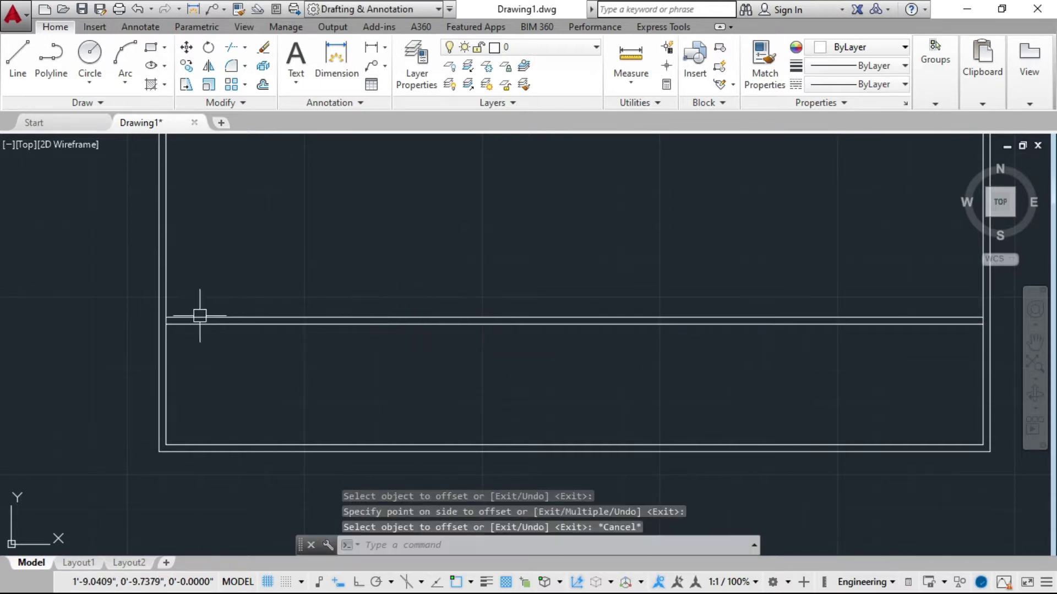
{"action": "key", "text": "Escape"}
{"action": "scroll", "coordinate": [156, 318], "scroll_direction": "up", "scroll_amount": 2}
Trim the inner border segments between the two divider lines on each side
{"action": "scroll", "coordinate": [721, 342], "scroll_direction": "down", "scroll_amount": 2}
{"action": "scroll", "coordinate": [519, 323], "scroll_direction": "down", "scroll_amount": 2}
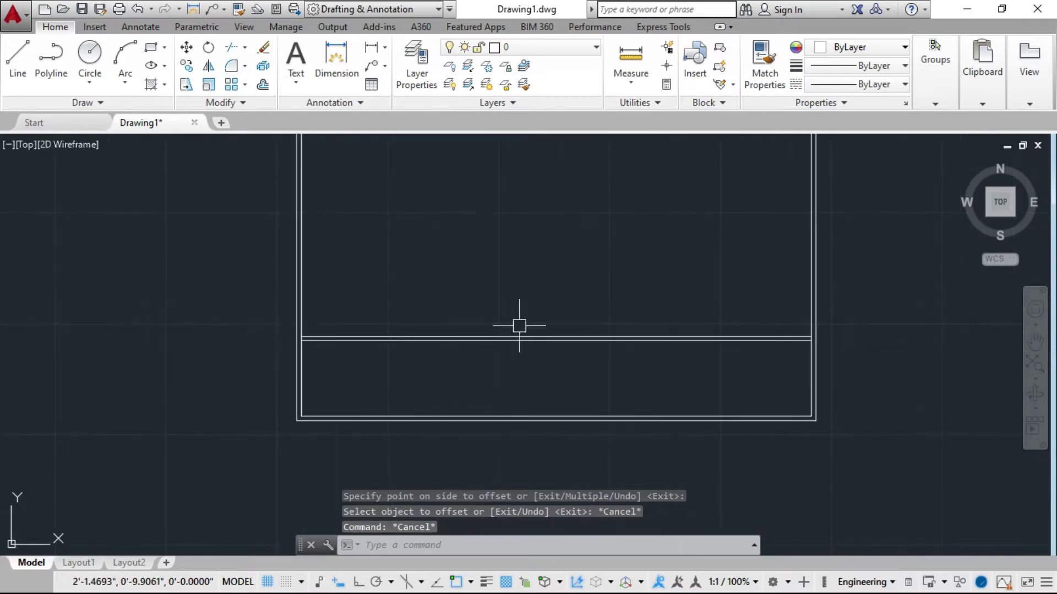
{"action": "scroll", "coordinate": [542, 306], "scroll_direction": "down", "scroll_amount": 2}
{"action": "scroll", "coordinate": [559, 265], "scroll_direction": "up", "scroll_amount": 2}
{"action": "scroll", "coordinate": [466, 357], "scroll_direction": "down", "scroll_amount": 1}
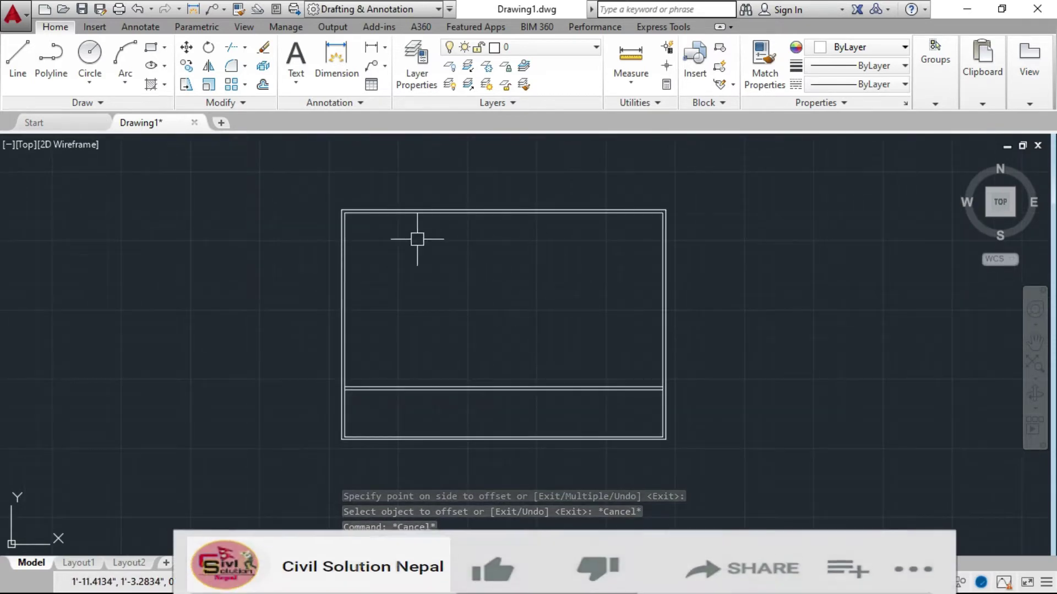
{"action": "scroll", "coordinate": [517, 287], "scroll_direction": "up", "scroll_amount": 2}
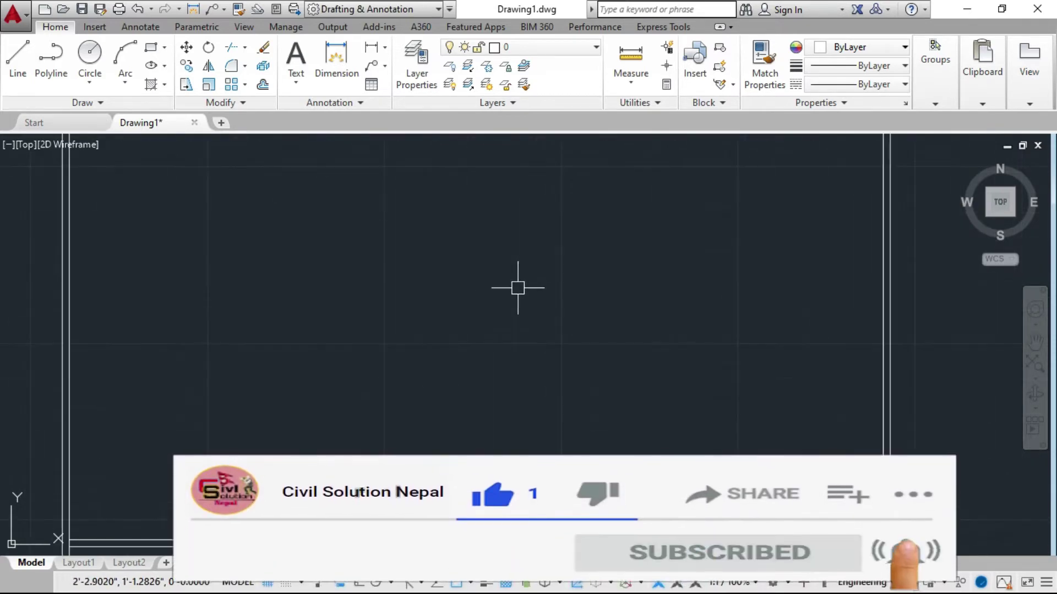
{"action": "scroll", "coordinate": [358, 279], "scroll_direction": "down", "scroll_amount": 2}
{"action": "scroll", "coordinate": [299, 409], "scroll_direction": "up", "scroll_amount": 3}
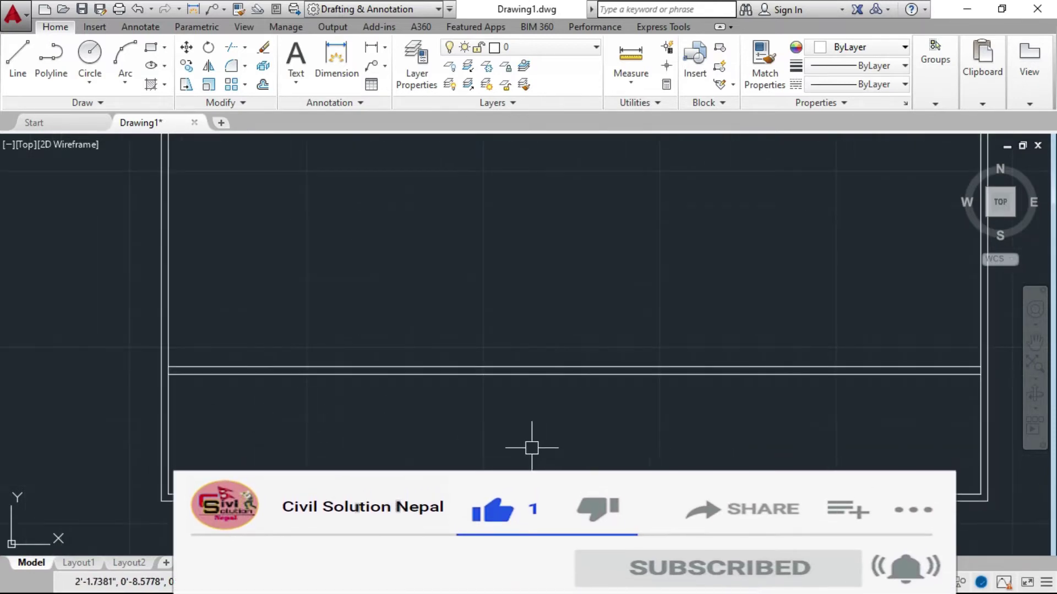
{"action": "scroll", "coordinate": [137, 370], "scroll_direction": "down", "scroll_amount": 2}
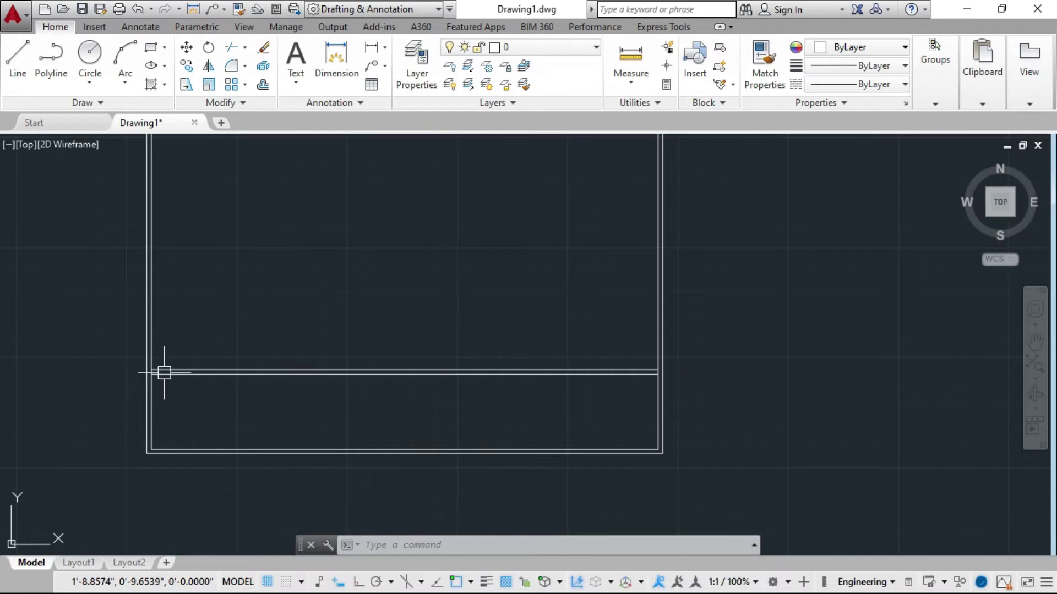
{"action": "scroll", "coordinate": [163, 373], "scroll_direction": "up", "scroll_amount": 6}
{"action": "scroll", "coordinate": [98, 377], "scroll_direction": "up", "scroll_amount": 4}
{"action": "type", "text": "t"}
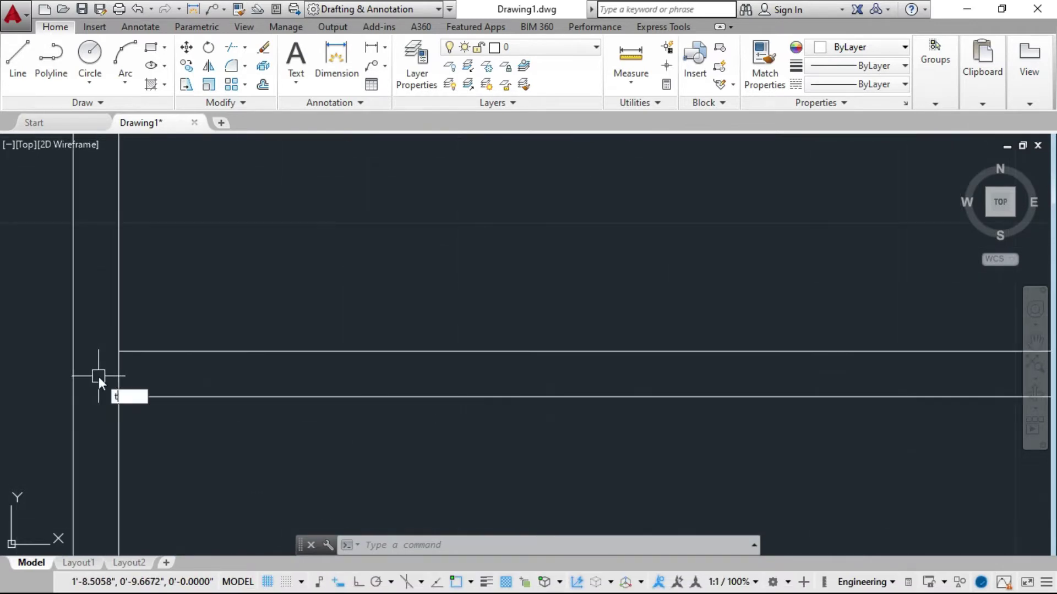
{"action": "key", "text": "Return"}
{"action": "key", "text": "Return"}
{"action": "scroll", "coordinate": [66, 380], "scroll_direction": "down", "scroll_amount": 2}
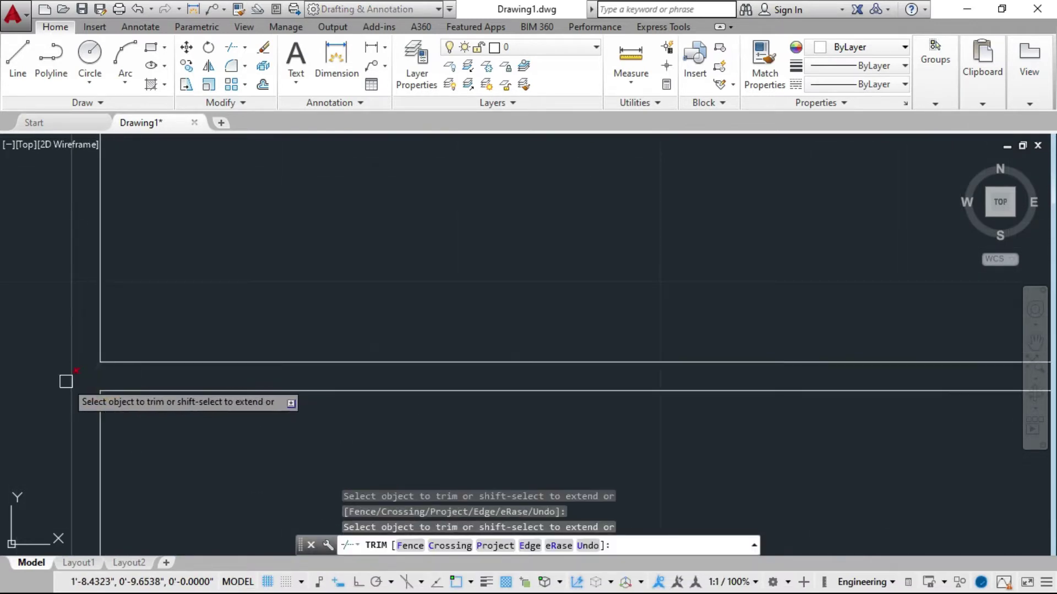
{"action": "scroll", "coordinate": [107, 376], "scroll_direction": "up", "scroll_amount": 2}
{"action": "scroll", "coordinate": [82, 378], "scroll_direction": "down", "scroll_amount": 7}
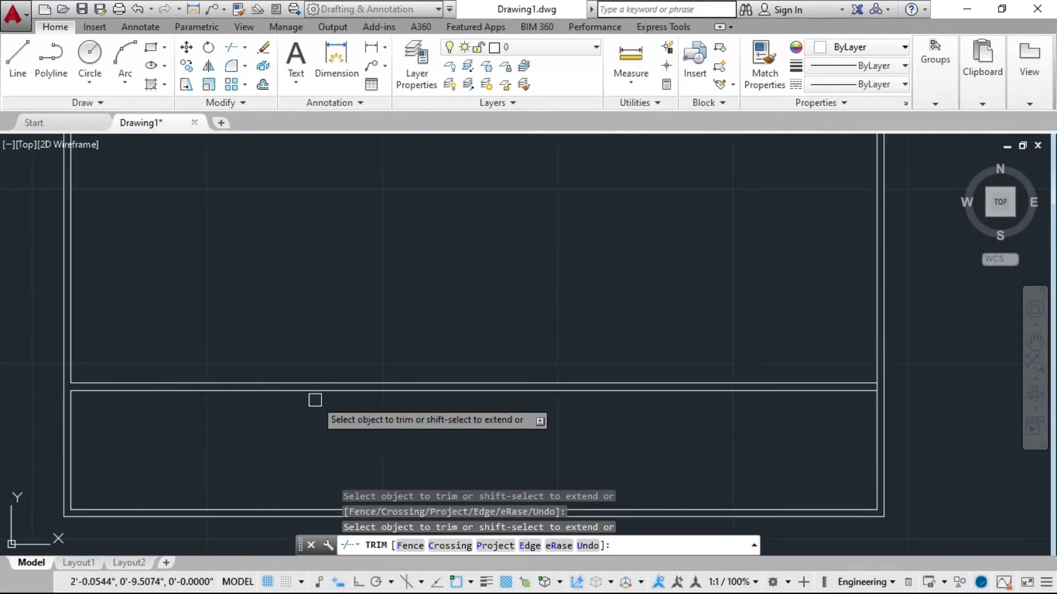
{"action": "scroll", "coordinate": [825, 387], "scroll_direction": "up", "scroll_amount": 4}
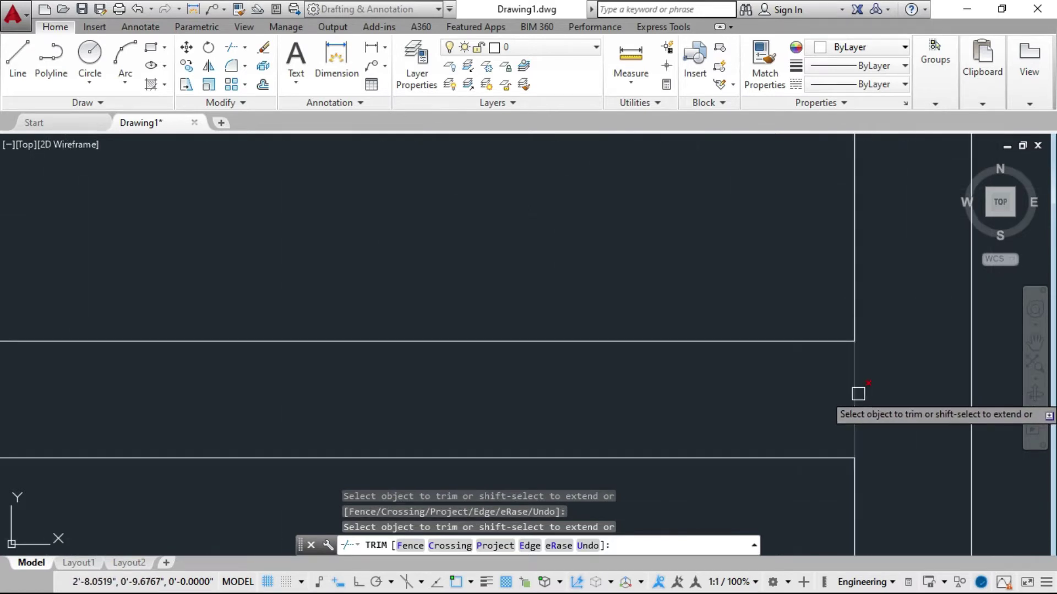
{"action": "scroll", "coordinate": [857, 394], "scroll_direction": "up", "scroll_amount": 3}
{"action": "scroll", "coordinate": [880, 404], "scroll_direction": "down", "scroll_amount": 3}
{"action": "key", "text": "Escape"}
{"action": "key", "text": "Escape"}
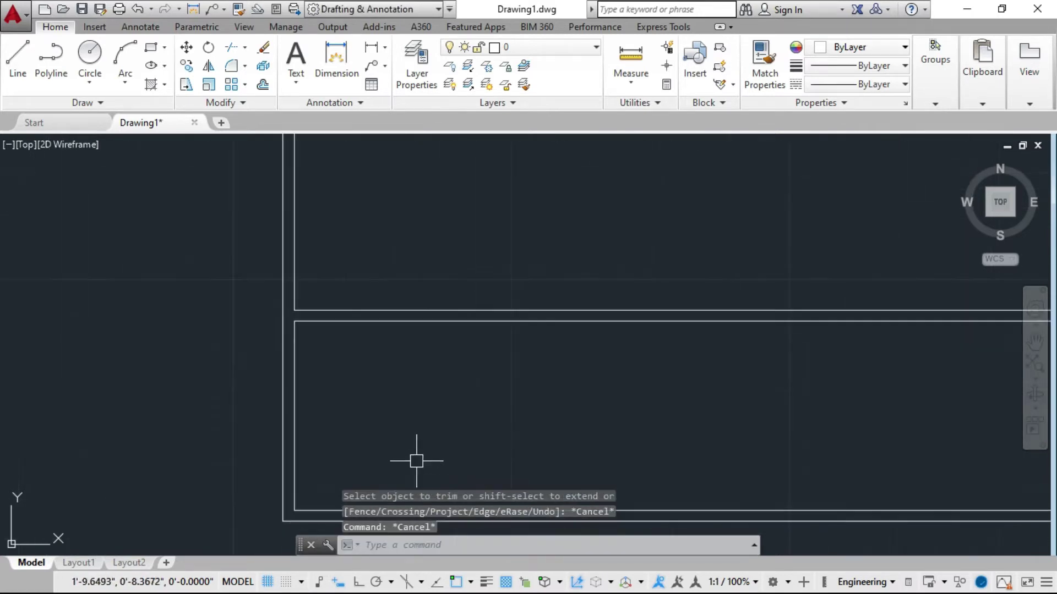
Zoom around the sheet to inspect the separated bottom title strip
{"action": "scroll", "coordinate": [231, 381], "scroll_direction": "down", "scroll_amount": 2}
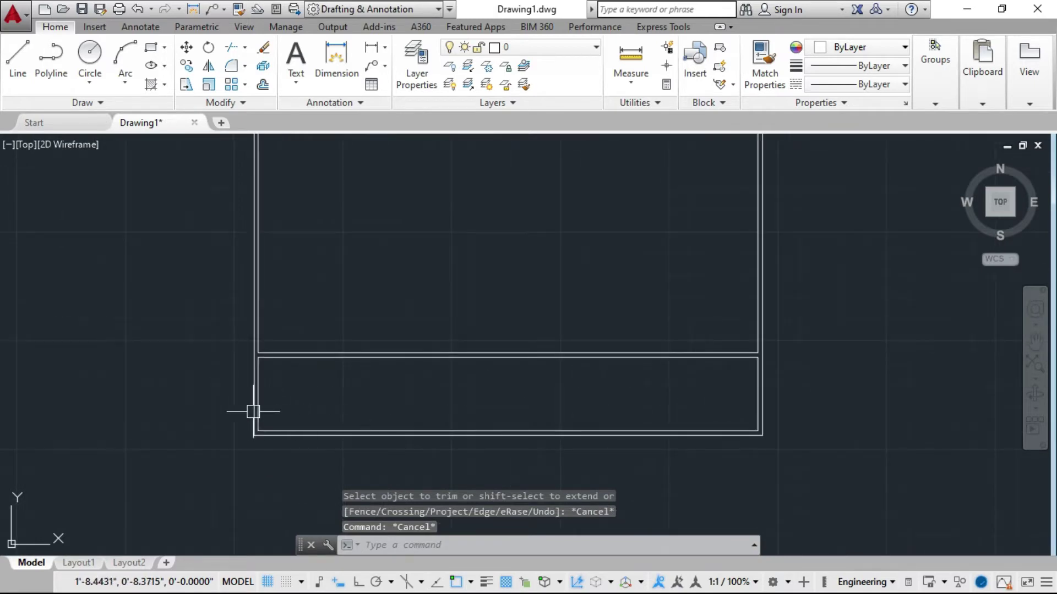
{"action": "scroll", "coordinate": [253, 411], "scroll_direction": "up", "scroll_amount": 2}
{"action": "scroll", "coordinate": [250, 388], "scroll_direction": "down", "scroll_amount": 2}
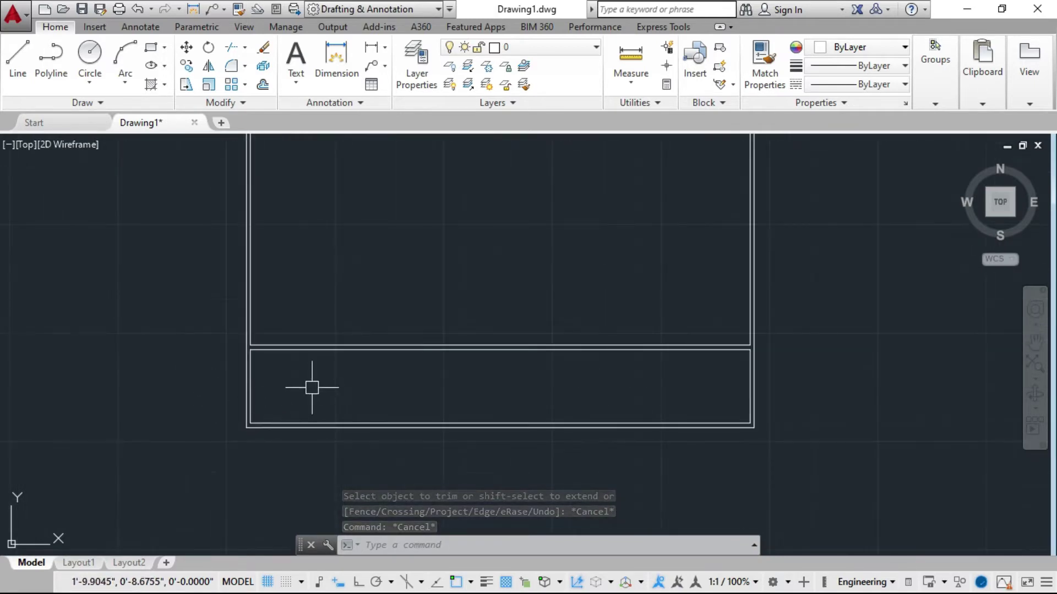
{"action": "scroll", "coordinate": [311, 357], "scroll_direction": "up", "scroll_amount": 2}
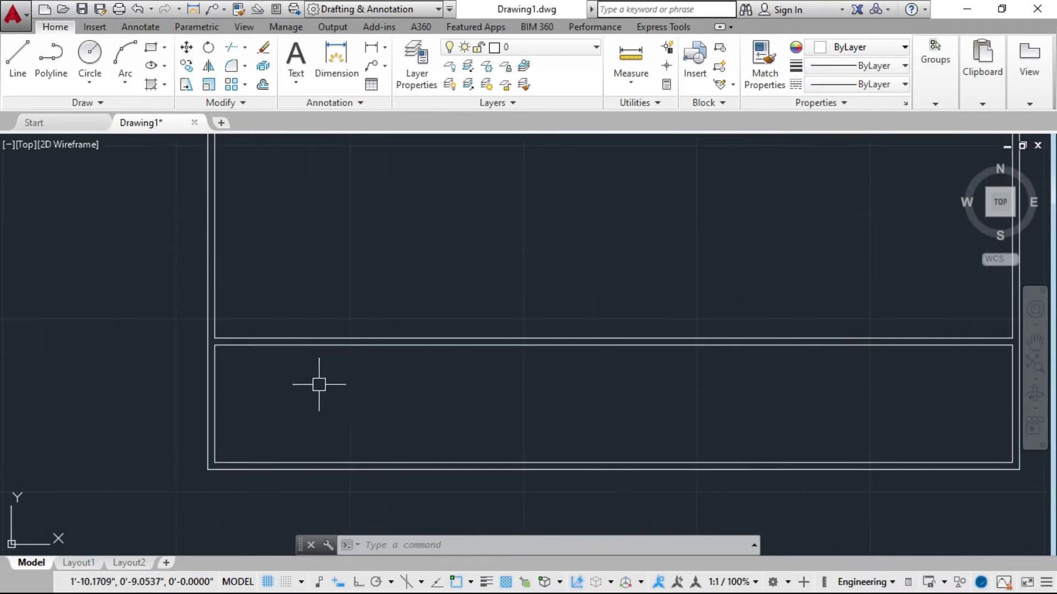
{"action": "scroll", "coordinate": [268, 417], "scroll_direction": "down", "scroll_amount": 2}
{"action": "scroll", "coordinate": [229, 401], "scroll_direction": "up", "scroll_amount": 2}
{"action": "scroll", "coordinate": [217, 394], "scroll_direction": "up", "scroll_amount": 2}
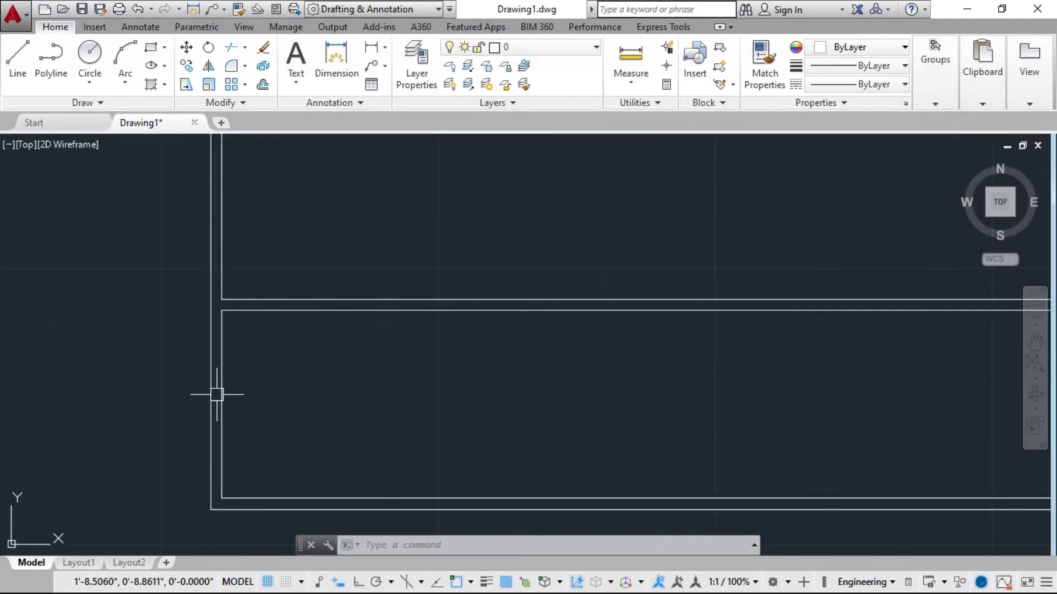
{"action": "scroll", "coordinate": [217, 395], "scroll_direction": "down", "scroll_amount": 2}
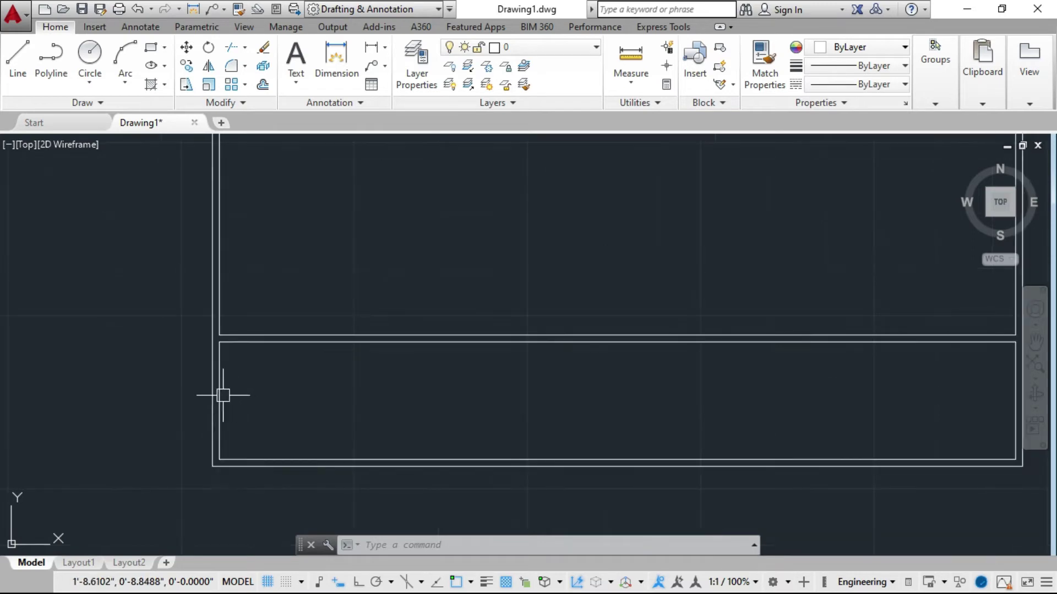
{"action": "scroll", "coordinate": [223, 395], "scroll_direction": "up", "scroll_amount": 2}
Offset the title block's left edge by 2 to create a first vertical divider
{"action": "key", "text": "Escape"}
{"action": "key", "text": "Escape"}
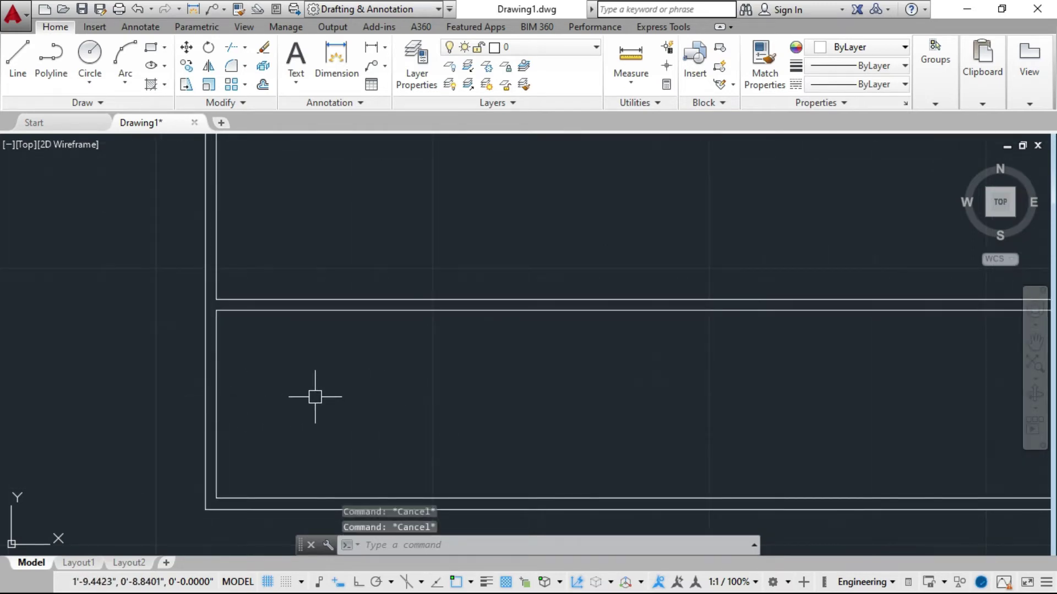
{"action": "type", "text": "o"}
{"action": "key", "text": "Return"}
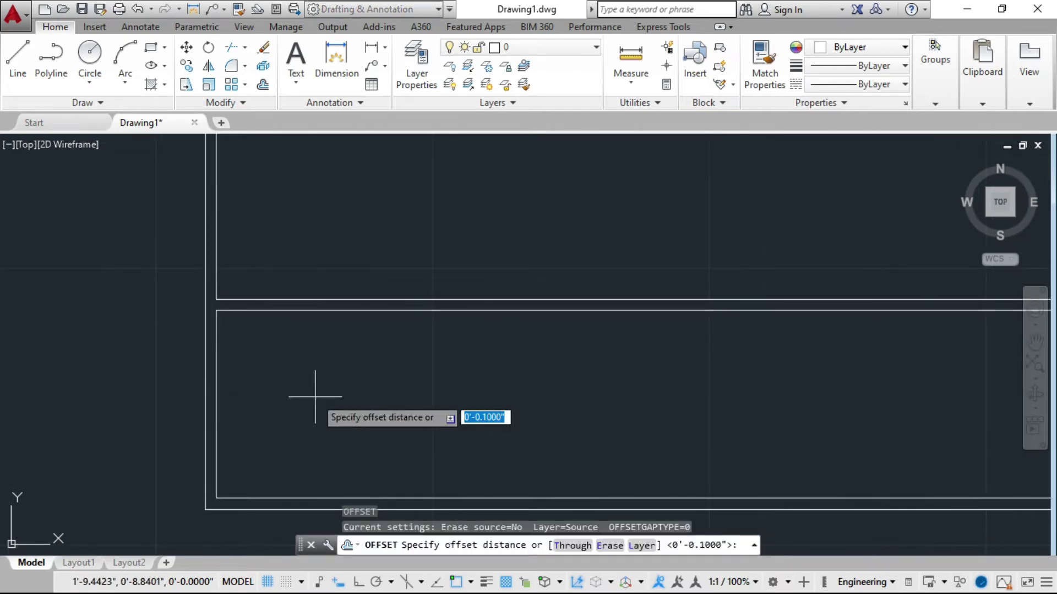
{"action": "type", "text": "2"}
{"action": "key", "text": "Return"}
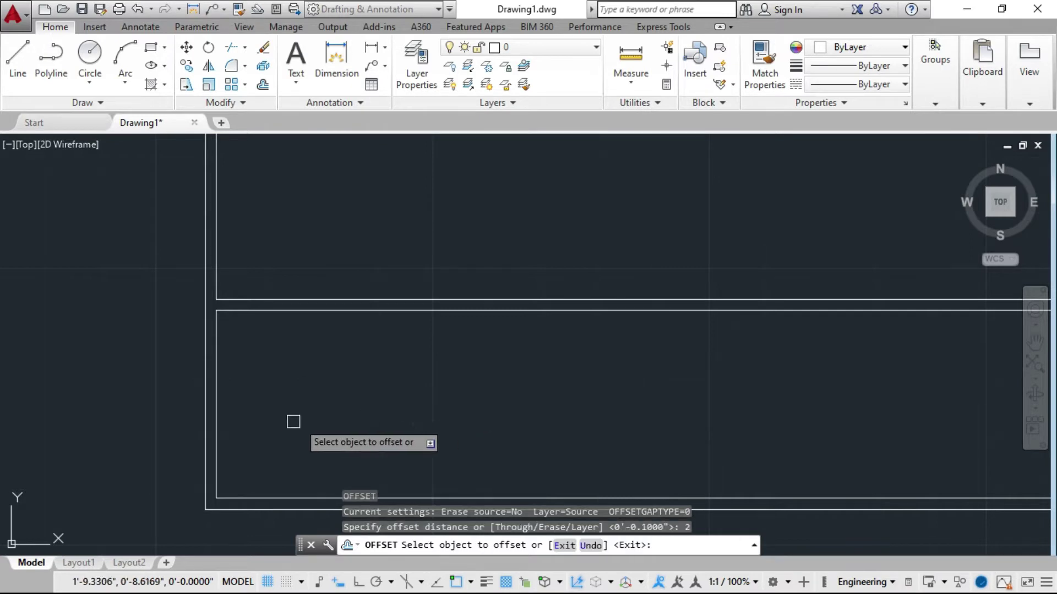
{"action": "scroll", "coordinate": [259, 417], "scroll_direction": "up", "scroll_amount": 2}
{"action": "left_click", "coordinate": [188, 377]}
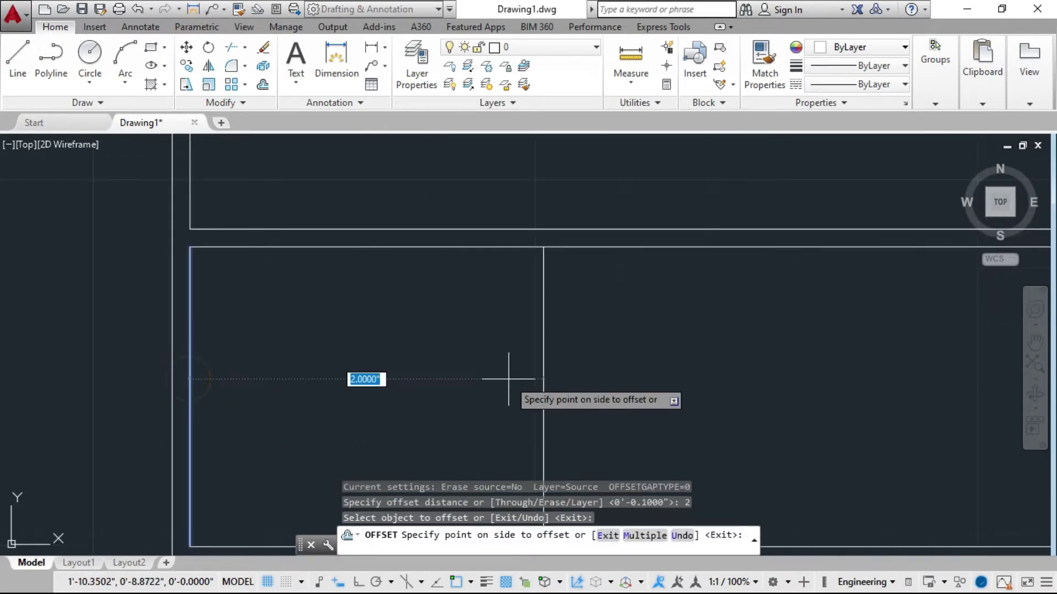
{"action": "left_click", "coordinate": [507, 380]}
{"action": "scroll", "coordinate": [430, 393], "scroll_direction": "down", "scroll_amount": 6}
{"action": "key", "text": "Escape"}
{"action": "key", "text": "Escape"}
{"action": "scroll", "coordinate": [378, 384], "scroll_direction": "up", "scroll_amount": 4}
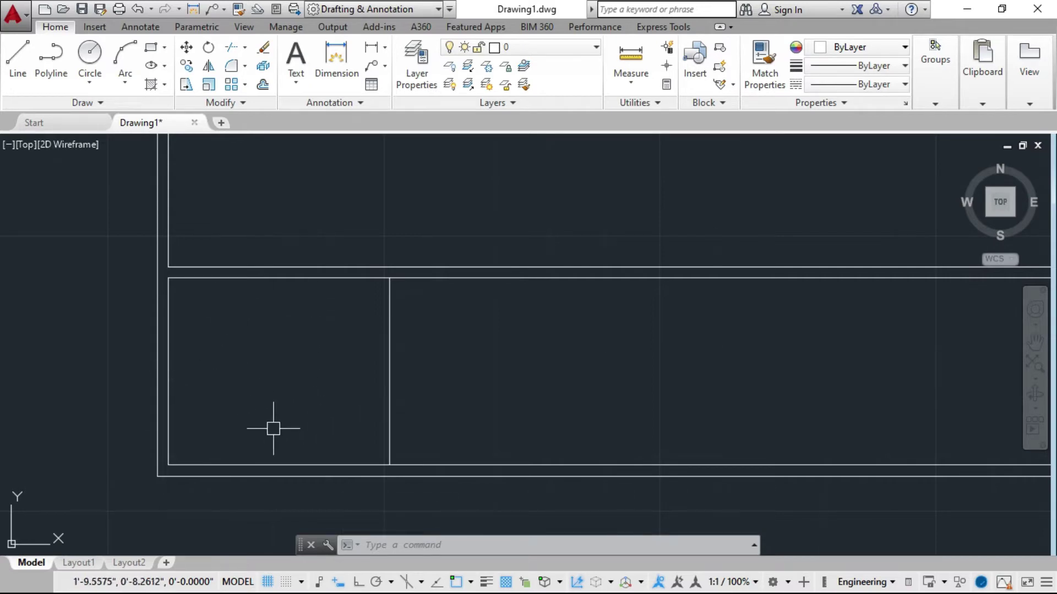
{"action": "scroll", "coordinate": [105, 431], "scroll_direction": "down", "scroll_amount": 4}
{"action": "scroll", "coordinate": [231, 392], "scroll_direction": "up", "scroll_amount": 2}
{"action": "scroll", "coordinate": [133, 395], "scroll_direction": "up", "scroll_amount": 3}
{"action": "type", "text": "o"}
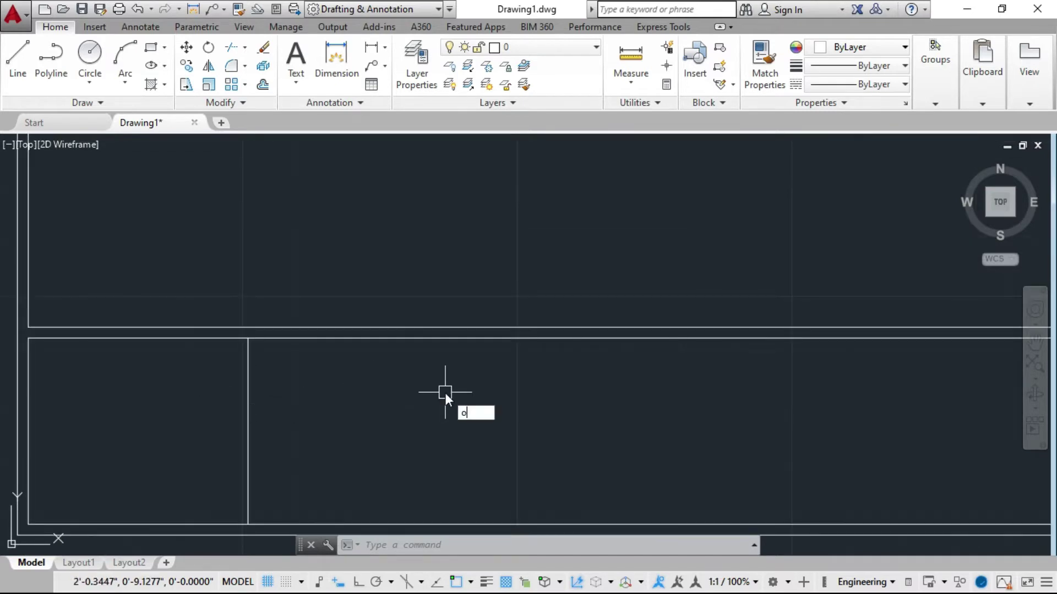
Offset the new vertical divider 2.8 to its right
{"action": "key", "text": "Return"}
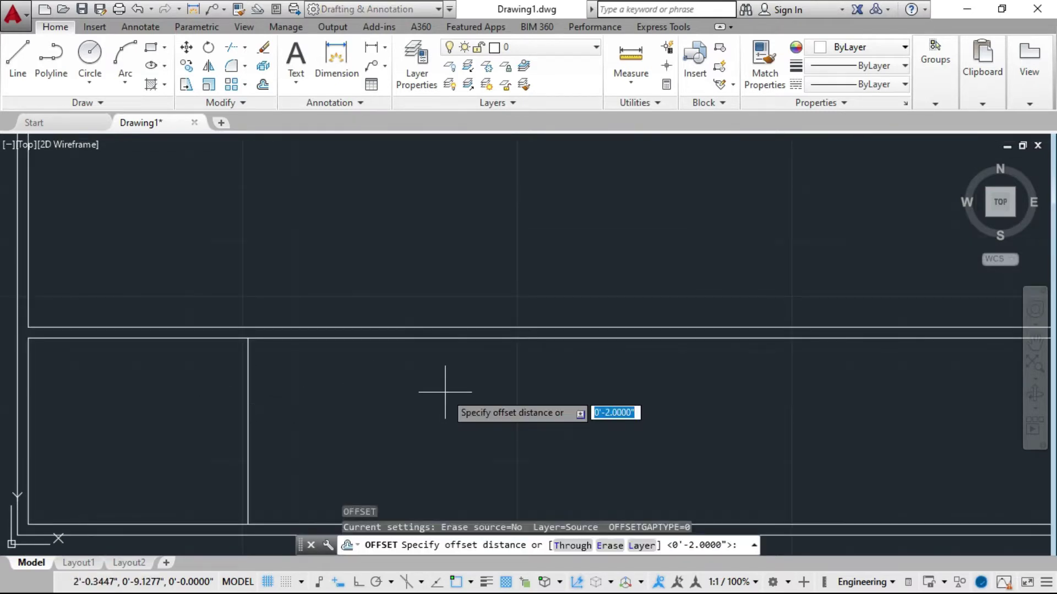
{"action": "type", "text": "2."}
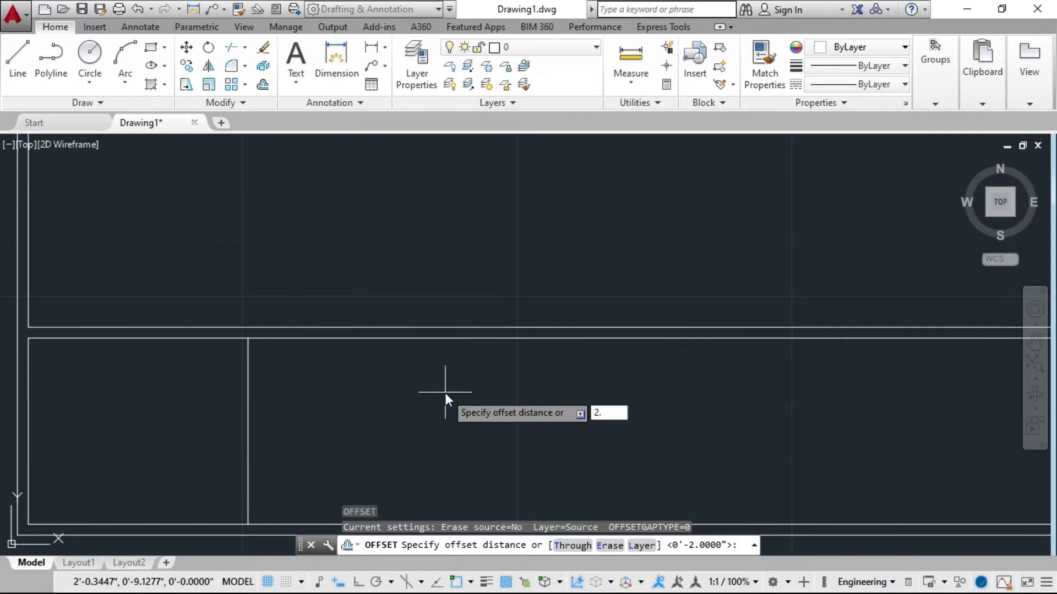
{"action": "type", "text": "8"}
{"action": "key", "text": "Return"}
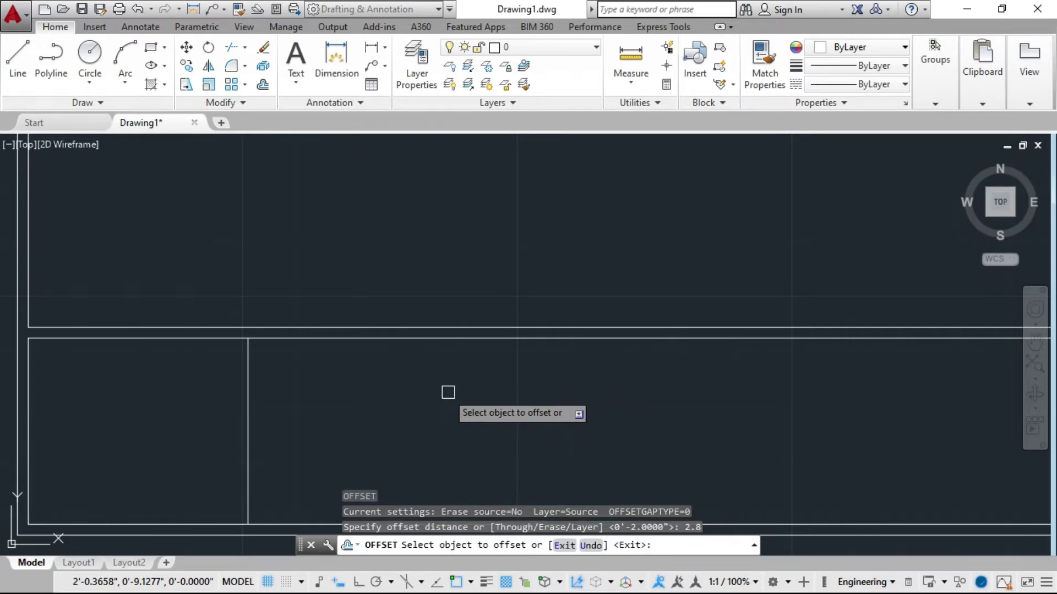
{"action": "left_click", "coordinate": [250, 413]}
{"action": "left_click", "coordinate": [394, 404]}
{"action": "scroll", "coordinate": [385, 408], "scroll_direction": "down", "scroll_amount": 2}
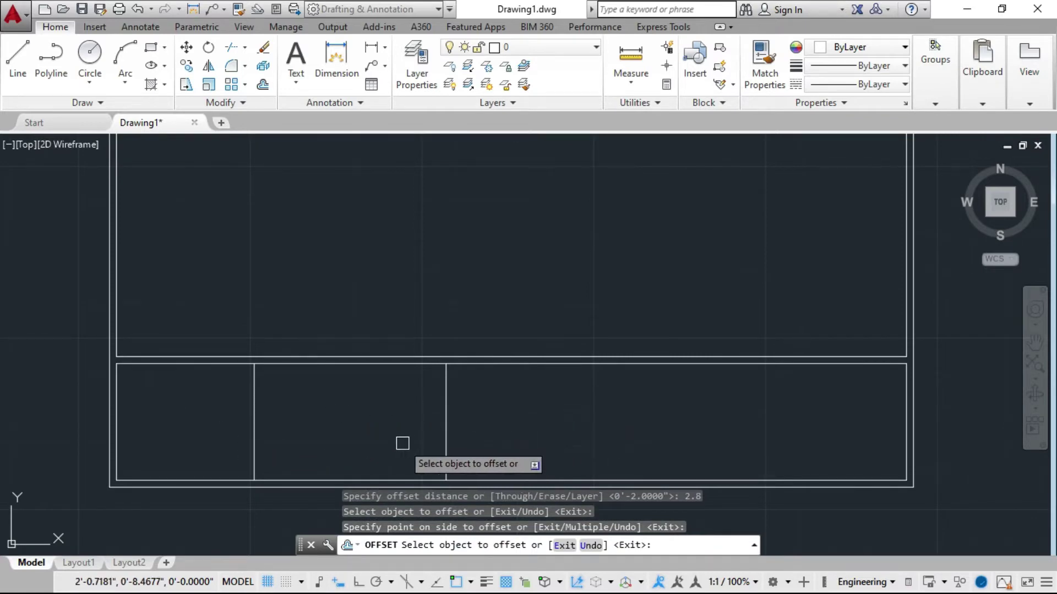
{"action": "key", "text": "Escape"}
{"action": "scroll", "coordinate": [337, 412], "scroll_direction": "up", "scroll_amount": 4}
{"action": "scroll", "coordinate": [262, 406], "scroll_direction": "down", "scroll_amount": 2}
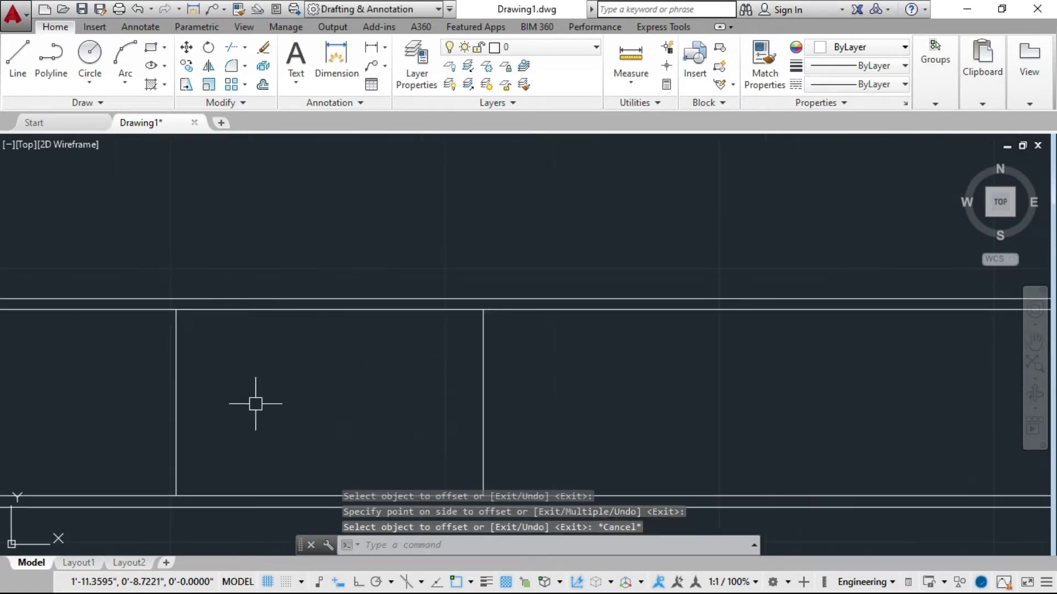
{"action": "scroll", "coordinate": [300, 384], "scroll_direction": "down", "scroll_amount": 4}
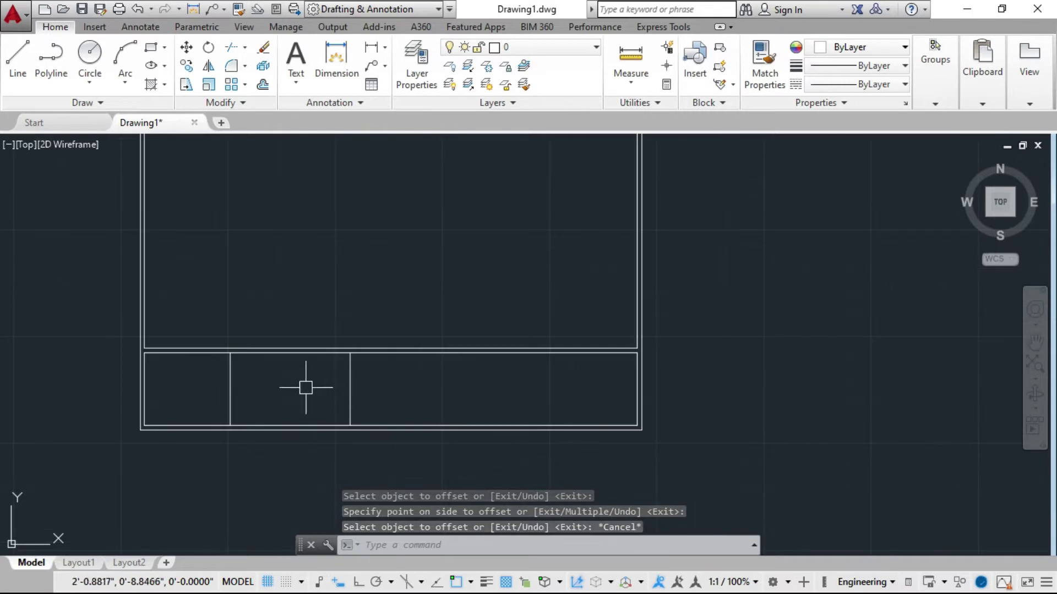
{"action": "scroll", "coordinate": [222, 370], "scroll_direction": "up", "scroll_amount": 2}
{"action": "scroll", "coordinate": [247, 361], "scroll_direction": "up", "scroll_amount": 2}
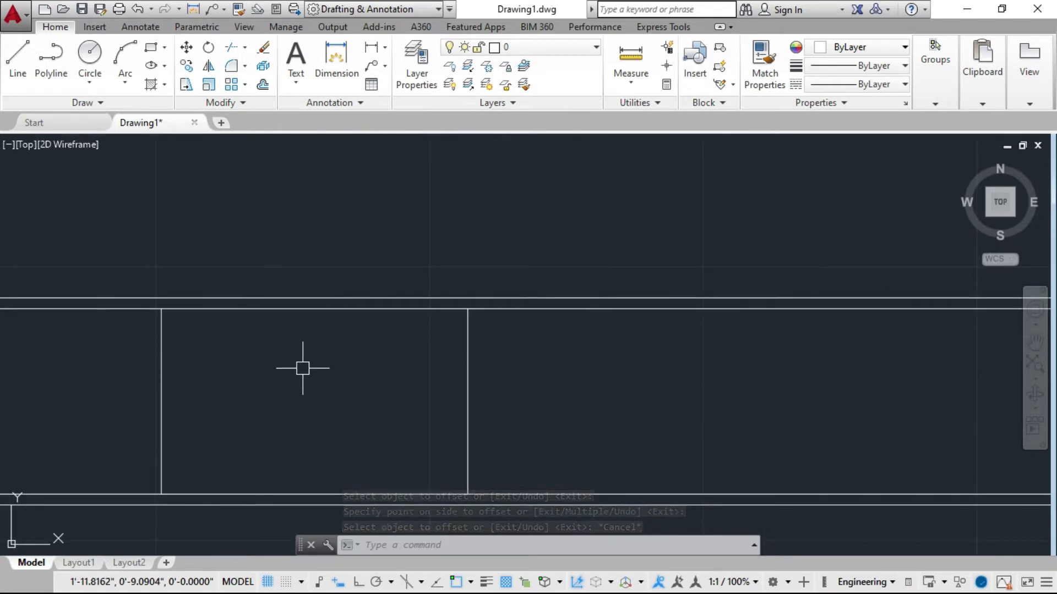
{"action": "scroll", "coordinate": [217, 388], "scroll_direction": "down", "scroll_amount": 2}
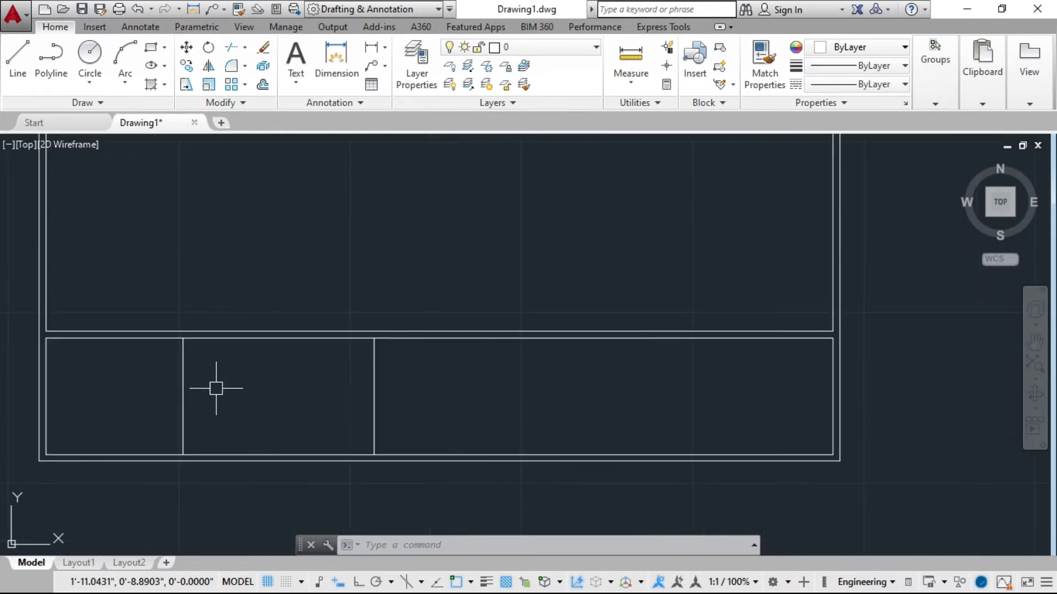
{"action": "scroll", "coordinate": [283, 395], "scroll_direction": "up", "scroll_amount": 2}
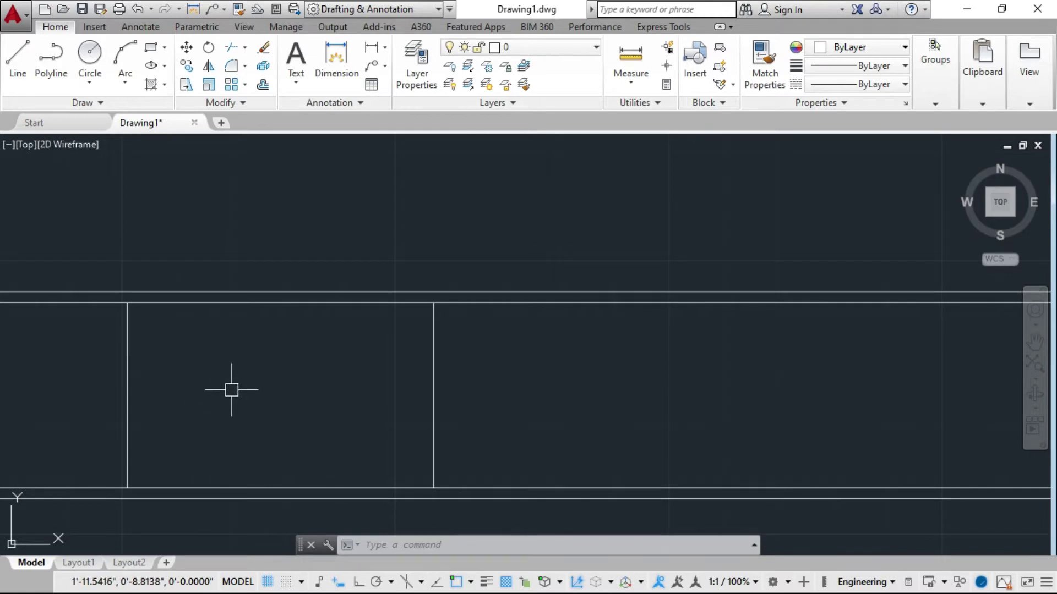
{"action": "scroll", "coordinate": [228, 388], "scroll_direction": "down", "scroll_amount": 2}
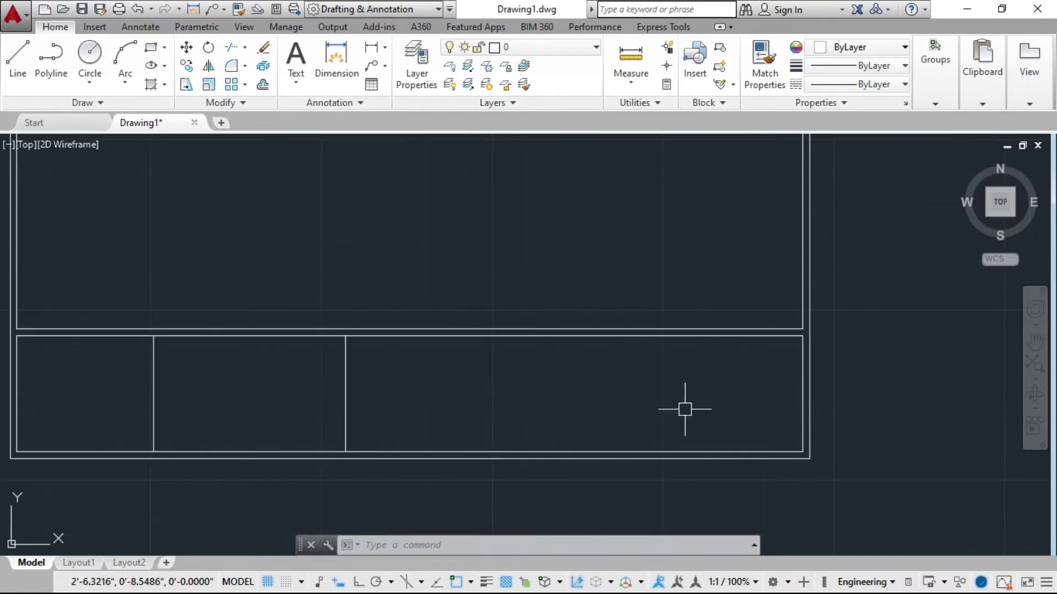
{"action": "scroll", "coordinate": [466, 416], "scroll_direction": "down", "scroll_amount": 2}
{"action": "scroll", "coordinate": [450, 423], "scroll_direction": "up", "scroll_amount": 2}
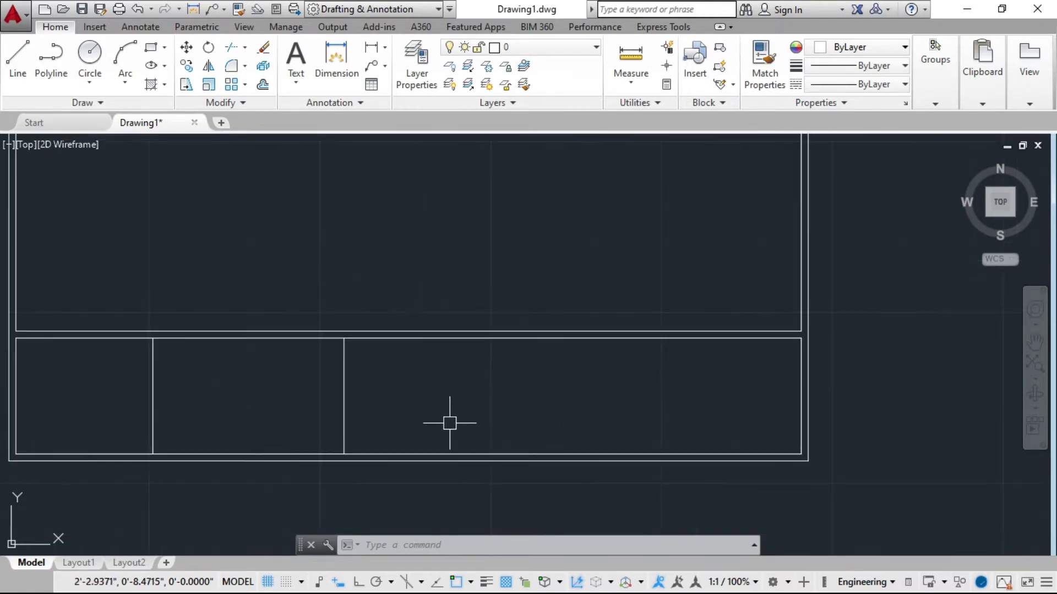
Offset the rightmost divider twice by 2 to the right, adding two more dividers
{"action": "type", "text": "o"}
{"action": "key", "text": "Return"}
{"action": "type", "text": "2"}
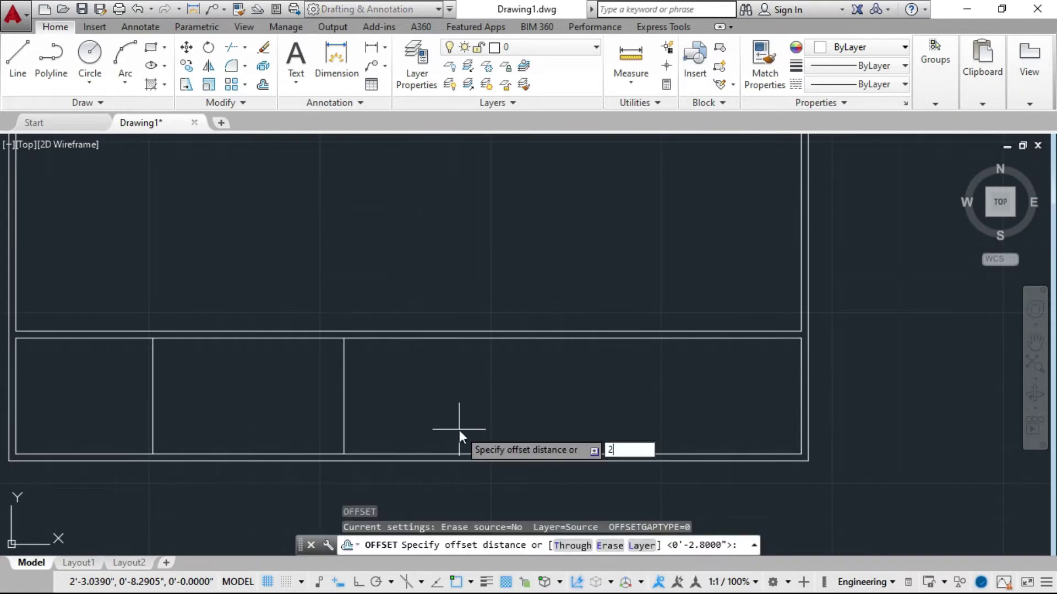
{"action": "key", "text": "Return"}
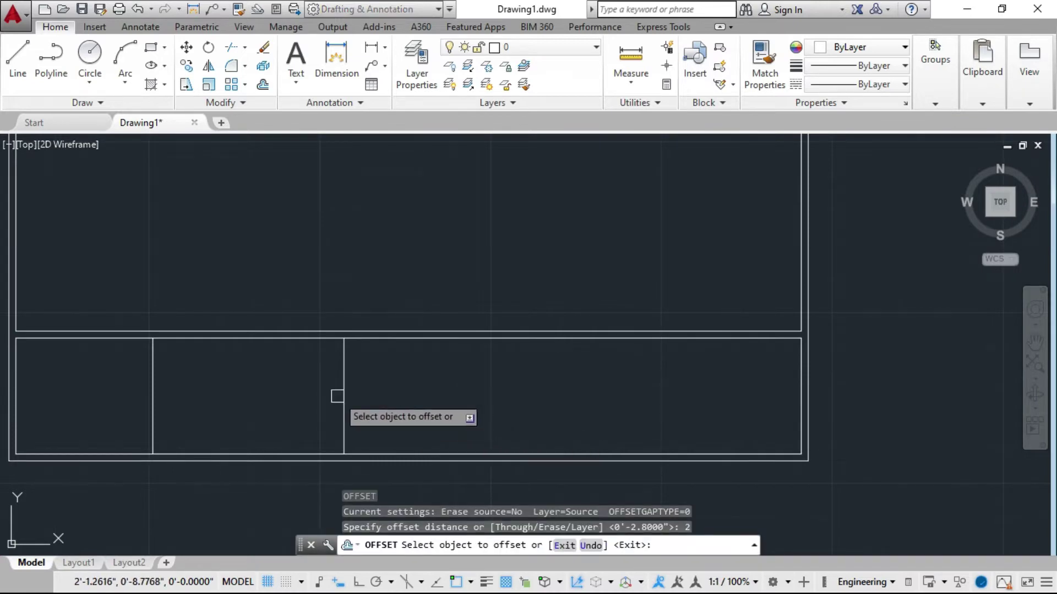
{"action": "left_click", "coordinate": [343, 393]}
{"action": "left_click", "coordinate": [420, 394]}
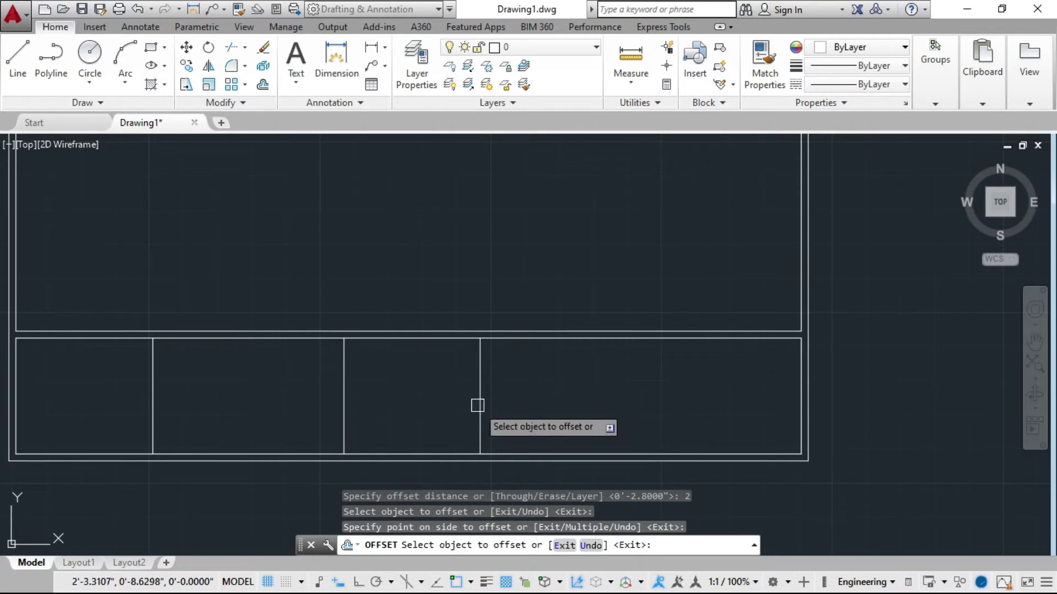
{"action": "left_click", "coordinate": [479, 395]}
{"action": "left_click", "coordinate": [578, 395]}
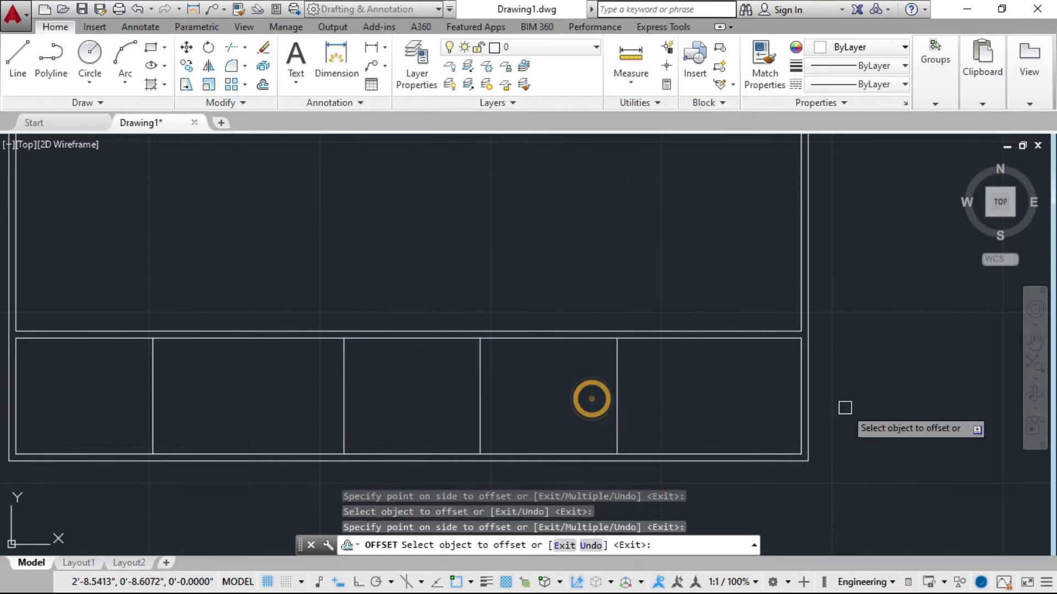
{"action": "key", "text": "Escape"}
{"action": "middle_click_drag", "start_coordinate": [571, 444], "coordinate": [492, 434]}
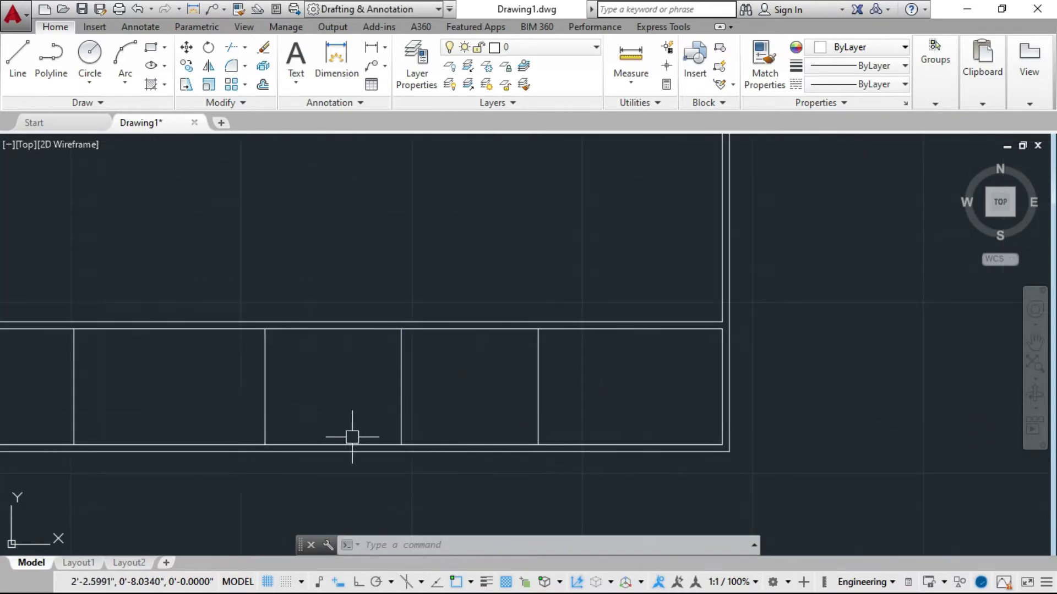
{"action": "mouse_move", "coordinate": [352, 437]}
{"action": "middle_mouse_down"}
{"action": "mouse_move", "coordinate": [267, 434]}
{"action": "mouse_move", "coordinate": [376, 414]}
{"action": "middle_mouse_up"}
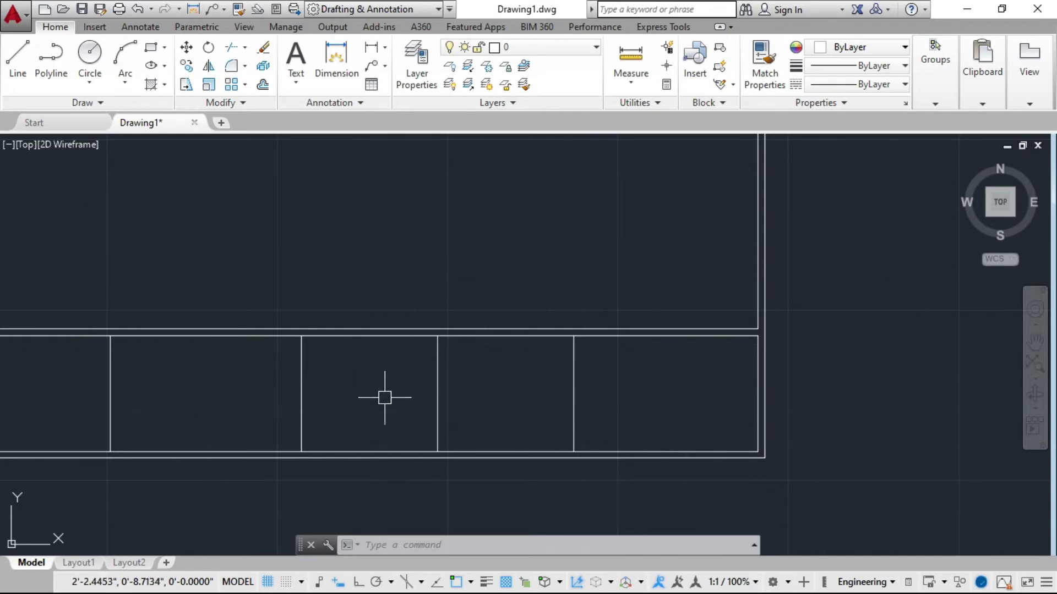
{"action": "scroll", "coordinate": [660, 380], "scroll_direction": "down", "scroll_amount": 2}
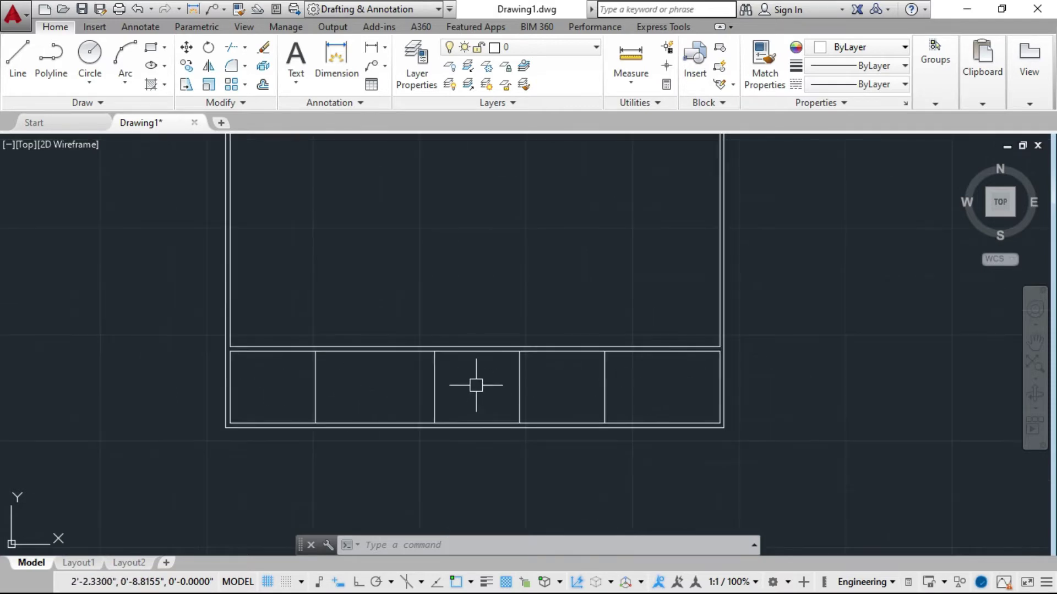
{"action": "scroll", "coordinate": [476, 385], "scroll_direction": "up", "scroll_amount": 1}
{"action": "scroll", "coordinate": [467, 374], "scroll_direction": "up", "scroll_amount": 1}
{"action": "scroll", "coordinate": [370, 351], "scroll_direction": "down", "scroll_amount": 1}
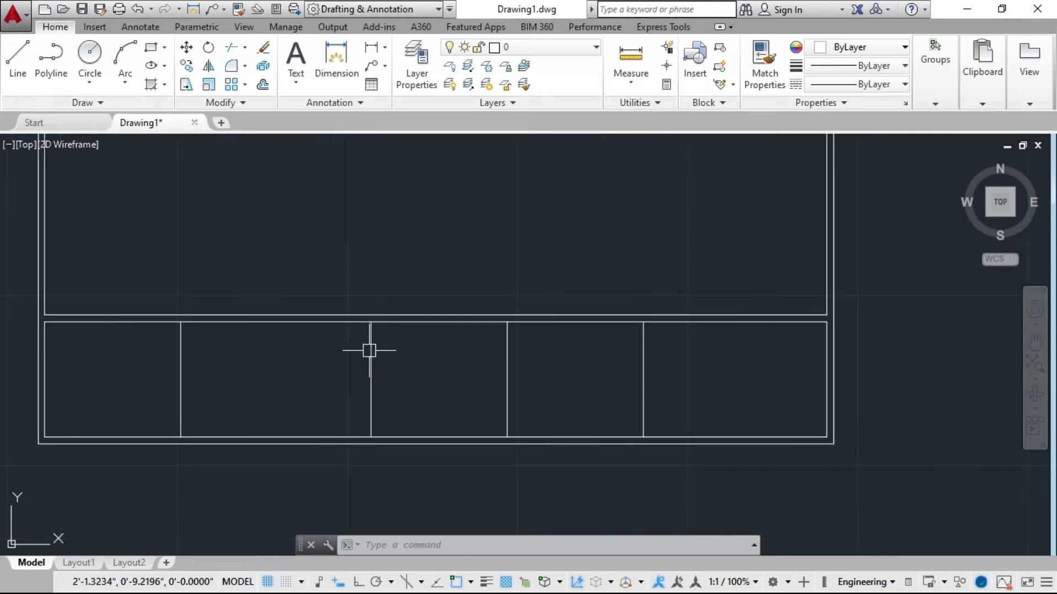
{"action": "scroll", "coordinate": [572, 417], "scroll_direction": "up", "scroll_amount": 1}
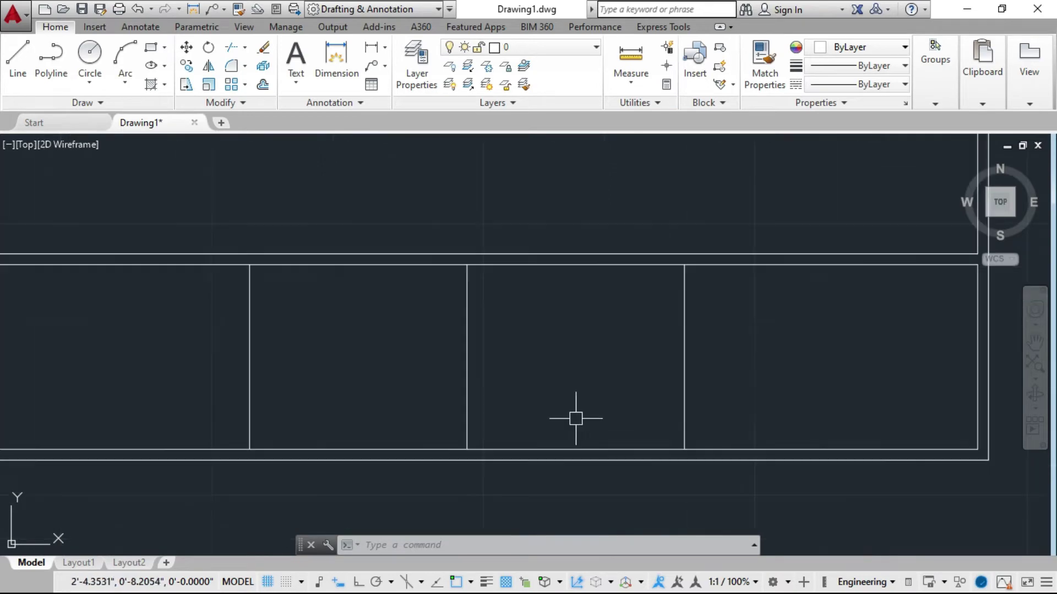
Draw a horizontal line along the bottom of the right-hand cells to the bottom-right corner
{"action": "left_click", "coordinate": [7, 65]}
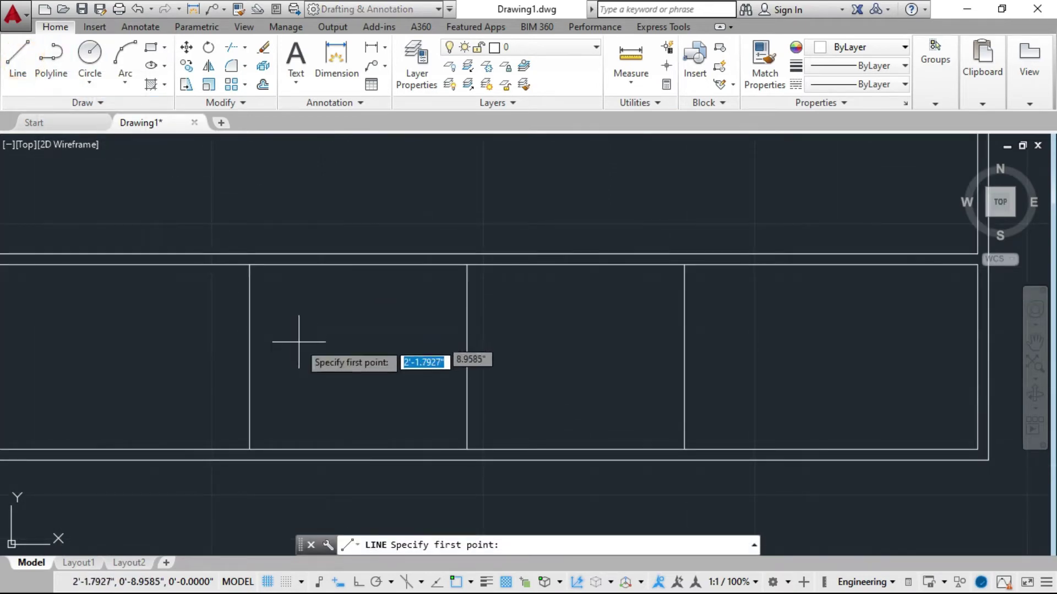
{"action": "left_click", "coordinate": [250, 450]}
{"action": "scroll", "coordinate": [352, 451], "scroll_direction": "down", "scroll_amount": 1}
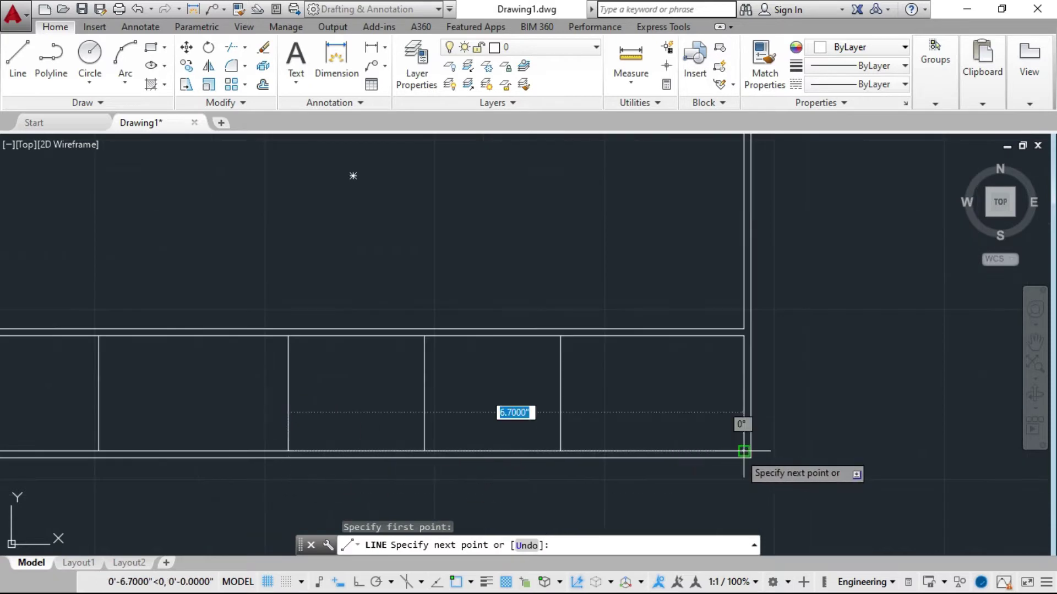
{"action": "scroll", "coordinate": [743, 451], "scroll_direction": "up", "scroll_amount": 2}
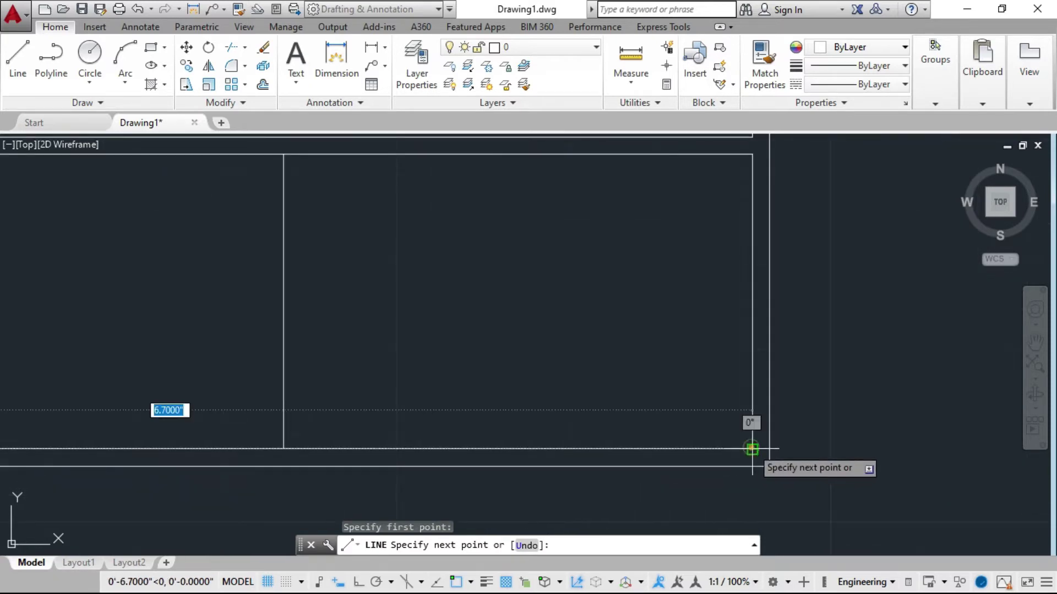
{"action": "left_click", "coordinate": [752, 449]}
{"action": "key", "text": "Escape"}
{"action": "scroll", "coordinate": [766, 479], "scroll_direction": "down", "scroll_amount": 2}
{"action": "scroll", "coordinate": [404, 449], "scroll_direction": "up", "scroll_amount": 2}
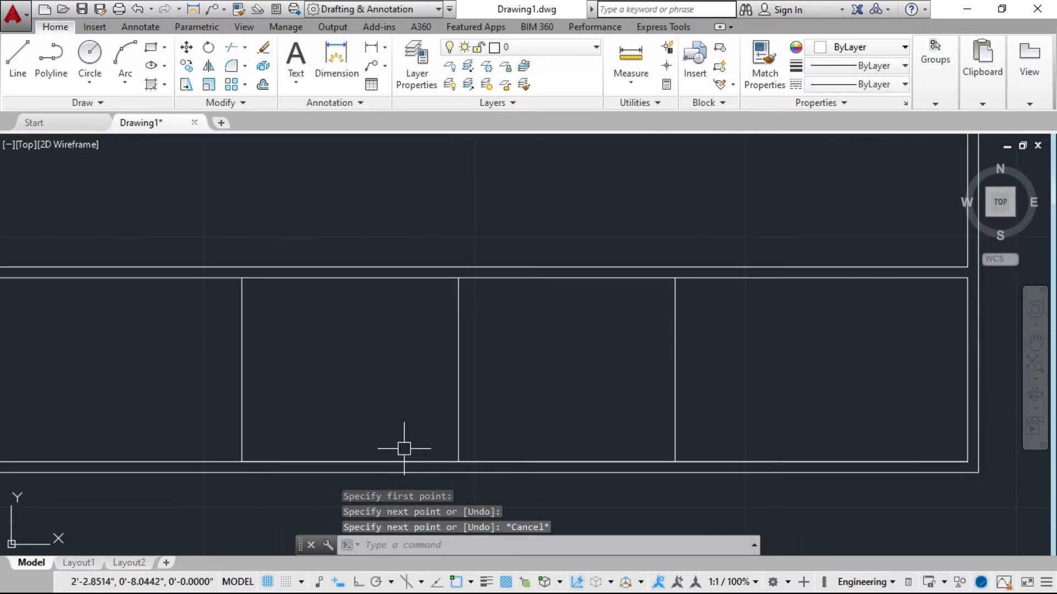
{"action": "left_click", "coordinate": [404, 459]}
{"action": "scroll", "coordinate": [404, 453], "scroll_direction": "down", "scroll_amount": 1}
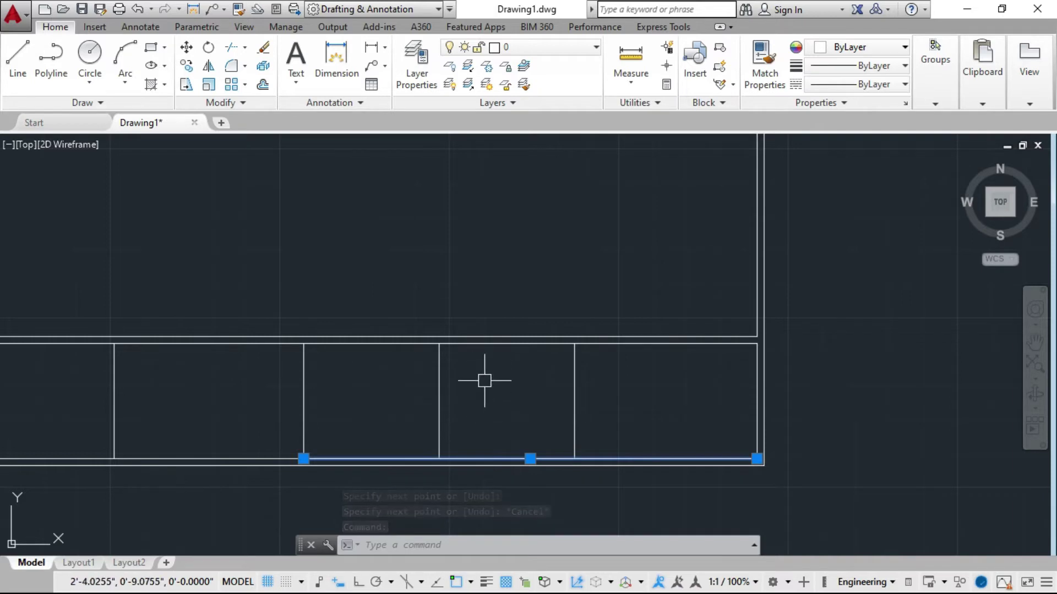
{"action": "key", "text": "Escape"}
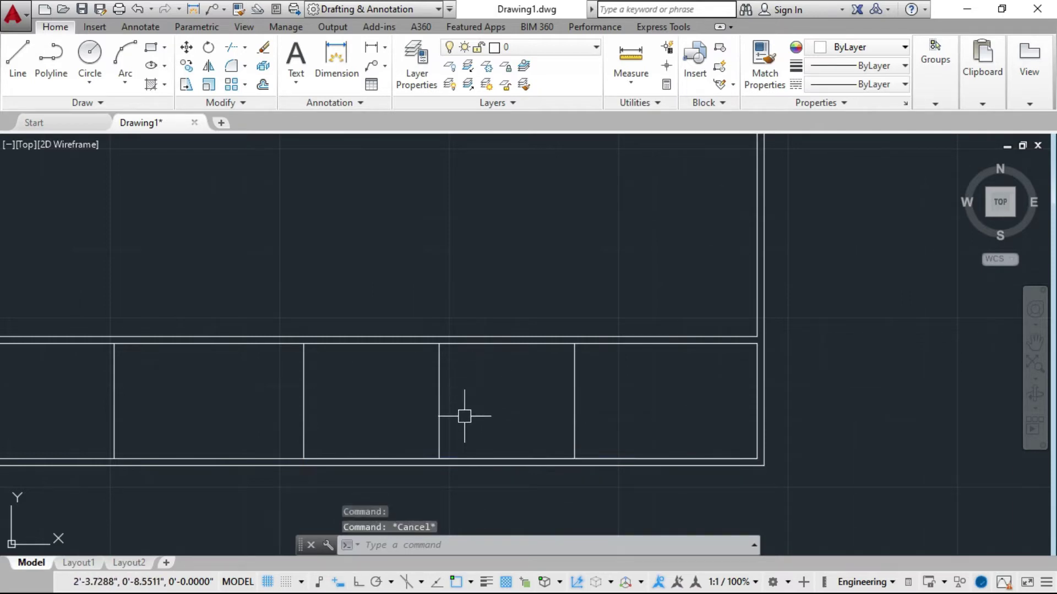
{"action": "type", "text": "o"}
Offset the bottom line upward twice by 0.5 to form two row lines
{"action": "key", "text": "Return"}
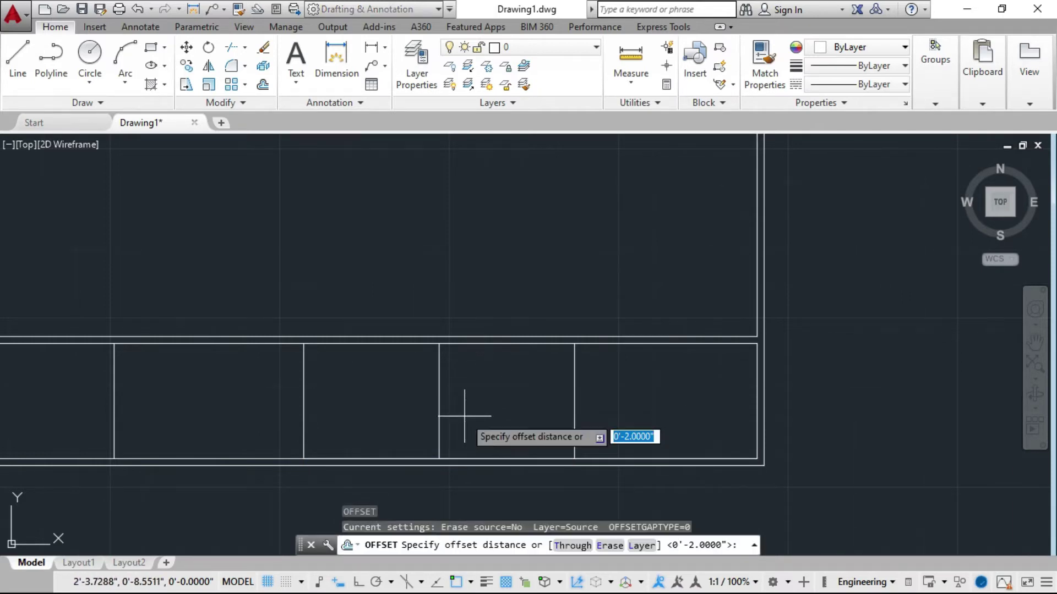
{"action": "type", "text": "0"}
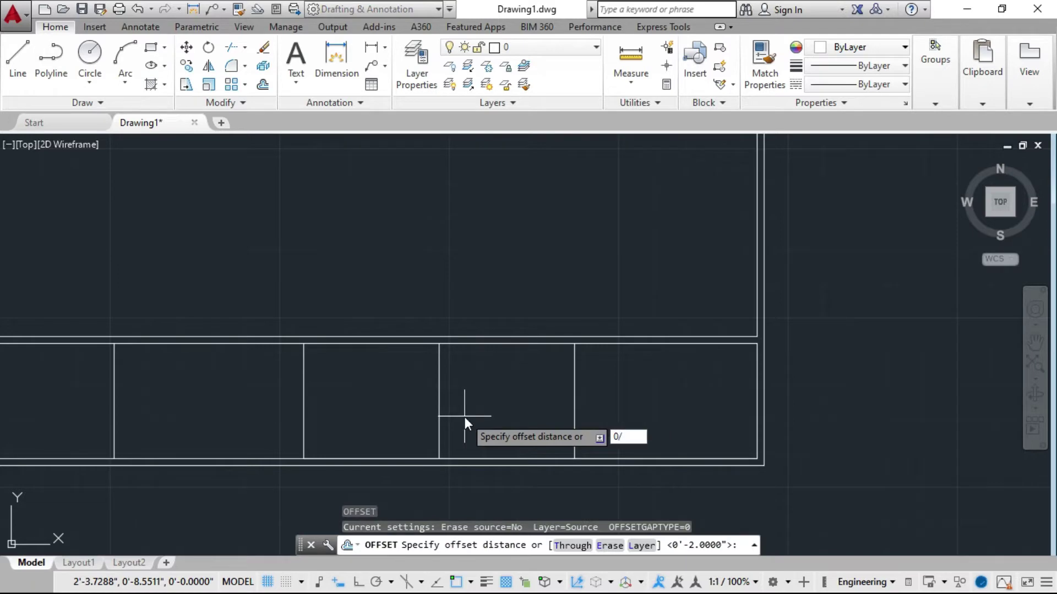
{"action": "type", "text": ".5"}
{"action": "key", "text": "Return"}
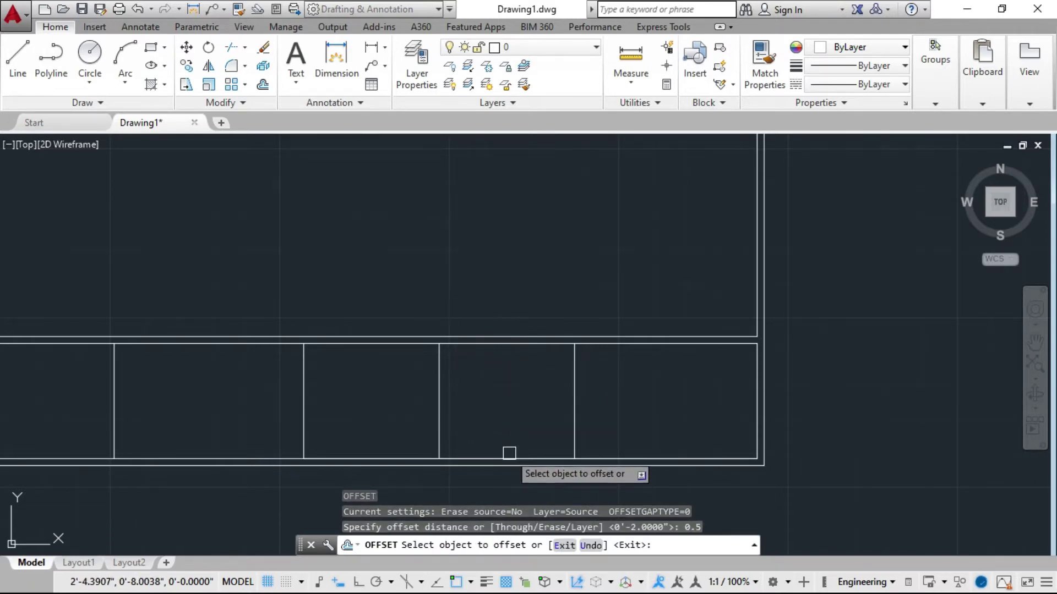
{"action": "left_click", "coordinate": [507, 454]}
{"action": "left_click", "coordinate": [507, 427]}
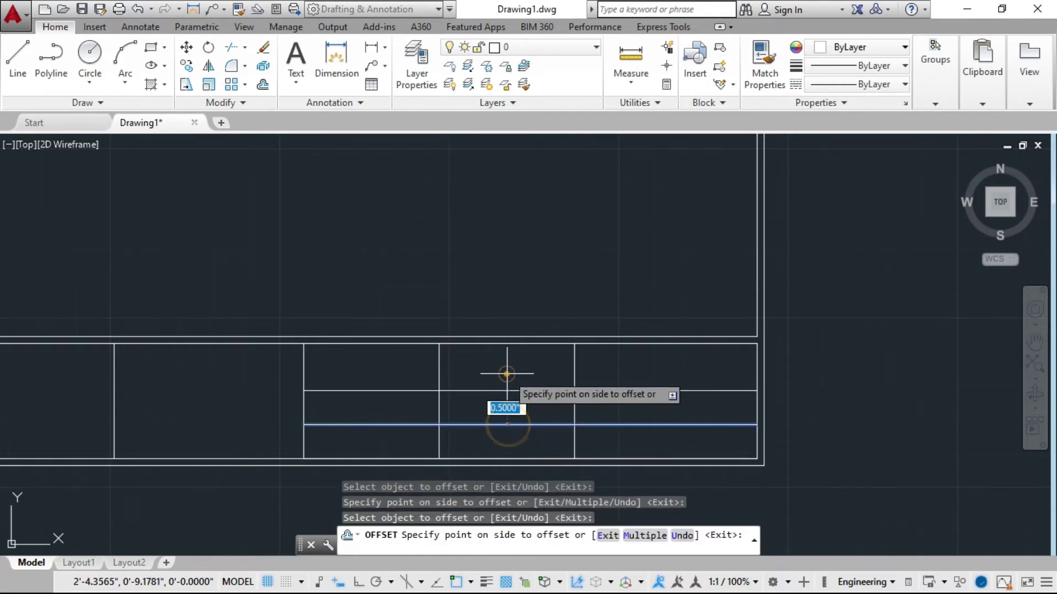
{"action": "left_click", "coordinate": [507, 374]}
{"action": "key", "text": "Escape"}
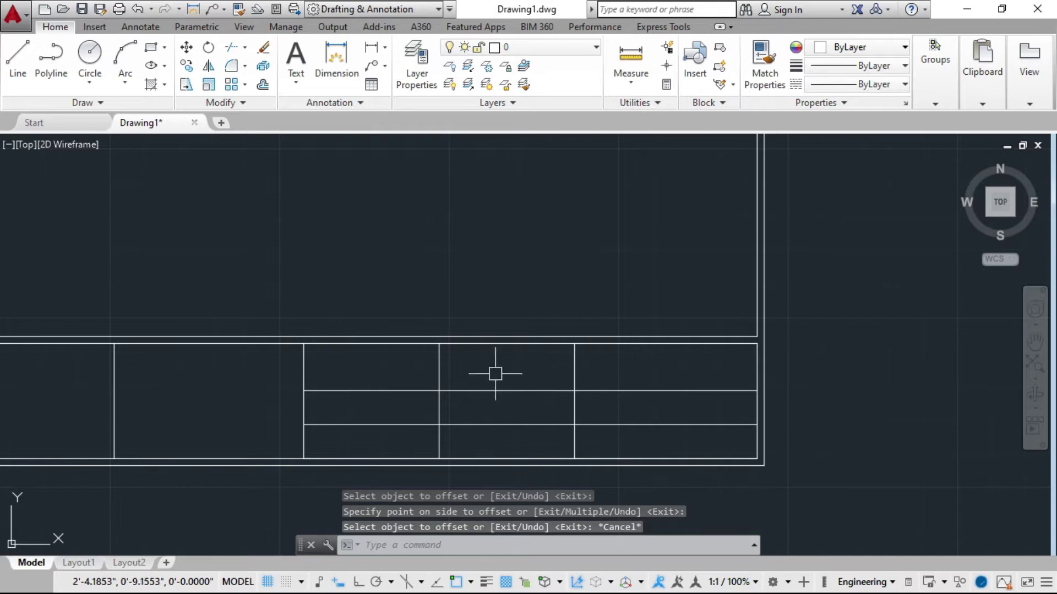
{"action": "scroll", "coordinate": [495, 374], "scroll_direction": "up", "scroll_amount": 1}
{"action": "scroll", "coordinate": [511, 354], "scroll_direction": "down", "scroll_amount": 1}
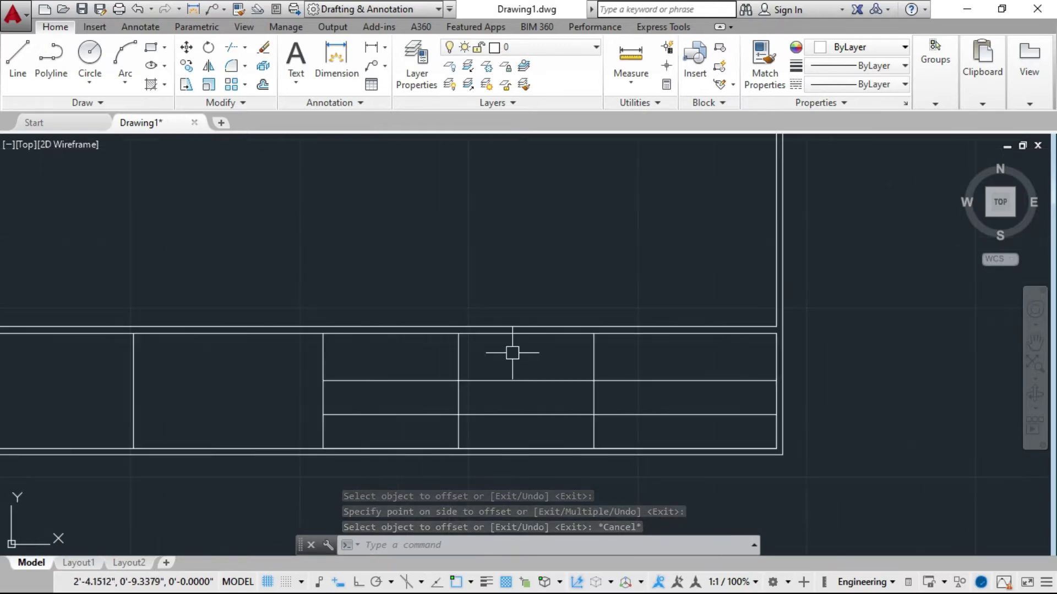
{"action": "scroll", "coordinate": [510, 438], "scroll_direction": "up", "scroll_amount": 1}
Delete the stray horizontal line along the title block's bottom edge and zoom out
{"action": "scroll", "coordinate": [497, 444], "scroll_direction": "up", "scroll_amount": 1}
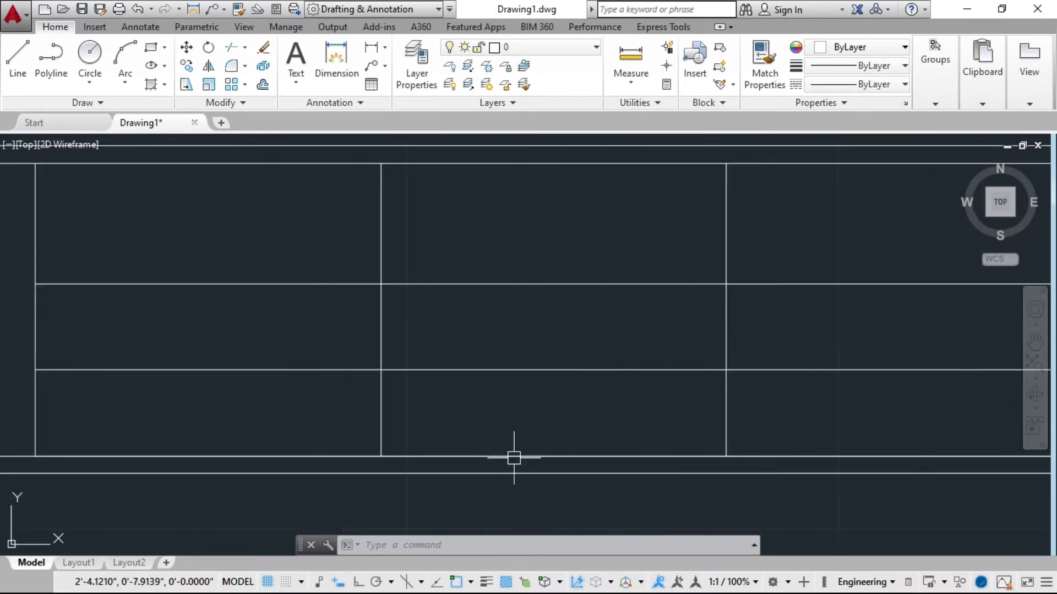
{"action": "left_click", "coordinate": [513, 456]}
{"action": "scroll", "coordinate": [559, 446], "scroll_direction": "down", "scroll_amount": 2}
{"action": "scroll", "coordinate": [450, 434], "scroll_direction": "up", "scroll_amount": 1}
{"action": "scroll", "coordinate": [434, 444], "scroll_direction": "up", "scroll_amount": 1}
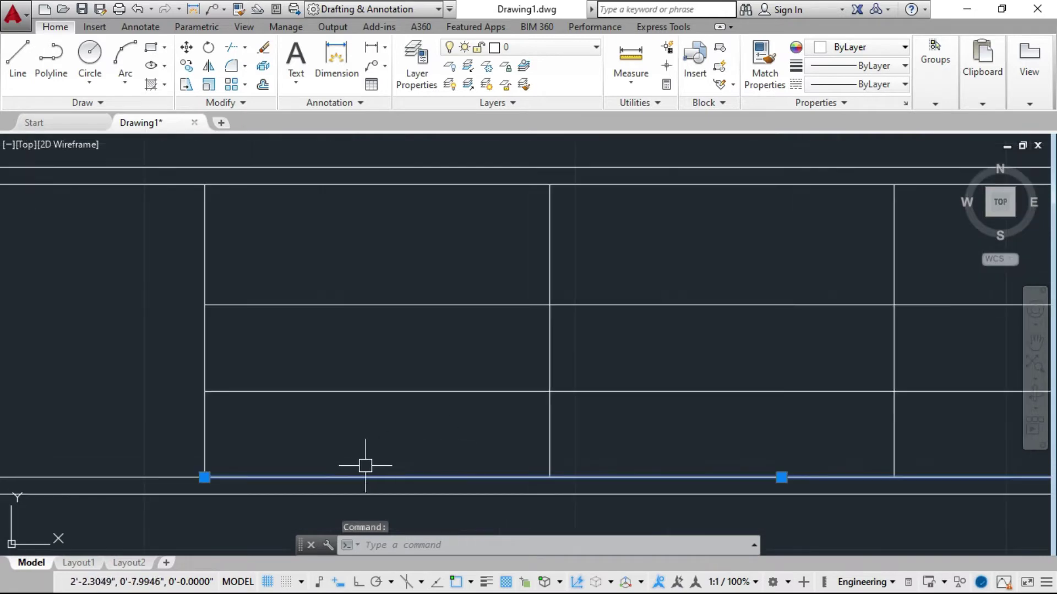
{"action": "scroll", "coordinate": [364, 465], "scroll_direction": "down", "scroll_amount": 1}
{"action": "key", "text": "Delete"}
{"action": "scroll", "coordinate": [388, 460], "scroll_direction": "down", "scroll_amount": 1}
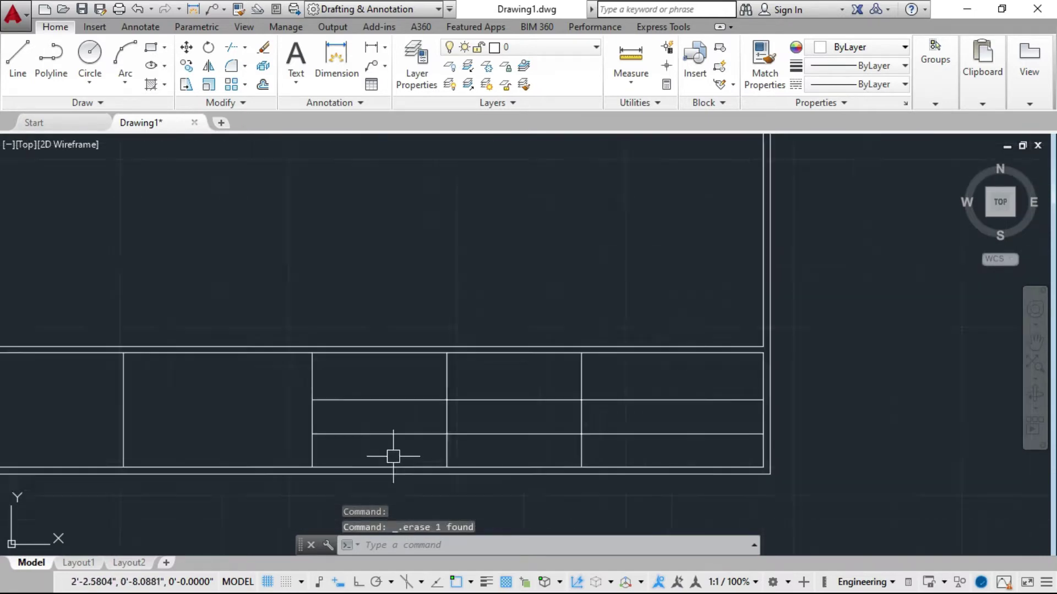
{"action": "scroll", "coordinate": [424, 449], "scroll_direction": "down", "scroll_amount": 1}
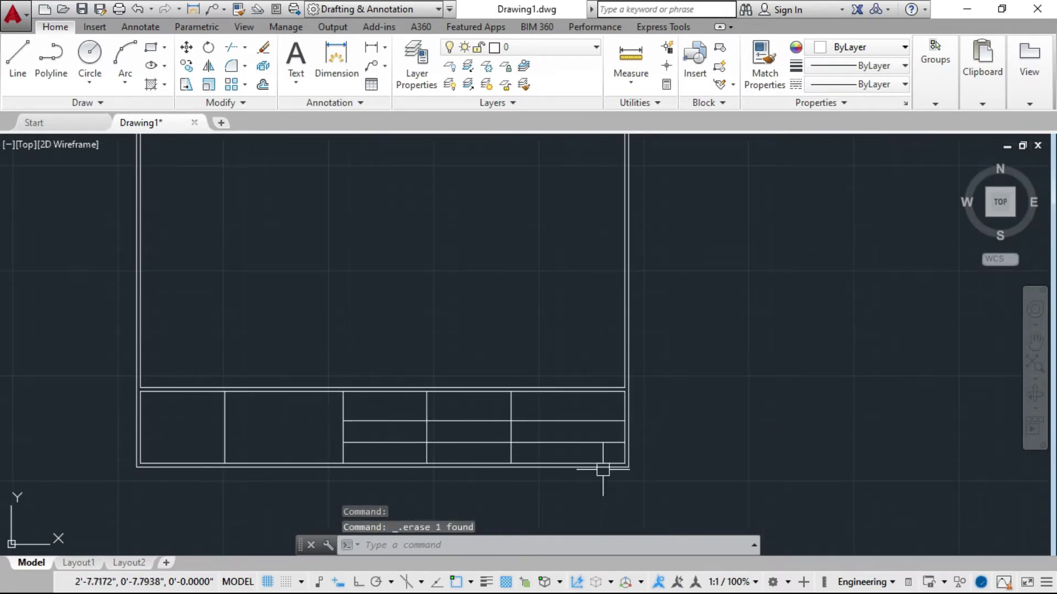
{"action": "scroll", "coordinate": [368, 435], "scroll_direction": "up", "scroll_amount": 3}
{"action": "scroll", "coordinate": [440, 416], "scroll_direction": "down", "scroll_amount": 5}
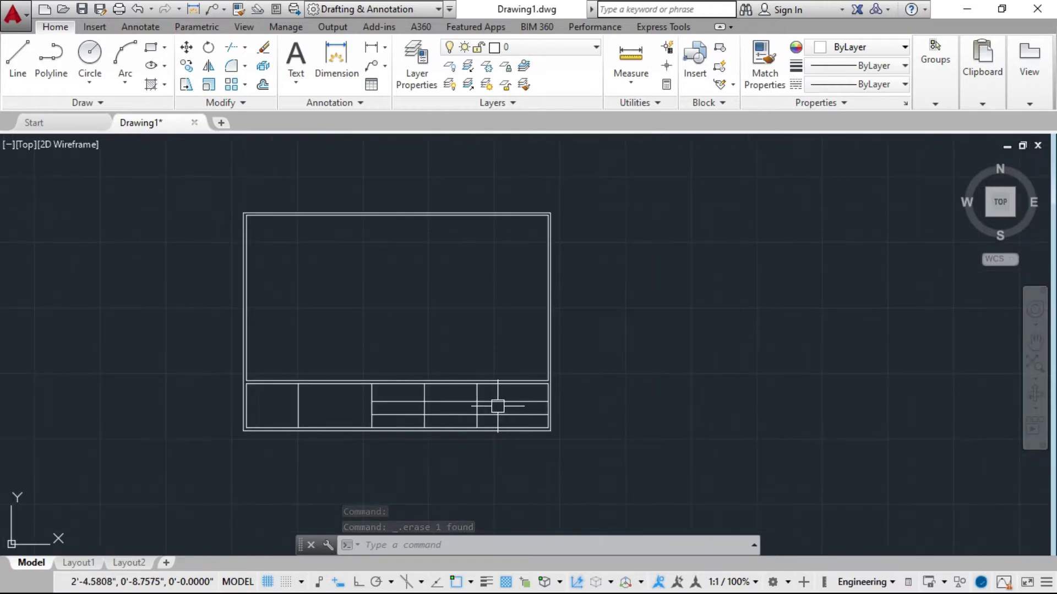
{"action": "scroll", "coordinate": [351, 396], "scroll_direction": "up", "scroll_amount": 2}
{"action": "scroll", "coordinate": [473, 394], "scroll_direction": "up", "scroll_amount": 3}
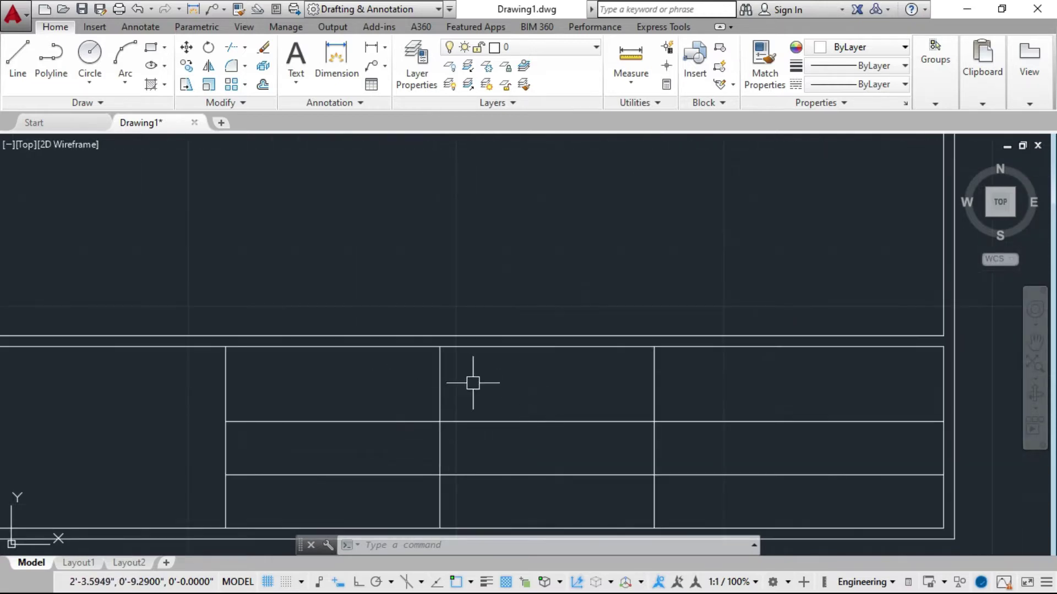
{"action": "scroll", "coordinate": [676, 394], "scroll_direction": "down", "scroll_amount": 3}
{"action": "scroll", "coordinate": [676, 394], "scroll_direction": "down", "scroll_amount": 2}
{"action": "scroll", "coordinate": [639, 416], "scroll_direction": "up", "scroll_amount": 2}
{"action": "scroll", "coordinate": [599, 427], "scroll_direction": "down", "scroll_amount": 2}
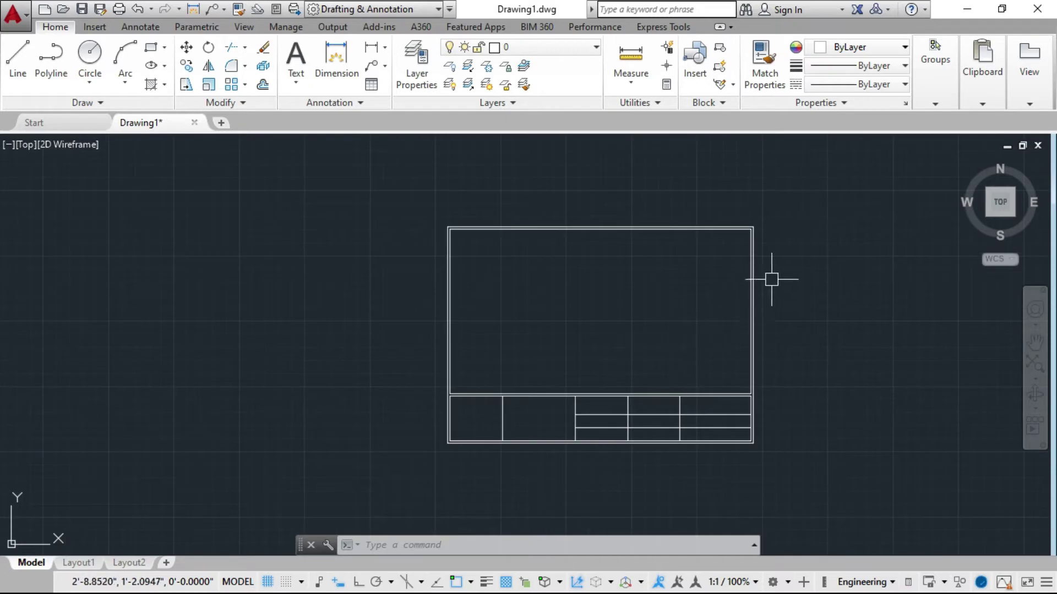
{"action": "scroll", "coordinate": [723, 290], "scroll_direction": "up", "scroll_amount": 2}
{"action": "scroll", "coordinate": [644, 307], "scroll_direction": "down", "scroll_amount": 2}
{"action": "scroll", "coordinate": [470, 442], "scroll_direction": "up", "scroll_amount": 2}
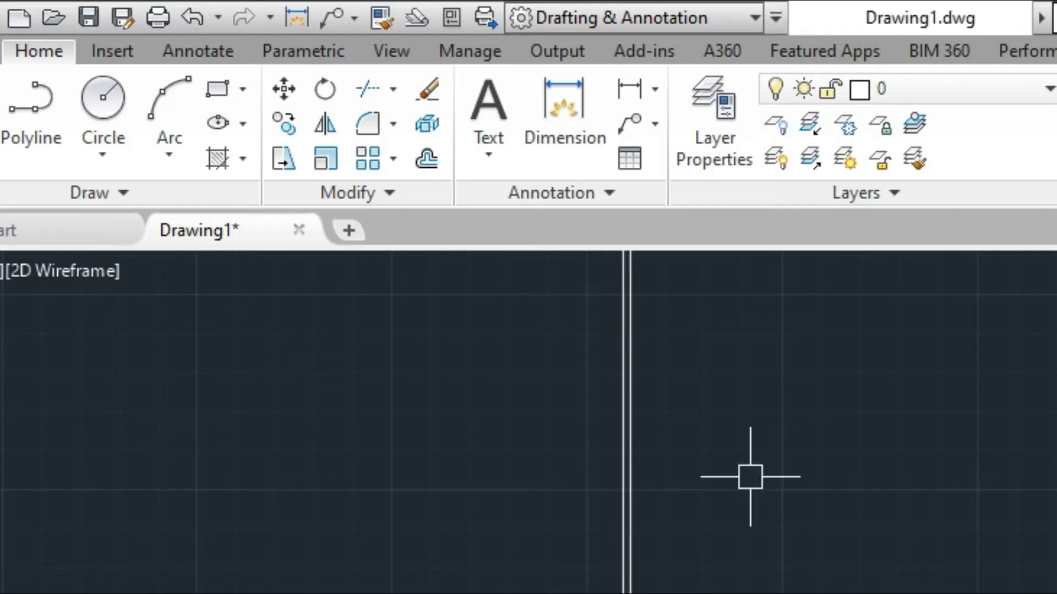
Create a new text style named 'title' in the text style manager
{"action": "left_click", "coordinate": [557, 189]}
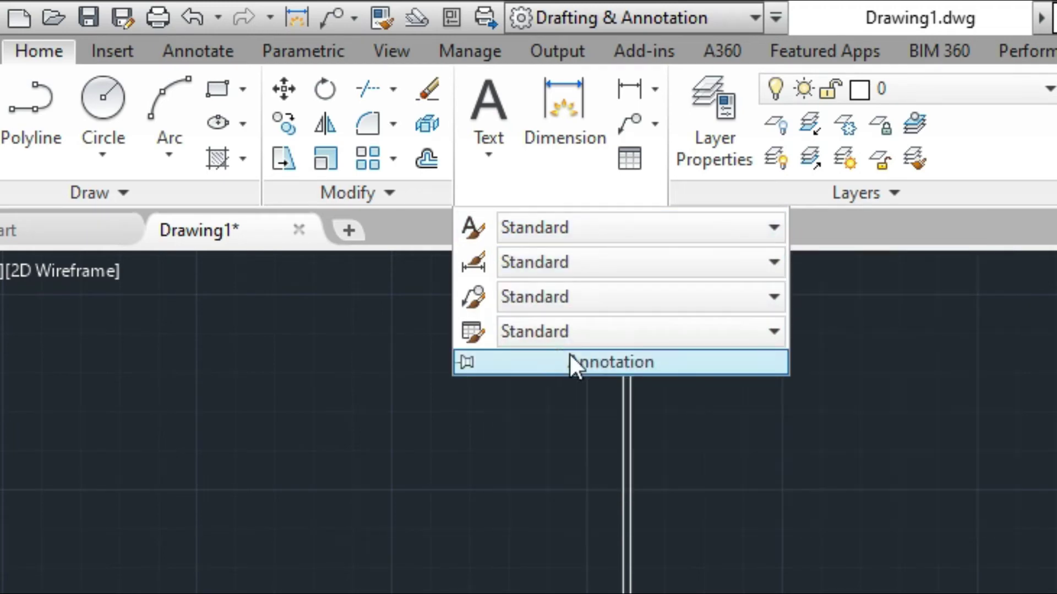
{"action": "left_click", "coordinate": [773, 221]}
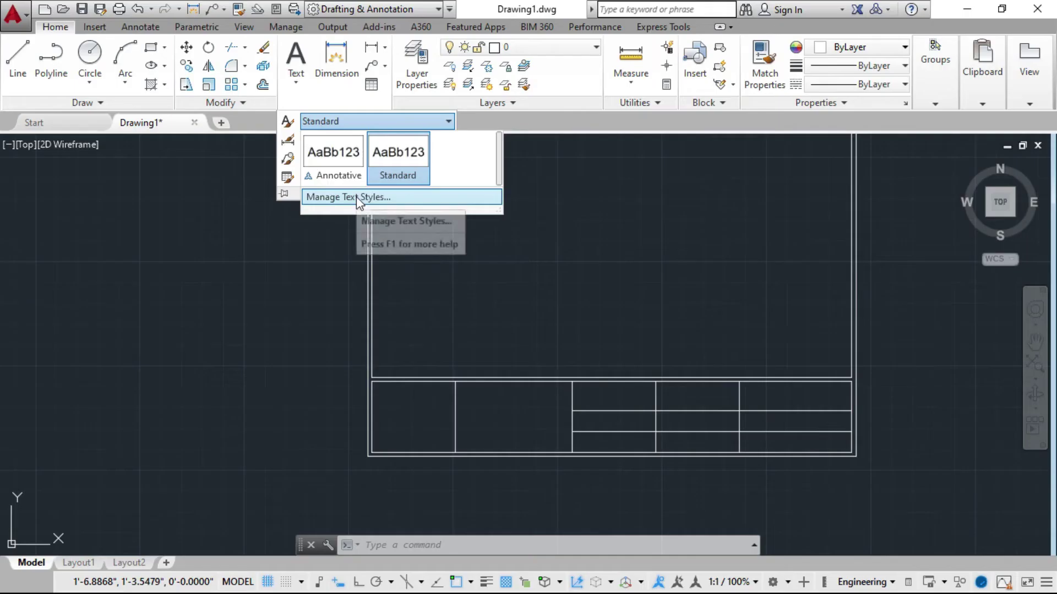
{"action": "left_click", "coordinate": [356, 197]}
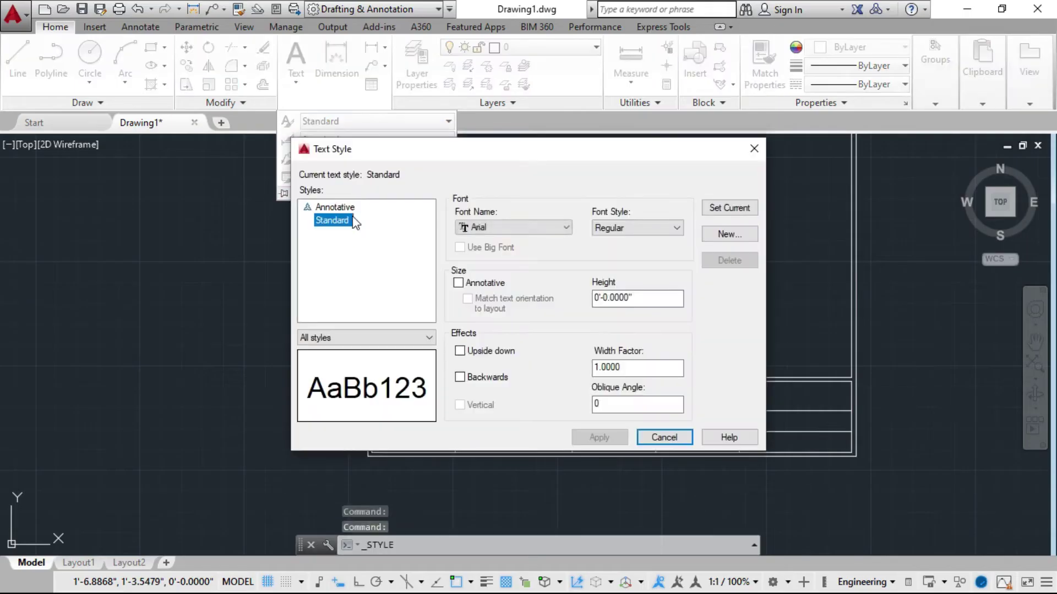
{"action": "left_click", "coordinate": [718, 232]}
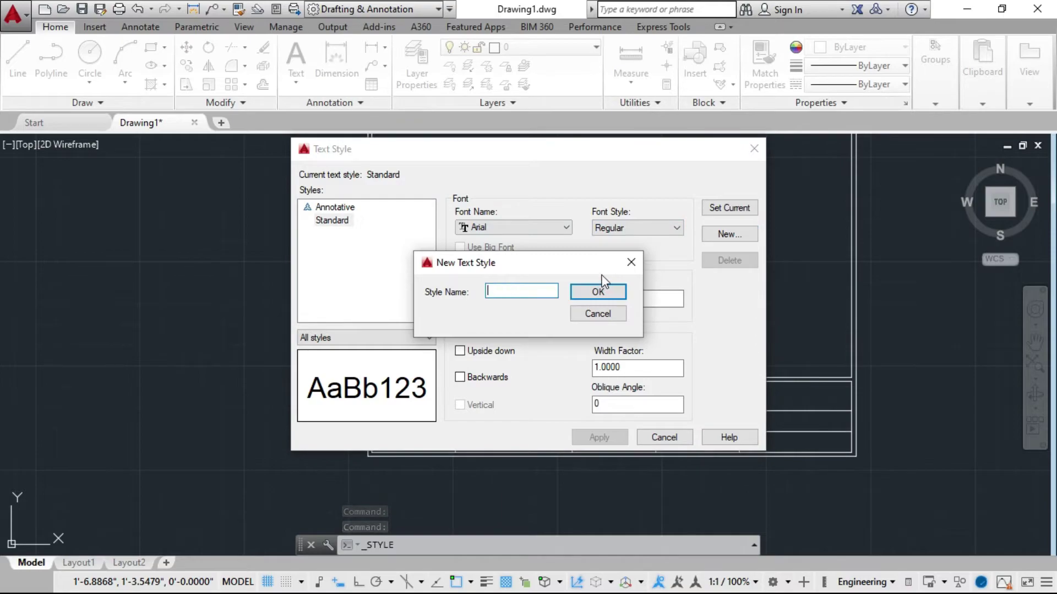
{"action": "type", "text": "citle"}
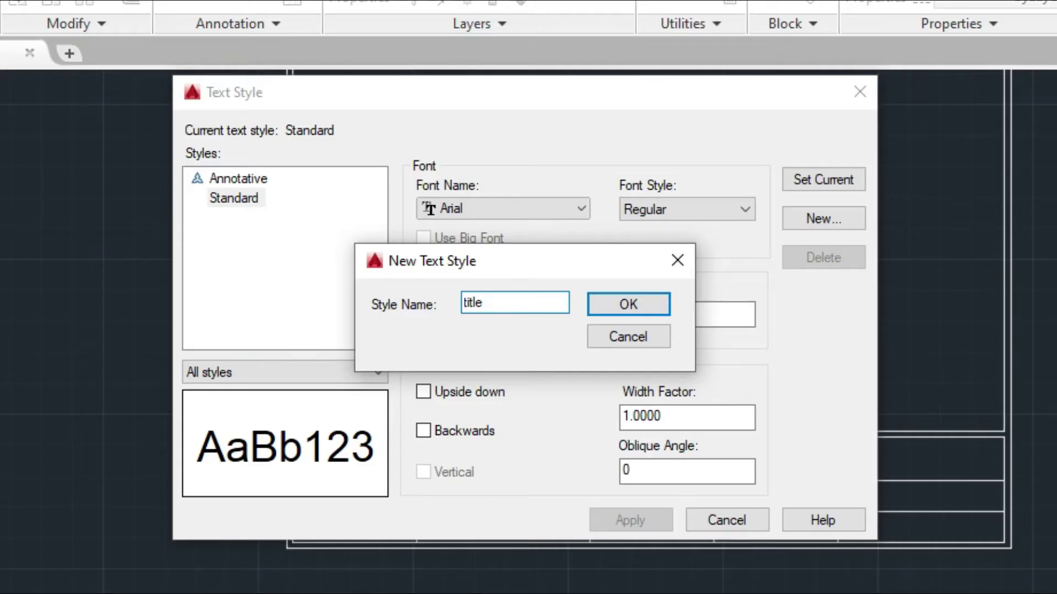
{"action": "left_click", "coordinate": [620, 312]}
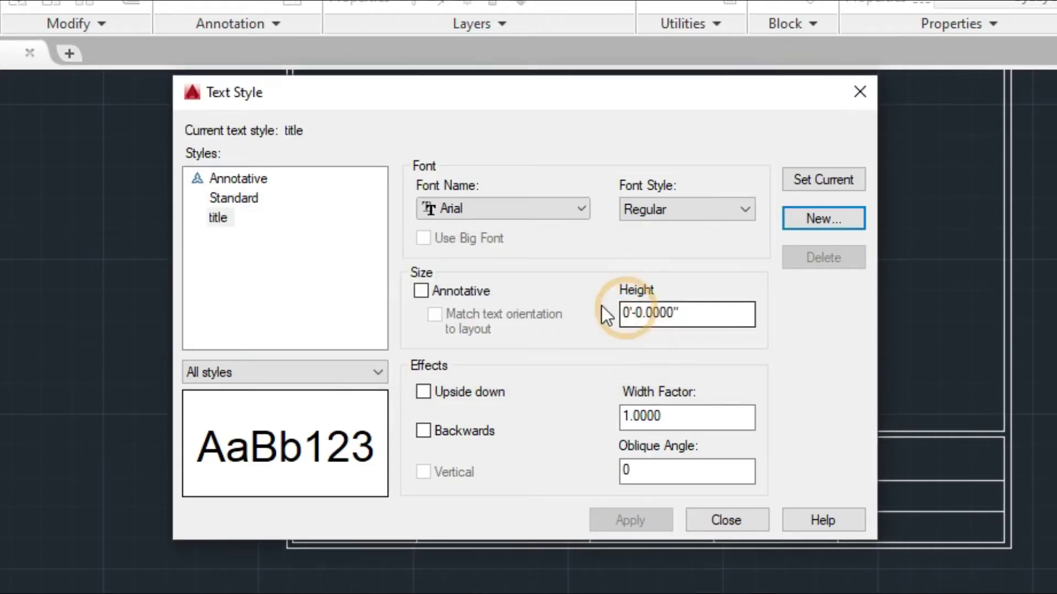
Give the title style Times New Roman at 0.15 height, apply it and make it current
{"action": "left_click", "coordinate": [220, 222]}
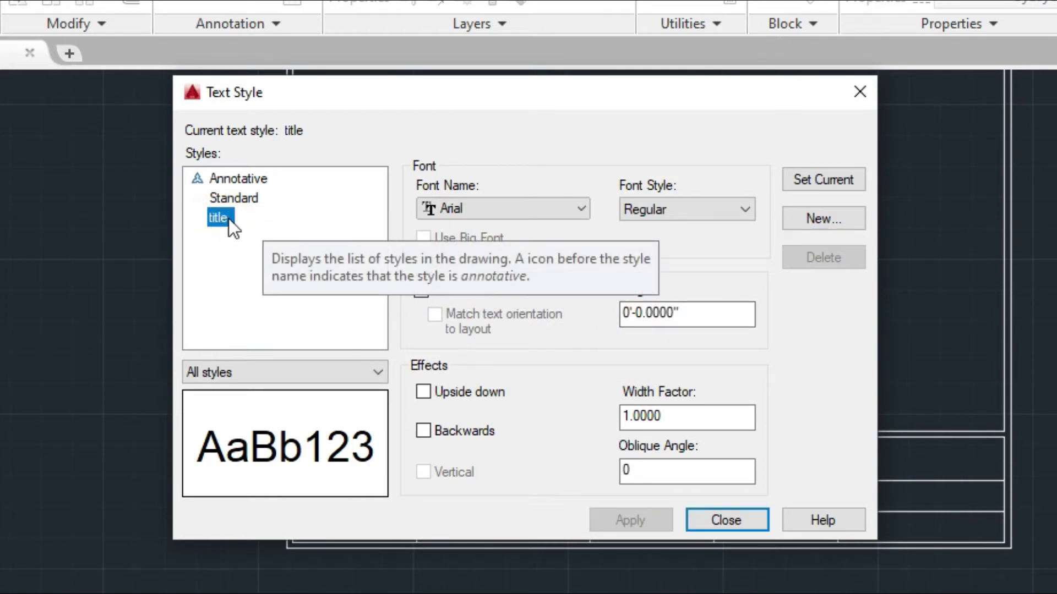
{"action": "left_click", "coordinate": [544, 210]}
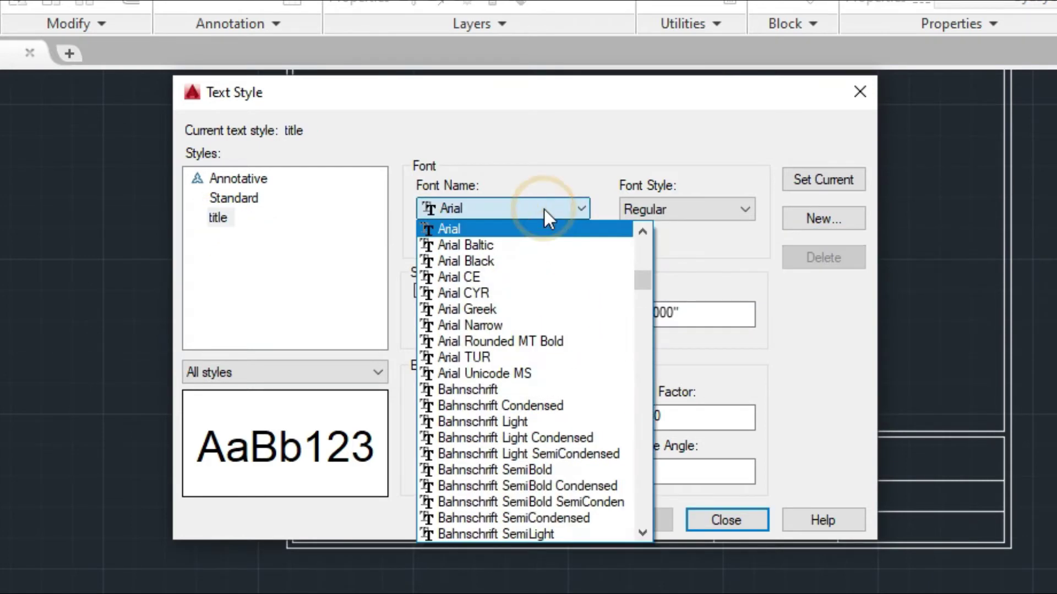
{"action": "key", "text": "t"}
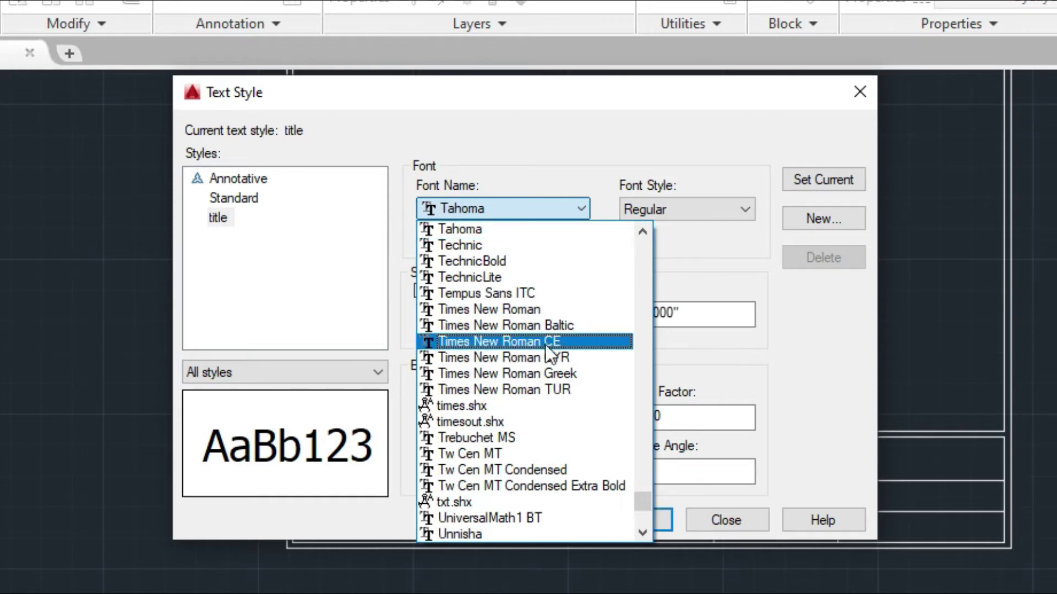
{"action": "left_click", "coordinate": [533, 309]}
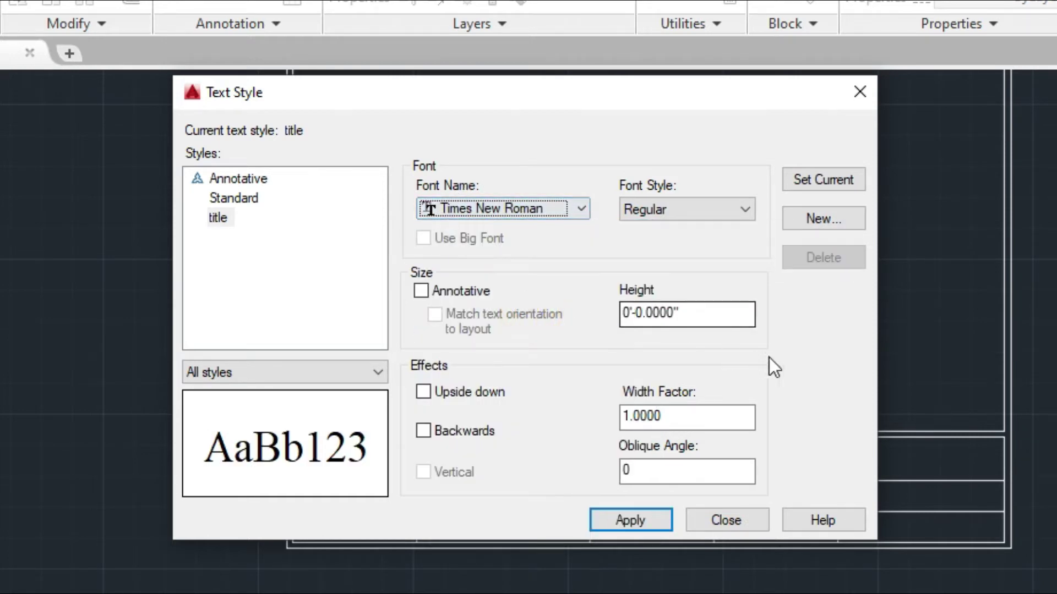
{"action": "double_click", "coordinate": [696, 312]}
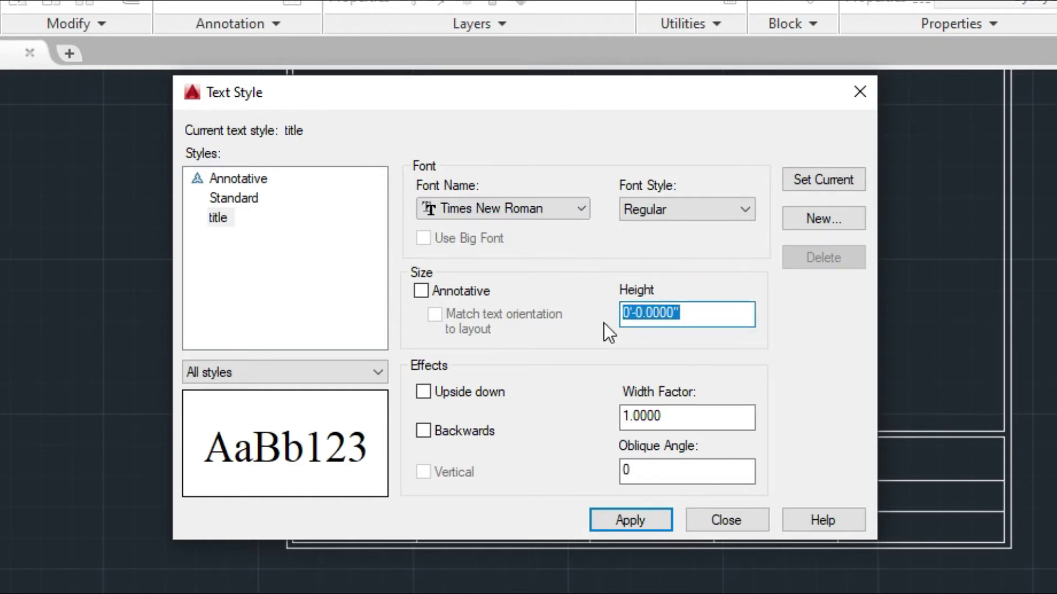
{"action": "type", "text": "0.15"}
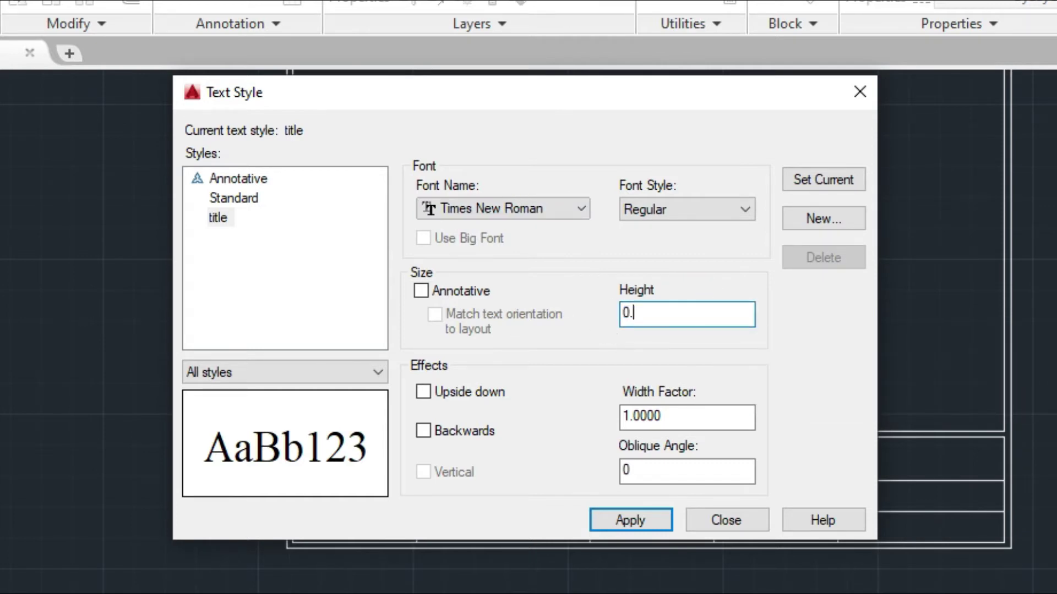
{"action": "left_click", "coordinate": [706, 406]}
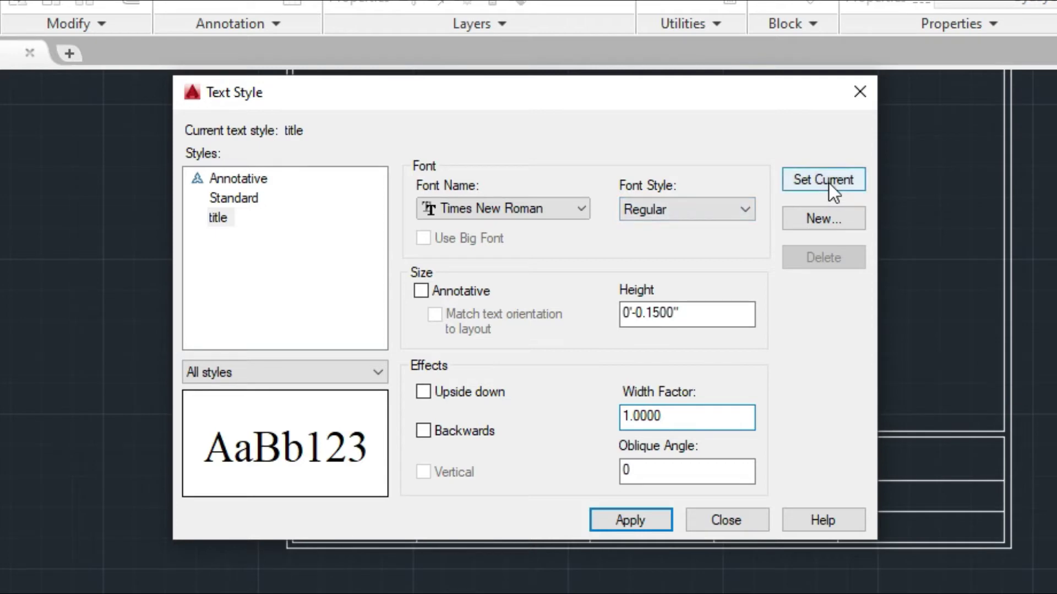
{"action": "left_click", "coordinate": [655, 514]}
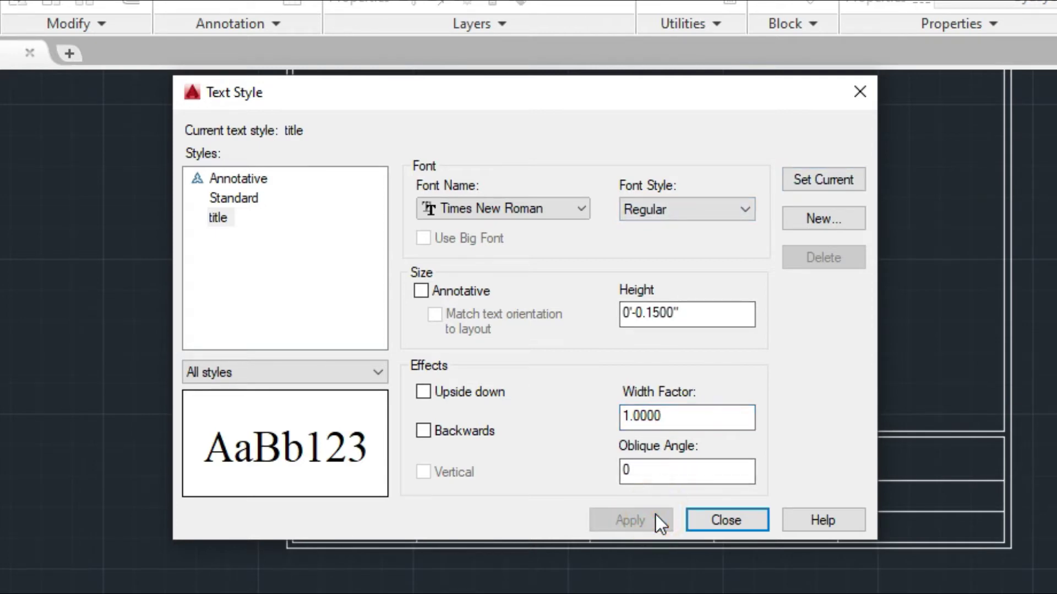
{"action": "left_click", "coordinate": [216, 219]}
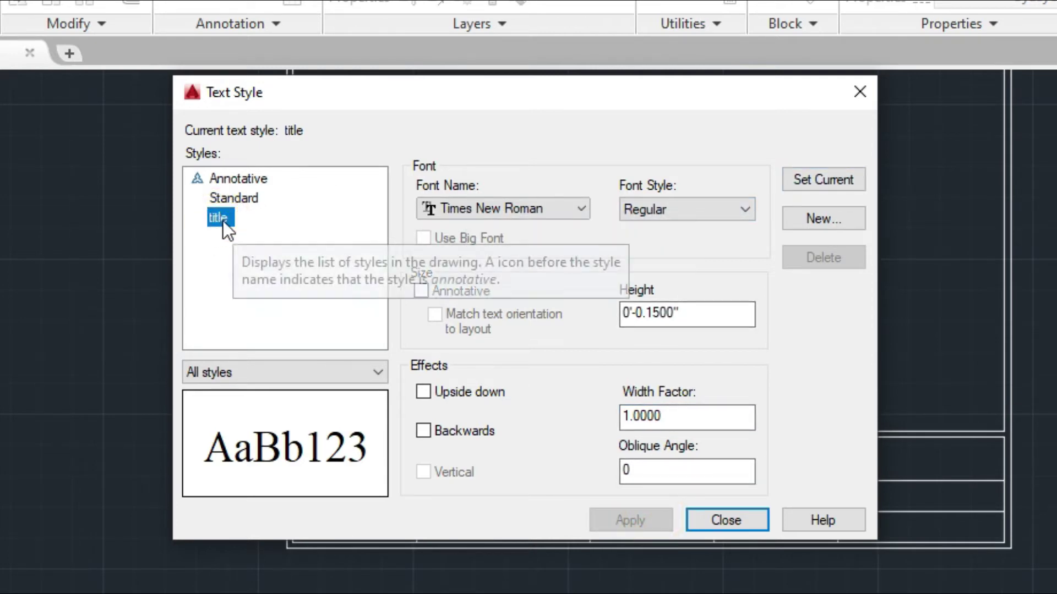
{"action": "left_click", "coordinate": [832, 175]}
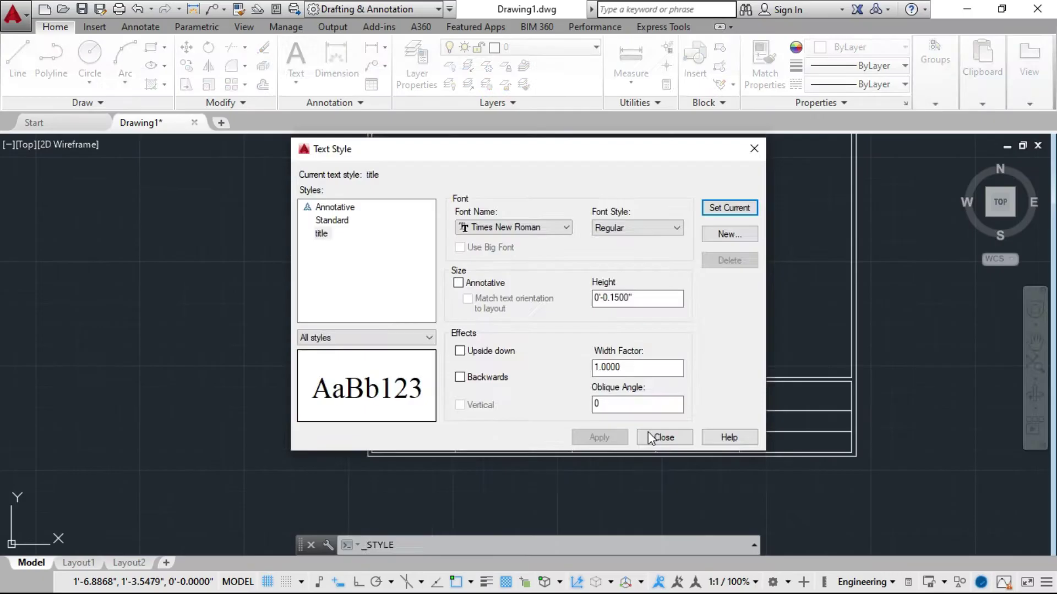
{"action": "left_click", "coordinate": [724, 520]}
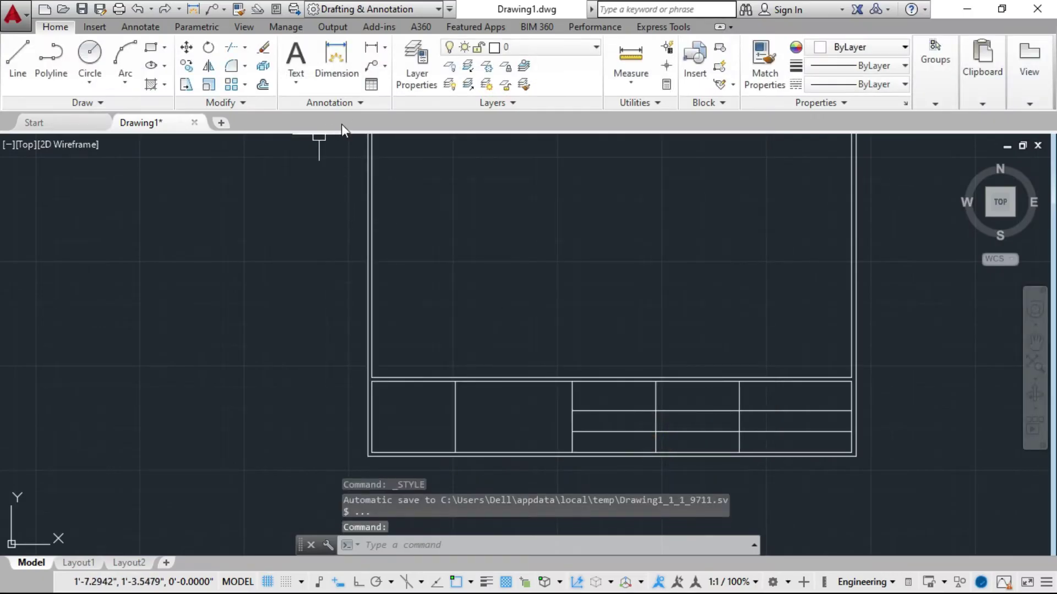
Place a multiline text box in the left title block cell reading 'OWNER:-'
{"action": "left_click", "coordinate": [354, 101]}
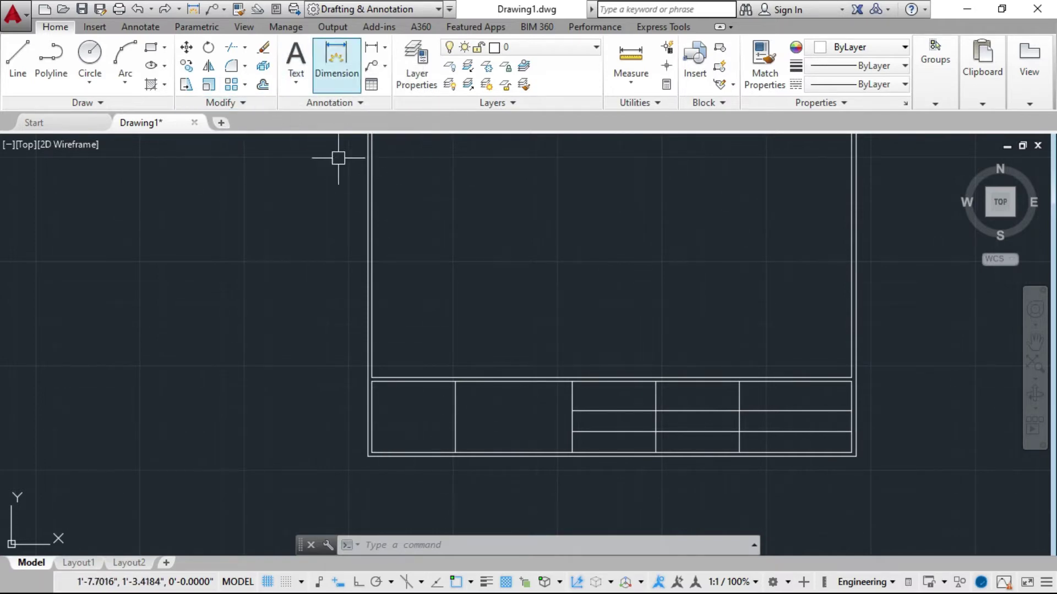
{"action": "left_click", "coordinate": [301, 66]}
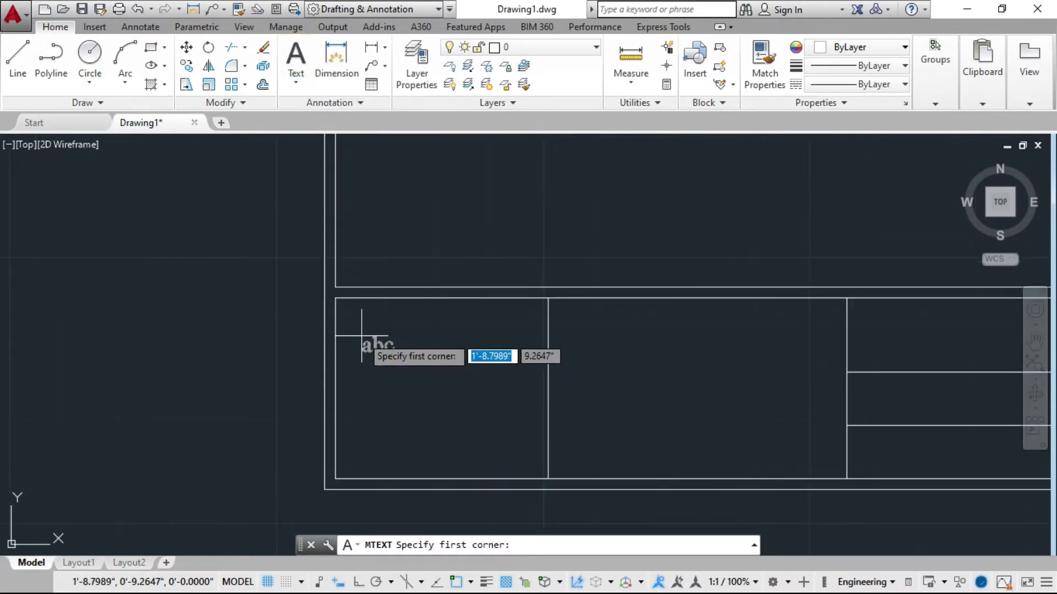
{"action": "scroll", "coordinate": [364, 338], "scroll_direction": "up", "scroll_amount": 4}
{"action": "left_click", "coordinate": [337, 334]}
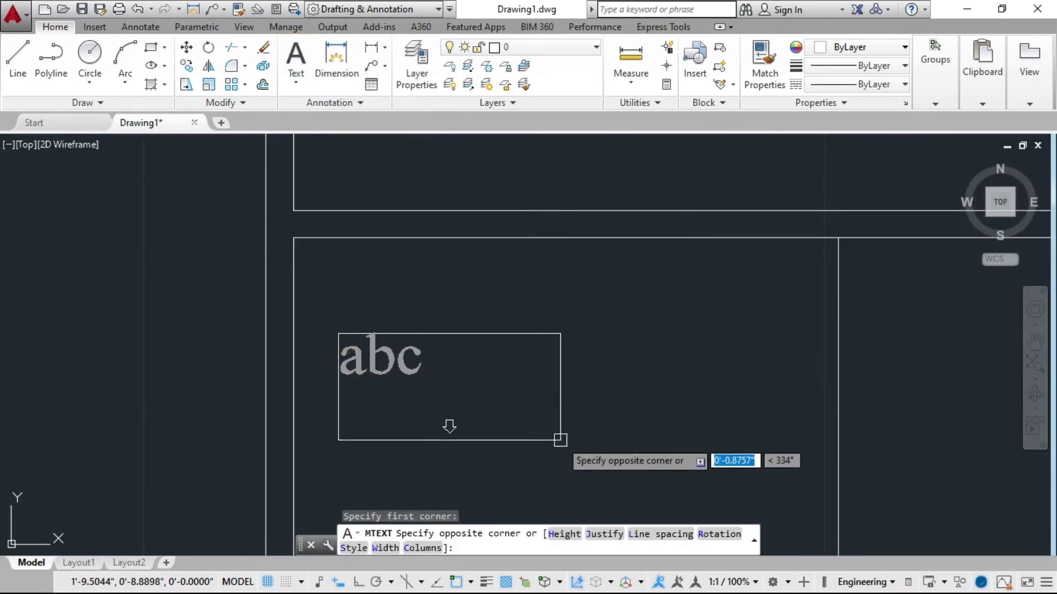
{"action": "scroll", "coordinate": [545, 407], "scroll_direction": "down", "scroll_amount": 4}
{"action": "left_click", "coordinate": [612, 471]}
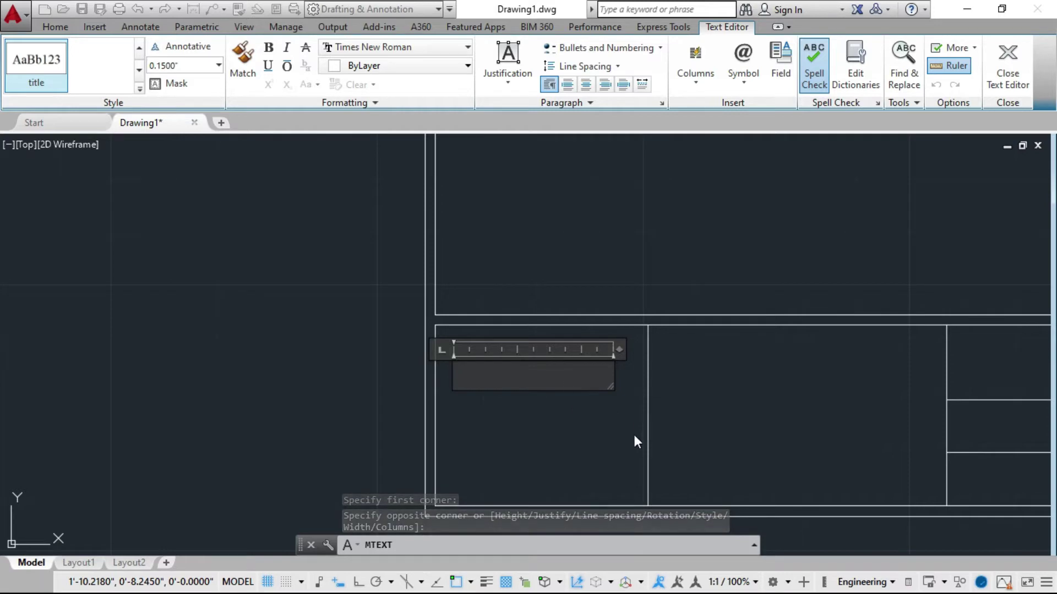
{"action": "scroll", "coordinate": [269, 371], "scroll_direction": "down", "scroll_amount": 2}
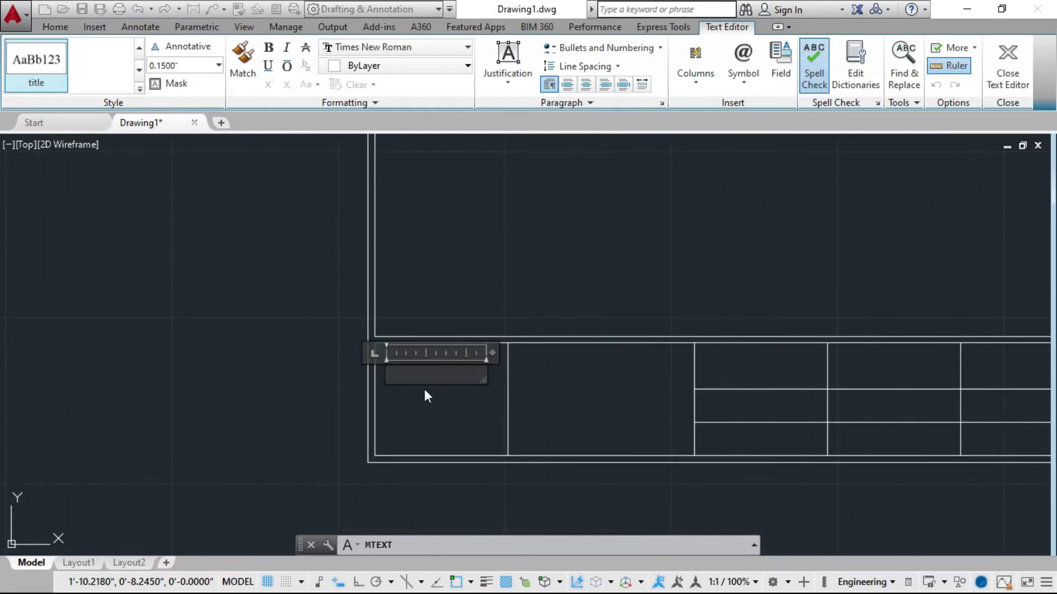
{"action": "type", "text": "OWNE"}
{"action": "type", "text": "R"}
{"action": "type", "text": ":-"}
{"action": "left_click", "coordinate": [282, 350]}
{"action": "scroll", "coordinate": [467, 394], "scroll_direction": "up", "scroll_amount": 2}
{"action": "scroll", "coordinate": [434, 394], "scroll_direction": "up", "scroll_amount": 2}
Reposition the OWNER:- label within its title-block cell
{"action": "left_click", "coordinate": [302, 352]}
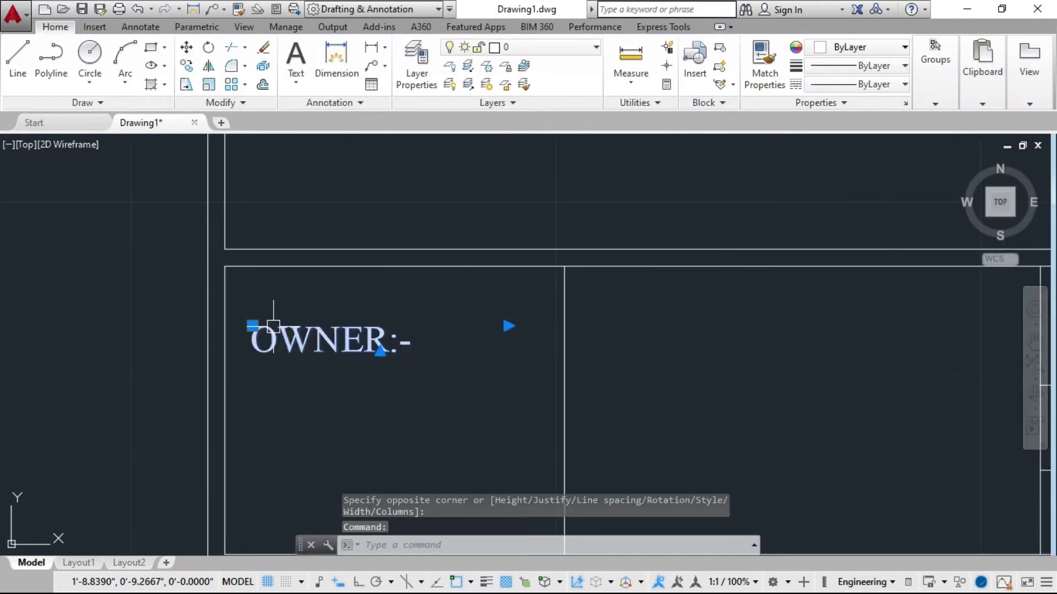
{"action": "left_click", "coordinate": [253, 327]}
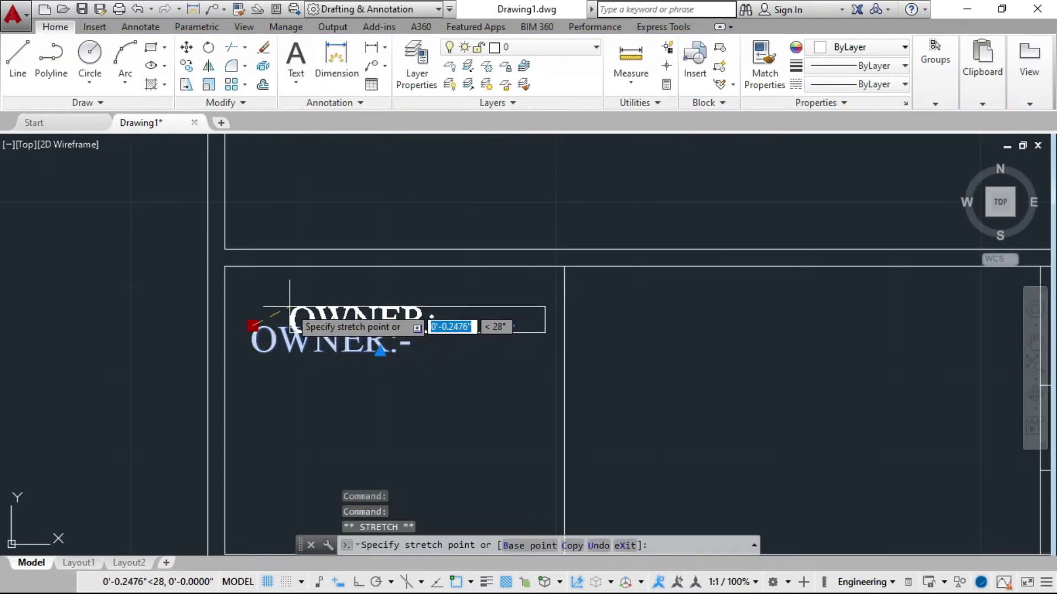
{"action": "left_click", "coordinate": [301, 308]}
{"action": "scroll", "coordinate": [303, 308], "scroll_direction": "up", "scroll_amount": 2}
{"action": "scroll", "coordinate": [302, 311], "scroll_direction": "up", "scroll_amount": 2}
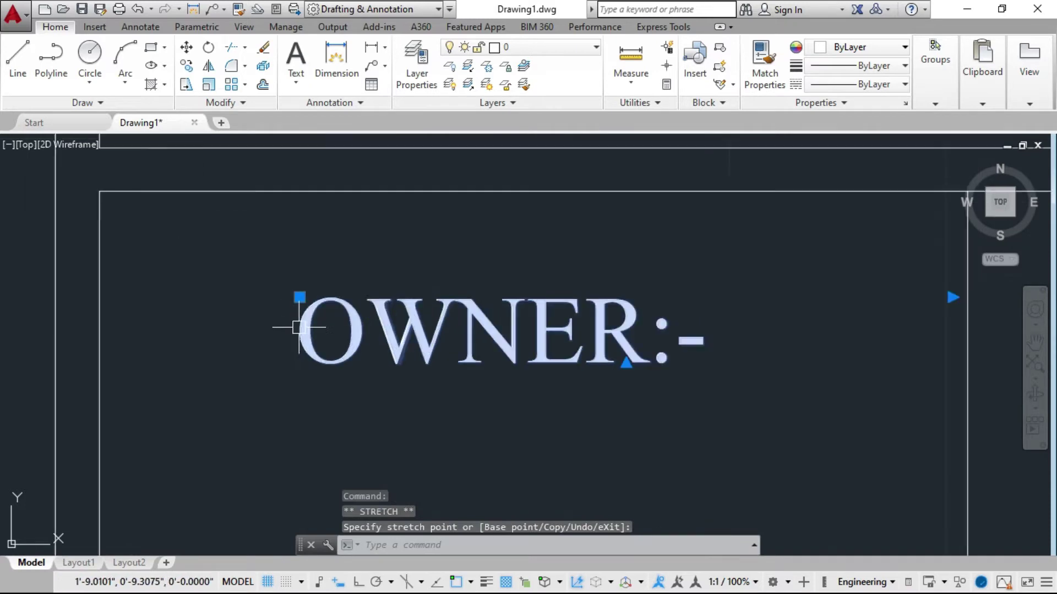
{"action": "scroll", "coordinate": [217, 330], "scroll_direction": "down", "scroll_amount": 4}
{"action": "scroll", "coordinate": [236, 332], "scroll_direction": "down", "scroll_amount": 2}
{"action": "key", "text": "Escape"}
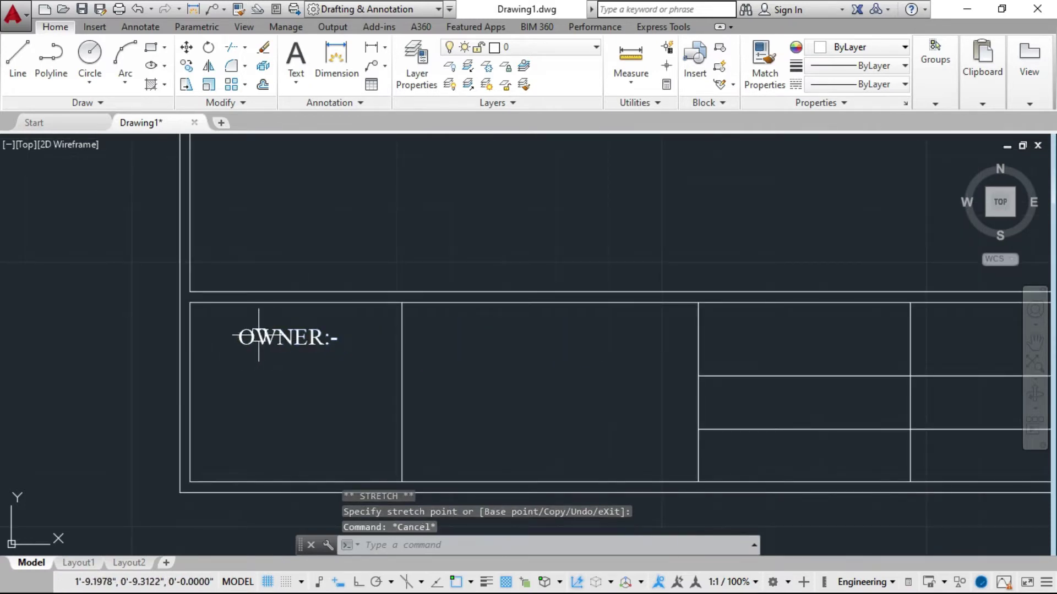
{"action": "scroll", "coordinate": [257, 337], "scroll_direction": "up", "scroll_amount": 1}
{"action": "scroll", "coordinate": [277, 339], "scroll_direction": "down", "scroll_amount": 1}
{"action": "scroll", "coordinate": [265, 342], "scroll_direction": "up", "scroll_amount": 1}
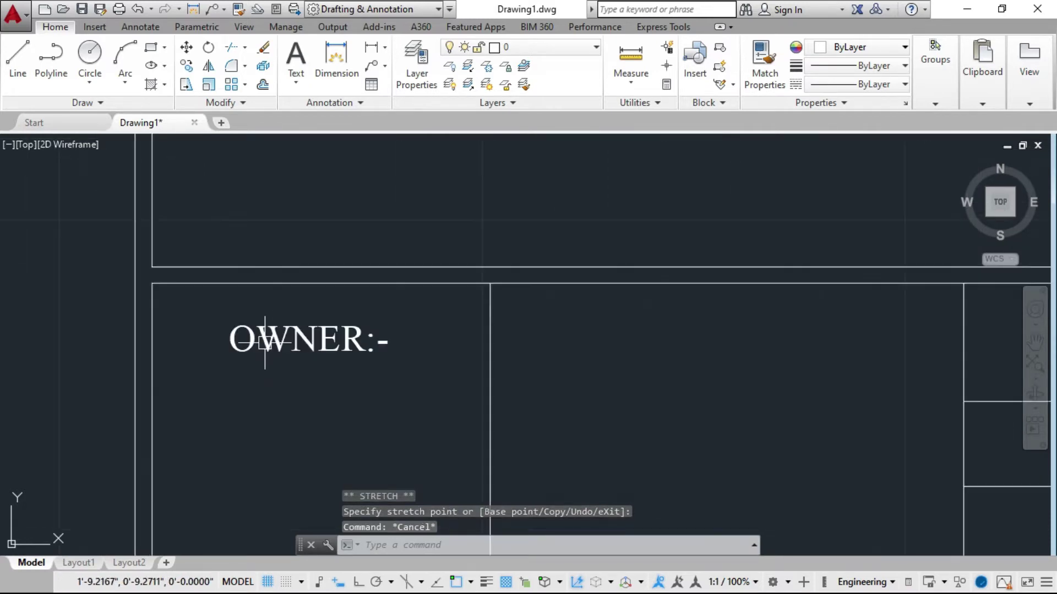
Copy the OWNER:- label into the next title-block cell
{"action": "left_click", "coordinate": [231, 351]}
{"action": "type", "text": "c"}
{"action": "key", "text": "Return"}
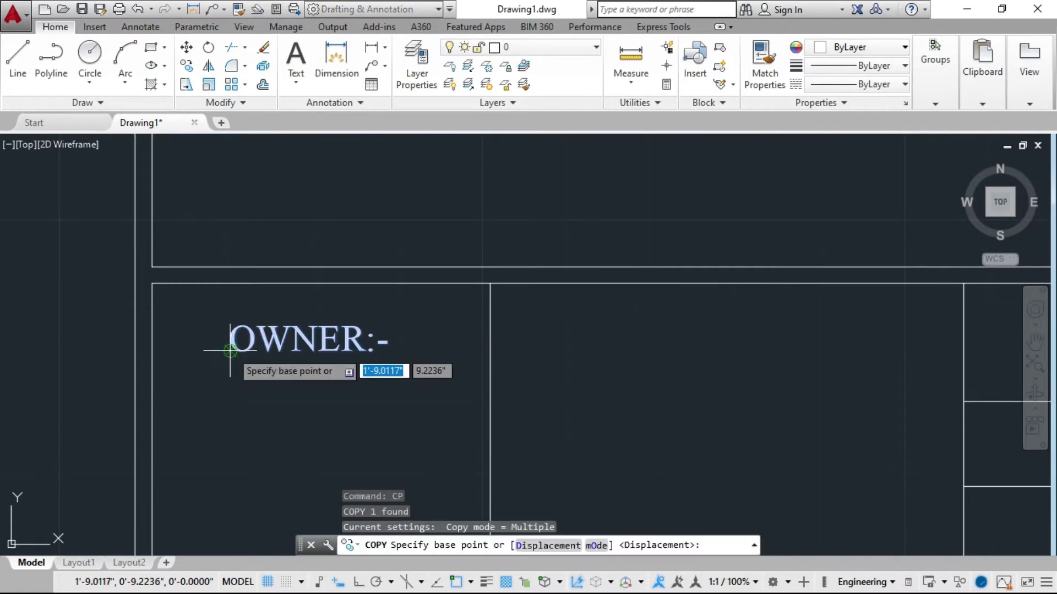
{"action": "left_click", "coordinate": [230, 326]}
{"action": "scroll", "coordinate": [215, 325], "scroll_direction": "down", "scroll_amount": 5}
{"action": "scroll", "coordinate": [319, 345], "scroll_direction": "up", "scroll_amount": 3}
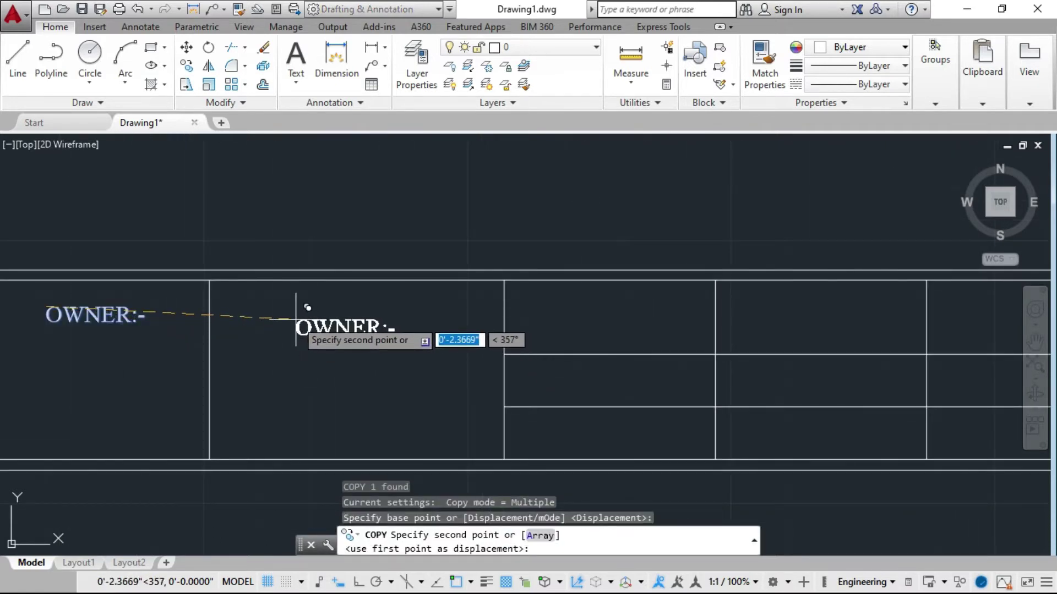
{"action": "left_click", "coordinate": [295, 320]}
{"action": "key", "text": "Escape"}
{"action": "key", "text": "Escape"}
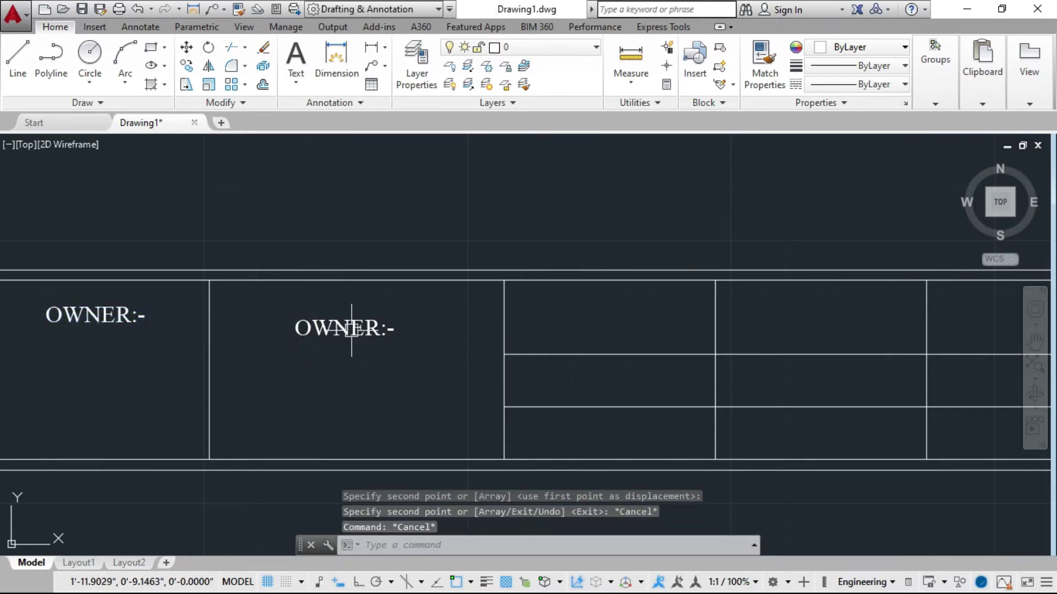
Replace the copy's text with CIVIL SOLUTION ENGINEERING SERVICES, DHANGADHI, KAILALI on three lines
{"action": "double_click", "coordinate": [351, 329]}
{"action": "left_click", "coordinate": [404, 333]}
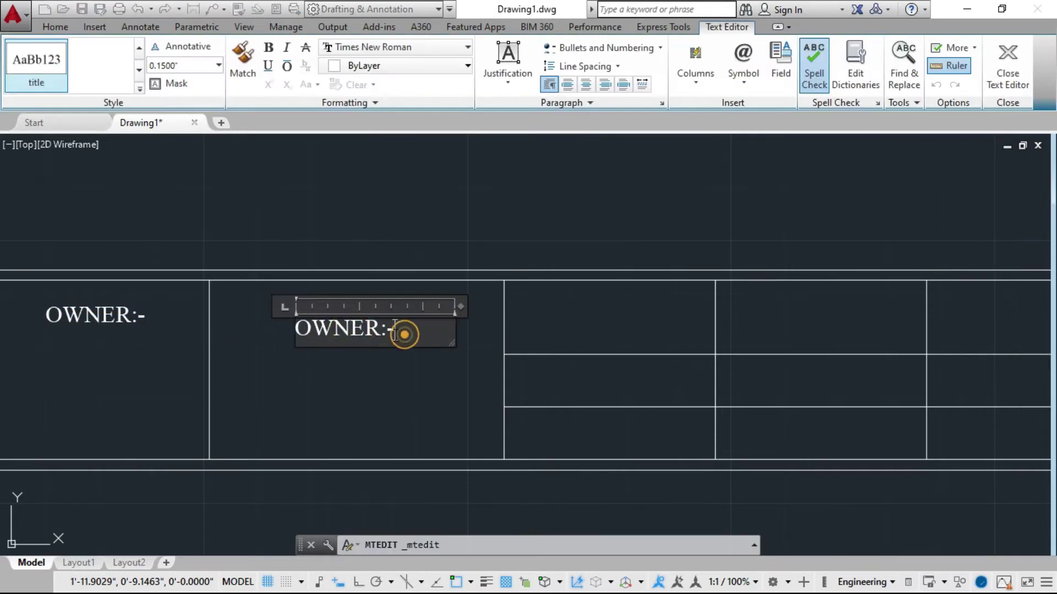
{"action": "key", "text": "ctrl+a"}
{"action": "key", "text": "Delete"}
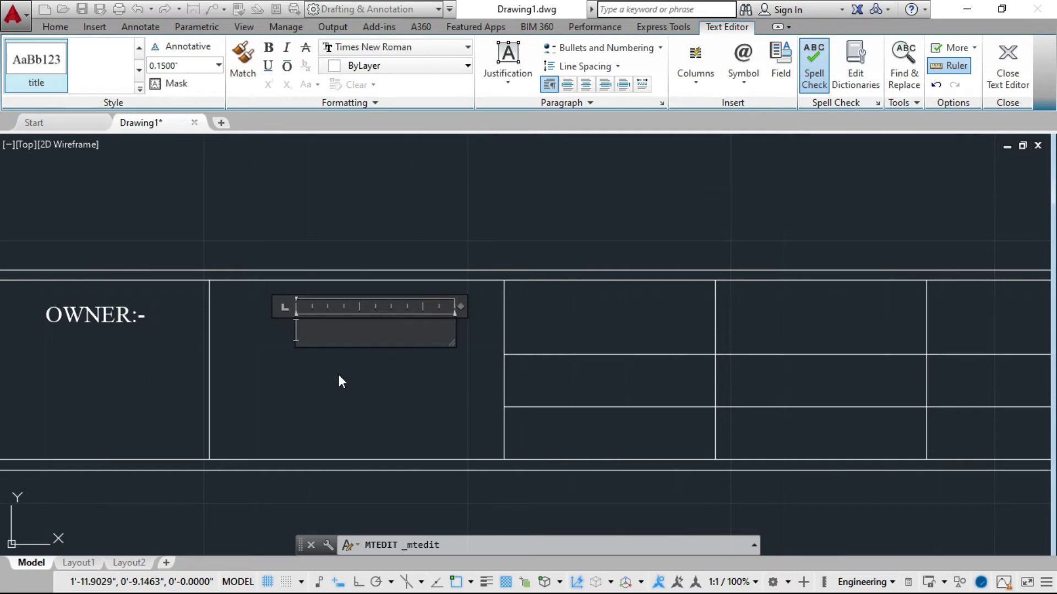
{"action": "scroll", "coordinate": [341, 381], "scroll_direction": "up", "scroll_amount": 2}
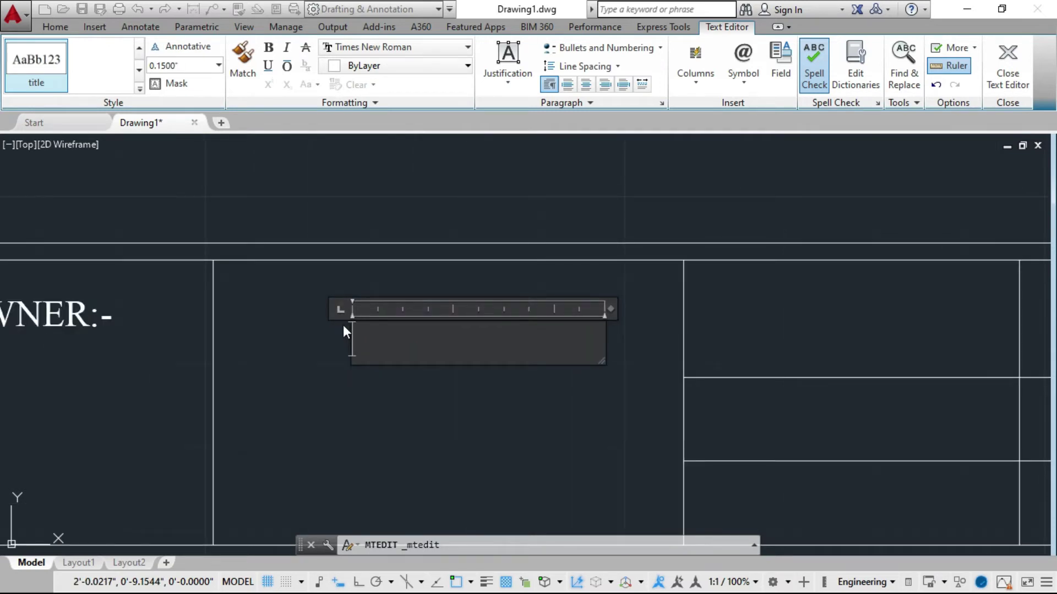
{"action": "type", "text": "CIVIL SOLUT"}
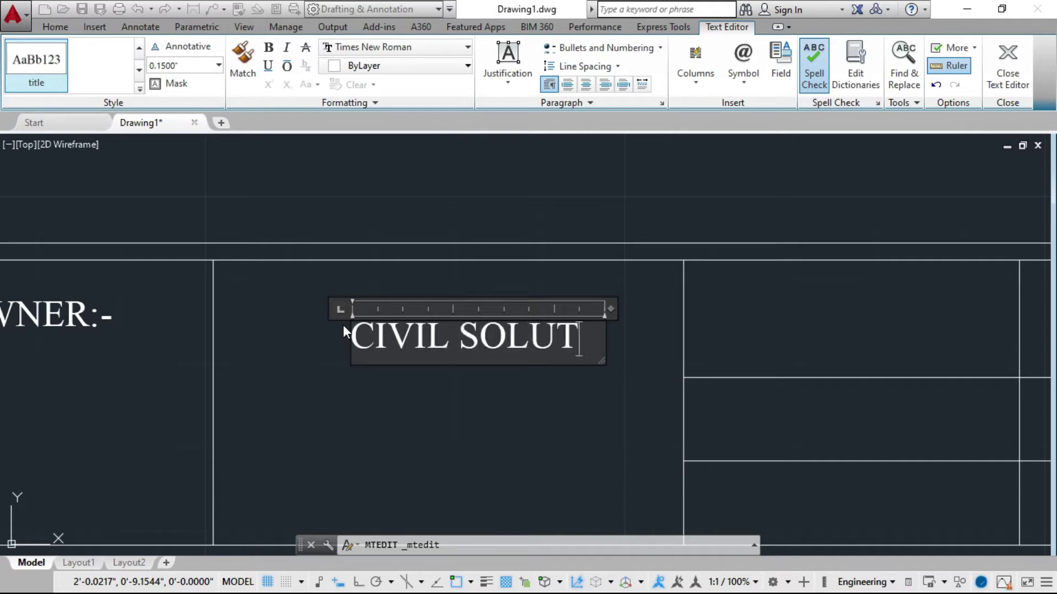
{"action": "type", "text": "ION ENGINEERING SERVICES"}
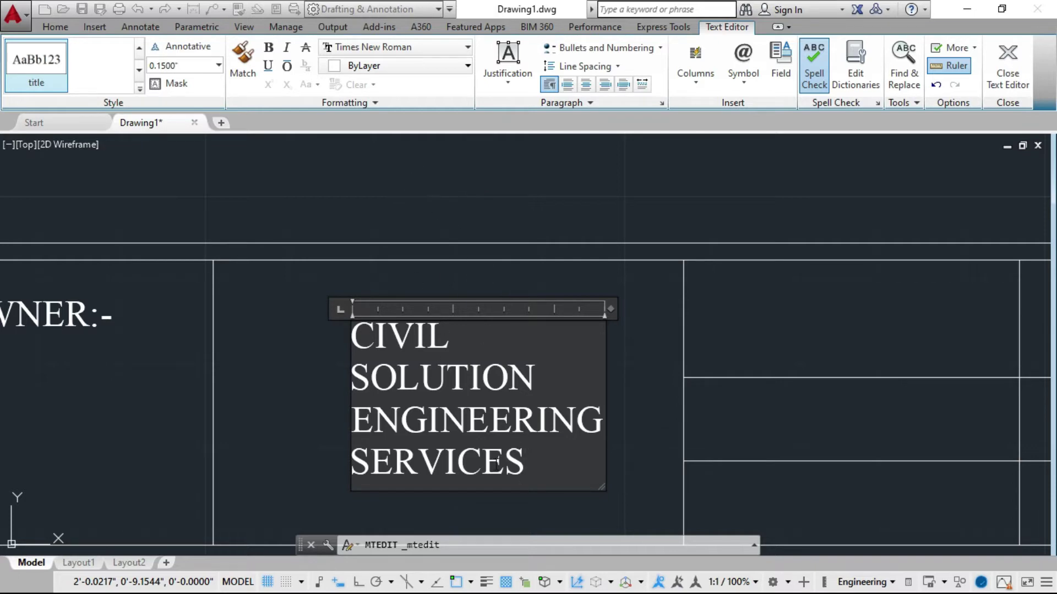
{"action": "key", "text": "Return"}
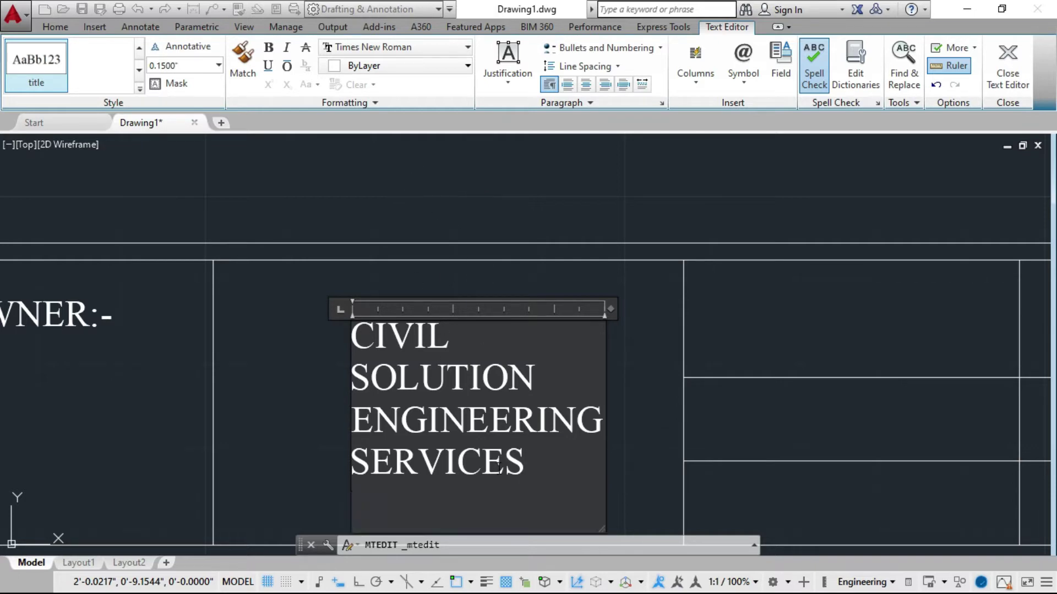
{"action": "key", "text": "BackSpace"}
{"action": "type", "text": ","}
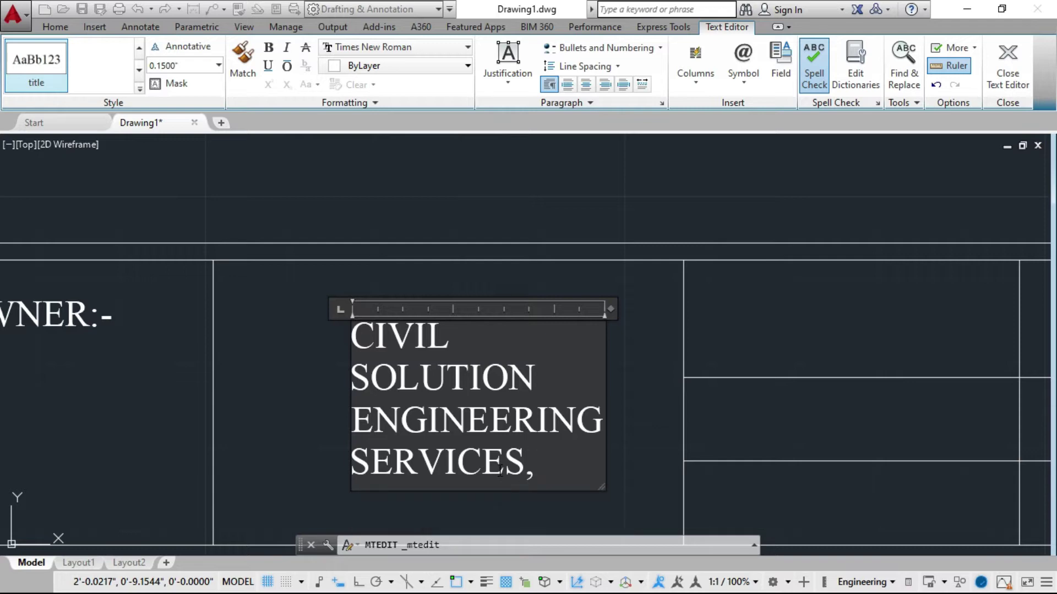
{"action": "key", "text": "Return"}
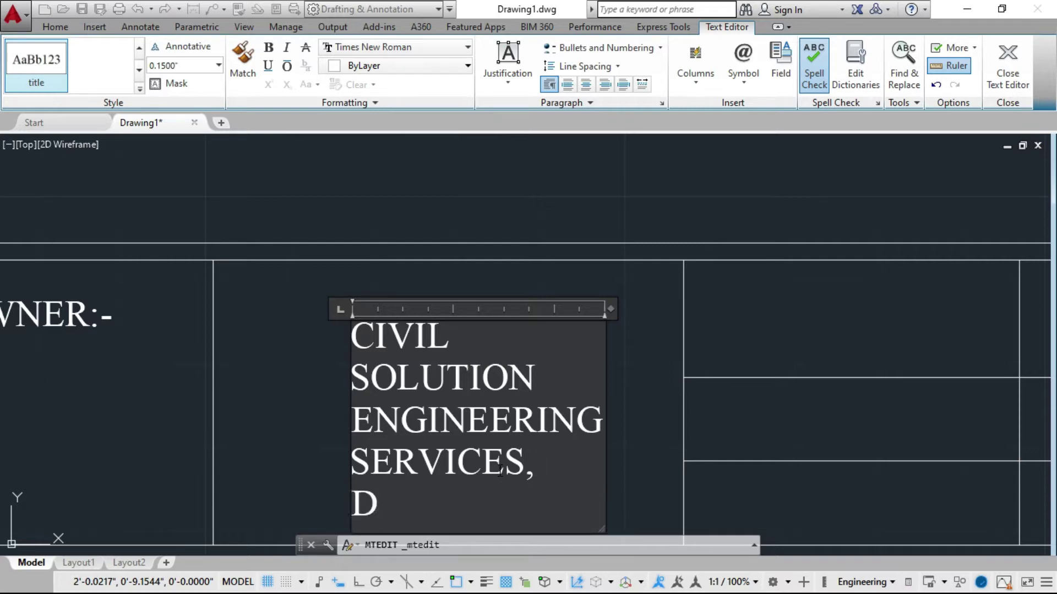
{"action": "type", "text": "HANGAD"}
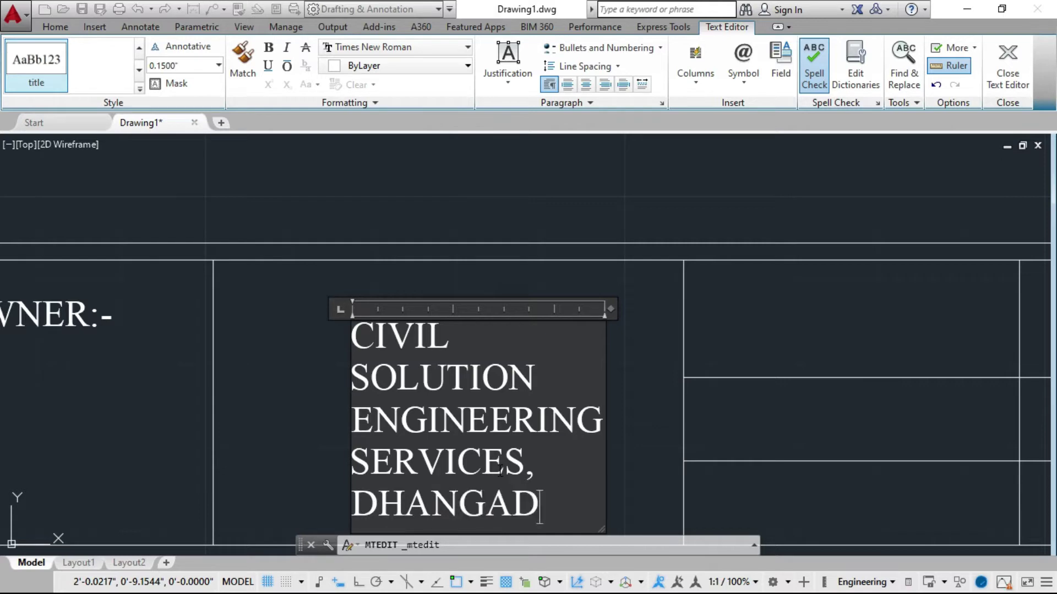
{"action": "type", "text": "HI"}
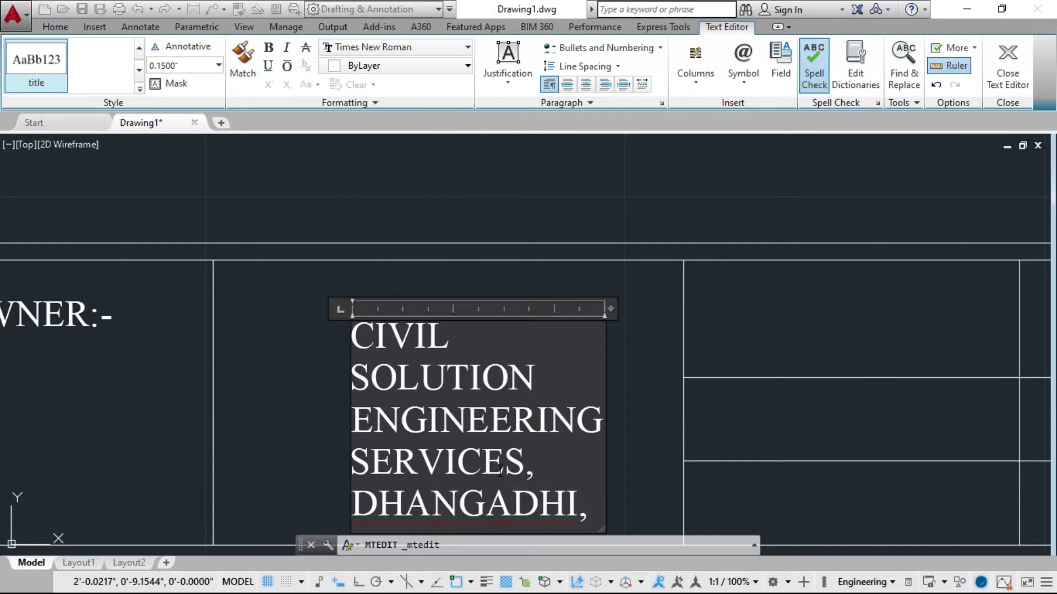
{"action": "key", "text": "Return"}
{"action": "type", "text": "KAILALI"}
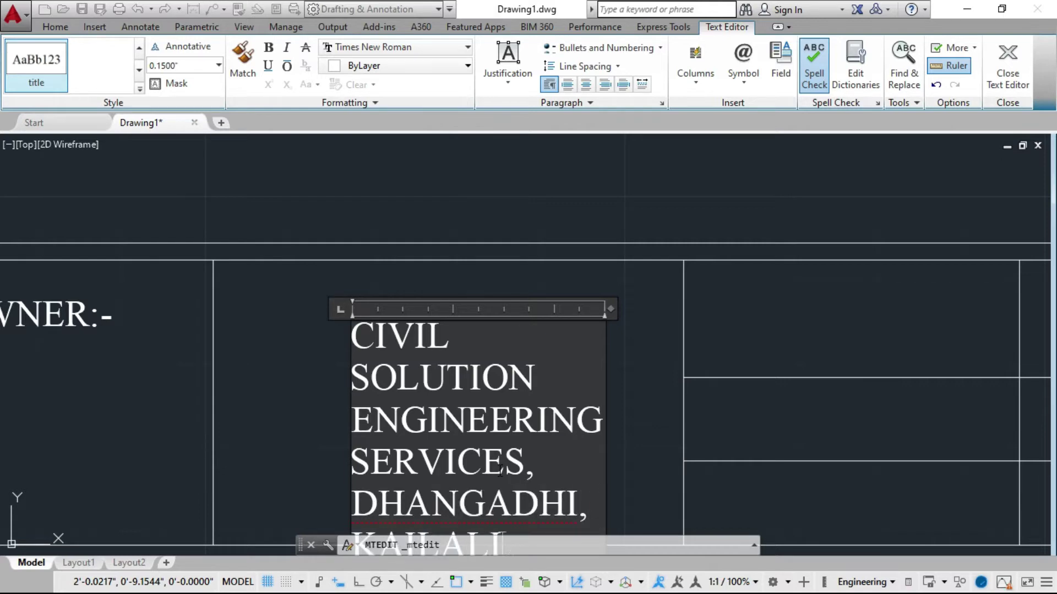
{"action": "scroll", "coordinate": [467, 383], "scroll_direction": "down", "scroll_amount": 1}
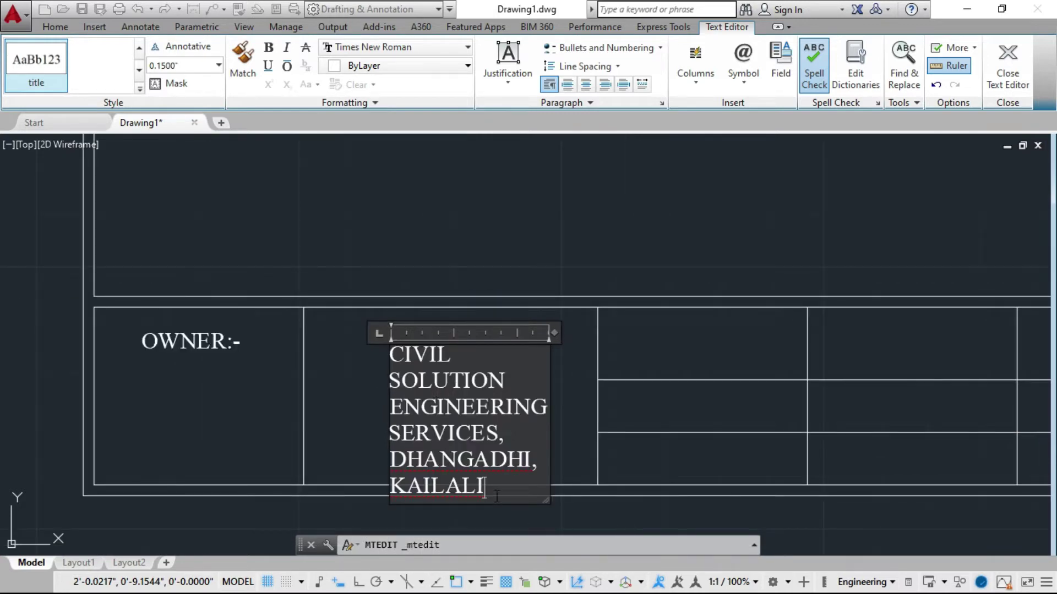
Narrow the company text to three lines and align it to the cell's left edge
{"action": "left_click", "coordinate": [584, 514]}
{"action": "left_click", "coordinate": [438, 373]}
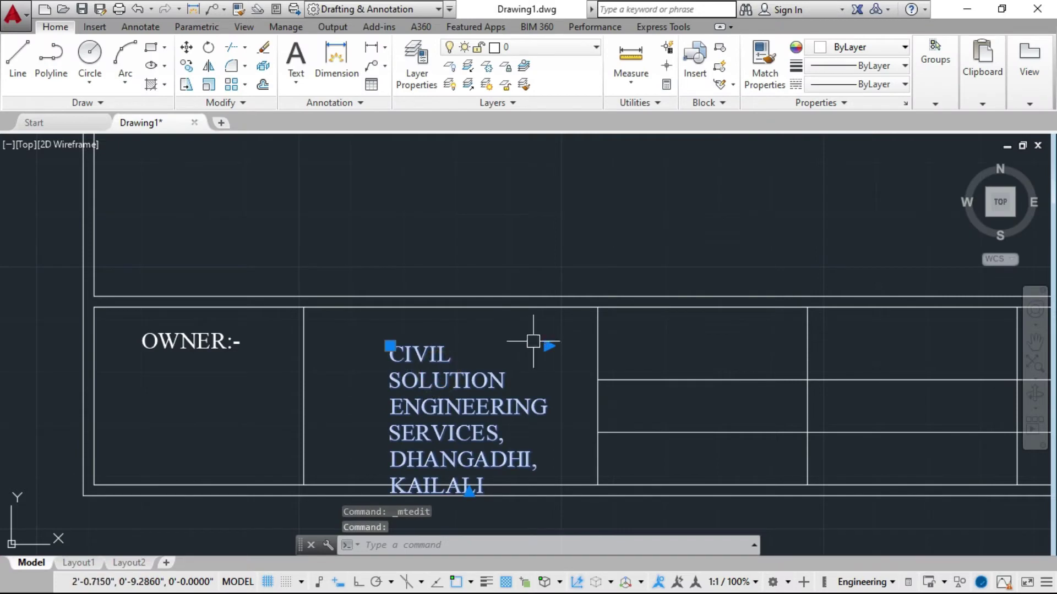
{"action": "left_click", "coordinate": [548, 345]}
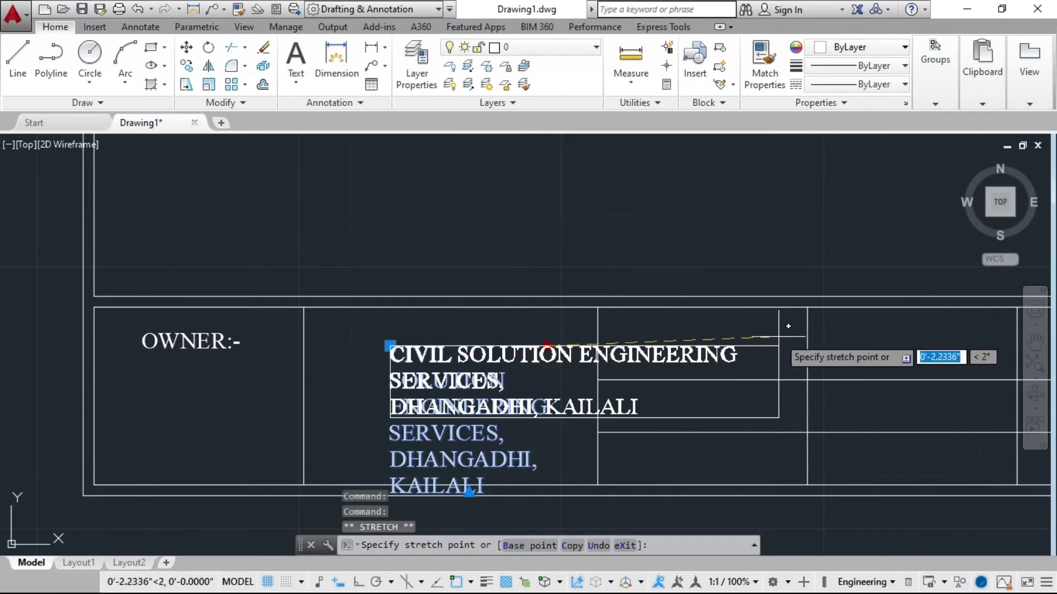
{"action": "left_click", "coordinate": [695, 344]}
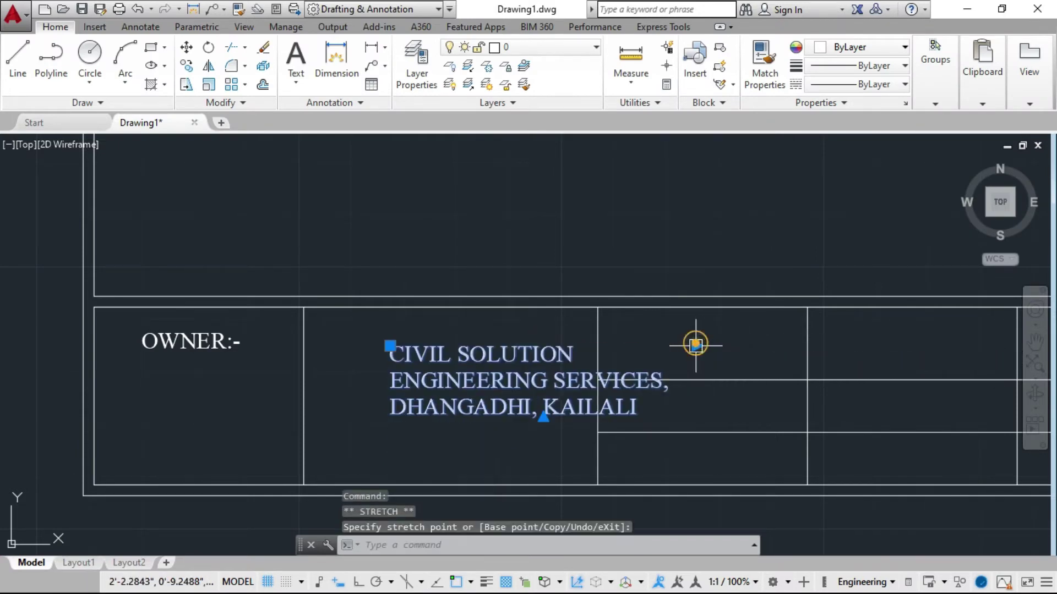
{"action": "left_click", "coordinate": [390, 346]}
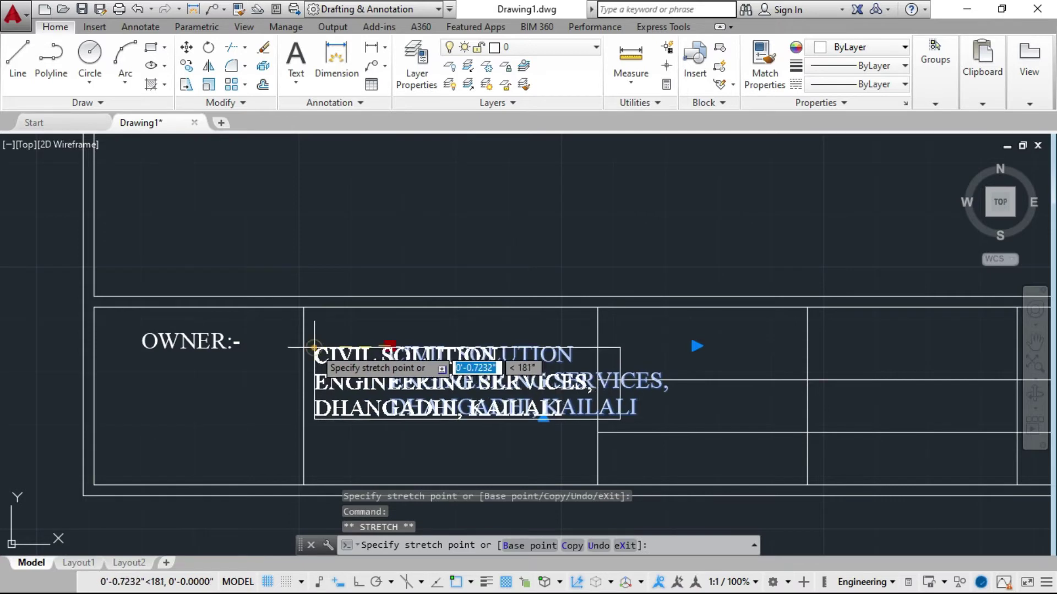
{"action": "left_click", "coordinate": [315, 347]}
Center-align all three lines of the company text
{"action": "double_click", "coordinate": [458, 378]}
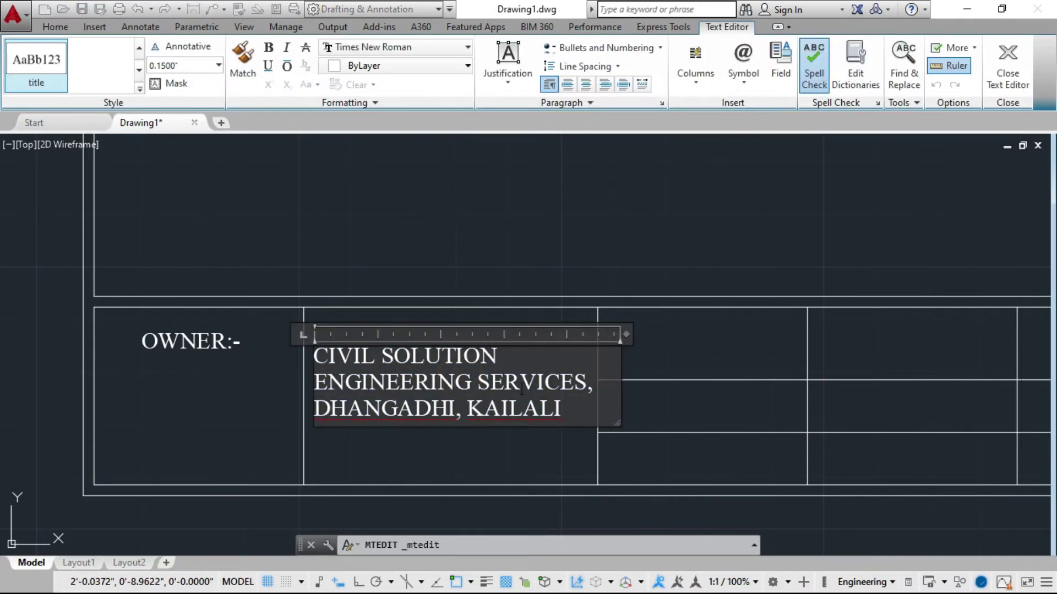
{"action": "left_click_drag", "start_coordinate": [584, 407], "coordinate": [314, 362]}
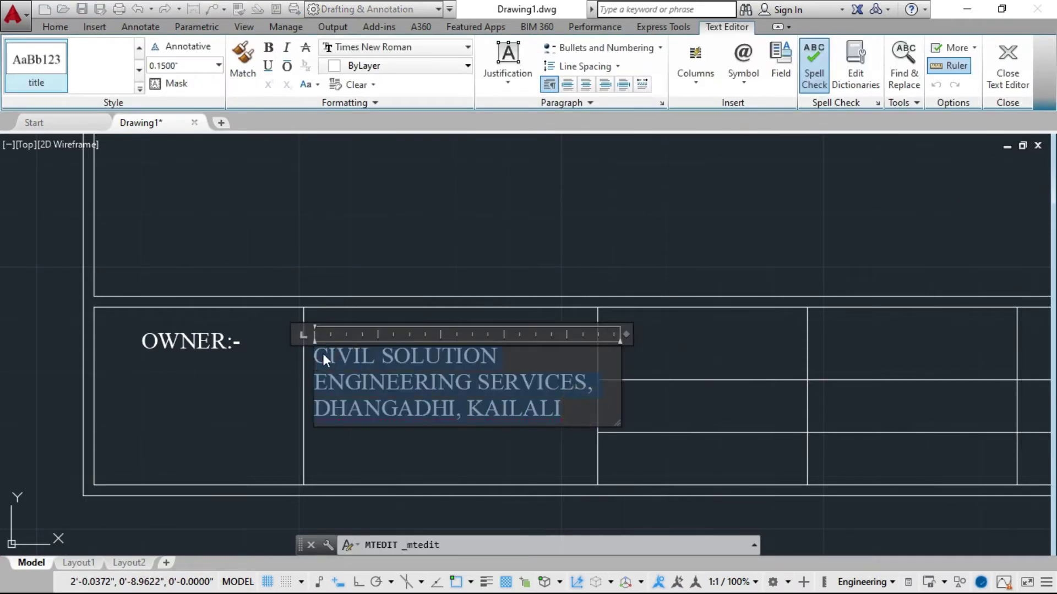
{"action": "left_click", "coordinate": [586, 85]}
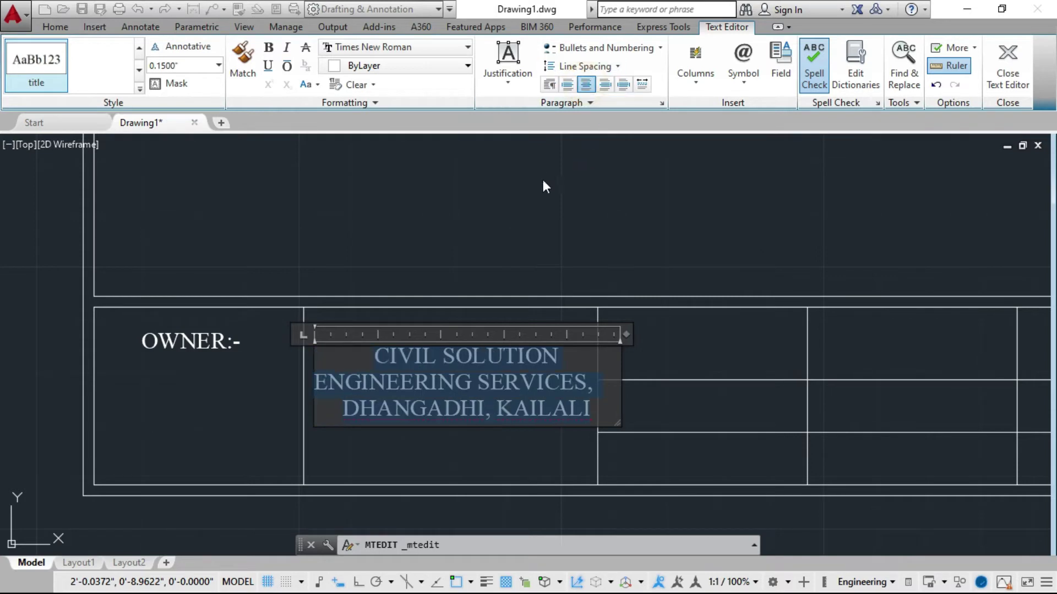
{"action": "left_click", "coordinate": [491, 223]}
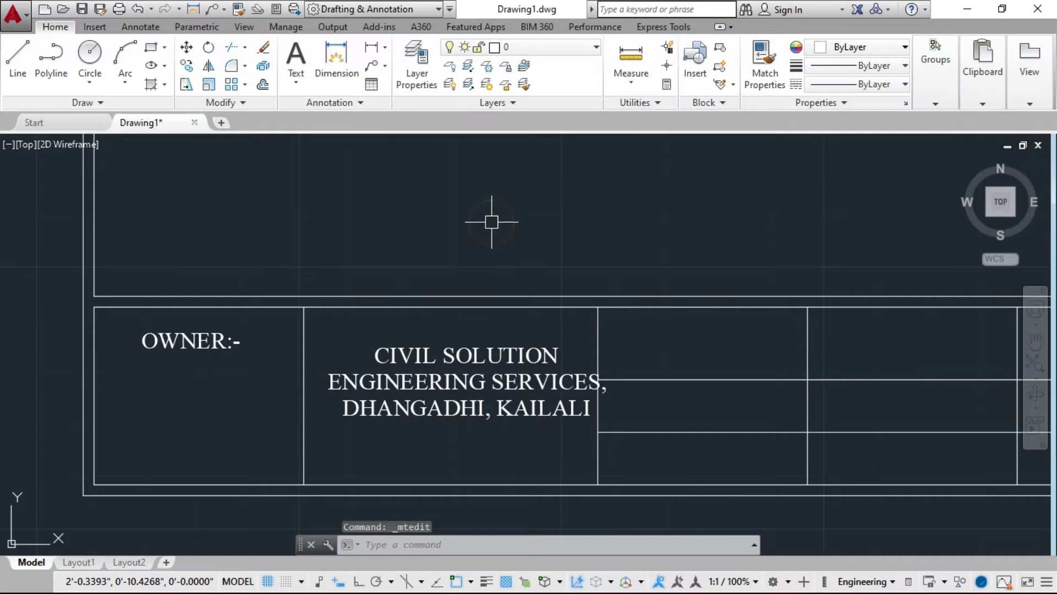
Start moving the company text, then cancel the stretch and the move
{"action": "left_click", "coordinate": [317, 348]}
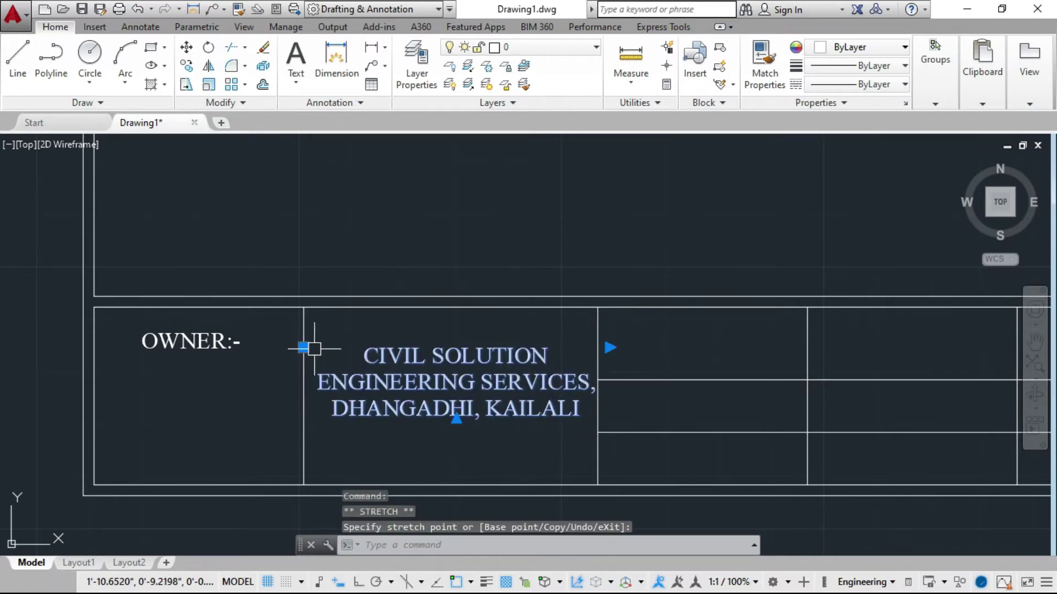
{"action": "scroll", "coordinate": [313, 349], "scroll_direction": "up", "scroll_amount": 3}
{"action": "scroll", "coordinate": [330, 350], "scroll_direction": "down", "scroll_amount": 3}
{"action": "key", "text": "Escape"}
{"action": "type", "text": "m"}
{"action": "key", "text": "Return"}
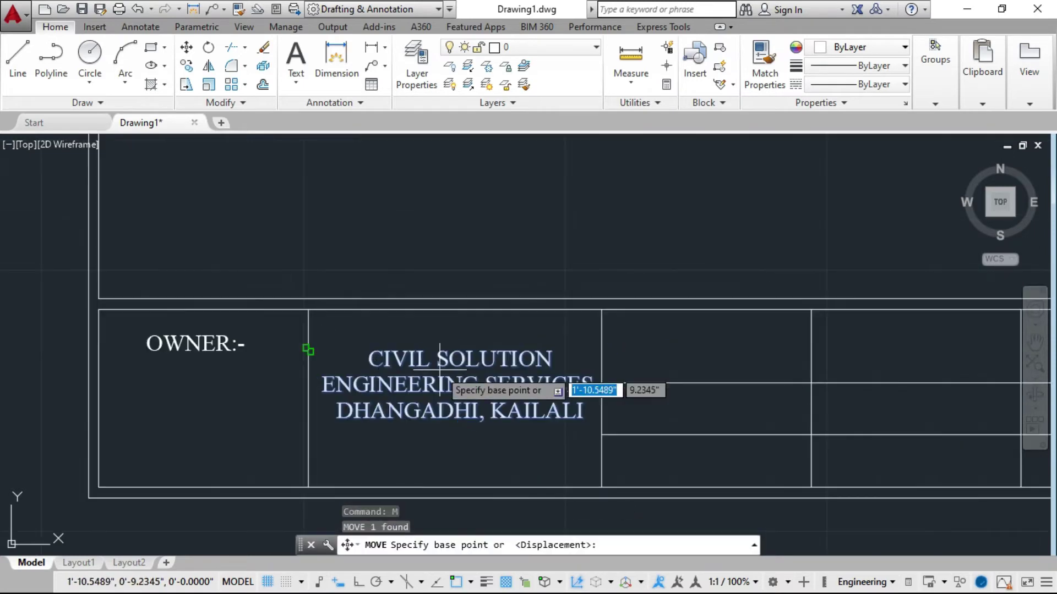
{"action": "left_click", "coordinate": [308, 350]}
{"action": "scroll", "coordinate": [341, 344], "scroll_direction": "up", "scroll_amount": 2}
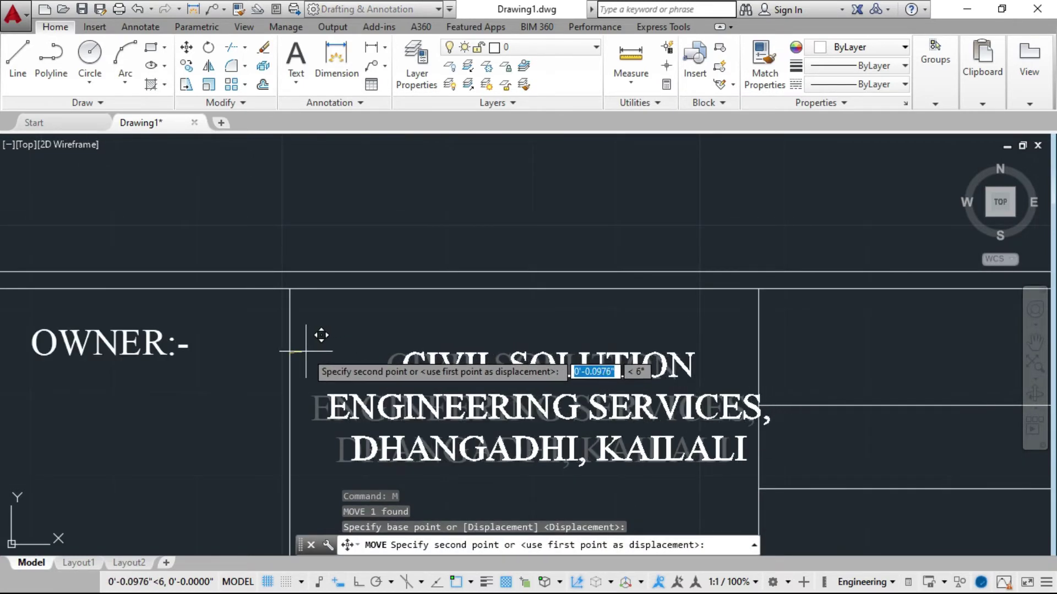
{"action": "scroll", "coordinate": [297, 349], "scroll_direction": "up", "scroll_amount": 2}
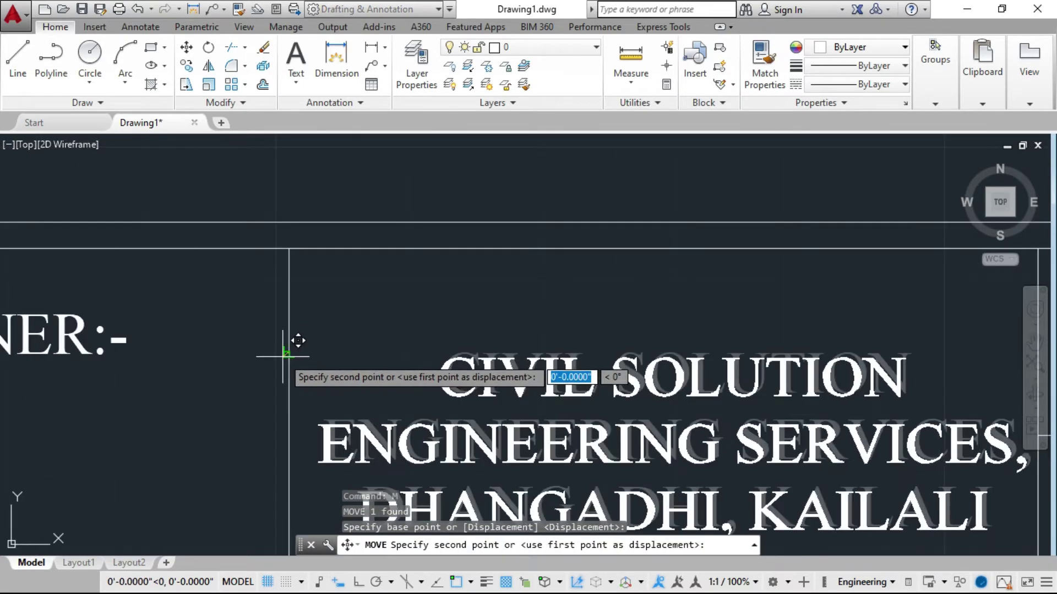
{"action": "key", "text": "Escape"}
{"action": "key", "text": "Escape"}
Zoom the view in on the title block
{"action": "scroll", "coordinate": [330, 346], "scroll_direction": "down", "scroll_amount": 5}
{"action": "scroll", "coordinate": [378, 335], "scroll_direction": "up", "scroll_amount": 3}
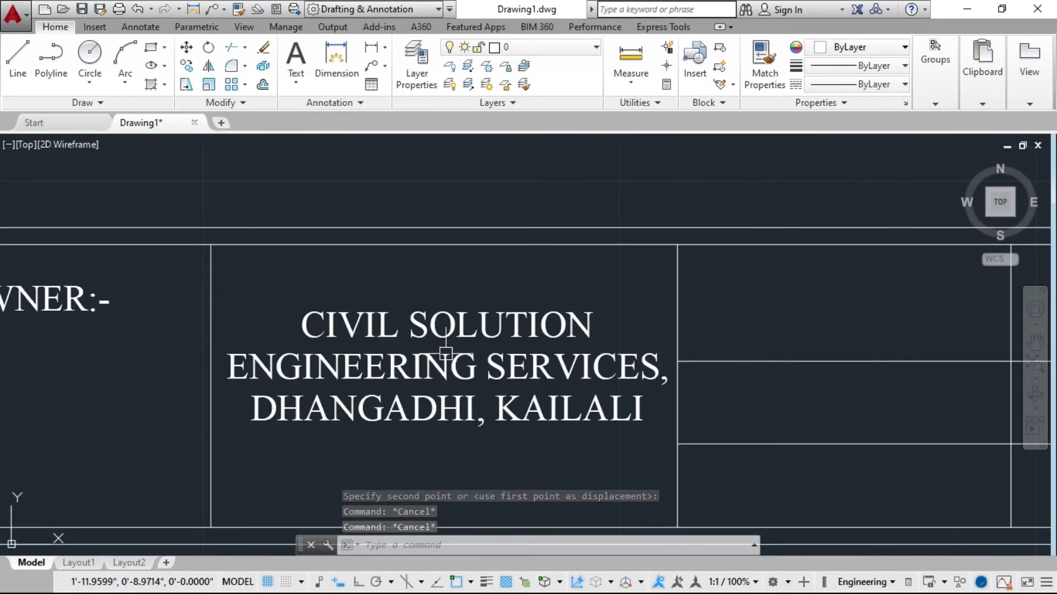
{"action": "scroll", "coordinate": [441, 354], "scroll_direction": "down", "scroll_amount": 3}
{"action": "scroll", "coordinate": [358, 368], "scroll_direction": "up", "scroll_amount": 1}
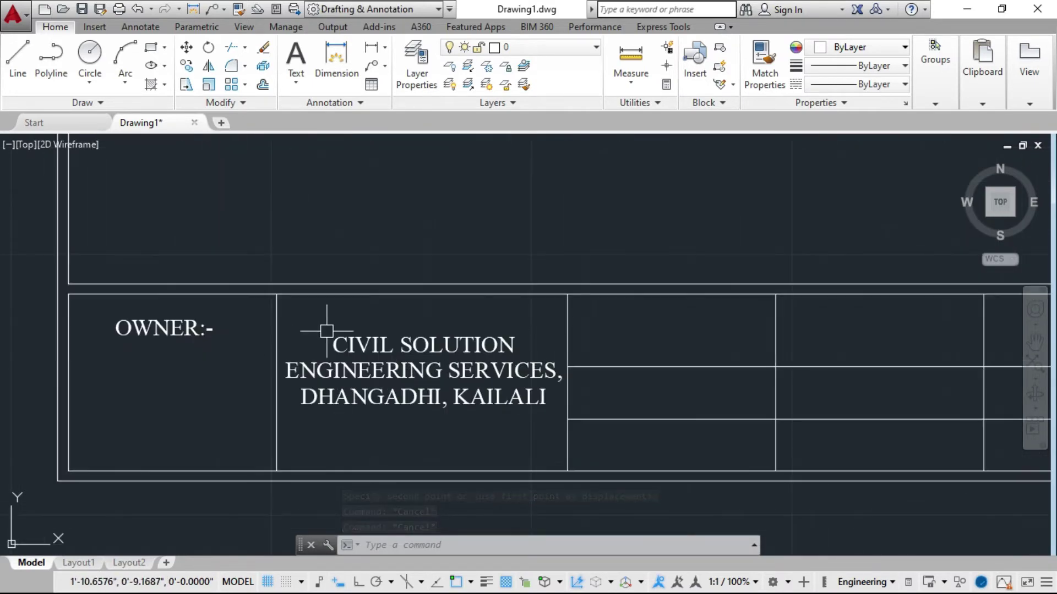
{"action": "scroll", "coordinate": [407, 423], "scroll_direction": "up", "scroll_amount": 2}
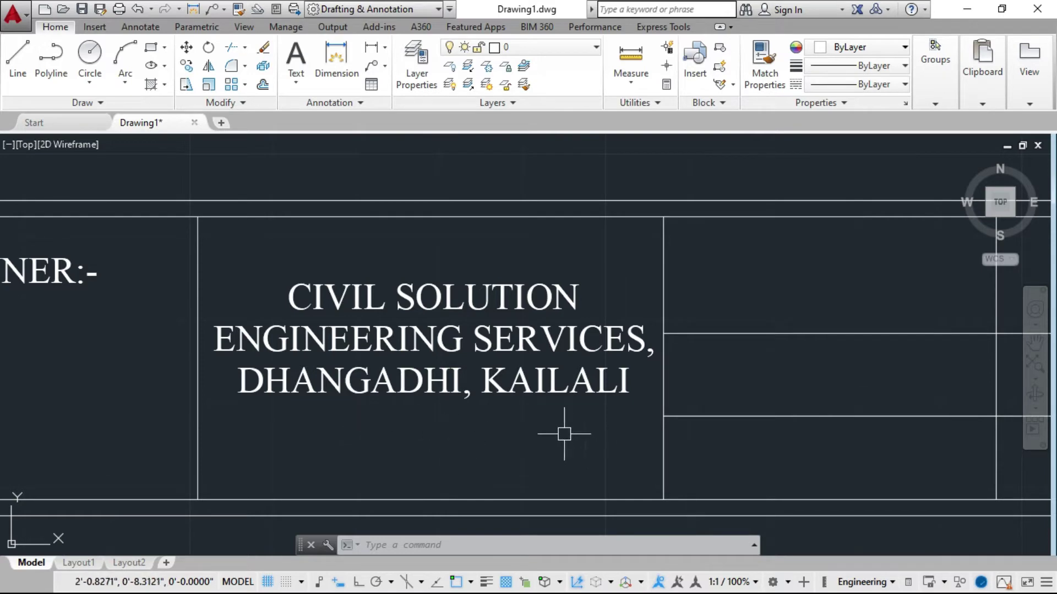
{"action": "scroll", "coordinate": [537, 432], "scroll_direction": "down", "scroll_amount": 2}
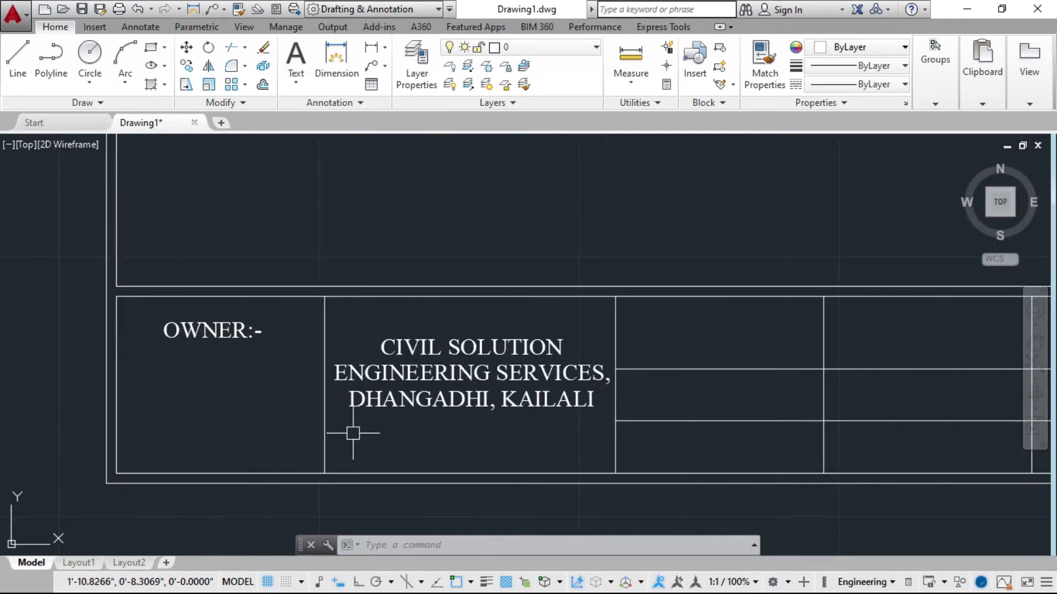
{"action": "scroll", "coordinate": [353, 433], "scroll_direction": "down", "scroll_amount": 2}
{"action": "scroll", "coordinate": [615, 392], "scroll_direction": "up", "scroll_amount": 2}
{"action": "scroll", "coordinate": [442, 378], "scroll_direction": "down", "scroll_amount": 2}
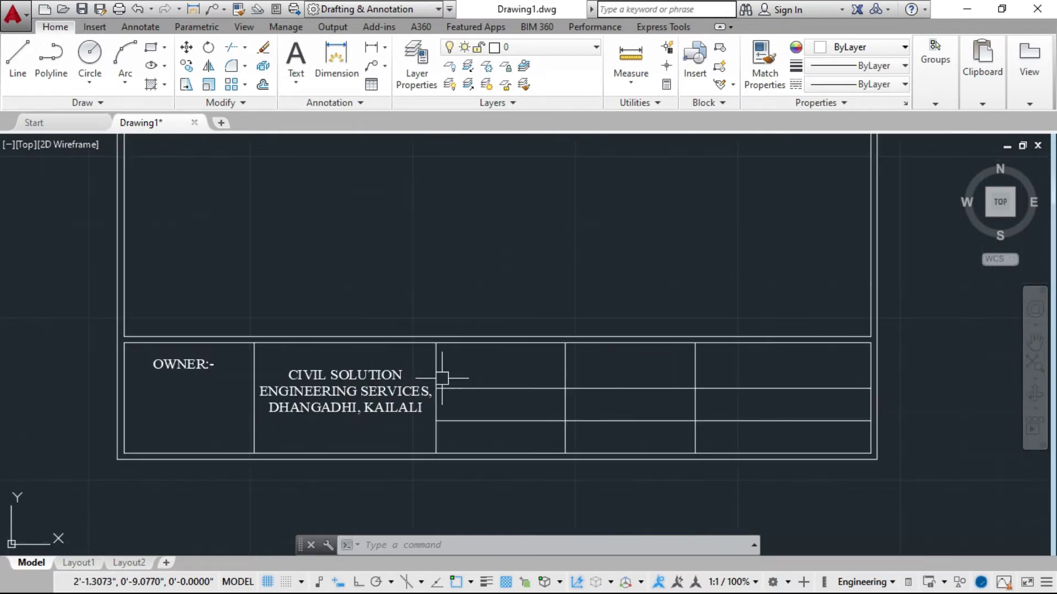
{"action": "scroll", "coordinate": [160, 376], "scroll_direction": "up", "scroll_amount": 2}
{"action": "scroll", "coordinate": [164, 366], "scroll_direction": "up", "scroll_amount": 2}
Copy the OWNER:- label into the top, middle and bottom rows of the next column
{"action": "left_click", "coordinate": [168, 365]}
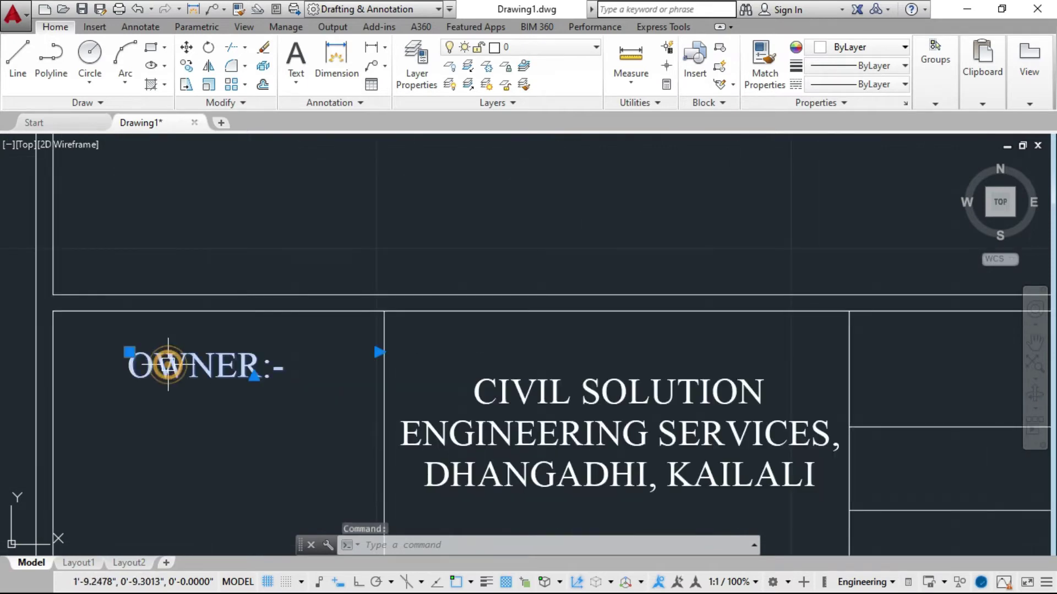
{"action": "type", "text": "CP"}
{"action": "key", "text": "Return"}
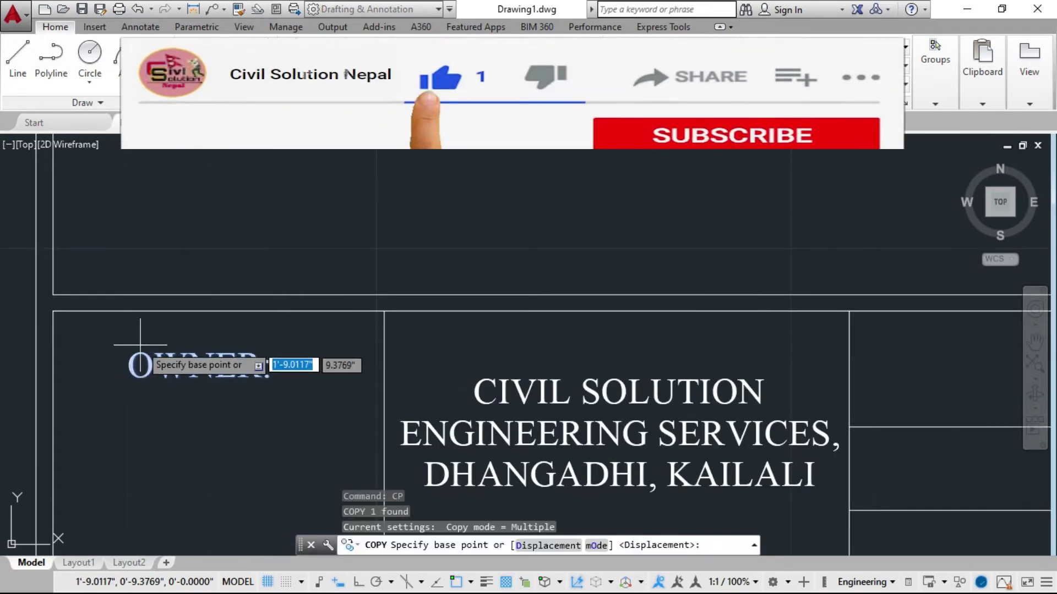
{"action": "left_click", "coordinate": [141, 352]}
{"action": "scroll", "coordinate": [366, 354], "scroll_direction": "down", "scroll_amount": 2}
{"action": "scroll", "coordinate": [382, 358], "scroll_direction": "up", "scroll_amount": 2}
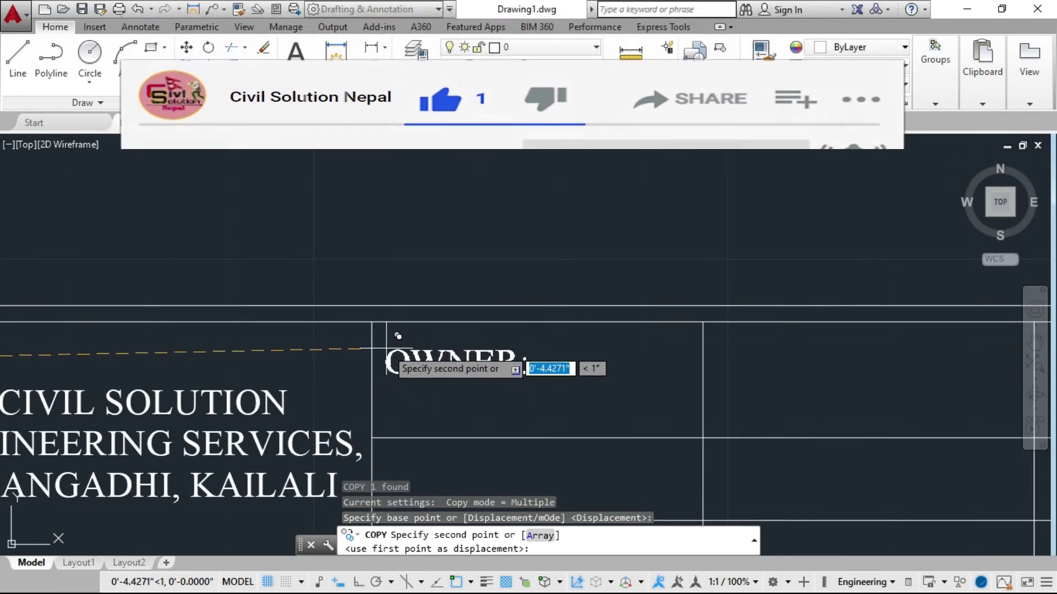
{"action": "left_click", "coordinate": [395, 333]}
{"action": "scroll", "coordinate": [395, 335], "scroll_direction": "down", "scroll_amount": 3}
{"action": "scroll", "coordinate": [396, 367], "scroll_direction": "up", "scroll_amount": 4}
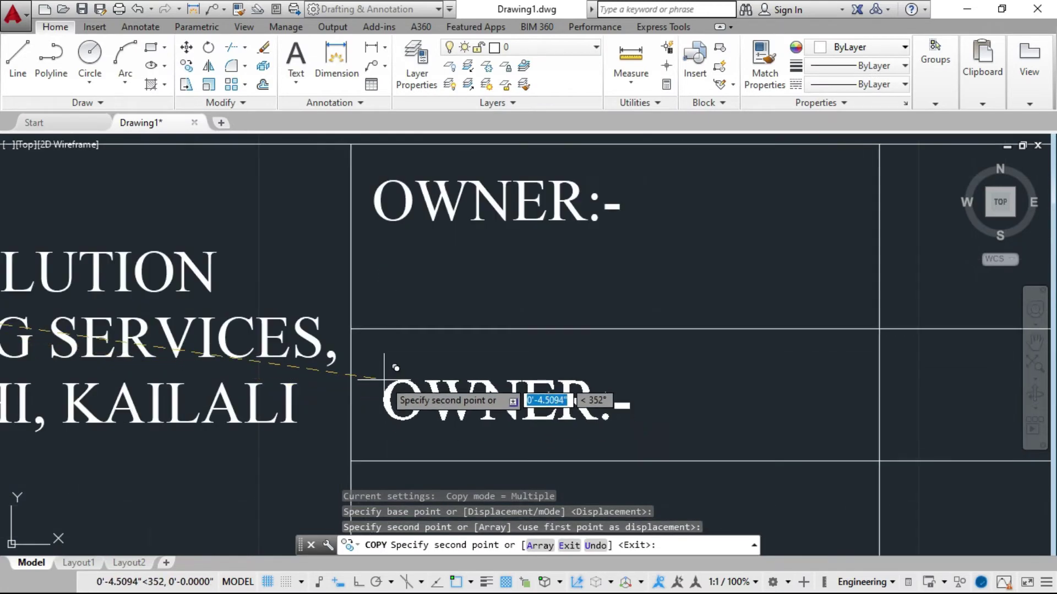
{"action": "left_click", "coordinate": [365, 358]}
{"action": "scroll", "coordinate": [367, 380], "scroll_direction": "down", "scroll_amount": 3}
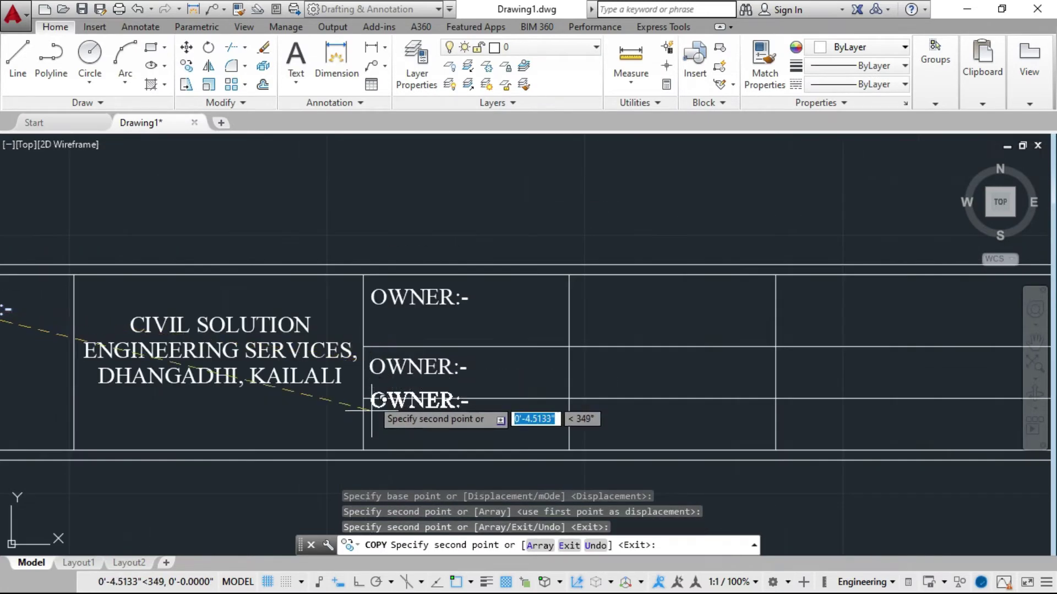
{"action": "scroll", "coordinate": [372, 410], "scroll_direction": "up", "scroll_amount": 2}
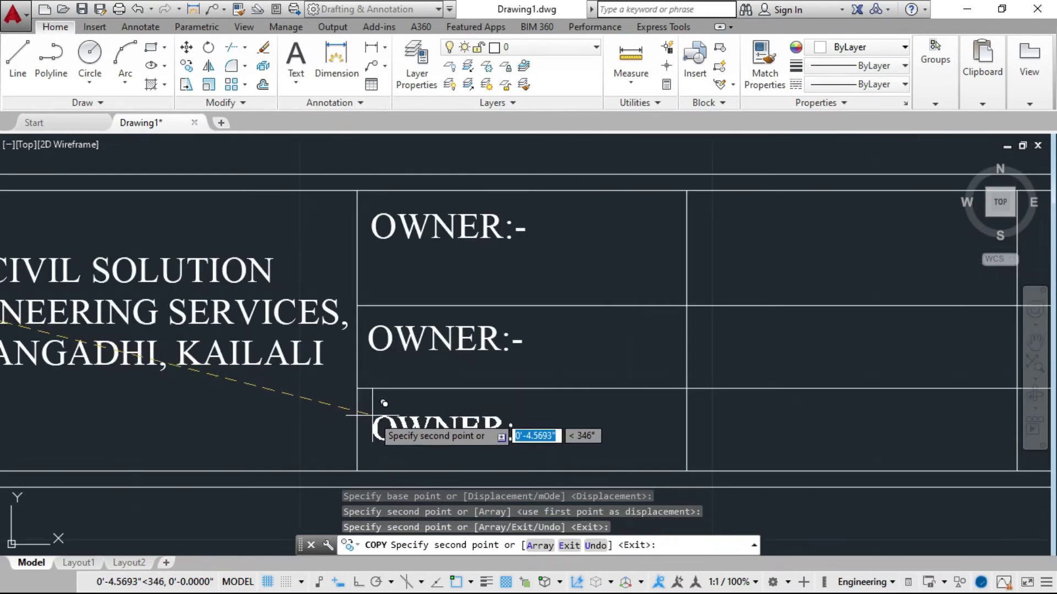
{"action": "left_click", "coordinate": [370, 414]}
{"action": "key", "text": "Escape"}
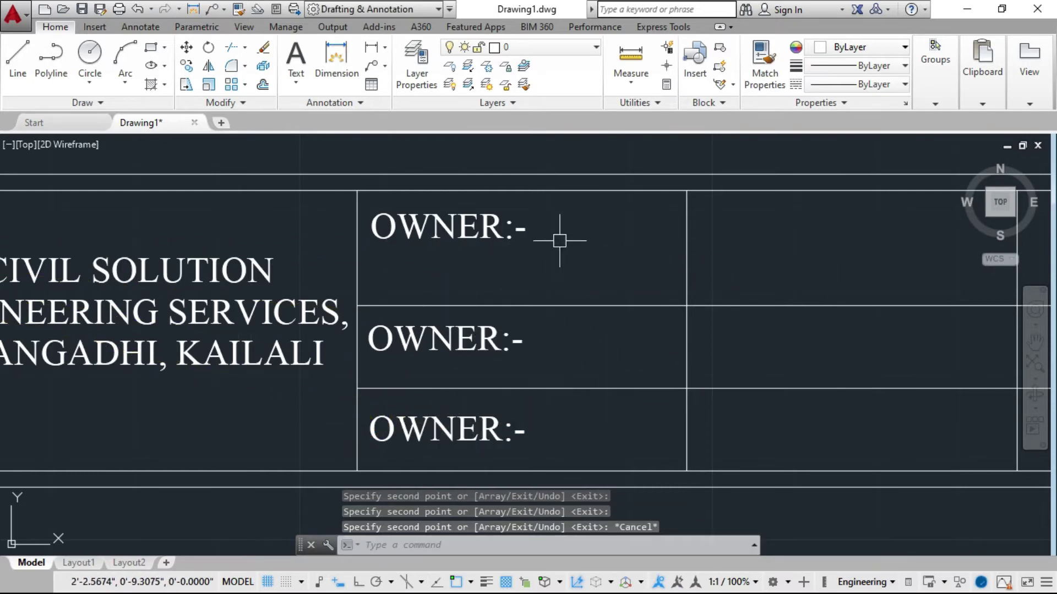
Change the top-row copy to read PROJECT:-
{"action": "double_click", "coordinate": [460, 229]}
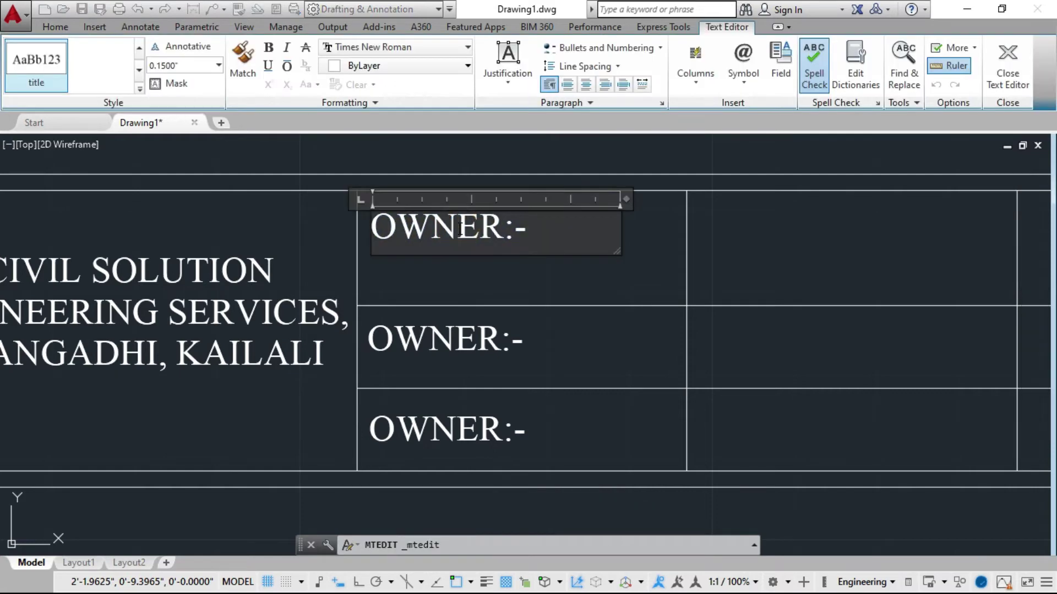
{"action": "left_click_drag", "start_coordinate": [457, 229], "coordinate": [289, 226]}
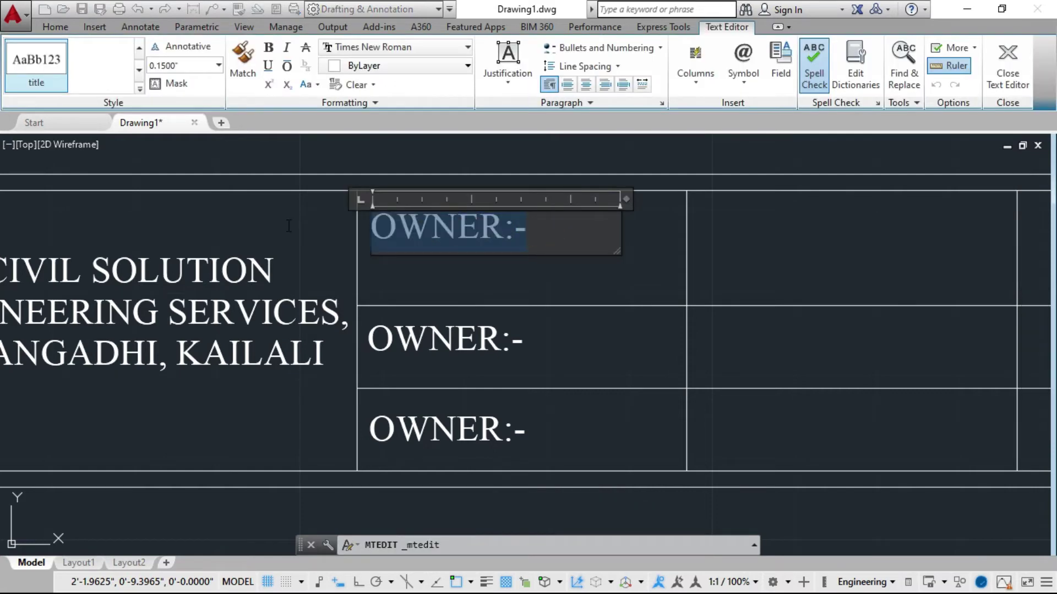
{"action": "double_click", "coordinate": [493, 227]}
{"action": "key", "text": "Delete"}
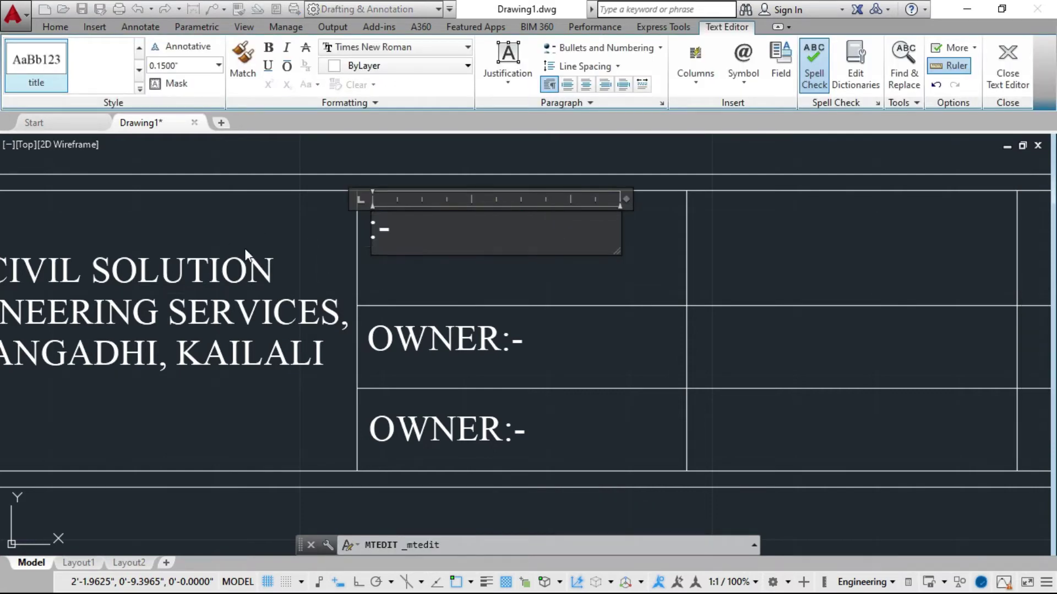
{"action": "type", "text": "P"}
{"action": "type", "text": "ROJECT"}
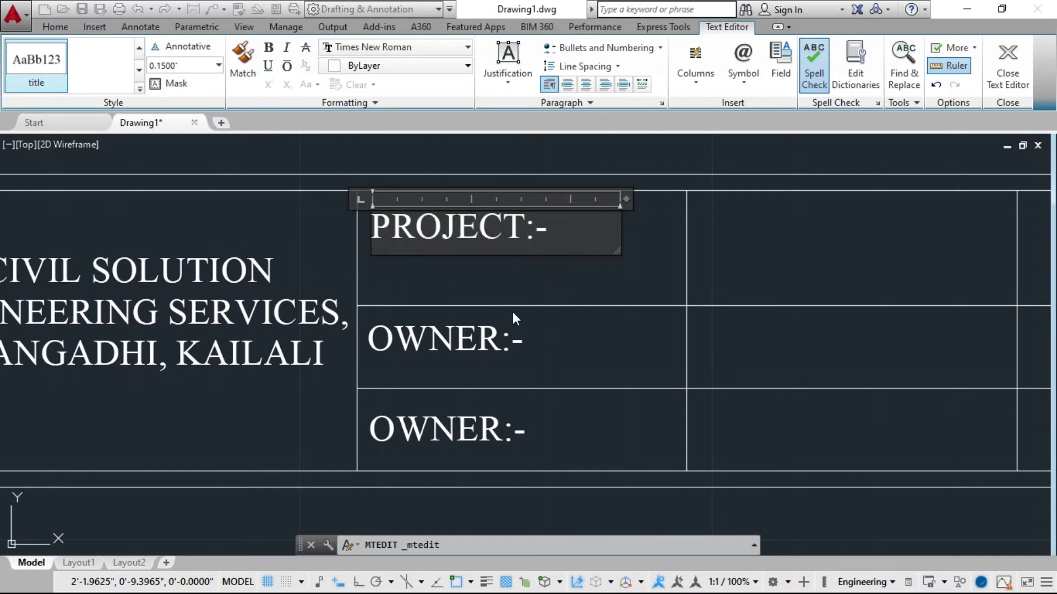
{"action": "scroll", "coordinate": [500, 428], "scroll_direction": "down", "scroll_amount": 2}
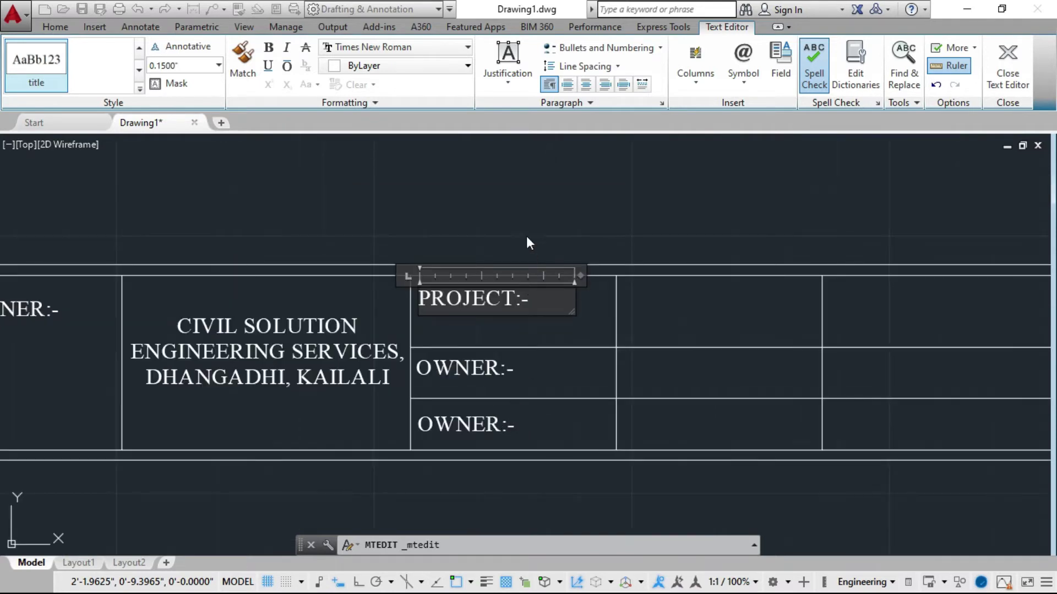
{"action": "left_click", "coordinate": [501, 198]}
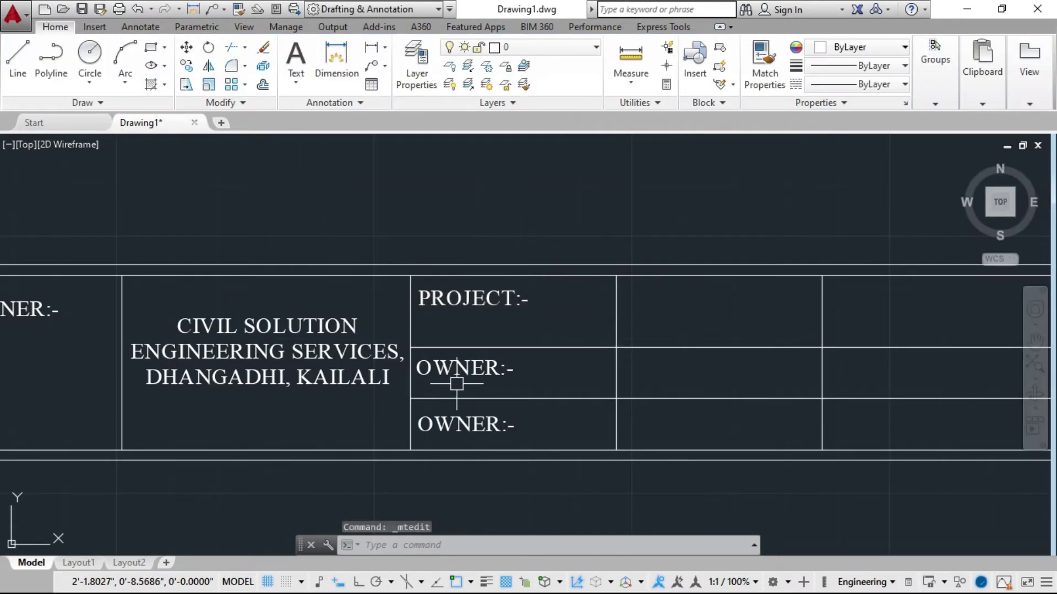
Change the middle-row copy to read DRG TITLE:-
{"action": "double_click", "coordinate": [462, 368]}
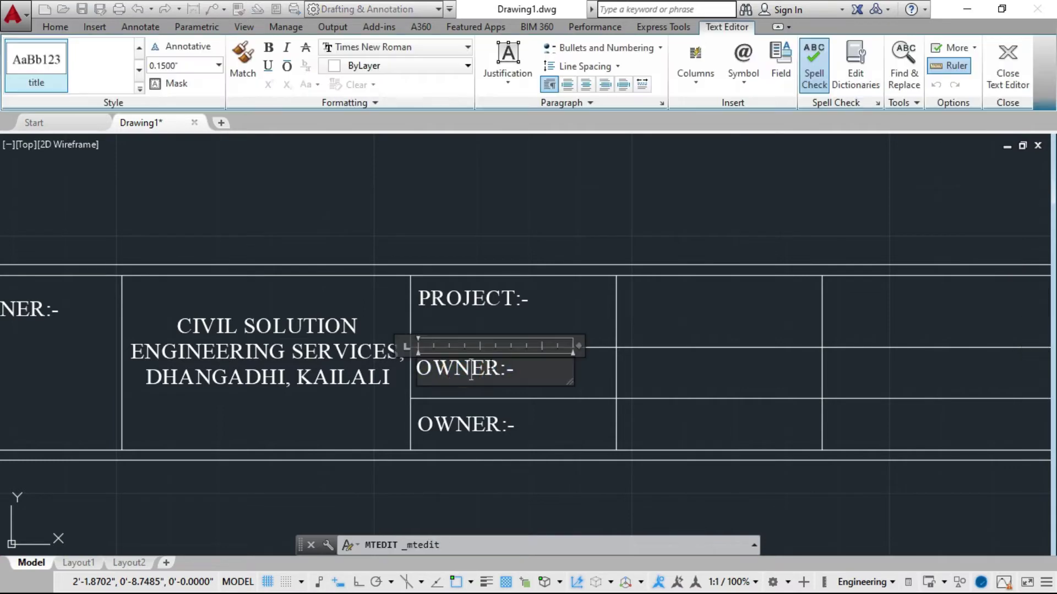
{"action": "left_click_drag", "start_coordinate": [502, 367], "coordinate": [407, 372]}
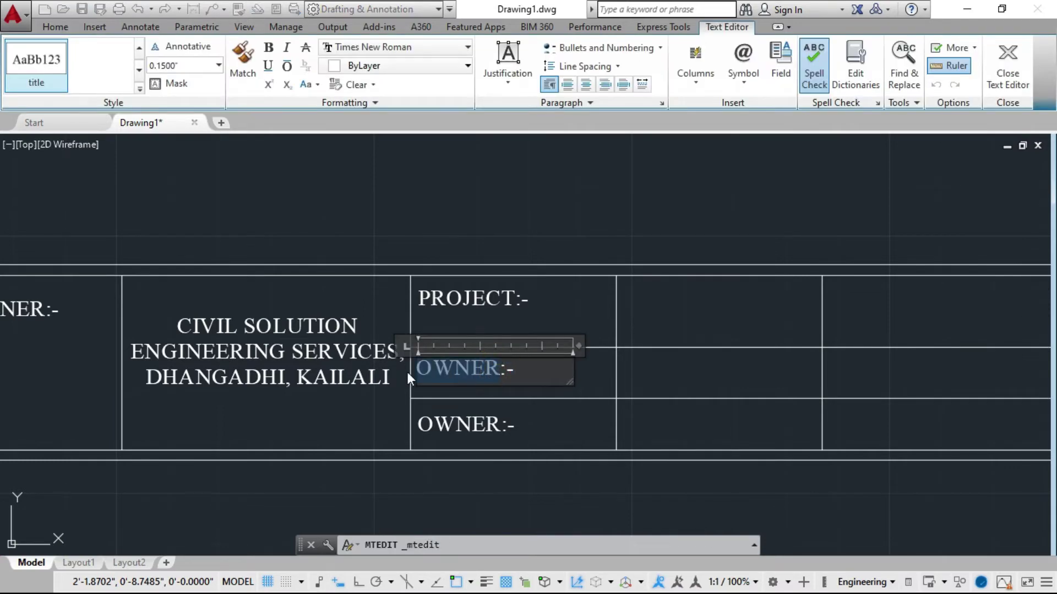
{"action": "key", "text": "BackSpace"}
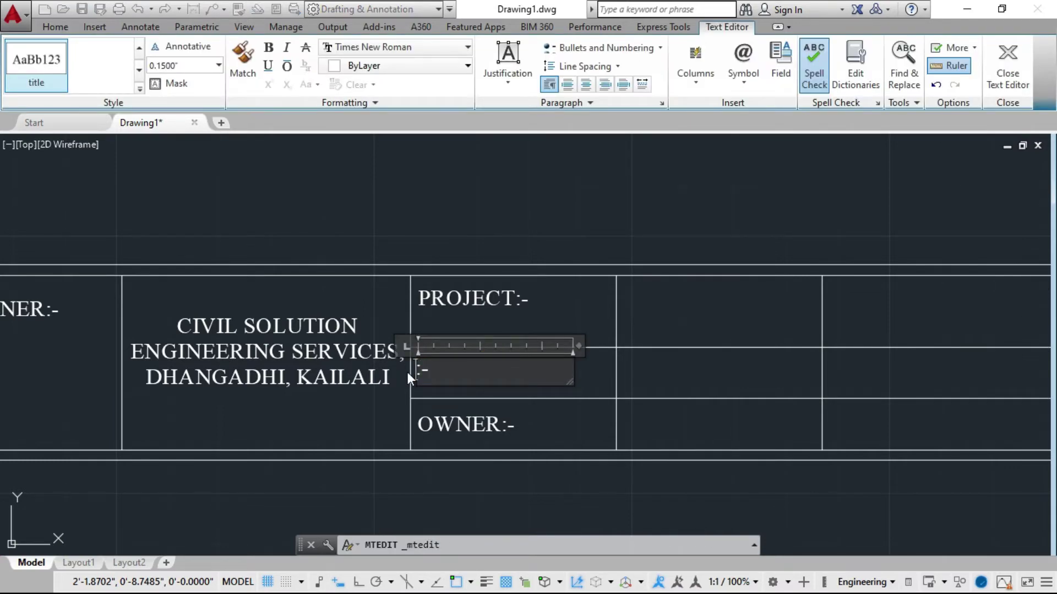
{"action": "type", "text": "DRG "}
{"action": "type", "text": "TITLE"}
{"action": "key", "text": "BackSpace"}
{"action": "key", "text": "BackSpace"}
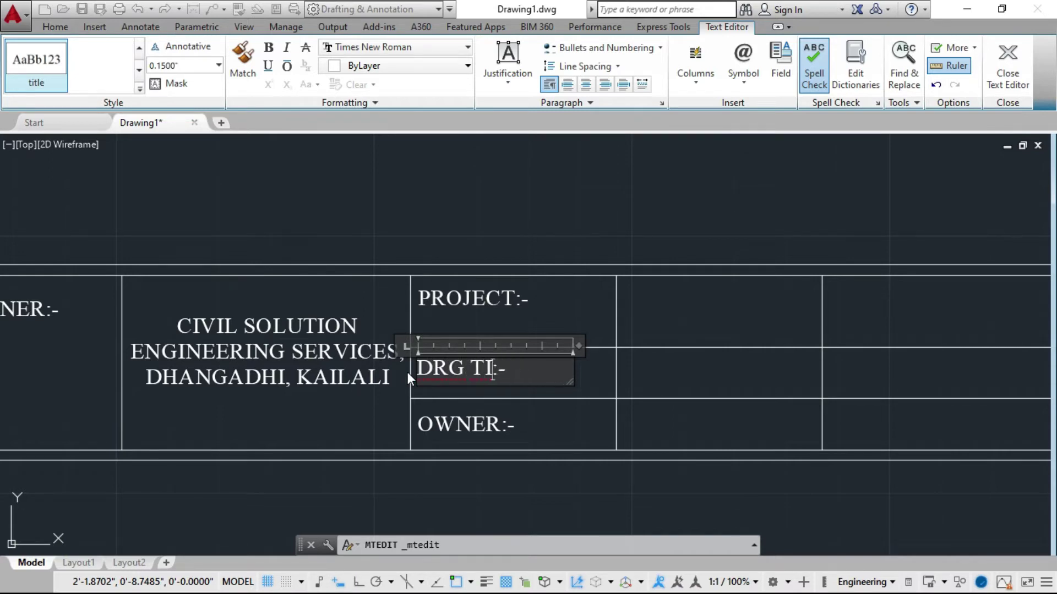
{"action": "key", "text": "BackSpace"}
{"action": "type", "text": "TLE"}
{"action": "left_click", "coordinate": [418, 160]}
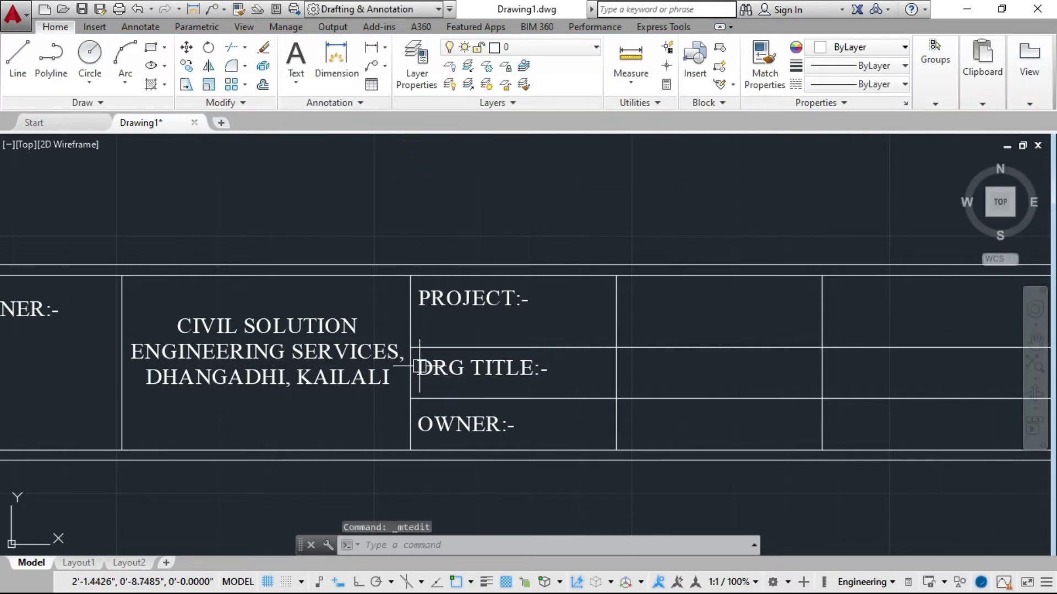
Change the bottom-row copy to read DATE:-
{"action": "double_click", "coordinate": [439, 424]}
{"action": "left_click", "coordinate": [497, 423]}
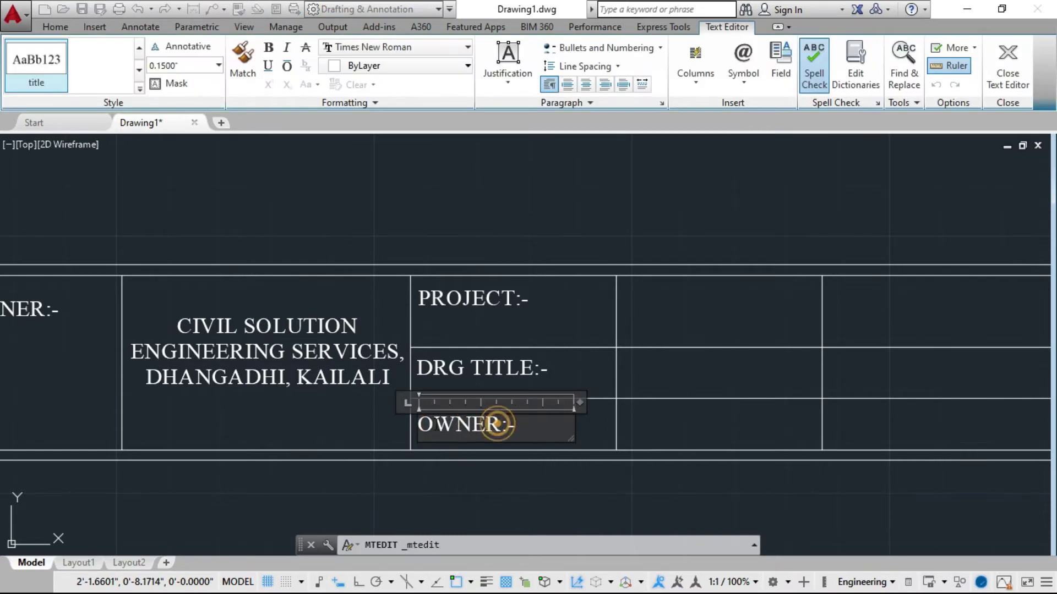
{"action": "left_click_drag", "start_coordinate": [497, 424], "coordinate": [387, 428]}
{"action": "key", "text": "BackSpace"}
{"action": "type", "text": "DATE"}
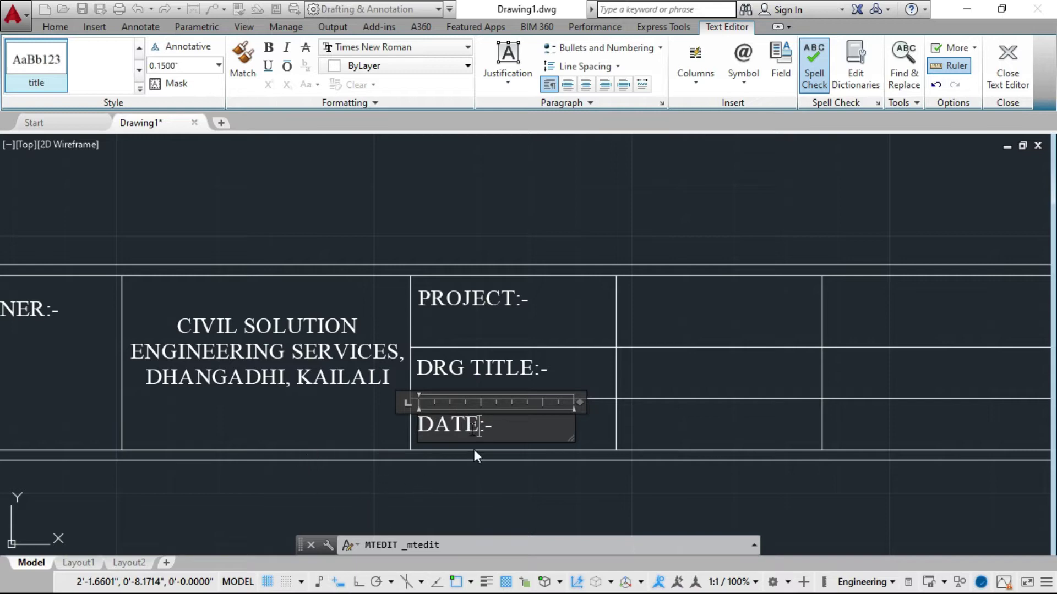
{"action": "left_click", "coordinate": [415, 491]}
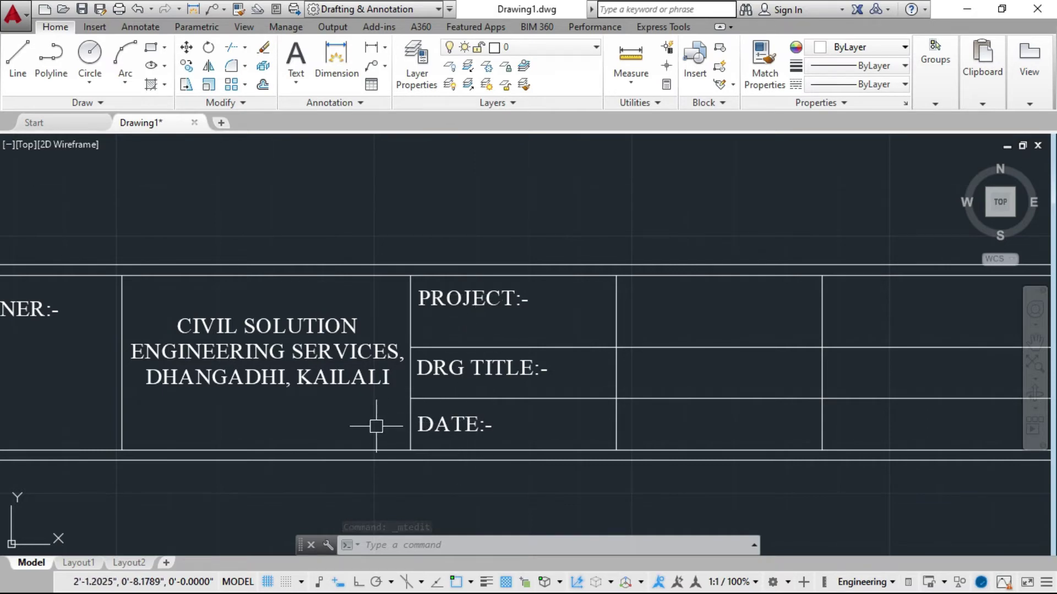
{"action": "scroll", "coordinate": [286, 436], "scroll_direction": "down", "scroll_amount": 2}
Place two copies of the PROJECT:- label in the next column's top and lower cells
{"action": "scroll", "coordinate": [479, 360], "scroll_direction": "up", "scroll_amount": 2}
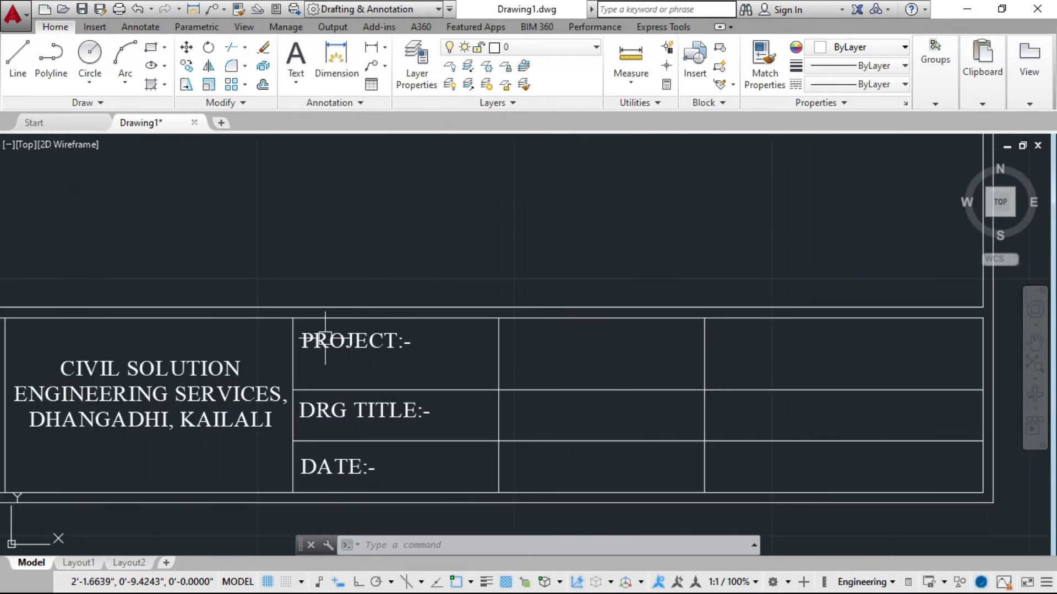
{"action": "left_click", "coordinate": [388, 344]}
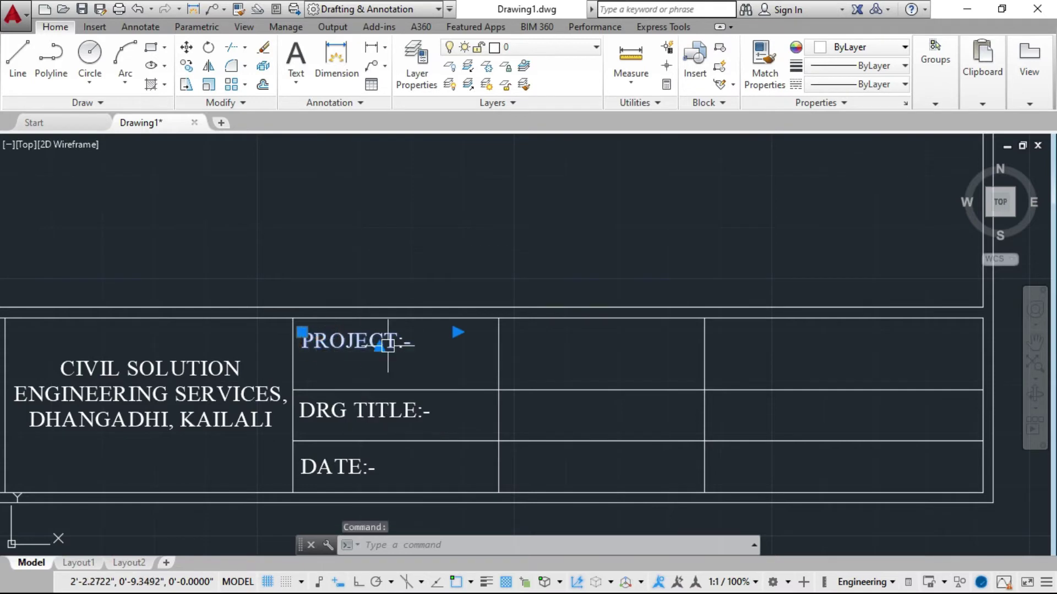
{"action": "type", "text": "cp"}
{"action": "key", "text": "Return"}
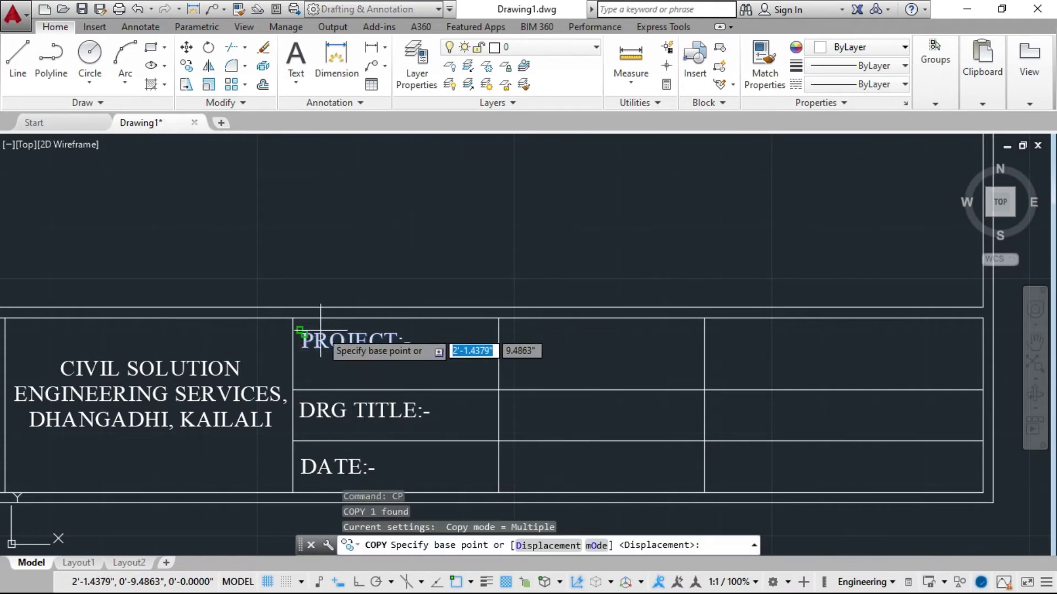
{"action": "left_click", "coordinate": [303, 333]}
{"action": "scroll", "coordinate": [498, 336], "scroll_direction": "up", "scroll_amount": 2}
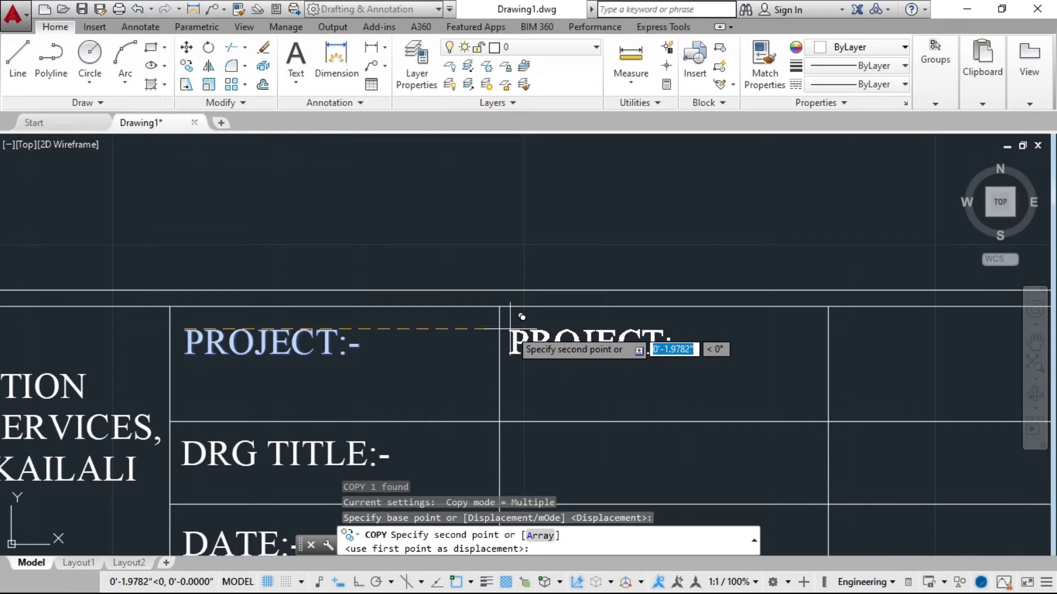
{"action": "scroll", "coordinate": [511, 315], "scroll_direction": "up", "scroll_amount": 1}
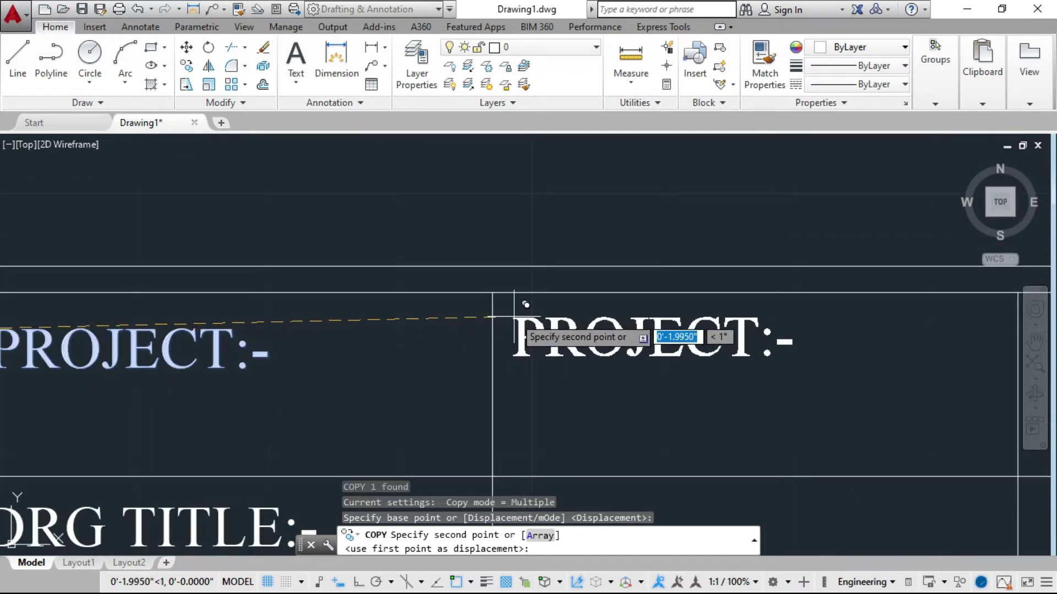
{"action": "left_click", "coordinate": [513, 317]}
{"action": "scroll", "coordinate": [513, 325], "scroll_direction": "down", "scroll_amount": 1}
{"action": "scroll", "coordinate": [498, 353], "scroll_direction": "down", "scroll_amount": 1}
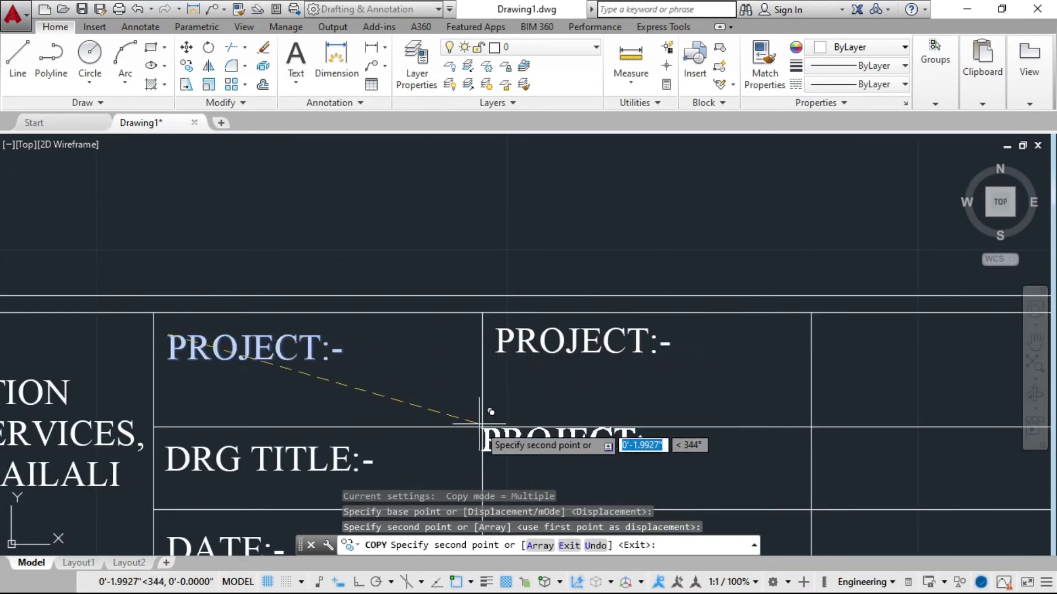
{"action": "left_click", "coordinate": [492, 454]}
{"action": "key", "text": "Escape"}
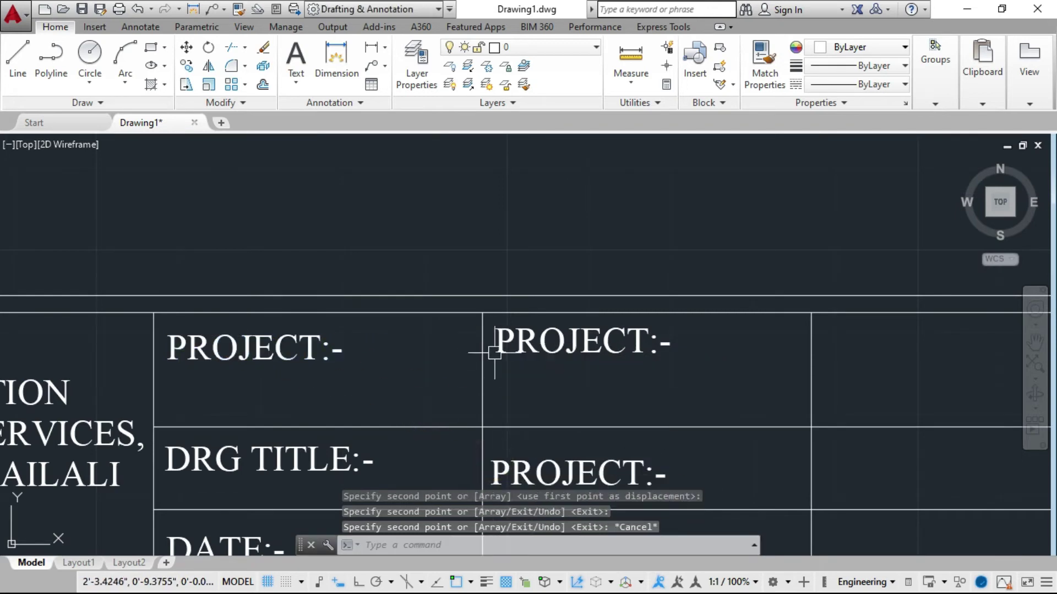
{"action": "scroll", "coordinate": [519, 337], "scroll_direction": "down", "scroll_amount": 2}
{"action": "scroll", "coordinate": [542, 432], "scroll_direction": "up", "scroll_amount": 2}
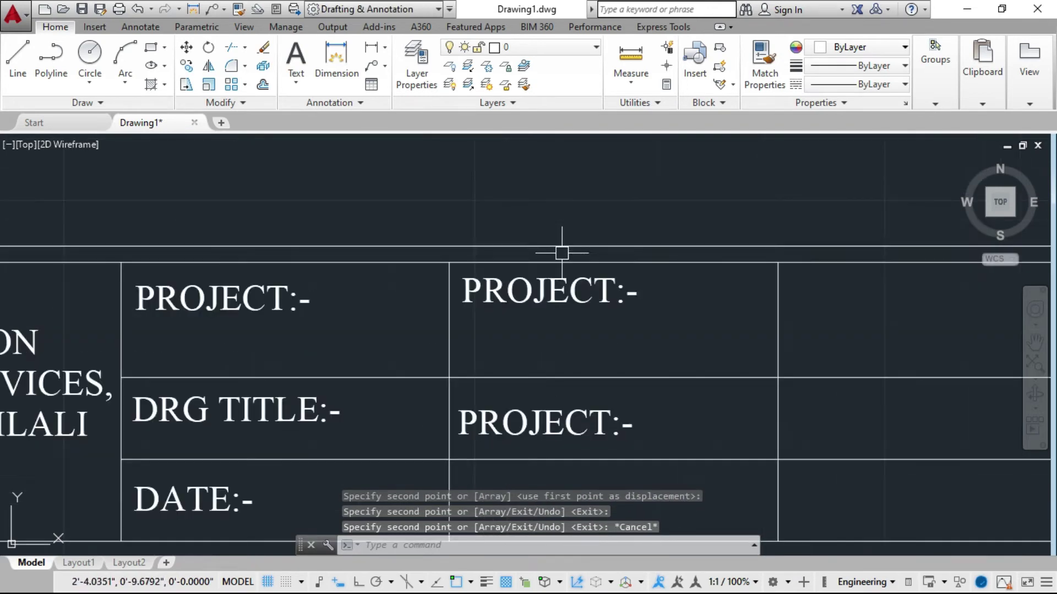
{"action": "scroll", "coordinate": [550, 257], "scroll_direction": "up", "scroll_amount": 2}
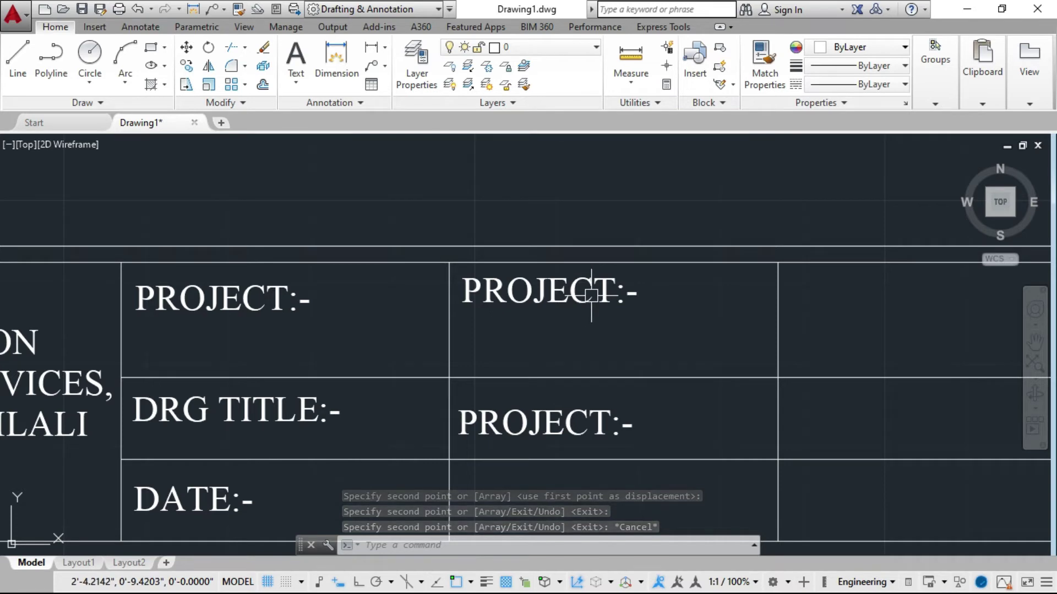
Retype the top copied label as BUILDING AREA:-
{"action": "double_click", "coordinate": [582, 289]}
{"action": "left_click", "coordinate": [618, 293]}
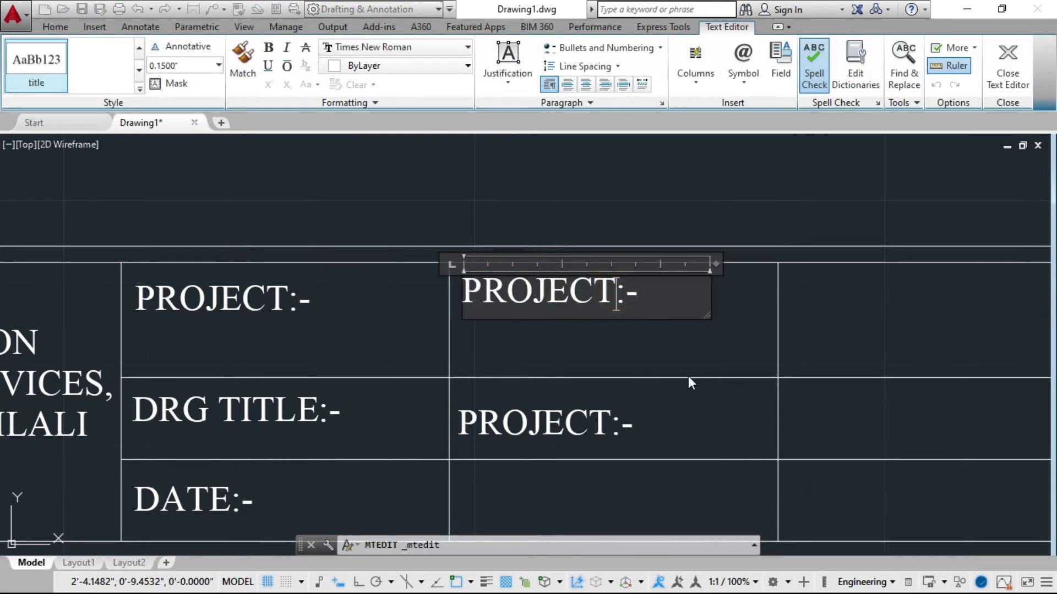
{"action": "key", "text": "BackSpace"}
{"action": "key", "text": "BackSpace"}
{"action": "key", "text": "BackSpace"}
{"action": "key", "text": "BackSpace"}
{"action": "key", "text": "BackSpace"}
{"action": "key", "text": "BackSpace"}
{"action": "type", "text": "BU"}
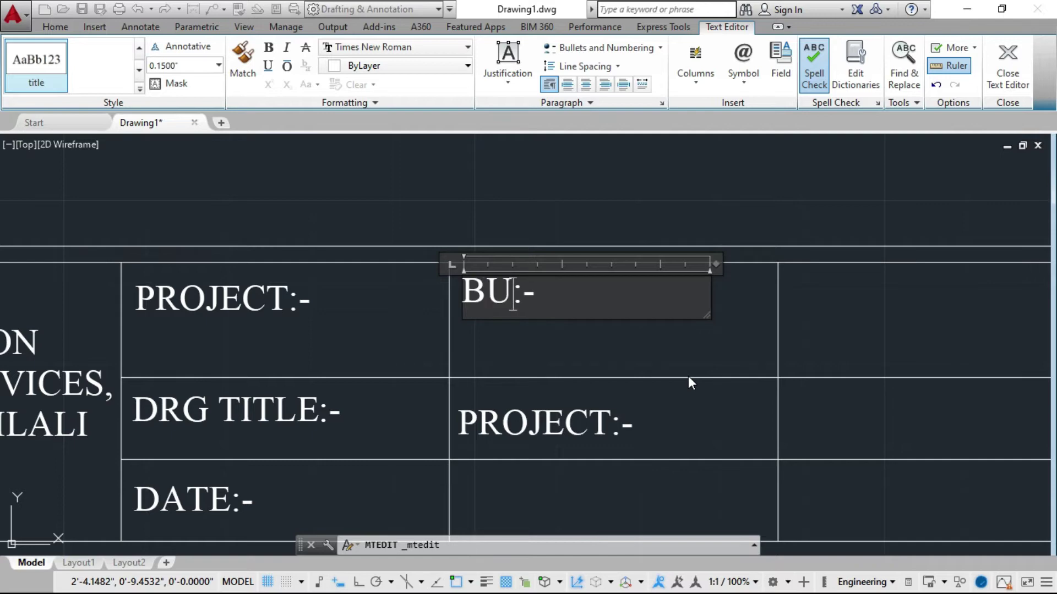
{"action": "type", "text": "ILDO"}
{"action": "key", "text": "BackSpace"}
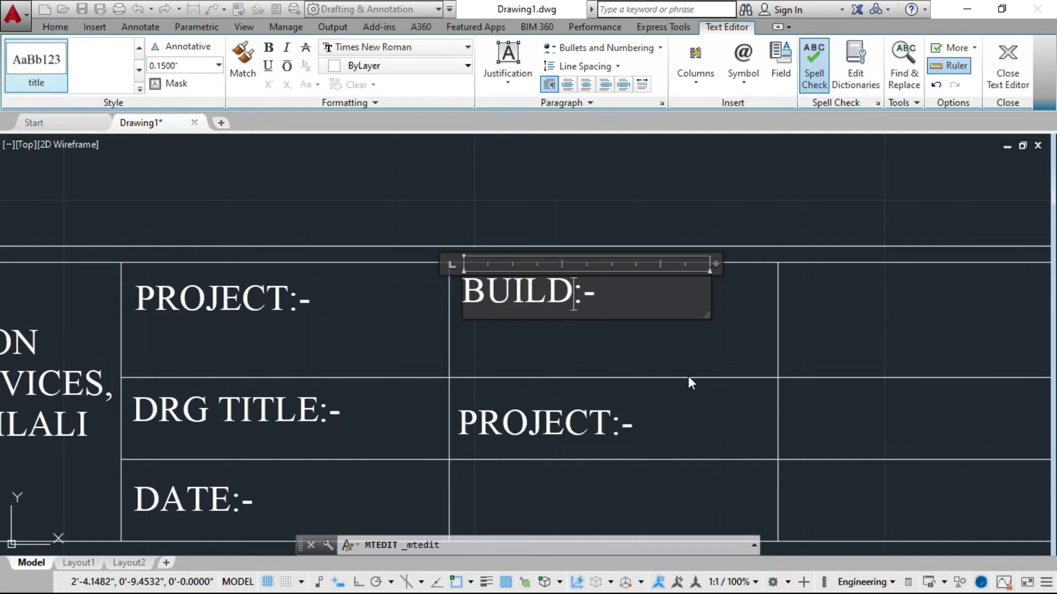
{"action": "type", "text": "ING AREA"}
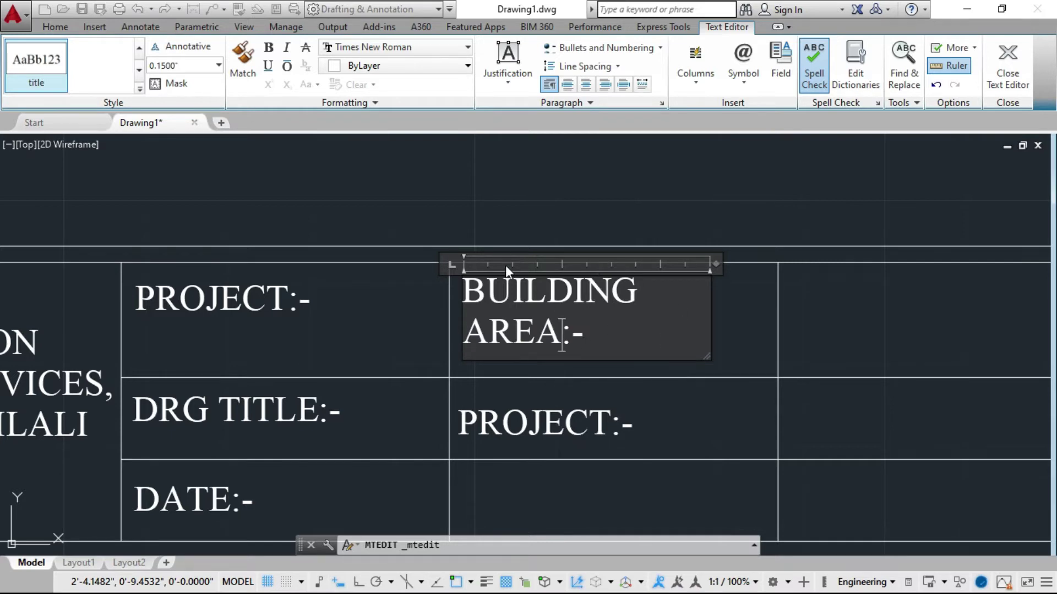
{"action": "left_click", "coordinate": [506, 203]}
Widen the BUILDING AREA:- text so it fits on one line
{"action": "left_click", "coordinate": [559, 287]}
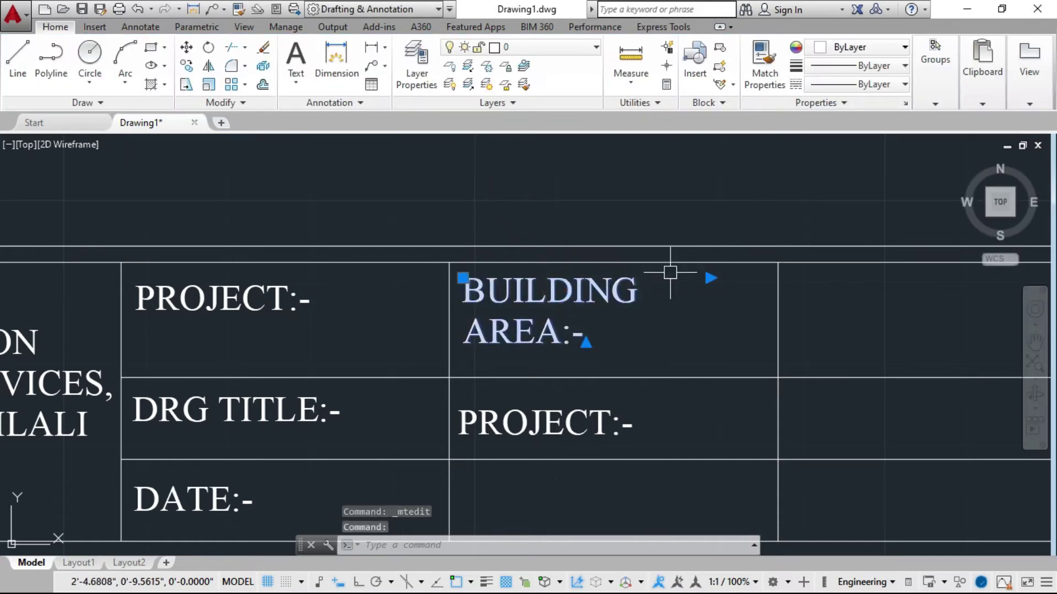
{"action": "left_click", "coordinate": [711, 278]}
{"action": "left_click", "coordinate": [799, 278]}
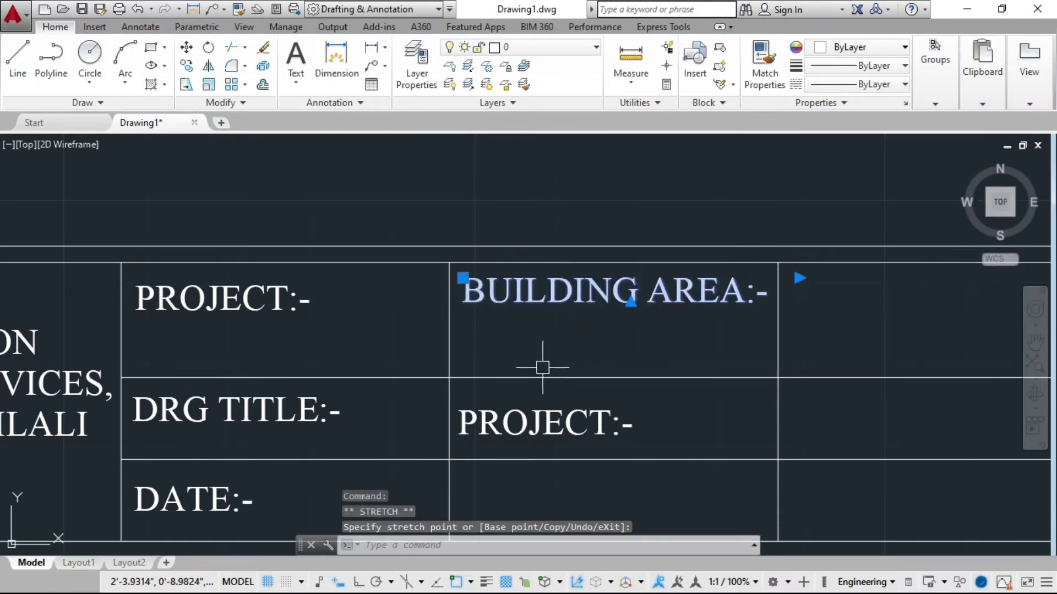
{"action": "left_click", "coordinate": [577, 248]}
{"action": "key", "text": "Escape"}
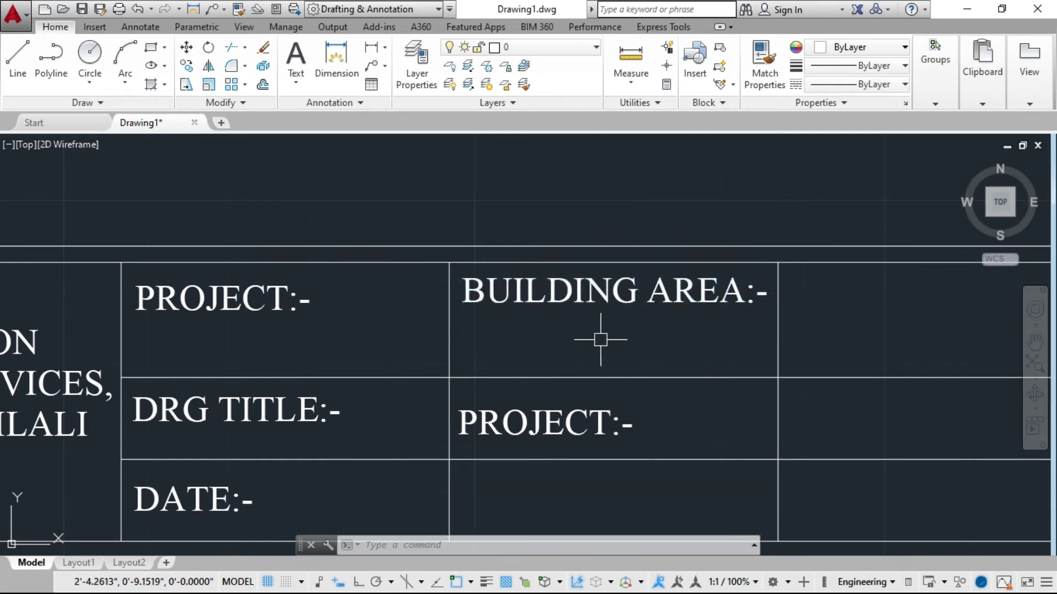
Retype the lower copied label as SCALE:-
{"action": "scroll", "coordinate": [455, 337], "scroll_direction": "down", "scroll_amount": 2}
{"action": "scroll", "coordinate": [483, 354], "scroll_direction": "up", "scroll_amount": 2}
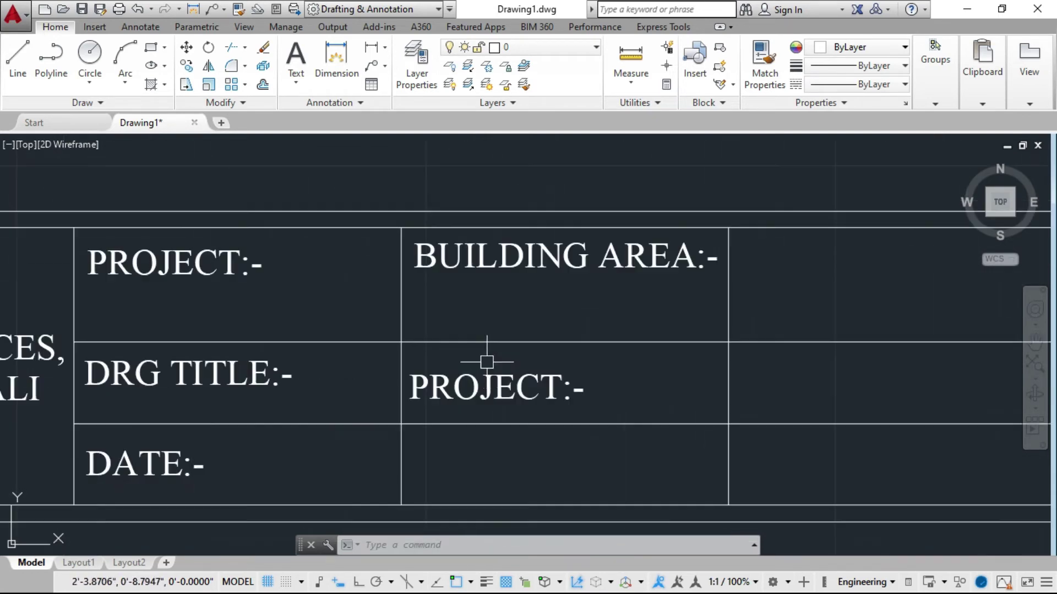
{"action": "double_click", "coordinate": [498, 388]}
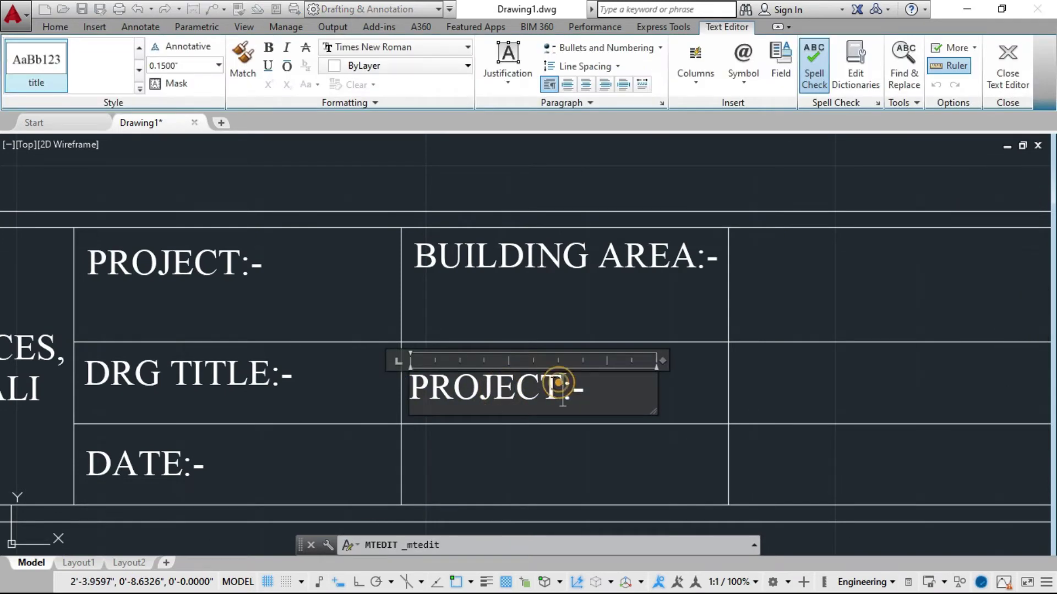
{"action": "left_click_drag", "start_coordinate": [559, 384], "coordinate": [410, 388]}
{"action": "key", "text": "Delete"}
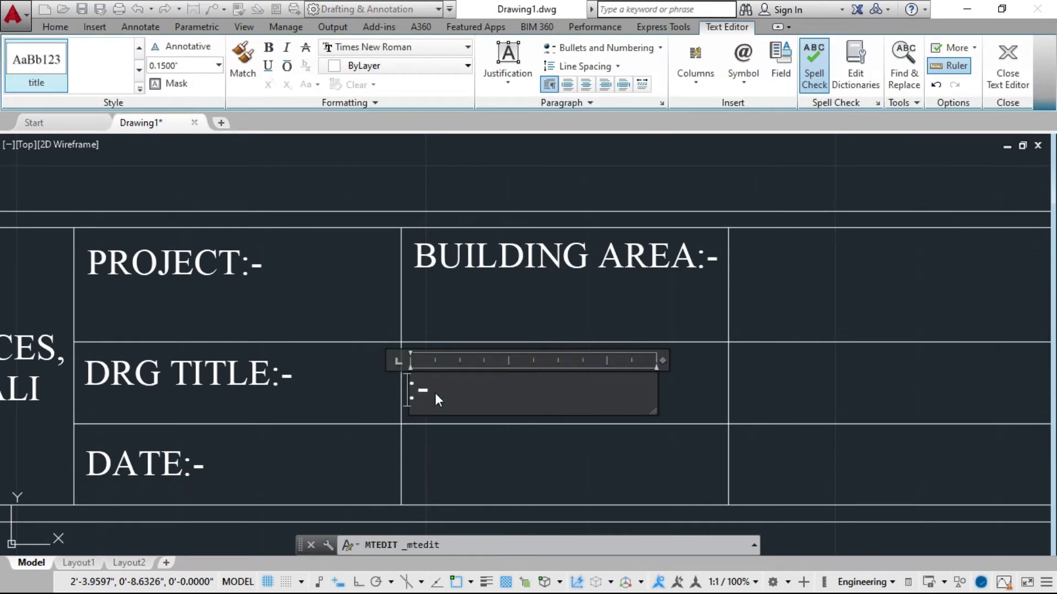
{"action": "type", "text": "SC"}
{"action": "type", "text": "ALE"}
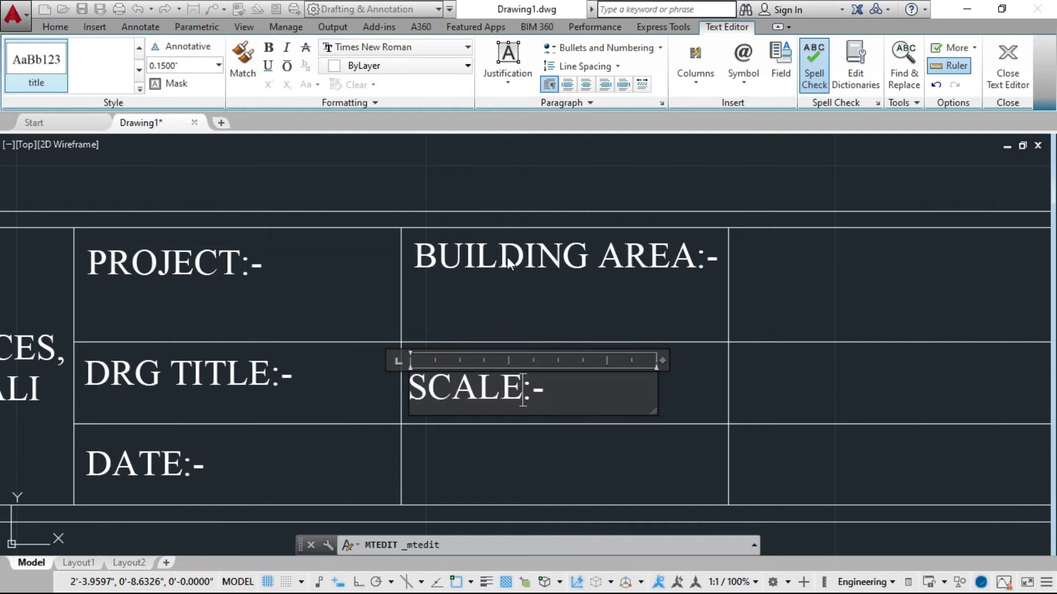
{"action": "left_click", "coordinate": [498, 196]}
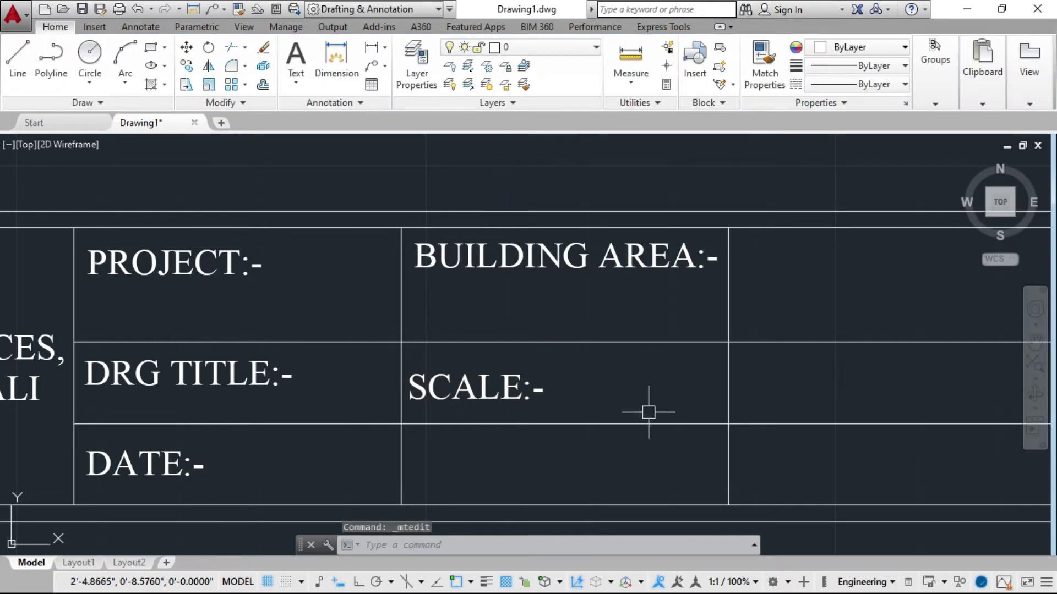
{"action": "scroll", "coordinate": [631, 458], "scroll_direction": "down", "scroll_amount": 2}
{"action": "scroll", "coordinate": [632, 458], "scroll_direction": "down", "scroll_amount": 3}
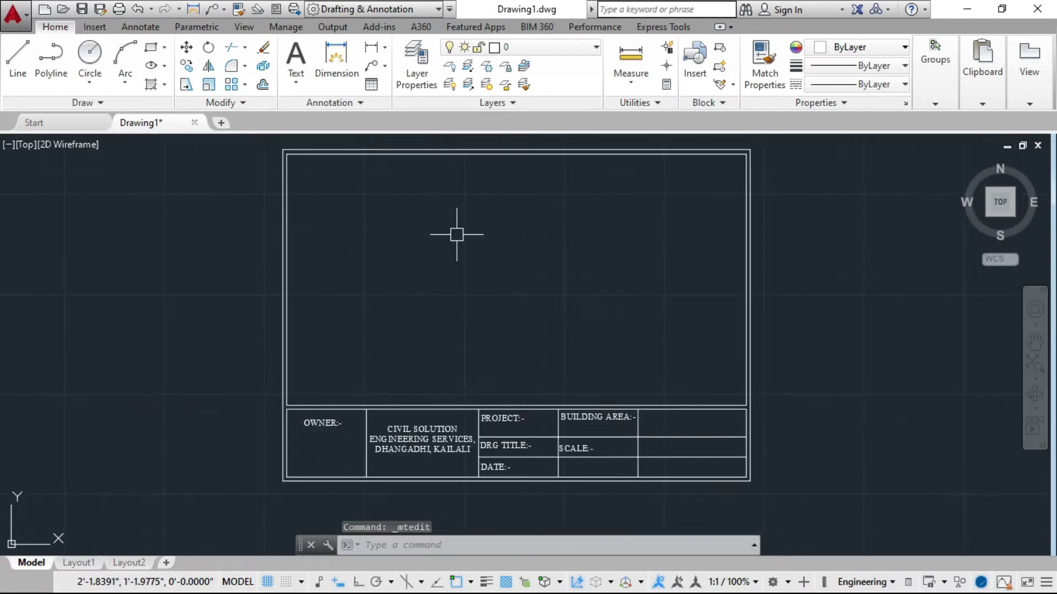
{"action": "scroll", "coordinate": [587, 452], "scroll_direction": "up", "scroll_amount": 3}
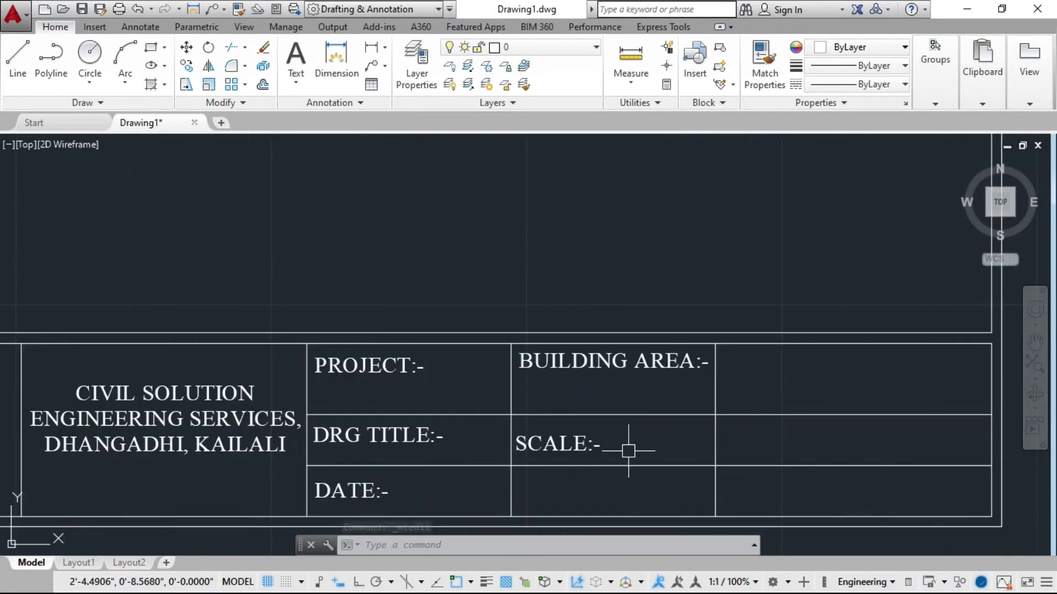
{"action": "scroll", "coordinate": [410, 392], "scroll_direction": "down", "scroll_amount": 2}
{"action": "scroll", "coordinate": [483, 434], "scroll_direction": "up", "scroll_amount": 2}
{"action": "scroll", "coordinate": [473, 487], "scroll_direction": "up", "scroll_amount": 4}
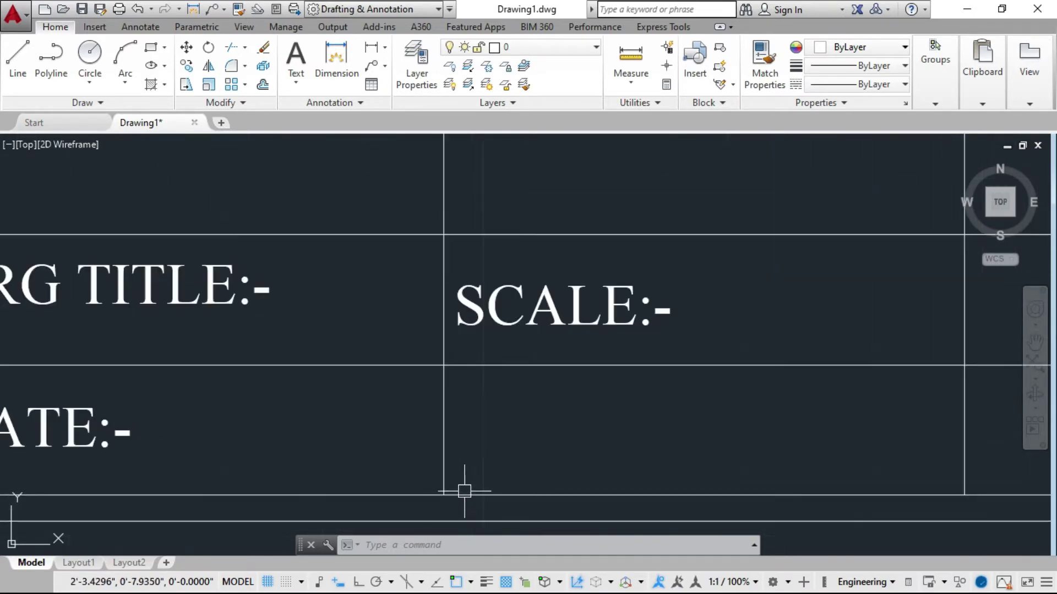
Select the cell divider, then start a line at the cell-border intersection and cancel it
{"action": "left_click", "coordinate": [445, 424]}
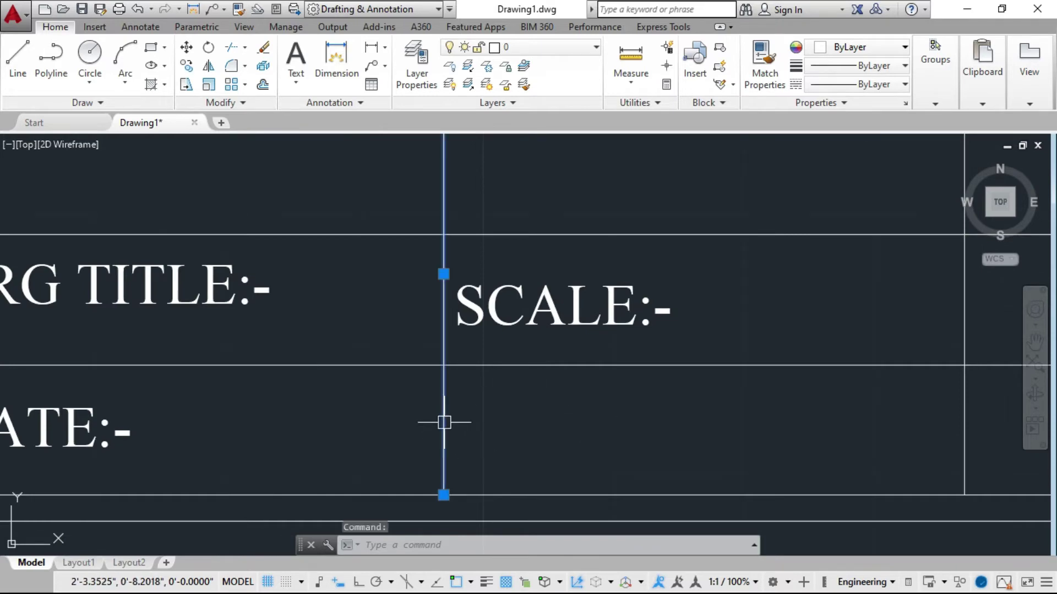
{"action": "key", "text": "Escape"}
{"action": "scroll", "coordinate": [213, 338], "scroll_direction": "down", "scroll_amount": 2}
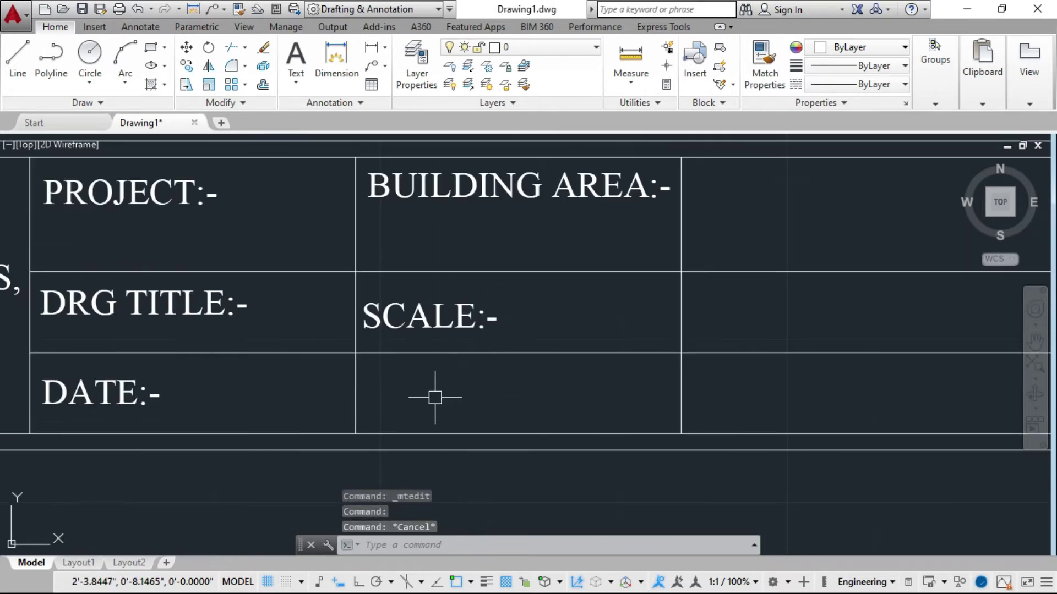
{"action": "scroll", "coordinate": [360, 396], "scroll_direction": "up", "scroll_amount": 2}
{"action": "type", "text": "TR"}
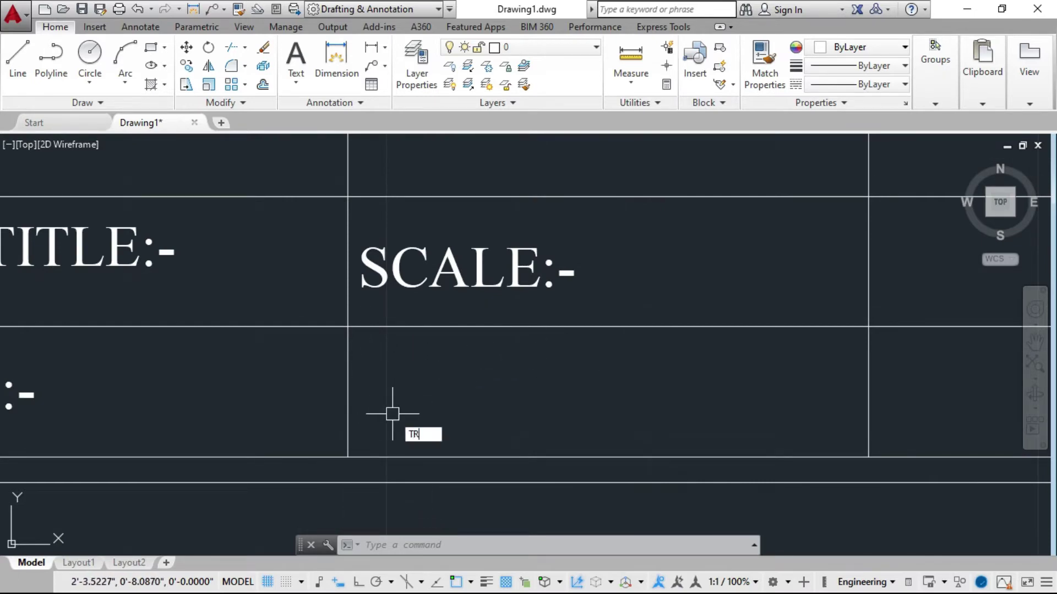
{"action": "key", "text": "Return"}
{"action": "key", "text": "Return"}
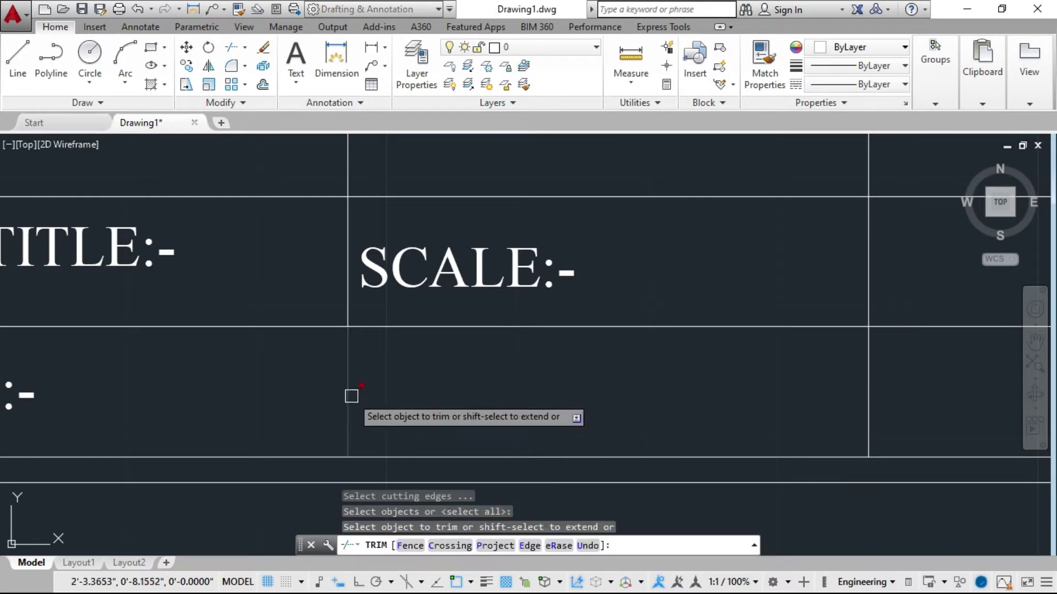
{"action": "key", "text": "Escape"}
{"action": "left_click", "coordinate": [18, 58]}
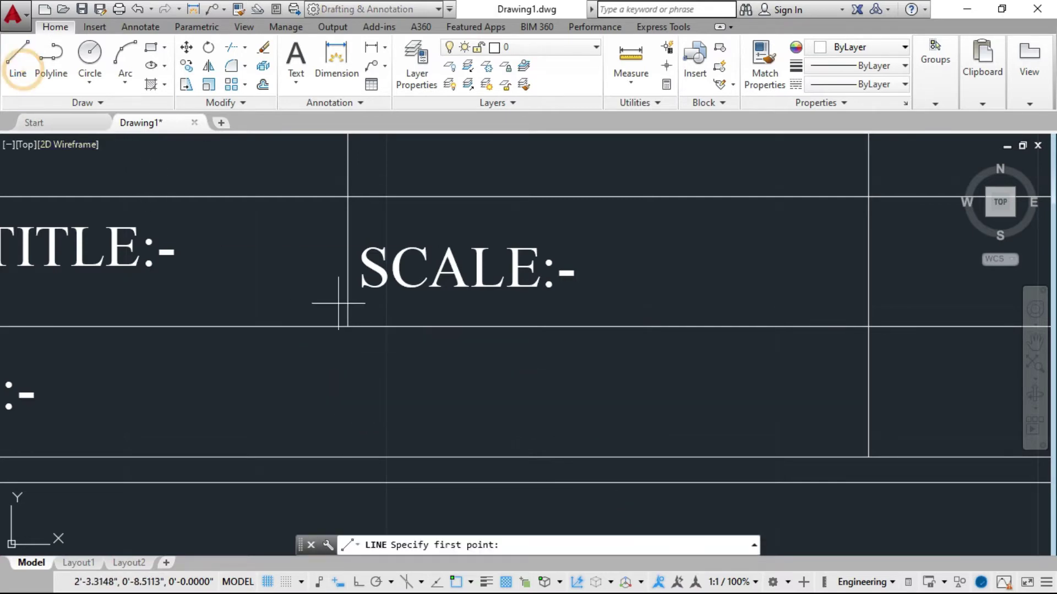
{"action": "left_click", "coordinate": [347, 327]}
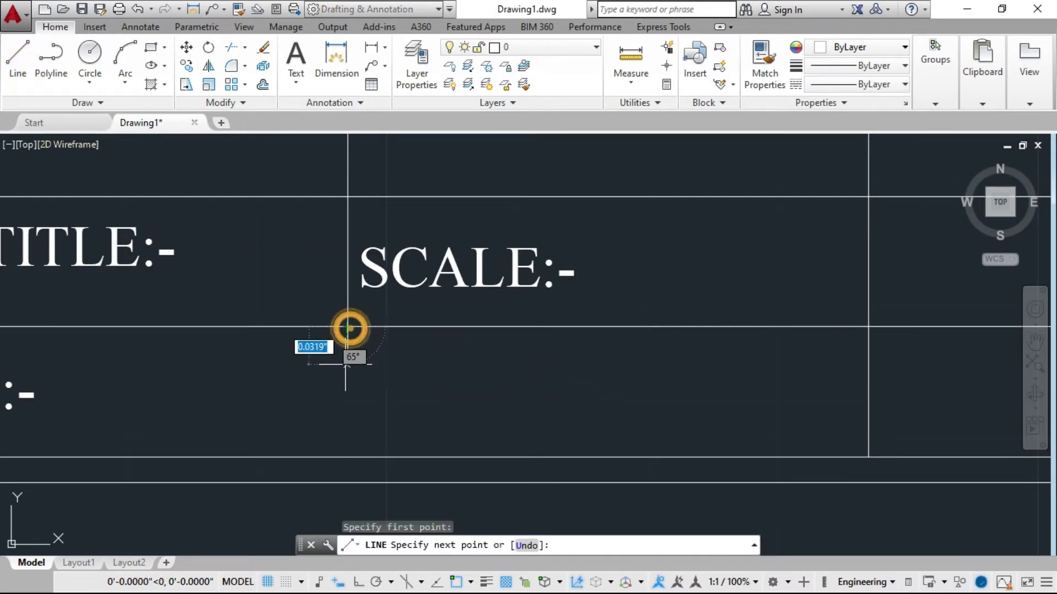
{"action": "key", "text": "Escape"}
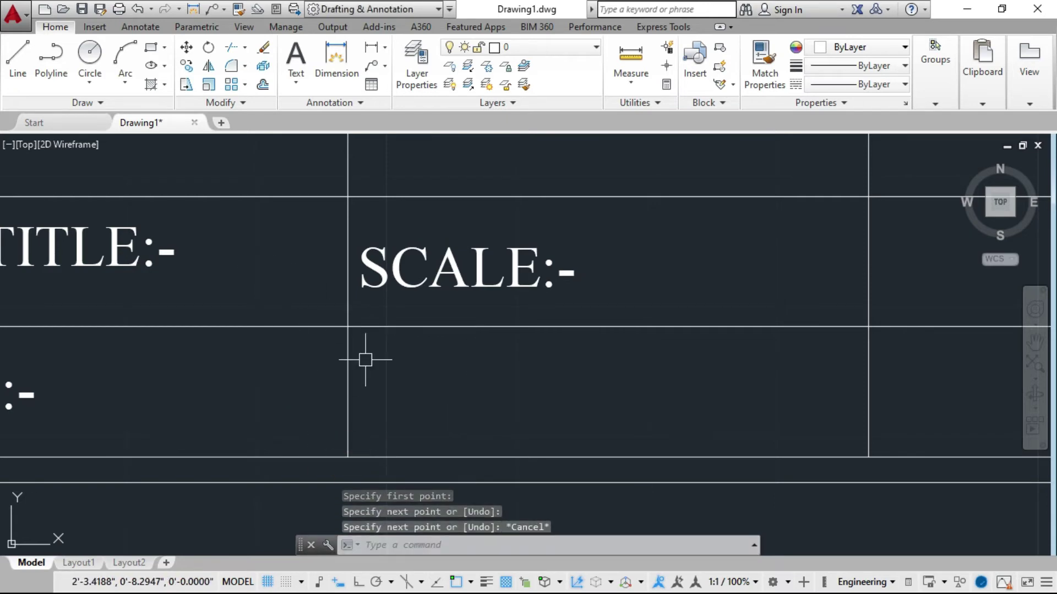
Draw a horizontal line from the divider's midpoint, splitting the cell beside DATE into two rows
{"action": "left_click", "coordinate": [350, 367]}
{"action": "key", "text": "Escape"}
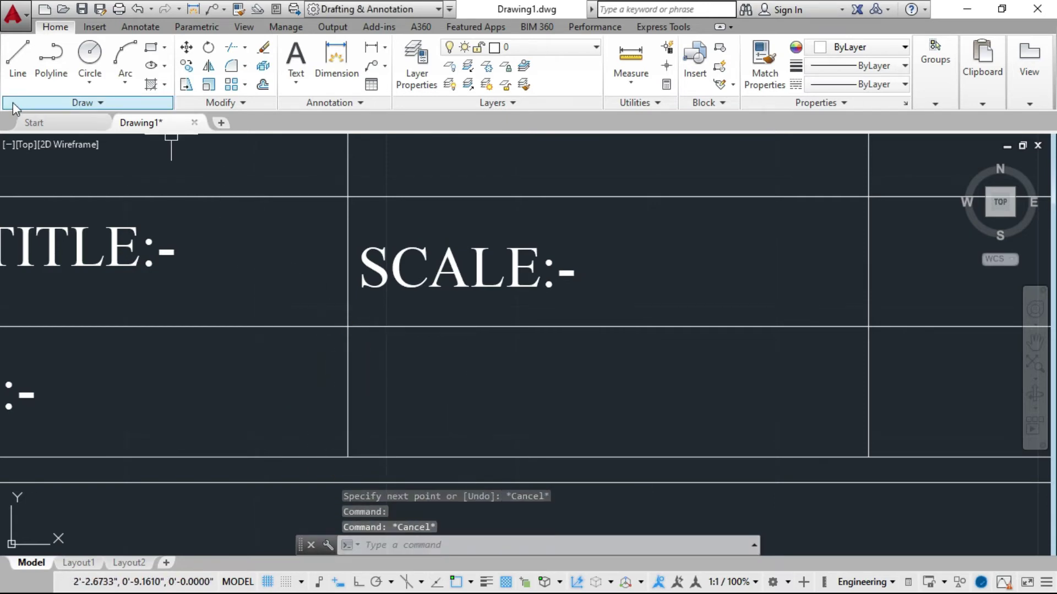
{"action": "left_click", "coordinate": [17, 58]}
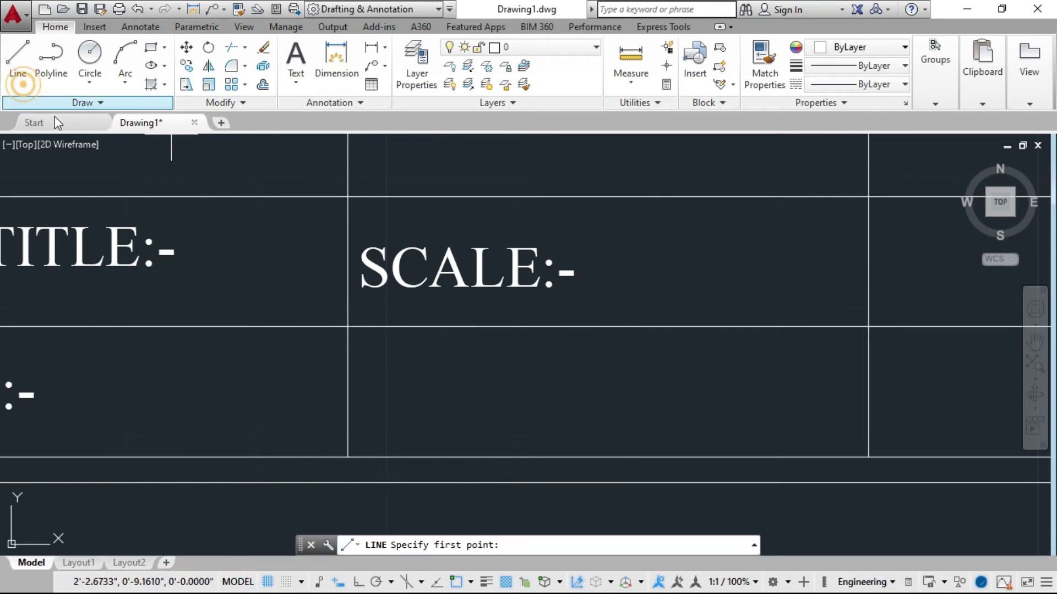
{"action": "left_click", "coordinate": [346, 391]}
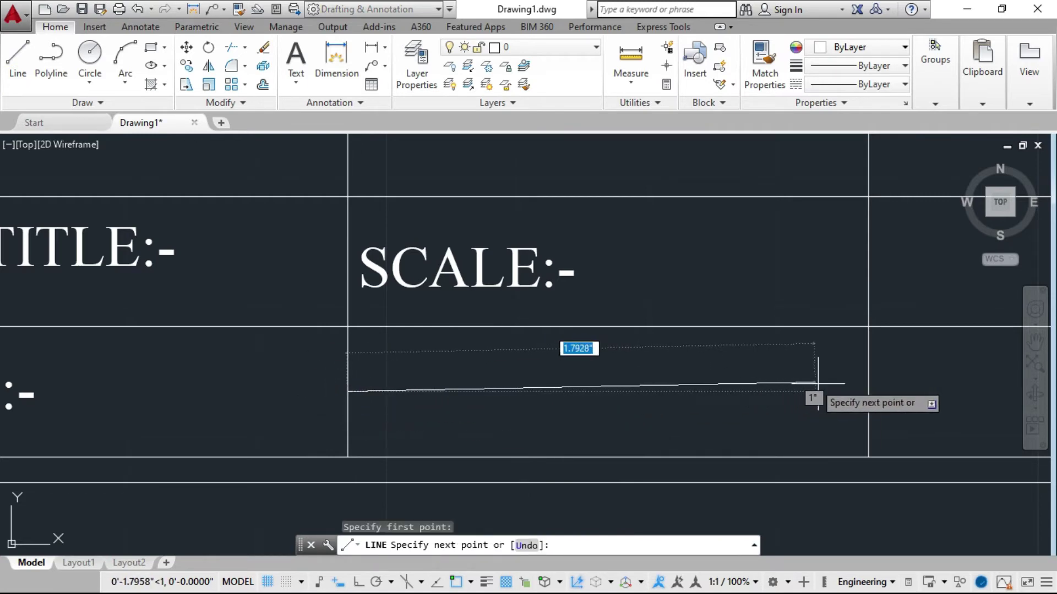
{"action": "left_click", "coordinate": [356, 583]}
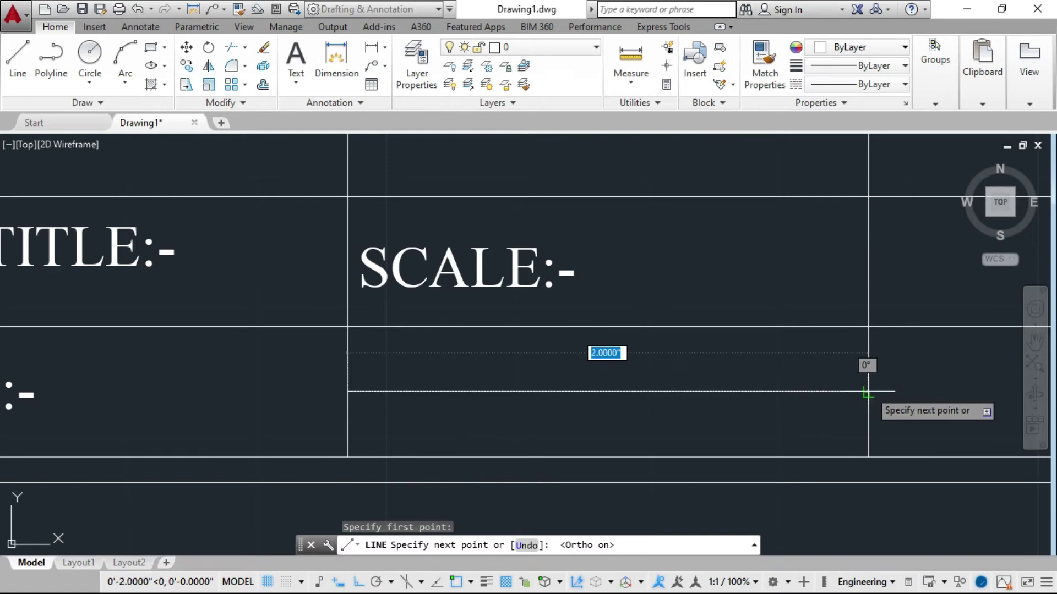
{"action": "key", "text": "Escape"}
{"action": "key", "text": "Escape"}
{"action": "scroll", "coordinate": [448, 404], "scroll_direction": "down", "scroll_amount": 3}
{"action": "scroll", "coordinate": [477, 380], "scroll_direction": "up", "scroll_amount": 2}
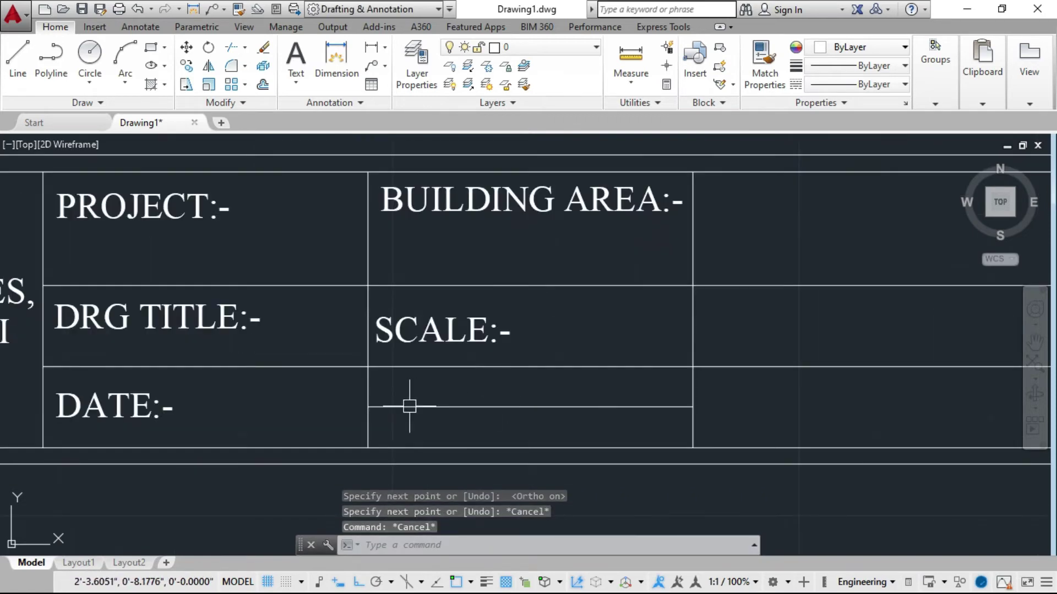
{"action": "scroll", "coordinate": [495, 406], "scroll_direction": "down", "scroll_amount": 2}
{"action": "scroll", "coordinate": [474, 413], "scroll_direction": "up", "scroll_amount": 4}
{"action": "scroll", "coordinate": [501, 414], "scroll_direction": "down", "scroll_amount": 2}
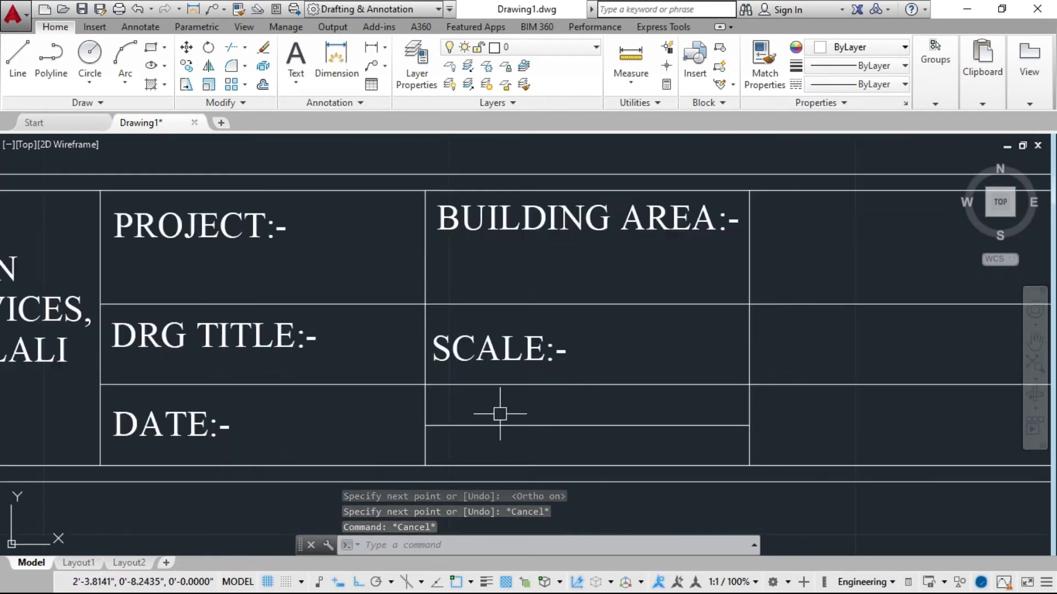
Copy the SCALE:- label into both new half-cells beside DATE
{"action": "left_click", "coordinate": [461, 348]}
{"action": "type", "text": "co"}
{"action": "key", "text": "Return"}
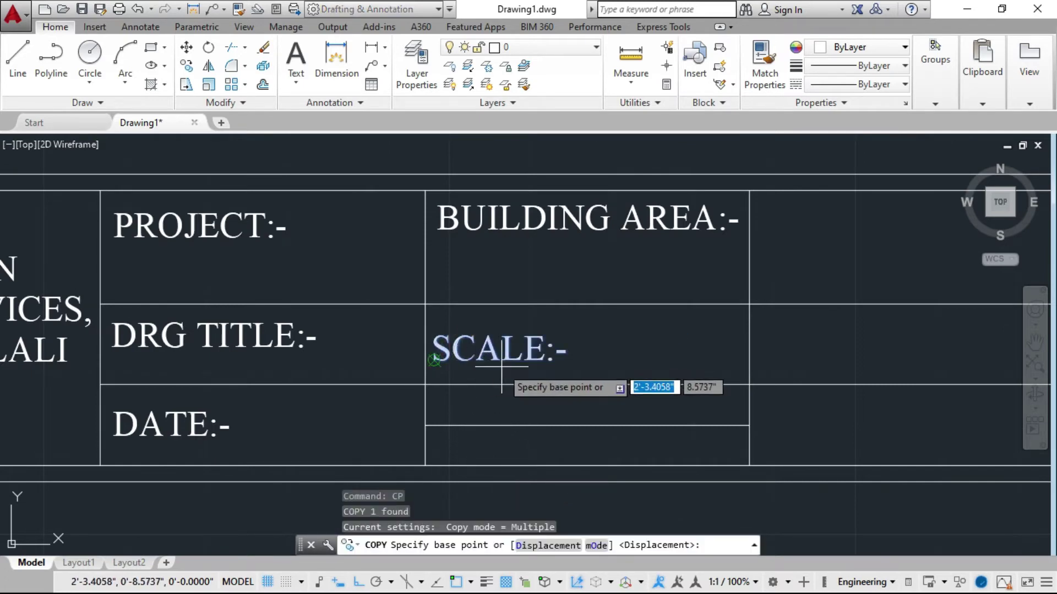
{"action": "left_click", "coordinate": [442, 346]}
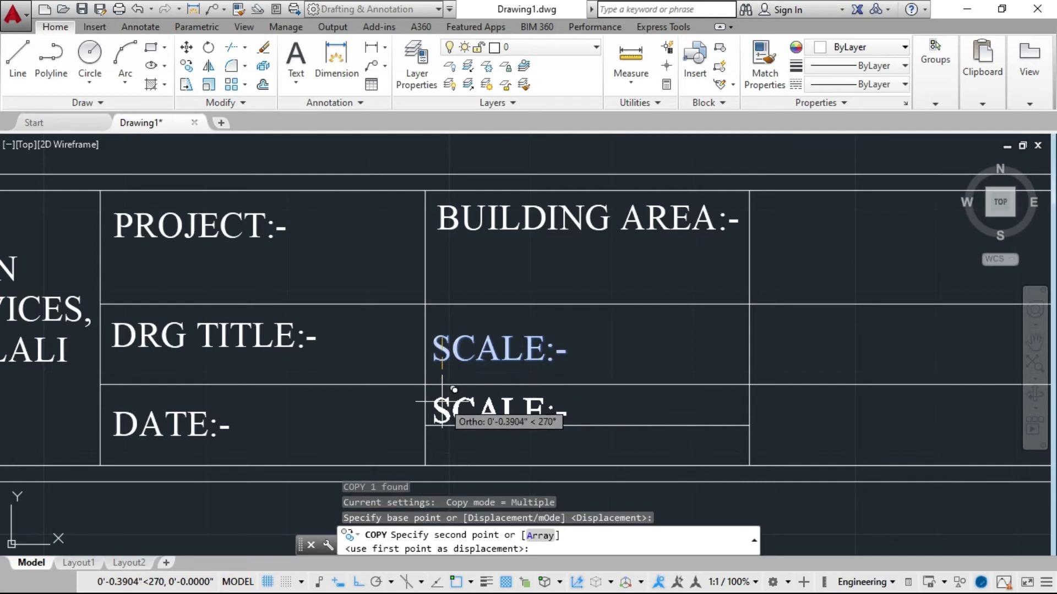
{"action": "left_click", "coordinate": [442, 407]}
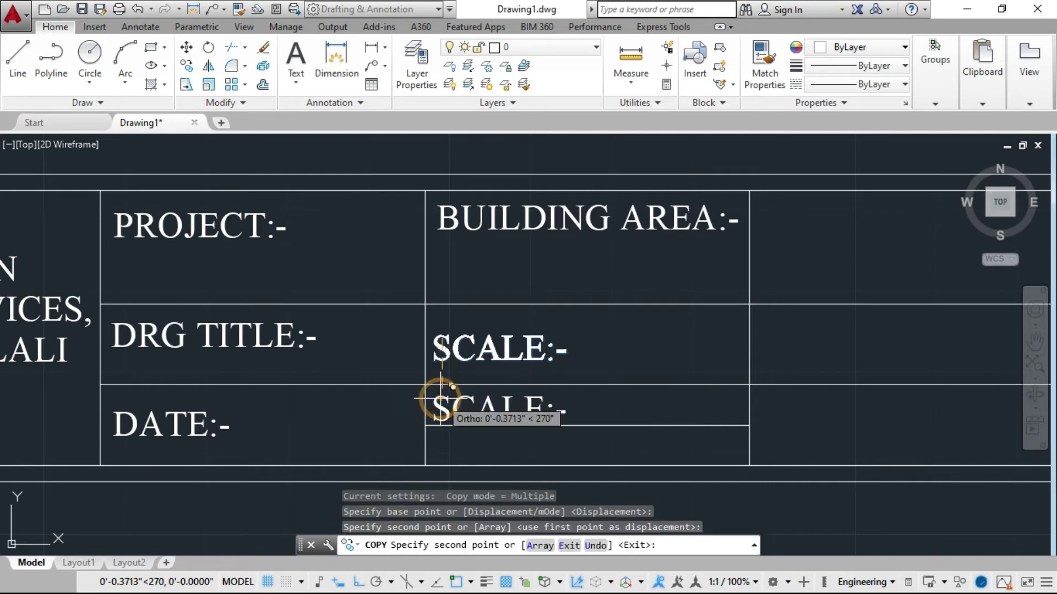
{"action": "left_click", "coordinate": [442, 446]}
{"action": "key", "text": "Escape"}
{"action": "key", "text": "Escape"}
{"action": "key", "text": "Escape"}
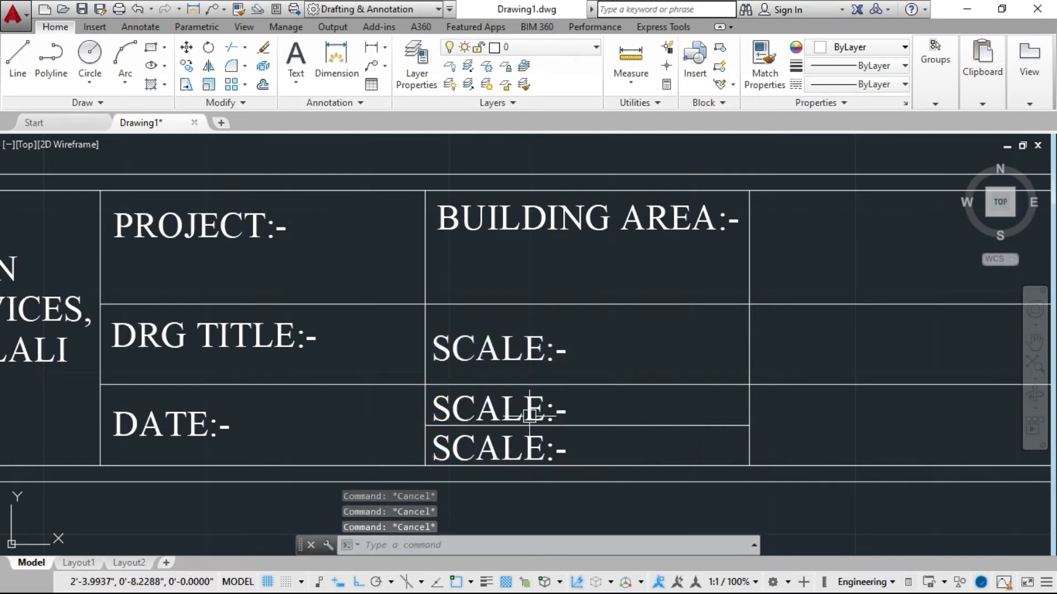
Relabel the upper copy PLOT NO:- and the lower copy SHEET NO:-
{"action": "double_click", "coordinate": [528, 408]}
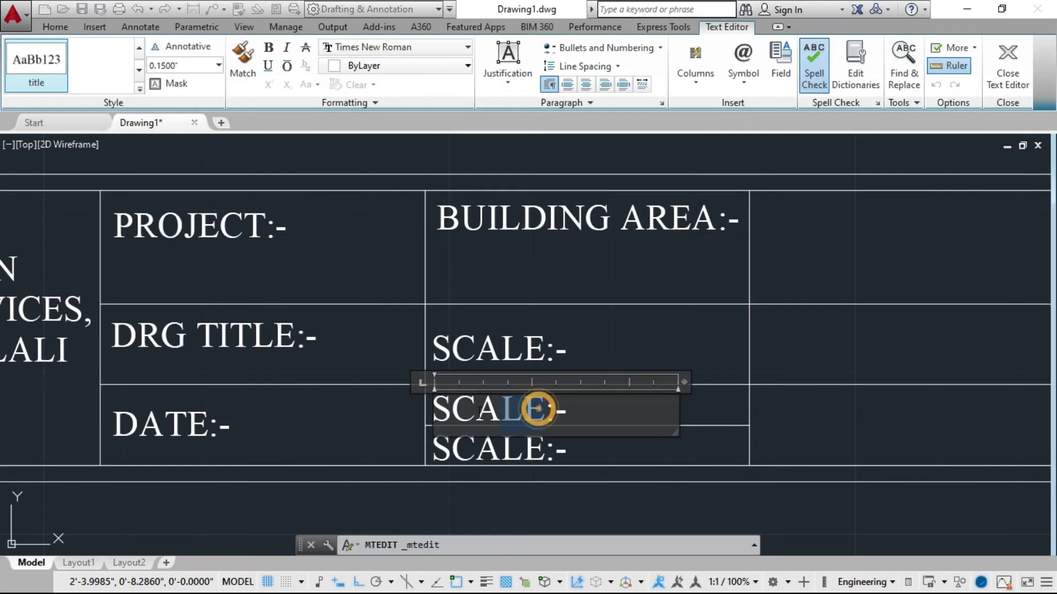
{"action": "left_click_drag", "start_coordinate": [545, 408], "coordinate": [432, 410]}
{"action": "type", "text": "PL"}
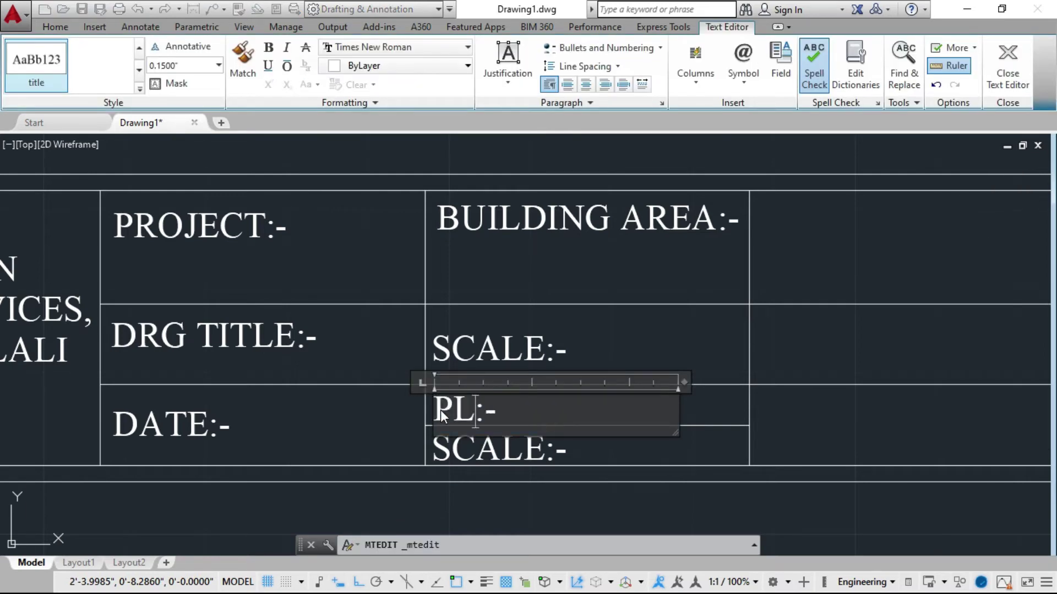
{"action": "type", "text": "OT NO"}
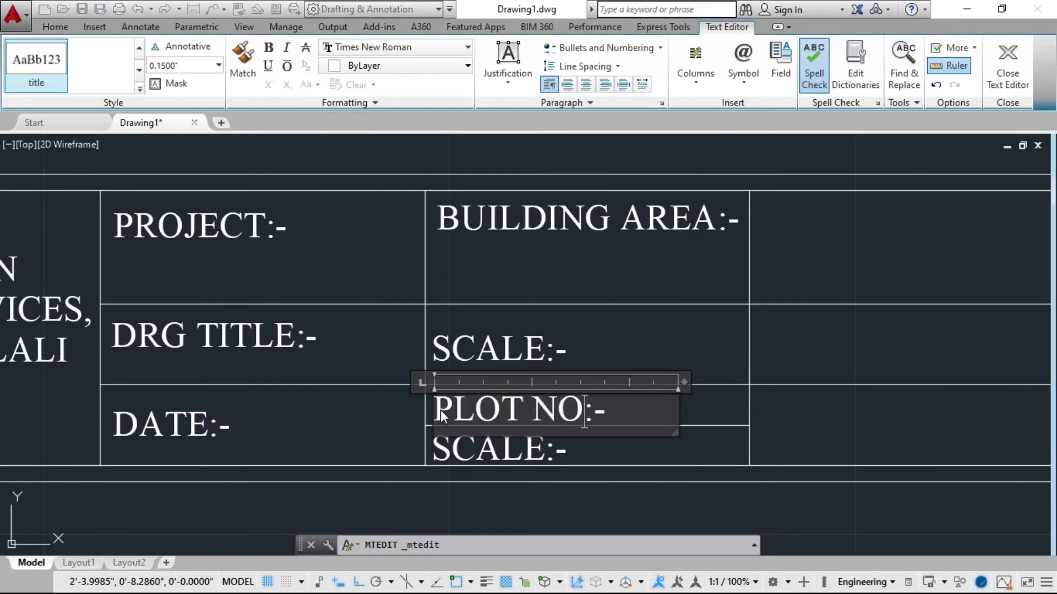
{"action": "left_click", "coordinate": [588, 498]}
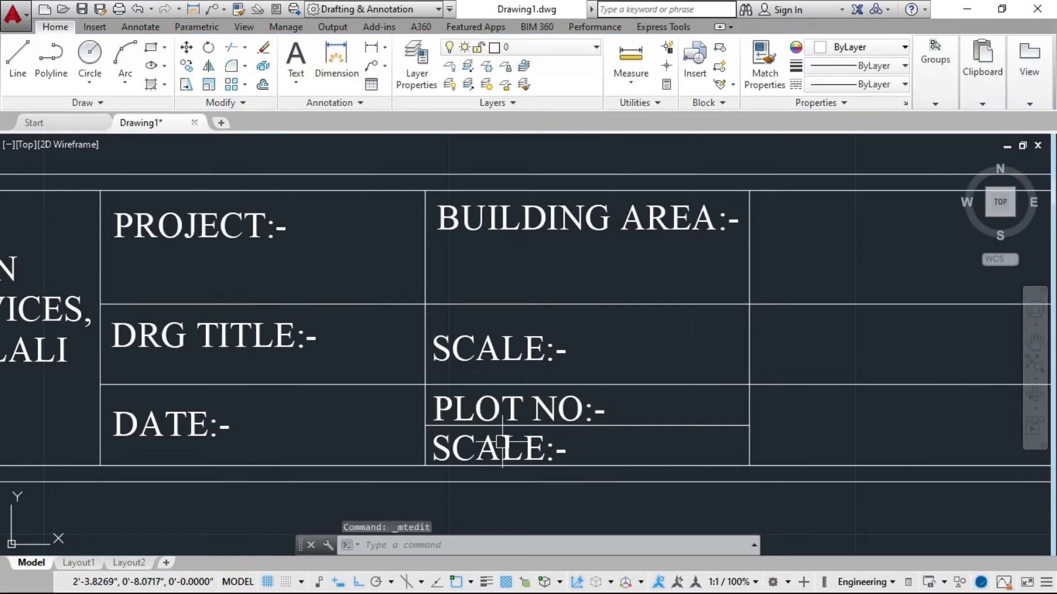
{"action": "double_click", "coordinate": [498, 447]}
{"action": "left_click_drag", "start_coordinate": [545, 447], "coordinate": [458, 447]}
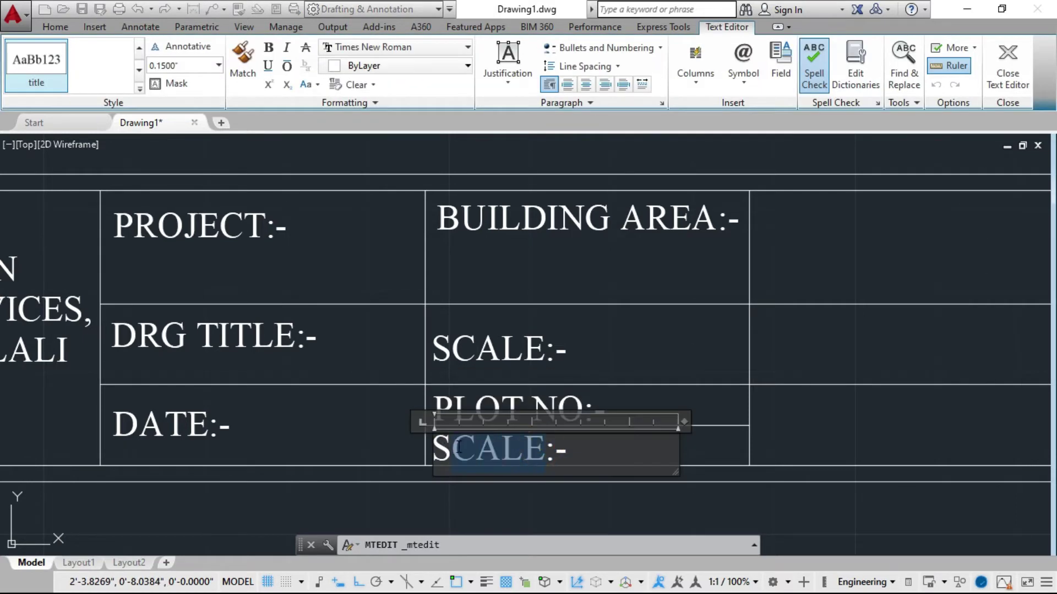
{"action": "type", "text": "HE"}
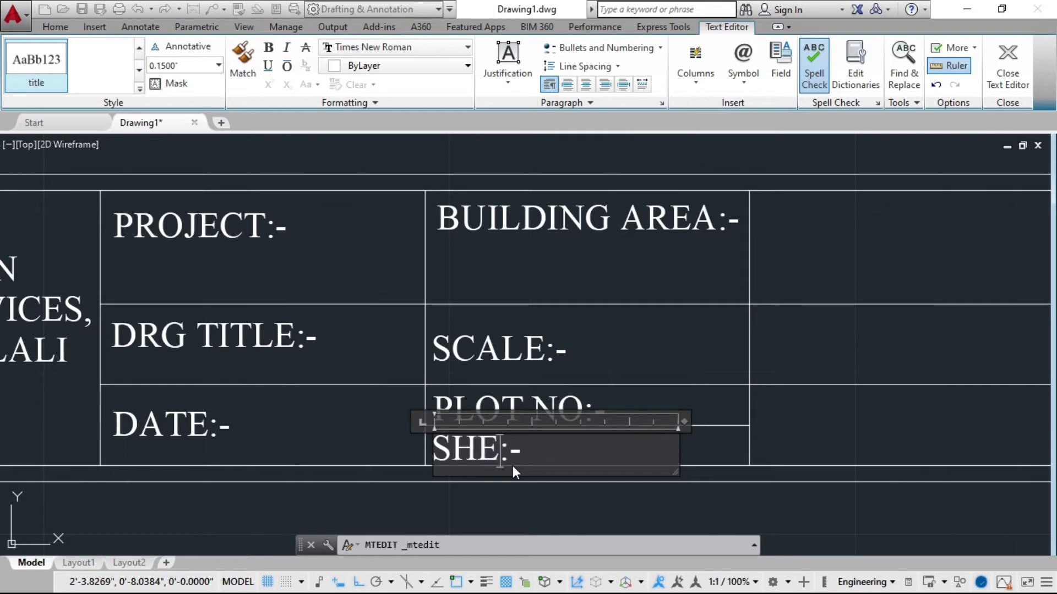
{"action": "type", "text": "ET NO"}
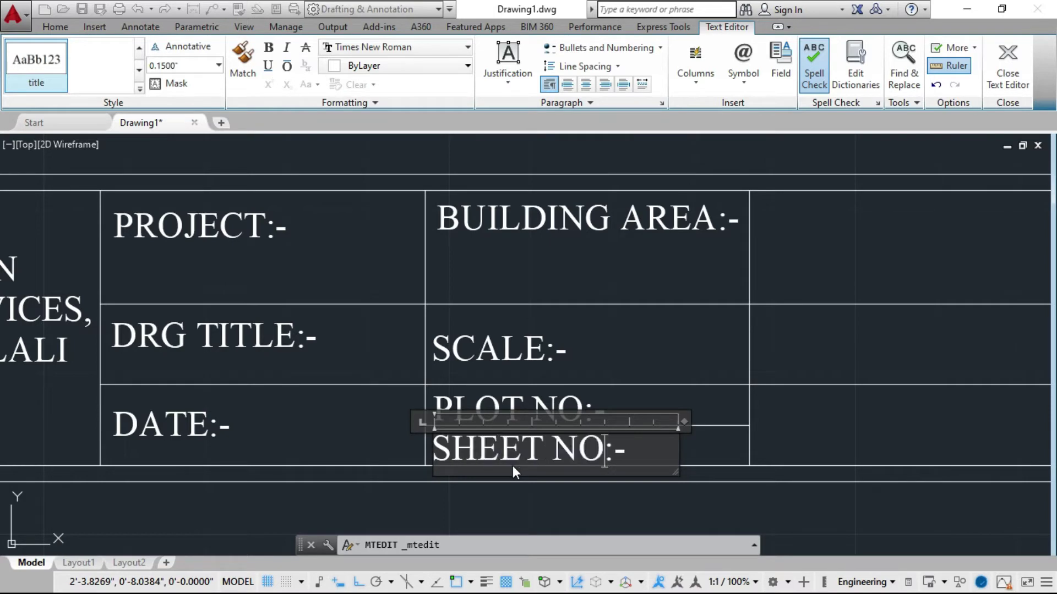
{"action": "left_click", "coordinate": [513, 526]}
Copy the SCALE:- label into the empty cell beside SCALE
{"action": "scroll", "coordinate": [489, 472], "scroll_direction": "up", "scroll_amount": 1}
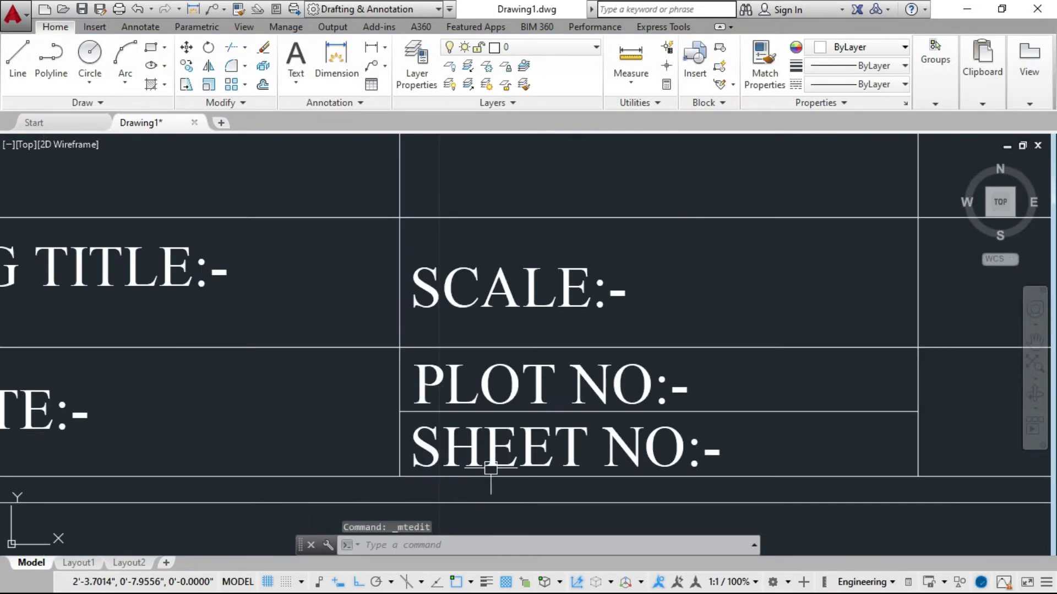
{"action": "scroll", "coordinate": [550, 425], "scroll_direction": "down", "scroll_amount": 3}
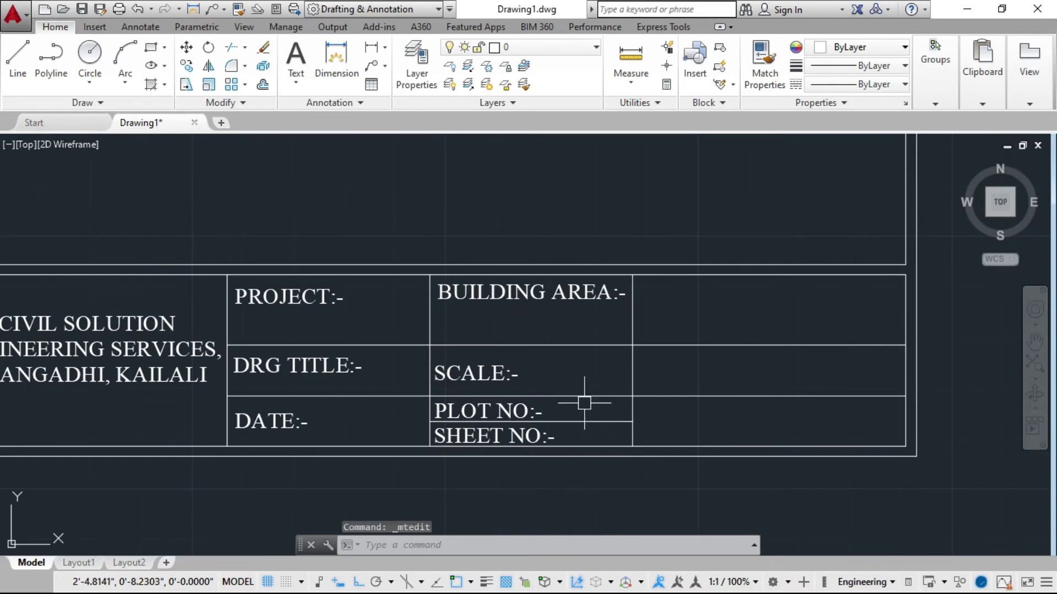
{"action": "scroll", "coordinate": [551, 496], "scroll_direction": "down", "scroll_amount": 2}
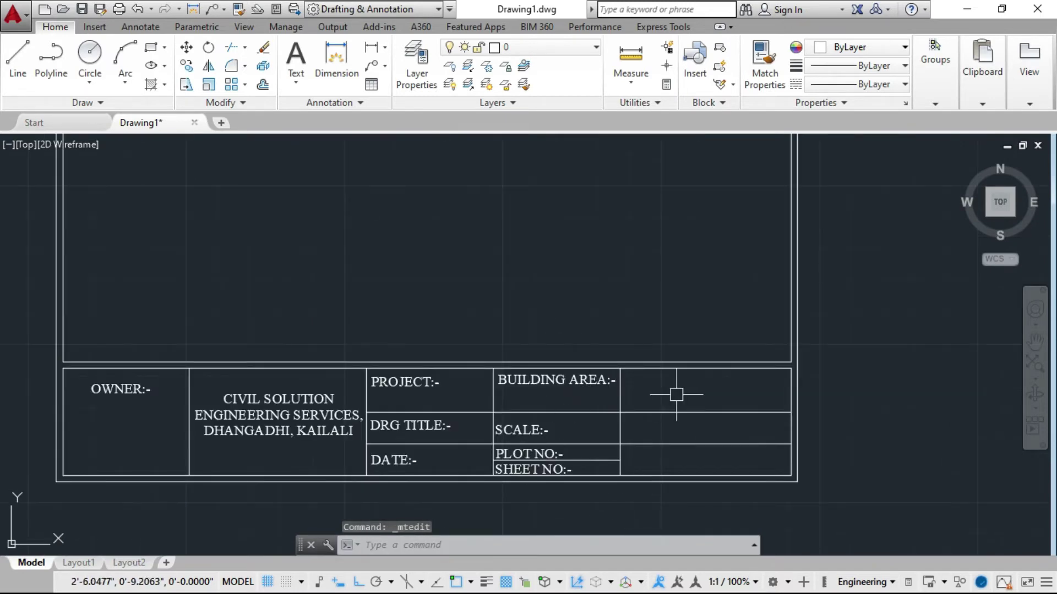
{"action": "scroll", "coordinate": [694, 385], "scroll_direction": "up", "scroll_amount": 2}
{"action": "scroll", "coordinate": [649, 390], "scroll_direction": "down", "scroll_amount": 2}
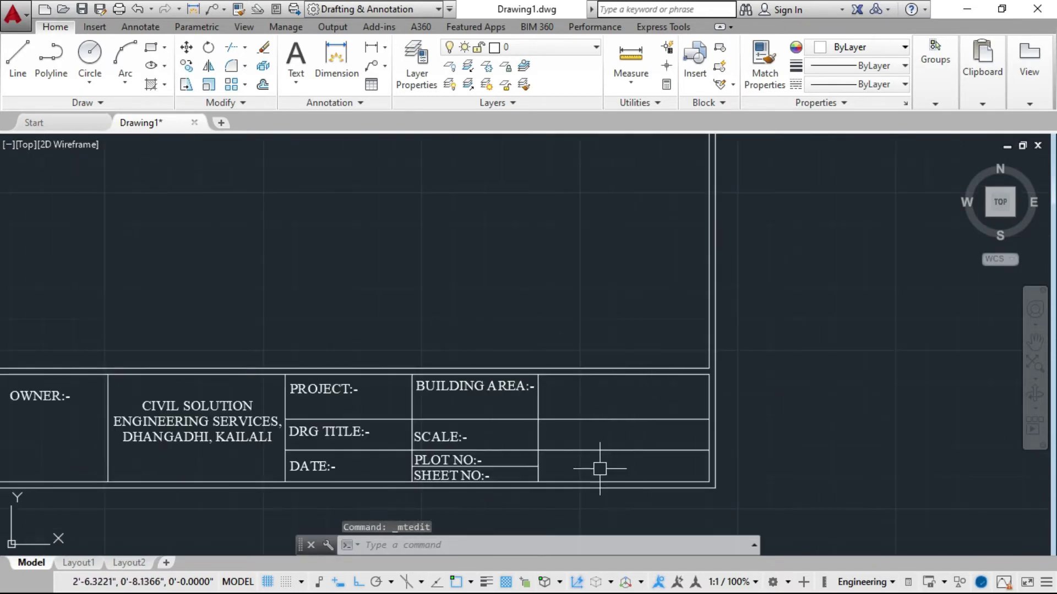
{"action": "scroll", "coordinate": [608, 407], "scroll_direction": "up", "scroll_amount": 2}
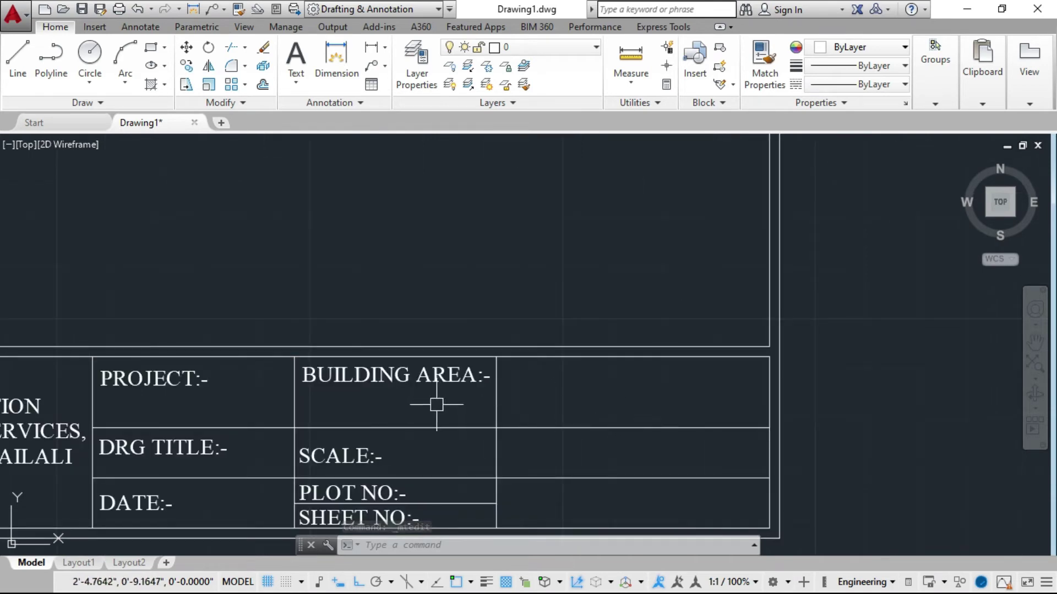
{"action": "scroll", "coordinate": [437, 404], "scroll_direction": "down", "scroll_amount": 2}
{"action": "scroll", "coordinate": [358, 439], "scroll_direction": "up", "scroll_amount": 4}
{"action": "left_click", "coordinate": [359, 435]}
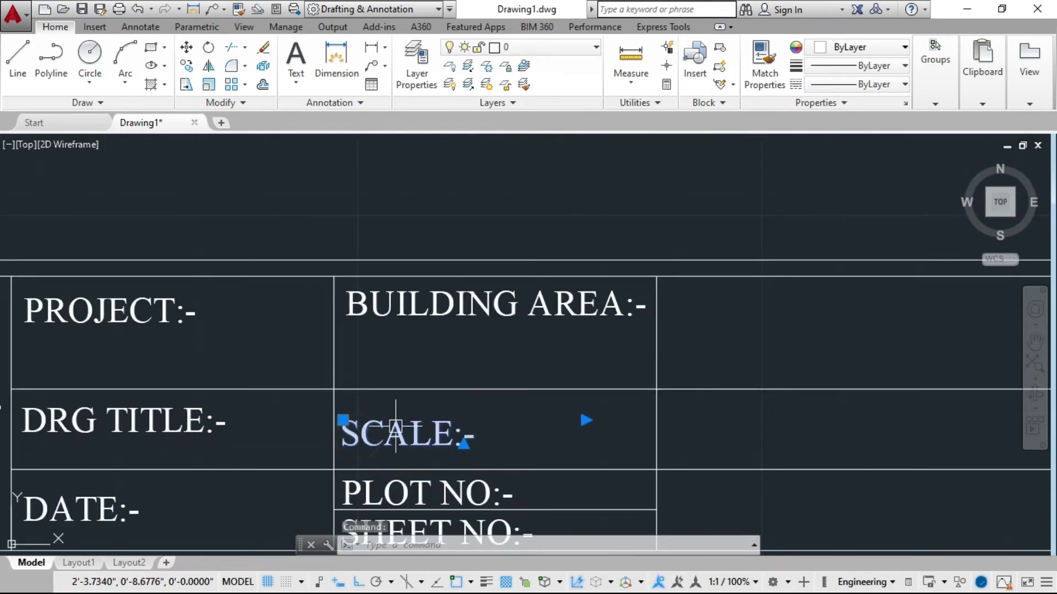
{"action": "type", "text": "cp"}
{"action": "key", "text": "Return"}
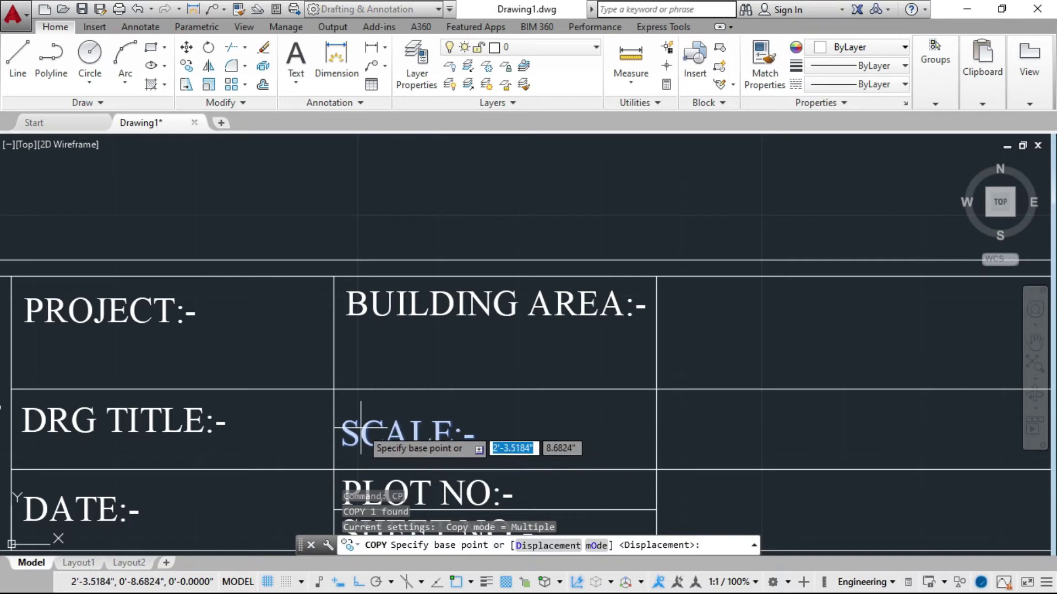
{"action": "left_click", "coordinate": [357, 425]}
{"action": "scroll", "coordinate": [483, 337], "scroll_direction": "down", "scroll_amount": 3}
{"action": "scroll", "coordinate": [479, 372], "scroll_direction": "up", "scroll_amount": 3}
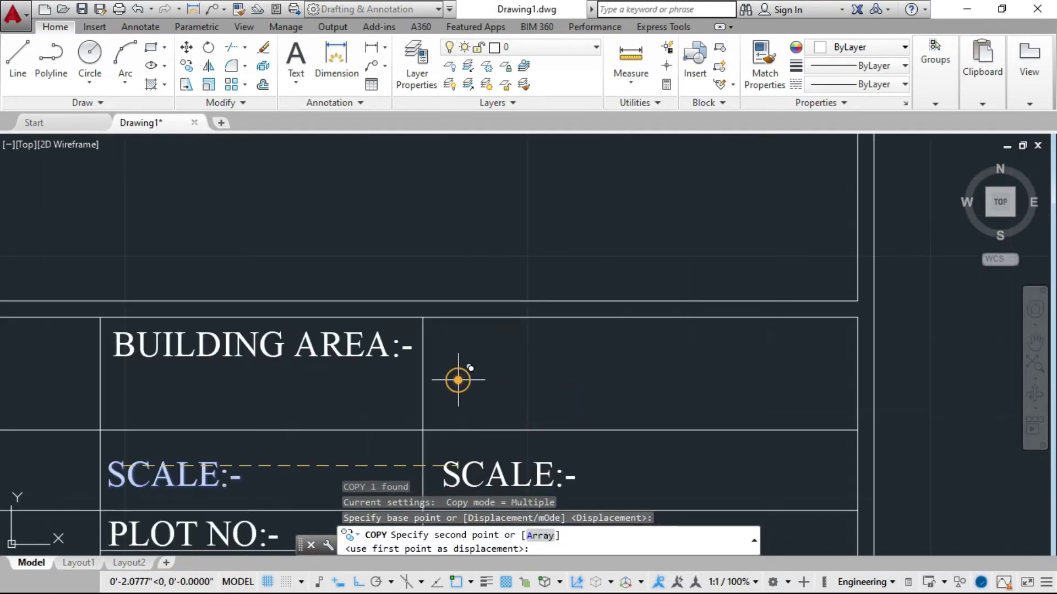
{"action": "left_click", "coordinate": [463, 375]}
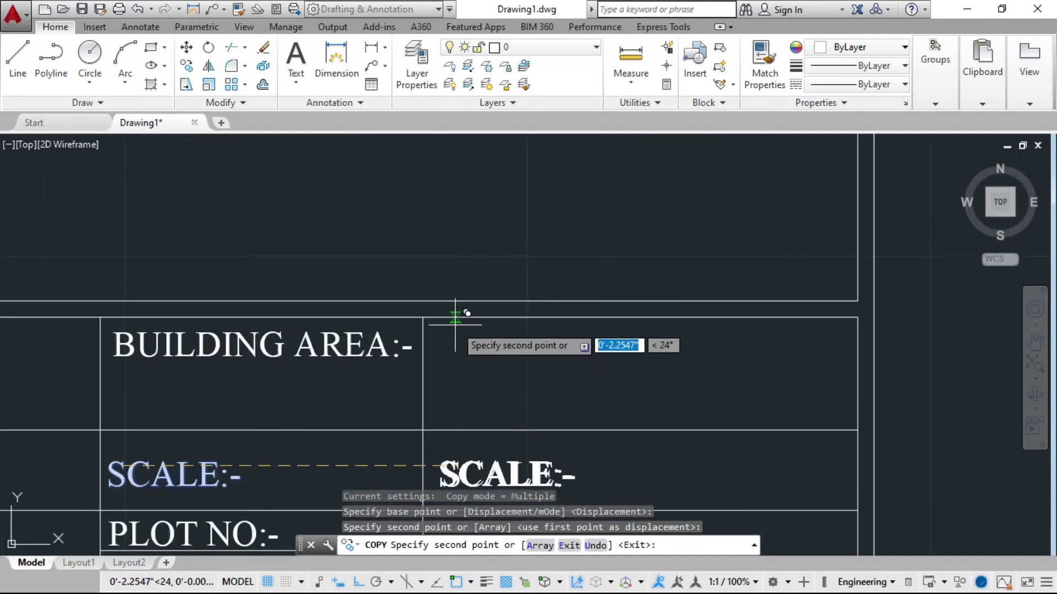
Turn Ortho off, finish placing copies, and open the top right-hand copy for text editing
{"action": "left_click", "coordinate": [357, 582]}
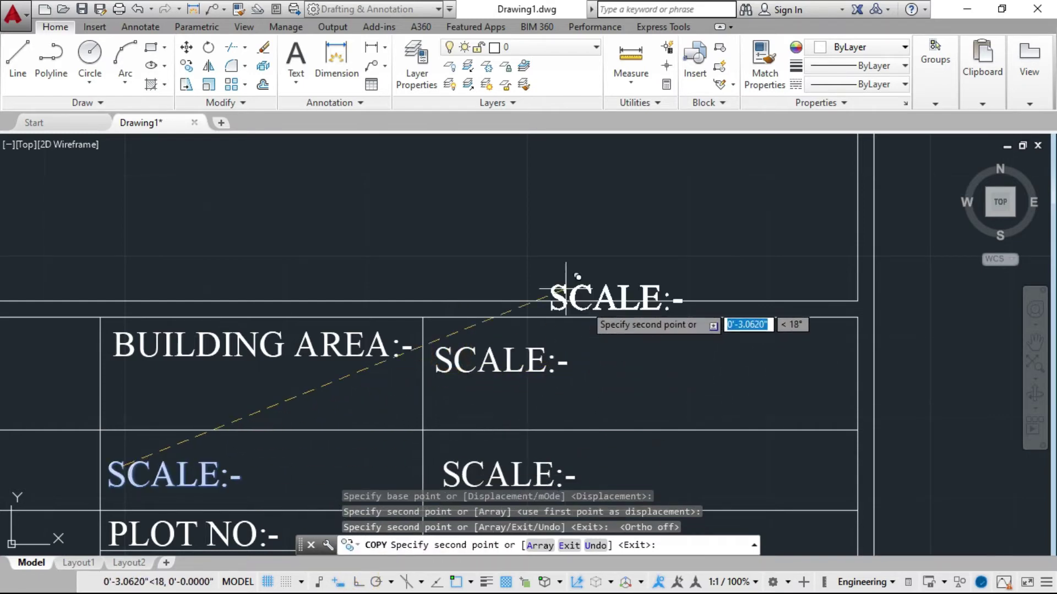
{"action": "scroll", "coordinate": [536, 272], "scroll_direction": "down", "scroll_amount": 4}
{"action": "scroll", "coordinate": [531, 364], "scroll_direction": "up", "scroll_amount": 5}
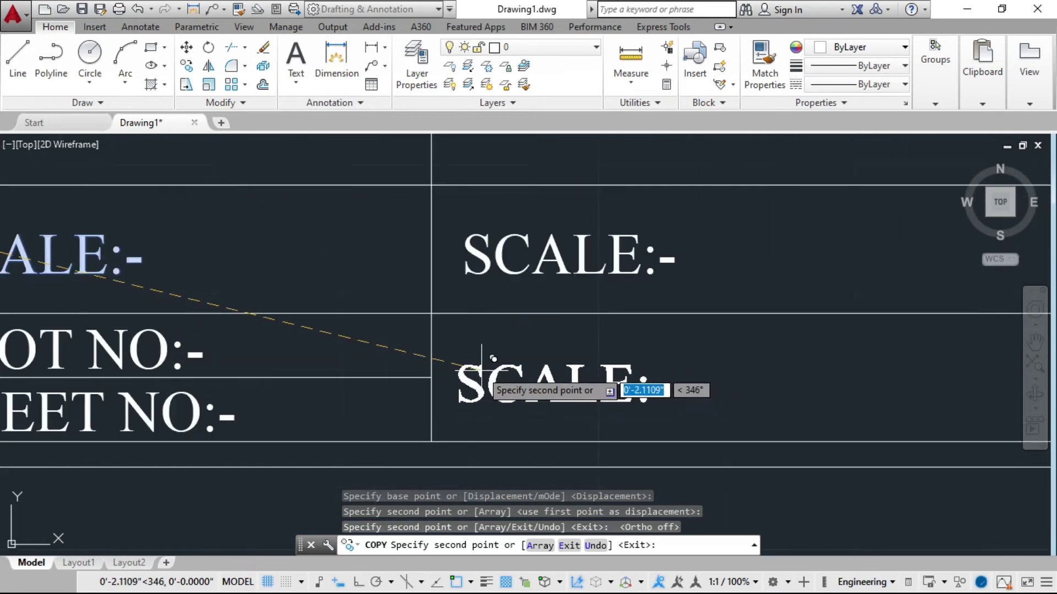
{"action": "key", "text": "Escape"}
{"action": "key", "text": "Escape"}
{"action": "scroll", "coordinate": [564, 408], "scroll_direction": "down", "scroll_amount": 4}
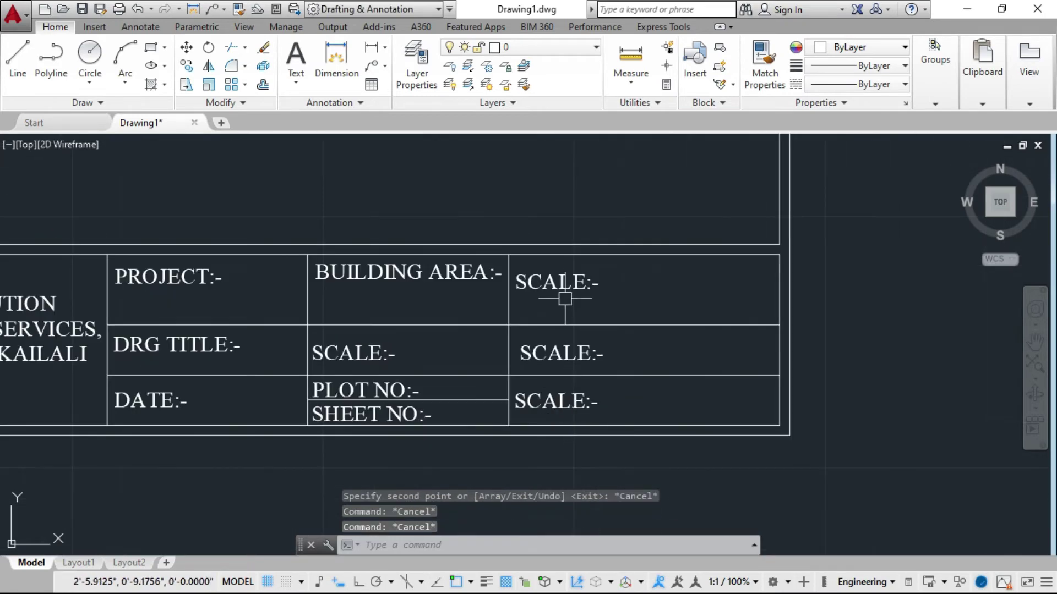
{"action": "double_click", "coordinate": [562, 284]}
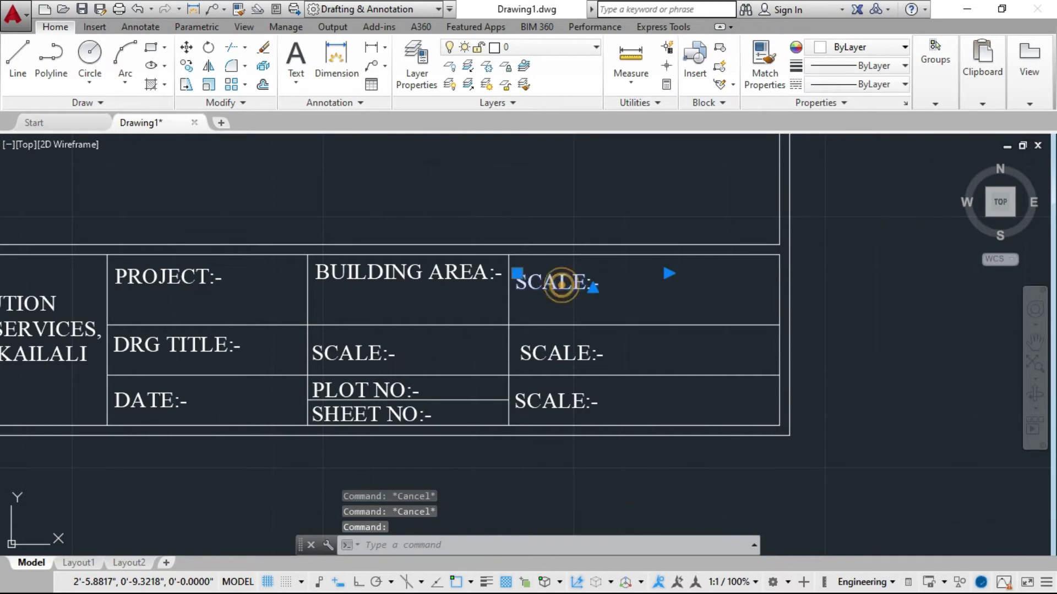
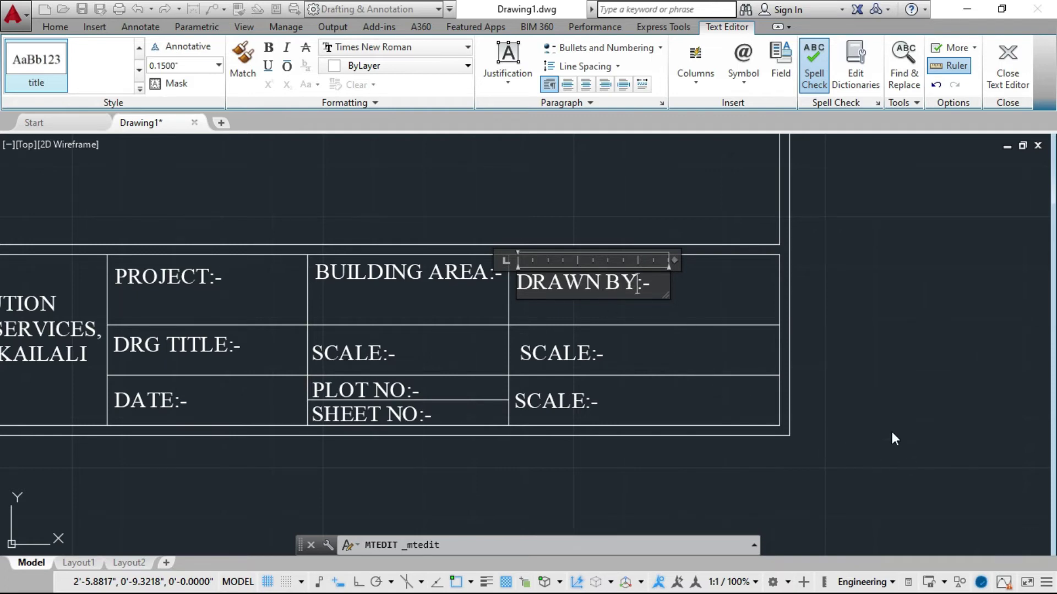
Replace SCALE with CHECKED BY in the middle-right title-block label
{"action": "left_click", "coordinate": [601, 497]}
{"action": "double_click", "coordinate": [557, 355]}
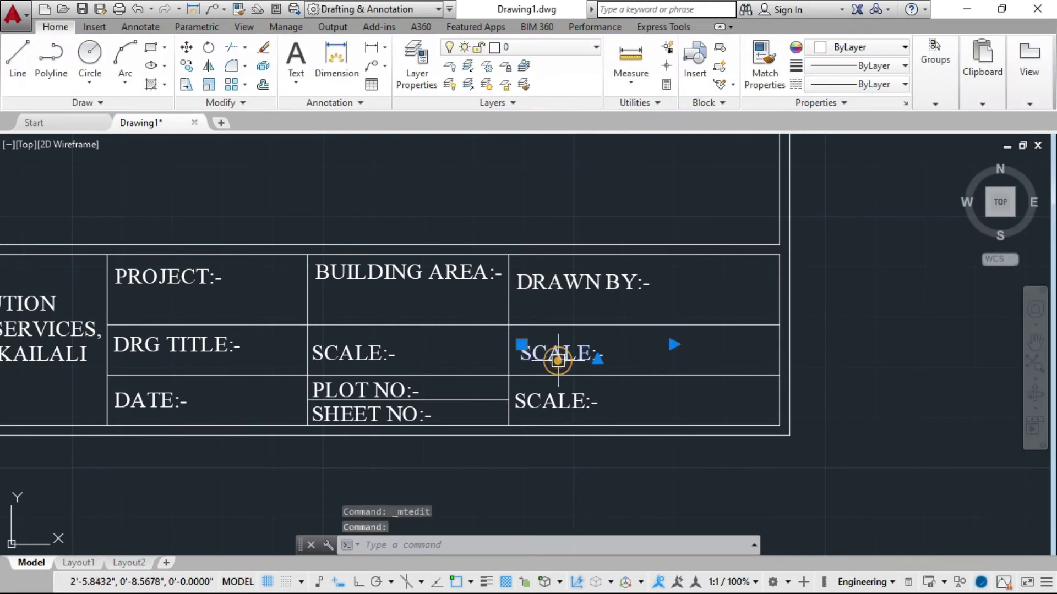
{"action": "left_click_drag", "start_coordinate": [589, 353], "coordinate": [513, 355]}
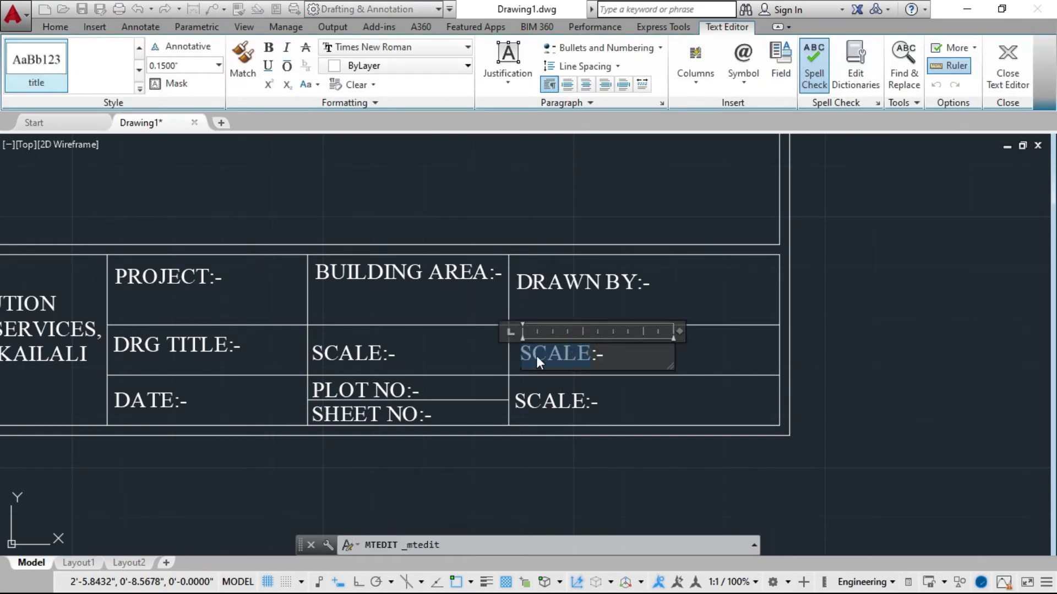
{"action": "key", "text": "BackSpace"}
{"action": "type", "text": "HECKED B"}
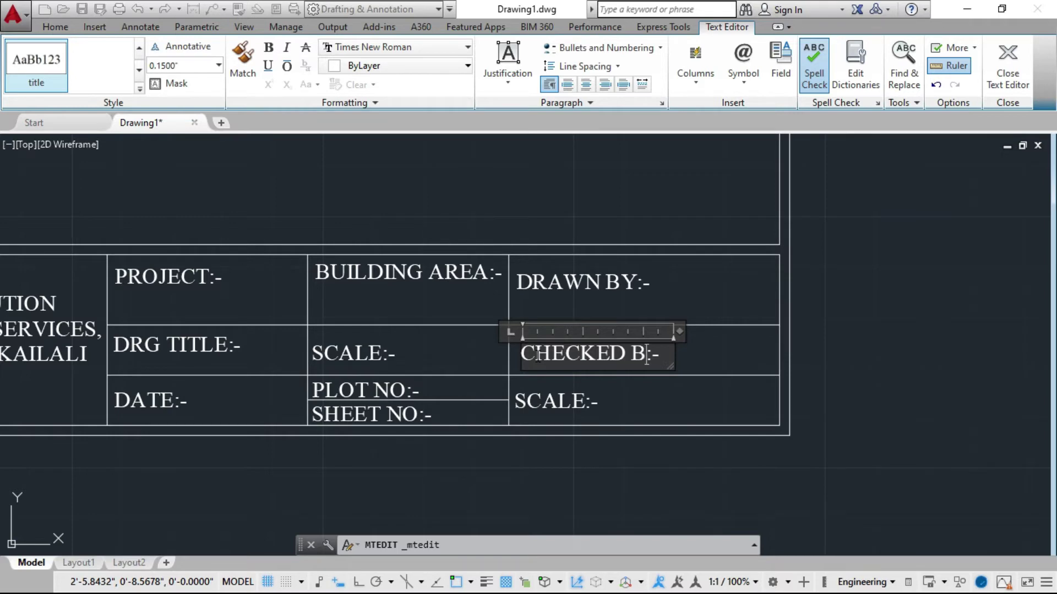
{"action": "type", "text": "Y"}
{"action": "left_click", "coordinate": [636, 478]}
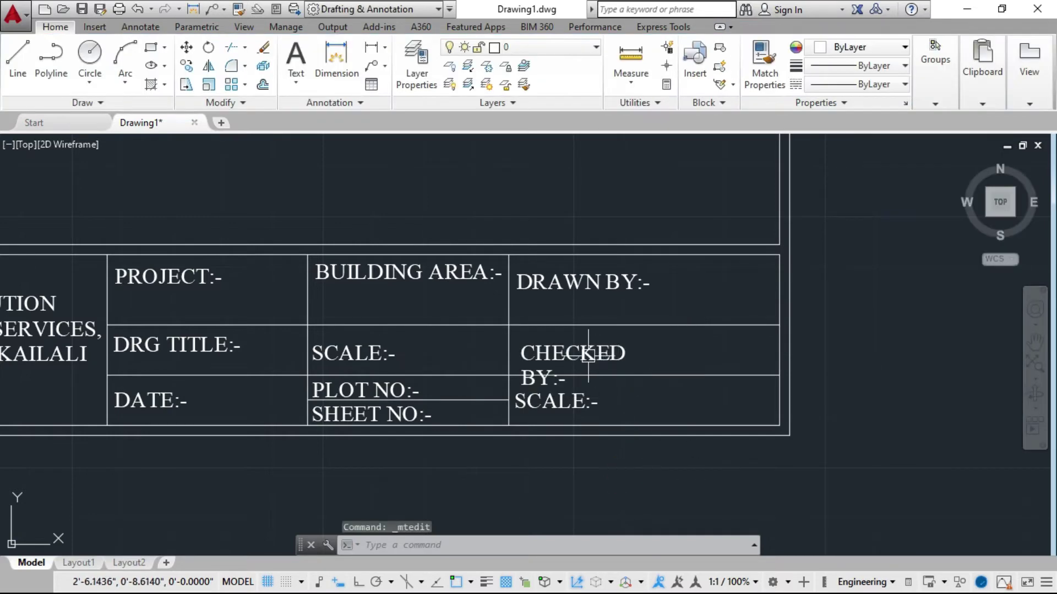
Widen the CHECKED BY:- label so it fits on a single line
{"action": "left_click", "coordinate": [605, 353]}
{"action": "left_click", "coordinate": [674, 344]}
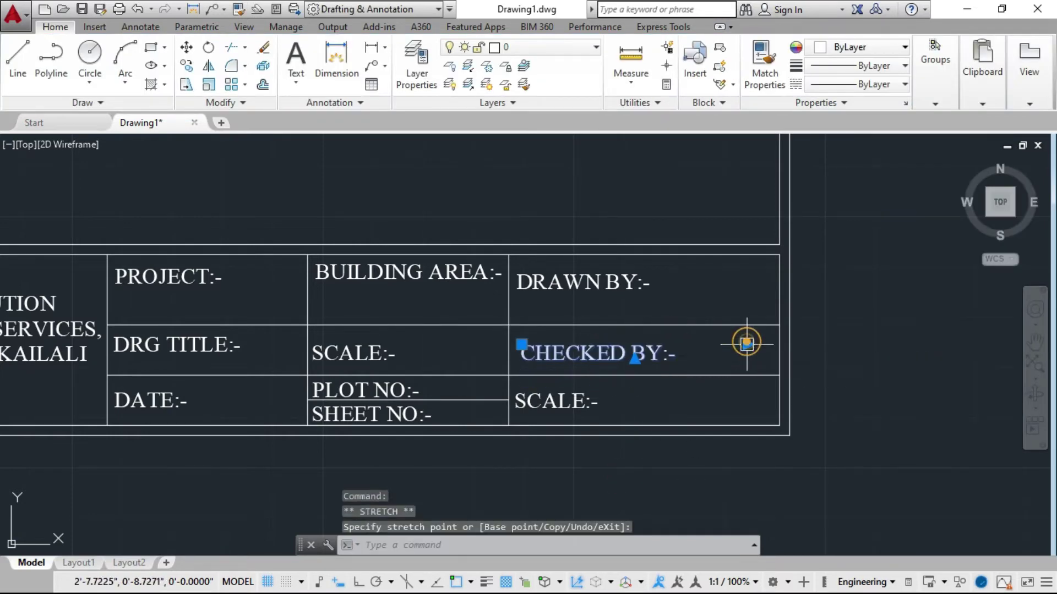
{"action": "scroll", "coordinate": [519, 350], "scroll_direction": "up", "scroll_amount": 3}
{"action": "scroll", "coordinate": [524, 330], "scroll_direction": "up", "scroll_amount": 2}
{"action": "left_click", "coordinate": [523, 325]}
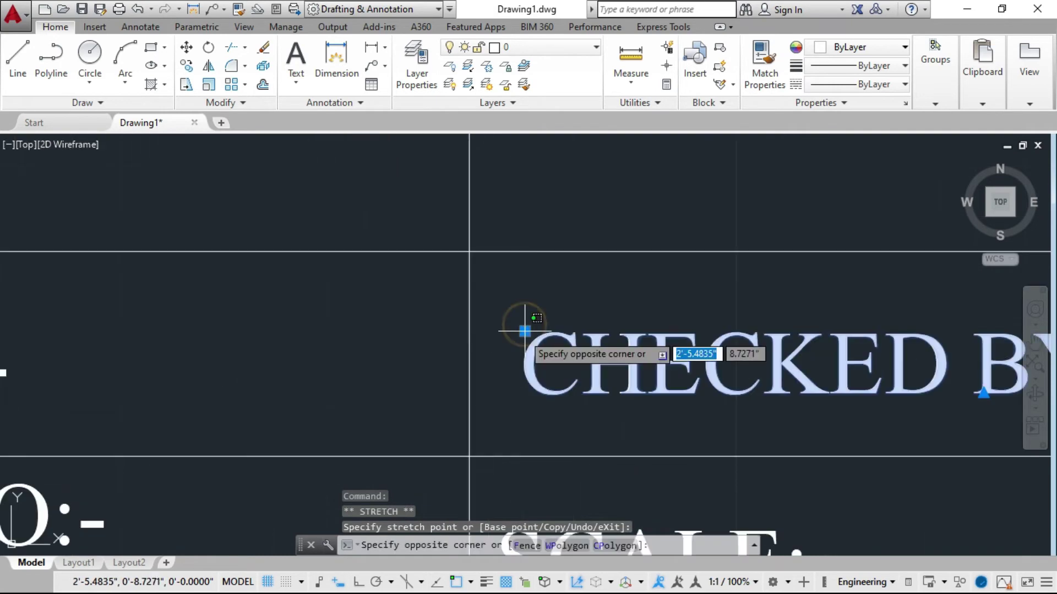
{"action": "left_click", "coordinate": [526, 330]}
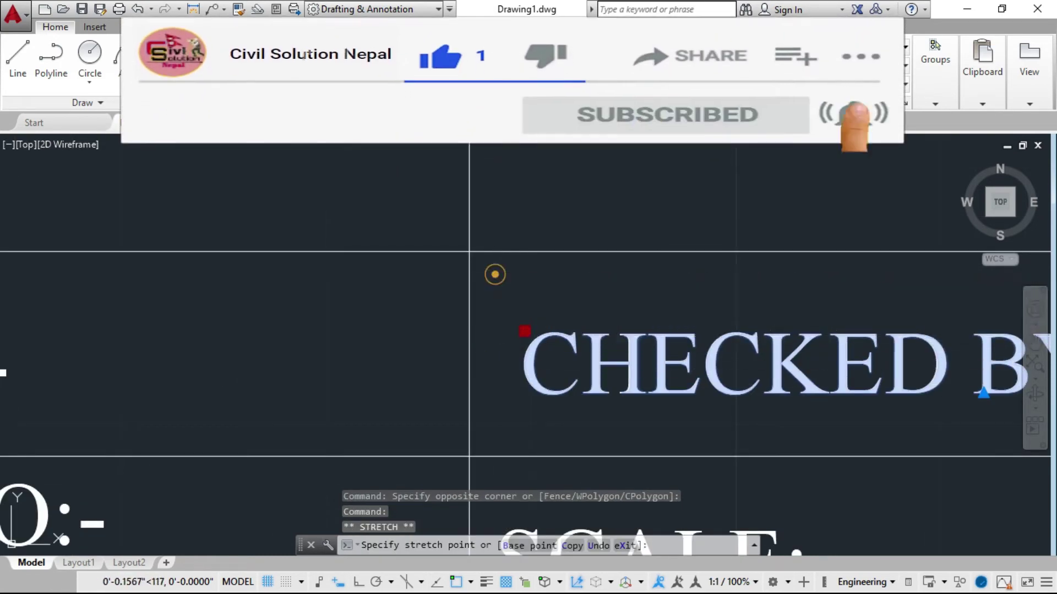
{"action": "scroll", "coordinate": [495, 273], "scroll_direction": "down", "scroll_amount": 3}
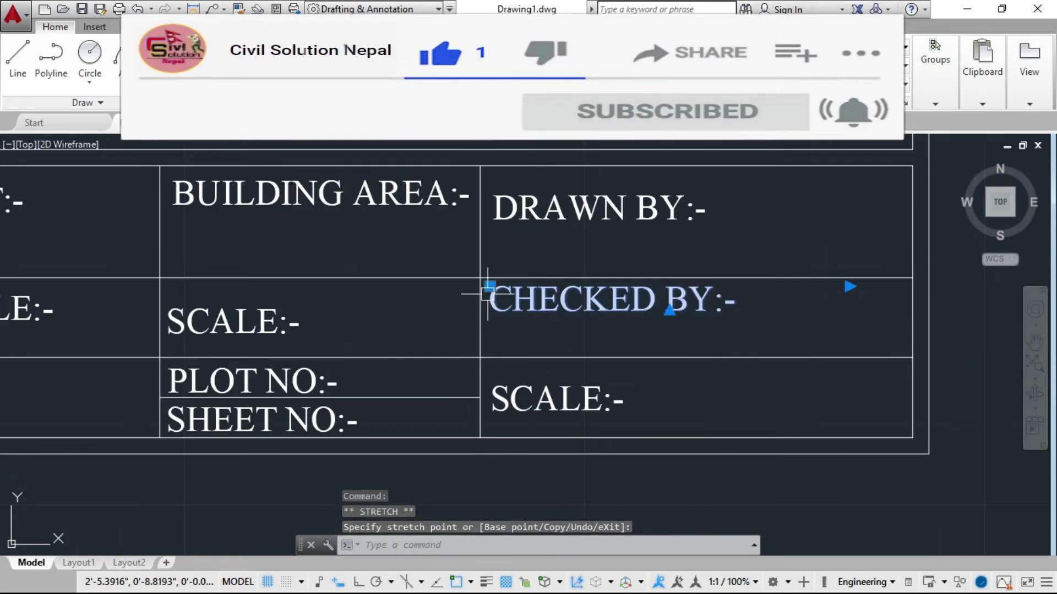
{"action": "key", "text": "Escape"}
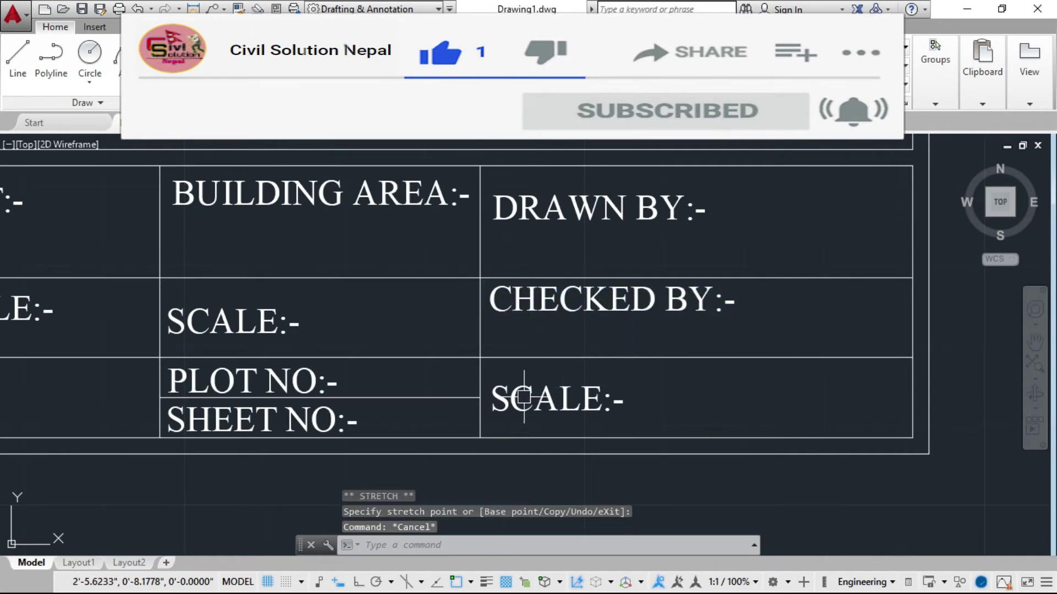
{"action": "left_click", "coordinate": [524, 397]}
Replace SCALE with APPROVED BY in the bottom-right title-block label
{"action": "double_click", "coordinate": [509, 401]}
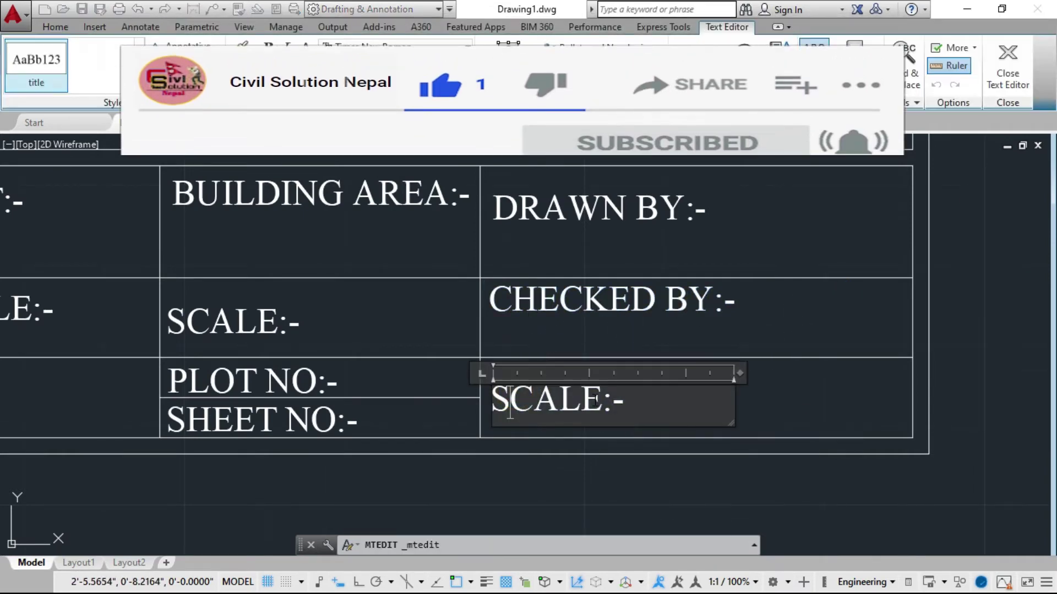
{"action": "left_click_drag", "start_coordinate": [597, 401], "coordinate": [476, 400]}
{"action": "key", "text": "BackSpace"}
{"action": "type", "text": "A"}
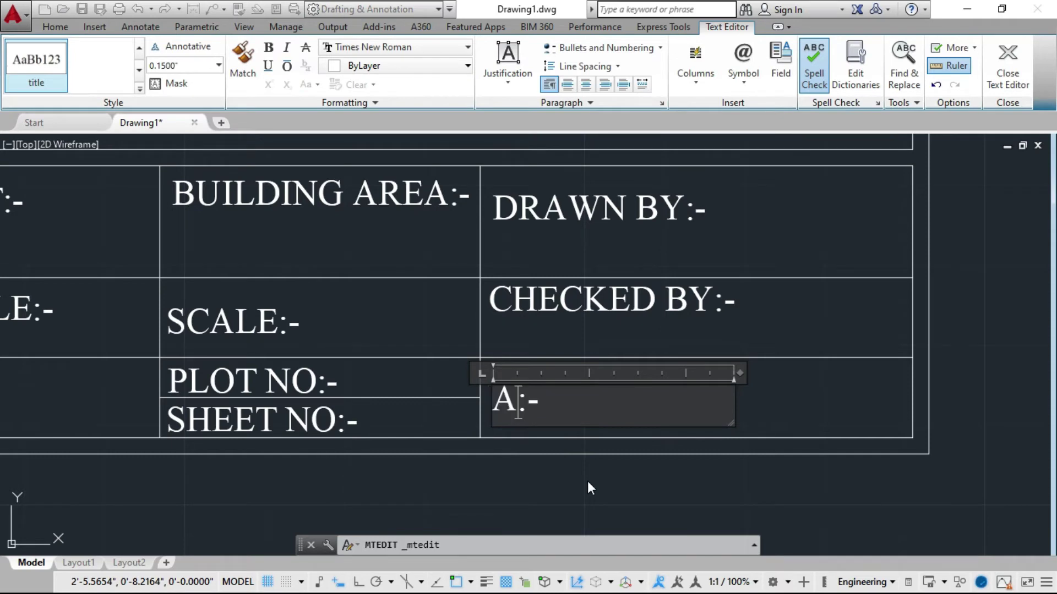
{"action": "type", "text": "PPRO"}
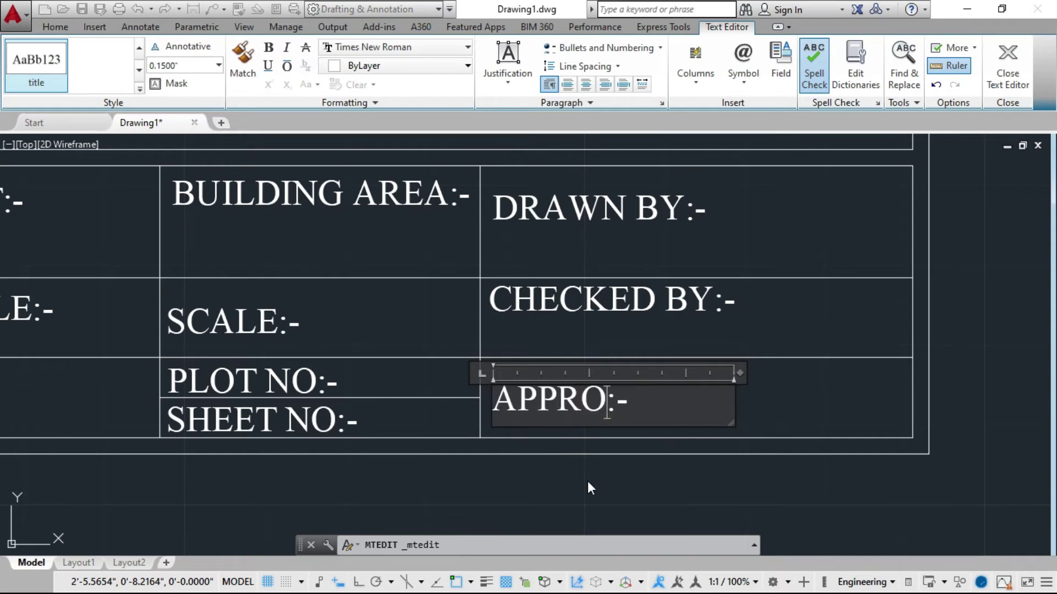
{"action": "type", "text": "VED"}
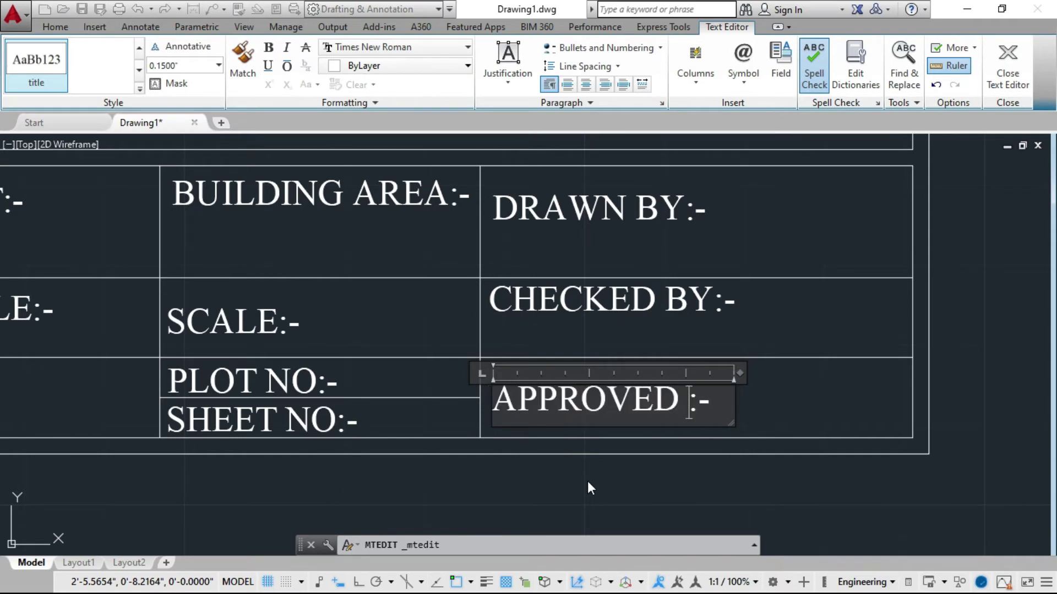
{"action": "type", "text": " BY"}
{"action": "left_click", "coordinate": [577, 509]}
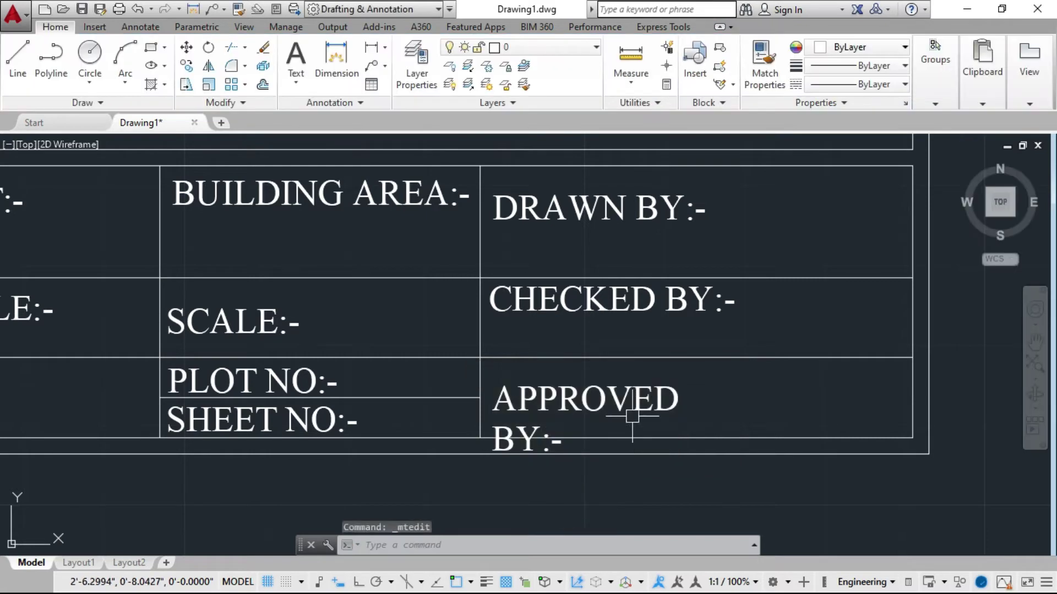
Stretch the APPROVED BY:- label's width so it sits on one line
{"action": "left_click", "coordinate": [632, 417]}
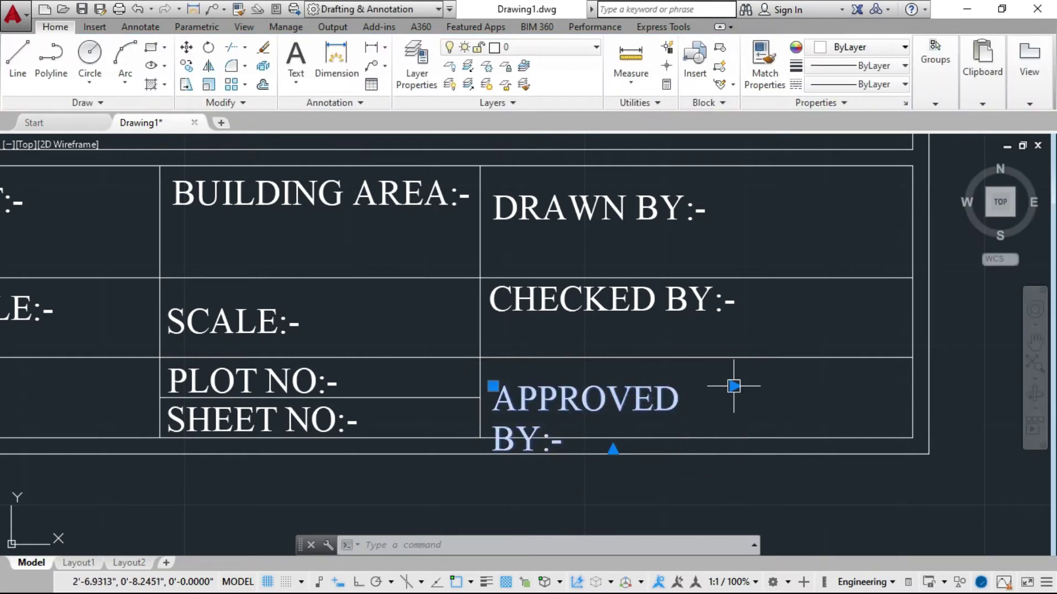
{"action": "left_click", "coordinate": [733, 387]}
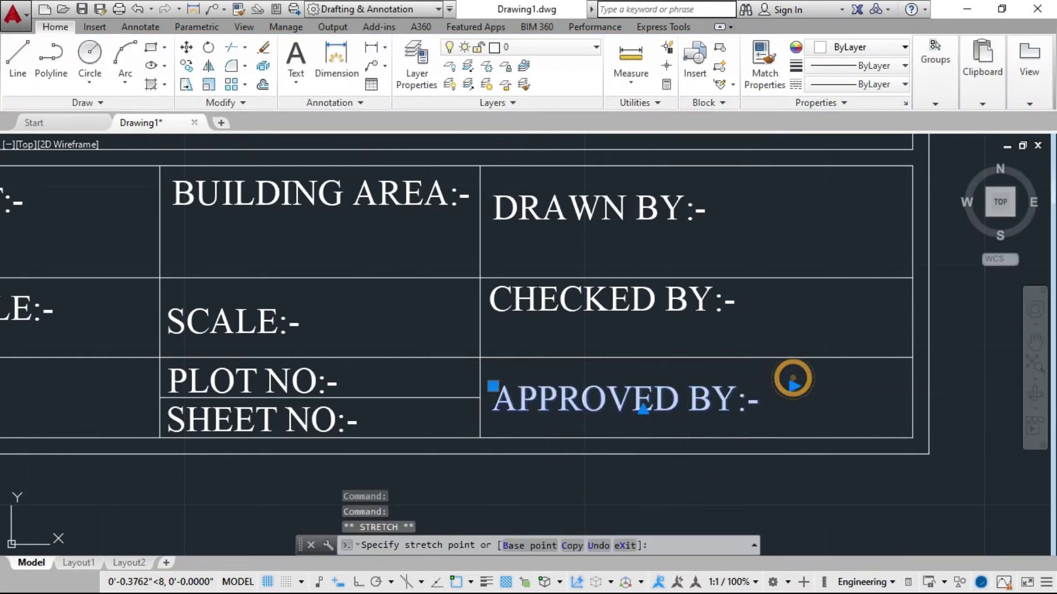
{"action": "left_click", "coordinate": [794, 387]}
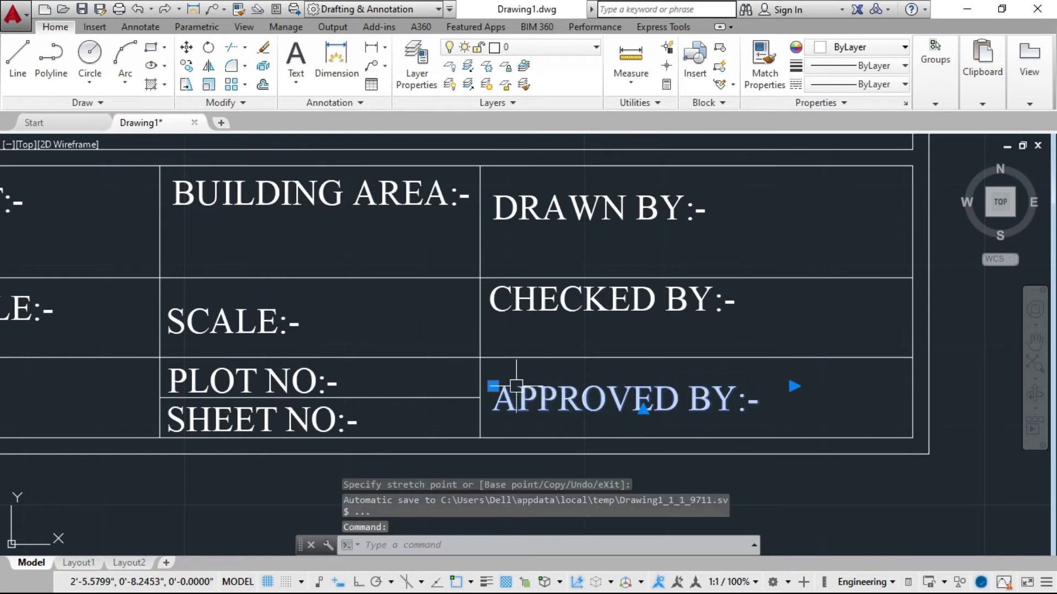
{"action": "left_click", "coordinate": [492, 386]}
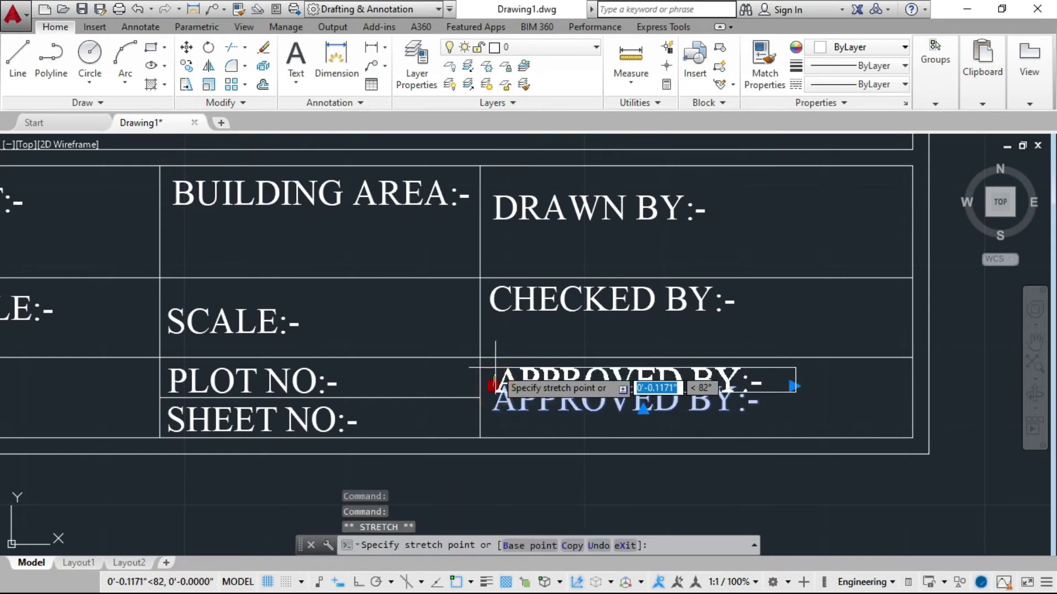
{"action": "key", "text": "Escape"}
{"action": "scroll", "coordinate": [551, 379], "scroll_direction": "up", "scroll_amount": 2}
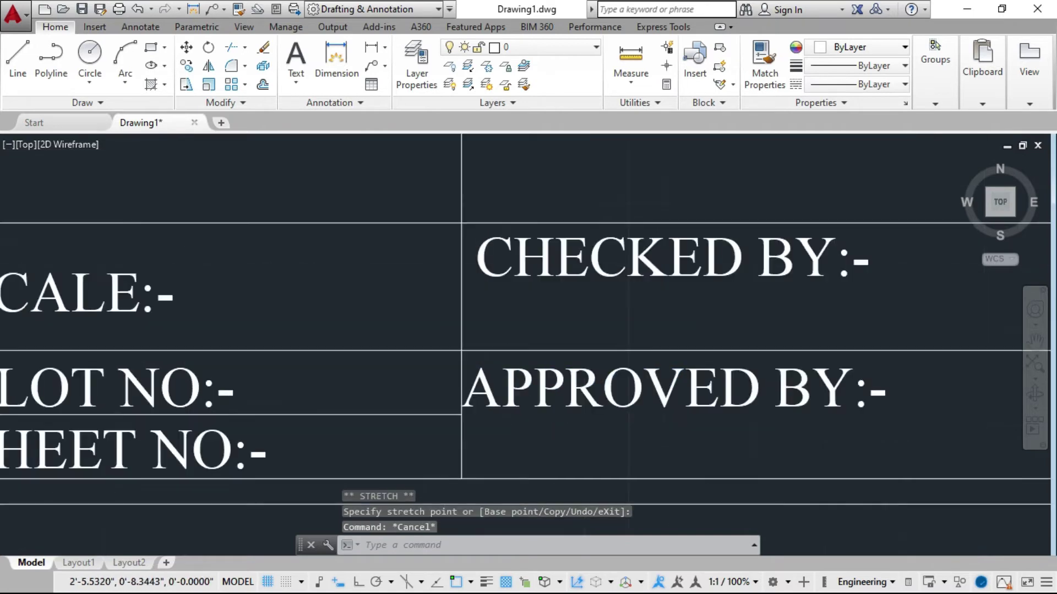
{"action": "scroll", "coordinate": [523, 375], "scroll_direction": "up", "scroll_amount": 3}
{"action": "left_click", "coordinate": [386, 364]}
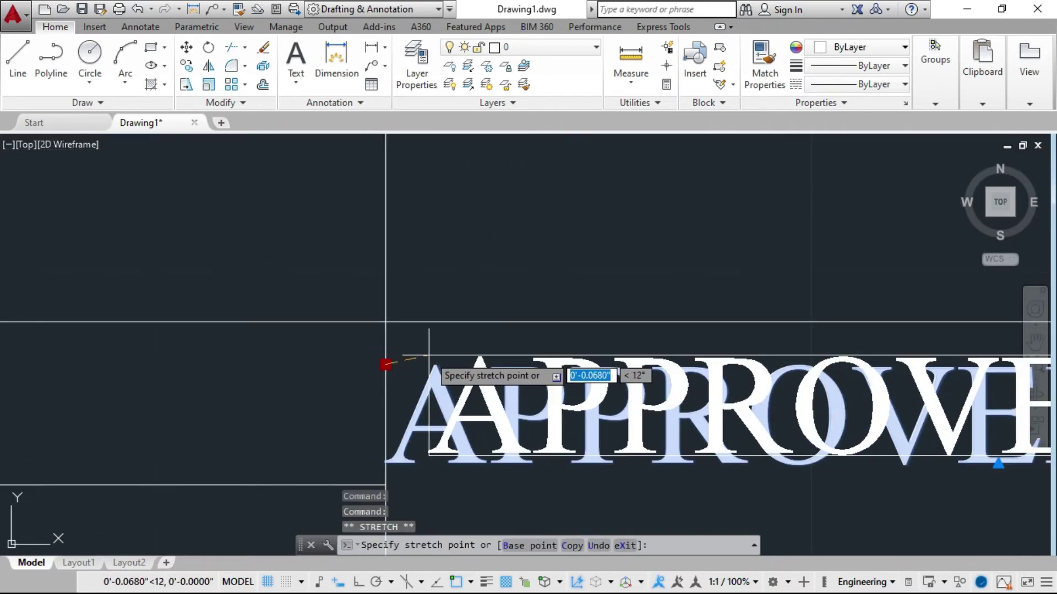
{"action": "key", "text": "Escape"}
{"action": "scroll", "coordinate": [458, 459], "scroll_direction": "down", "scroll_amount": 4}
Check the DRAWN BY:- label's position, cancelling the move and clearing selection
{"action": "left_click", "coordinate": [474, 257]}
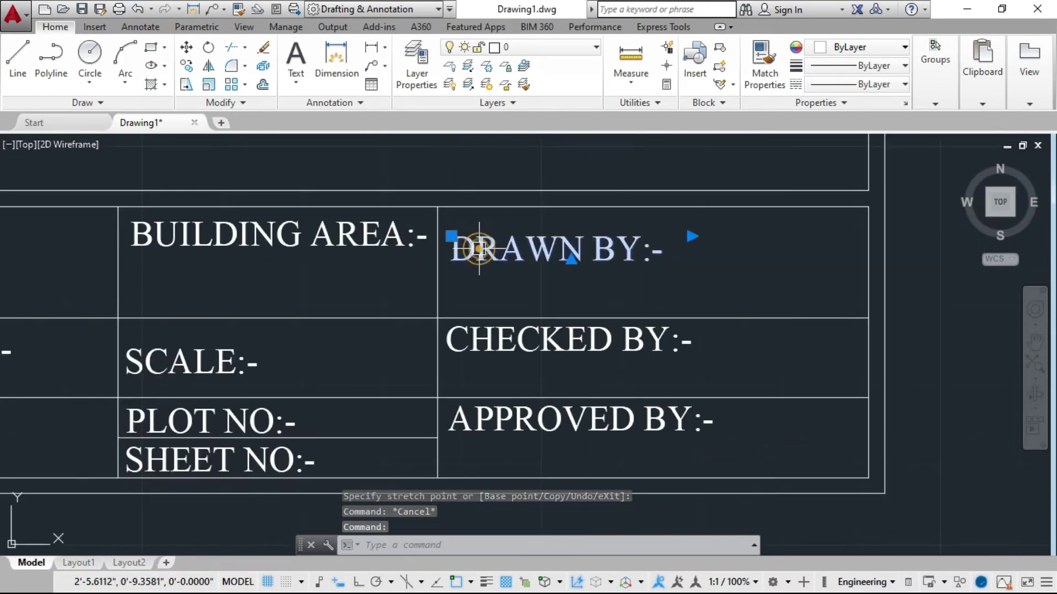
{"action": "left_click", "coordinate": [451, 237]}
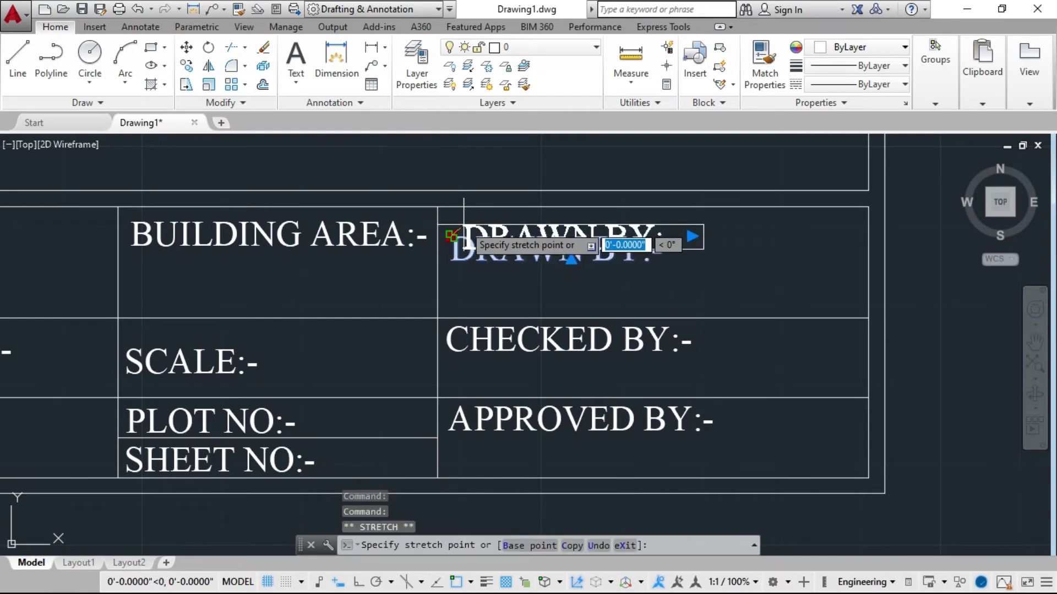
{"action": "key", "text": "Escape"}
{"action": "scroll", "coordinate": [443, 243], "scroll_direction": "up", "scroll_amount": 2}
{"action": "scroll", "coordinate": [457, 237], "scroll_direction": "up", "scroll_amount": 2}
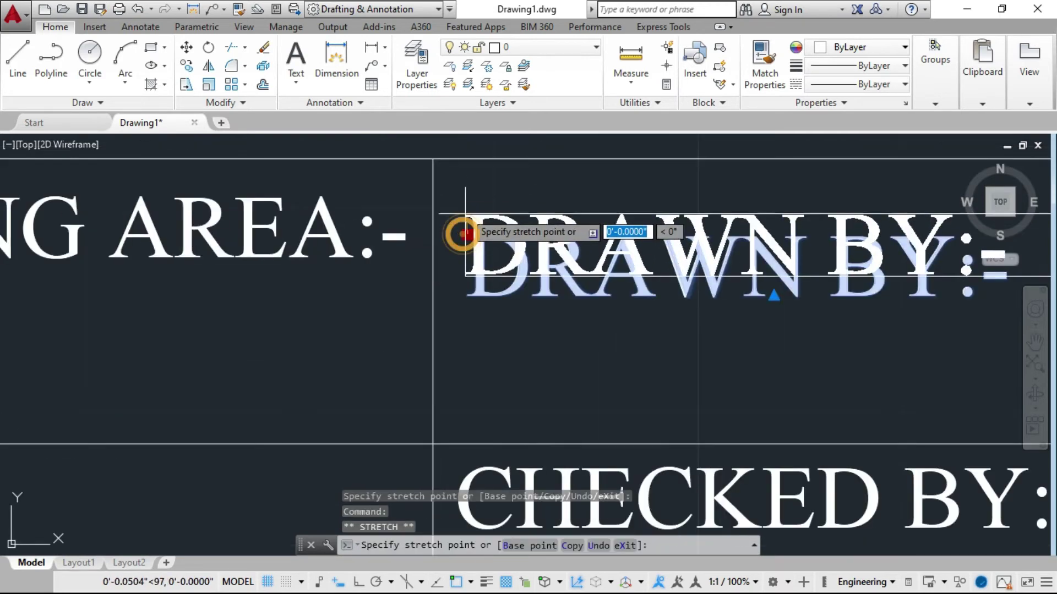
{"action": "key", "text": "Escape"}
{"action": "scroll", "coordinate": [469, 304], "scroll_direction": "down", "scroll_amount": 3}
Zoom out to view the whole title block, then zoom in on the OWNER cell
{"action": "scroll", "coordinate": [530, 314], "scroll_direction": "down", "scroll_amount": 2}
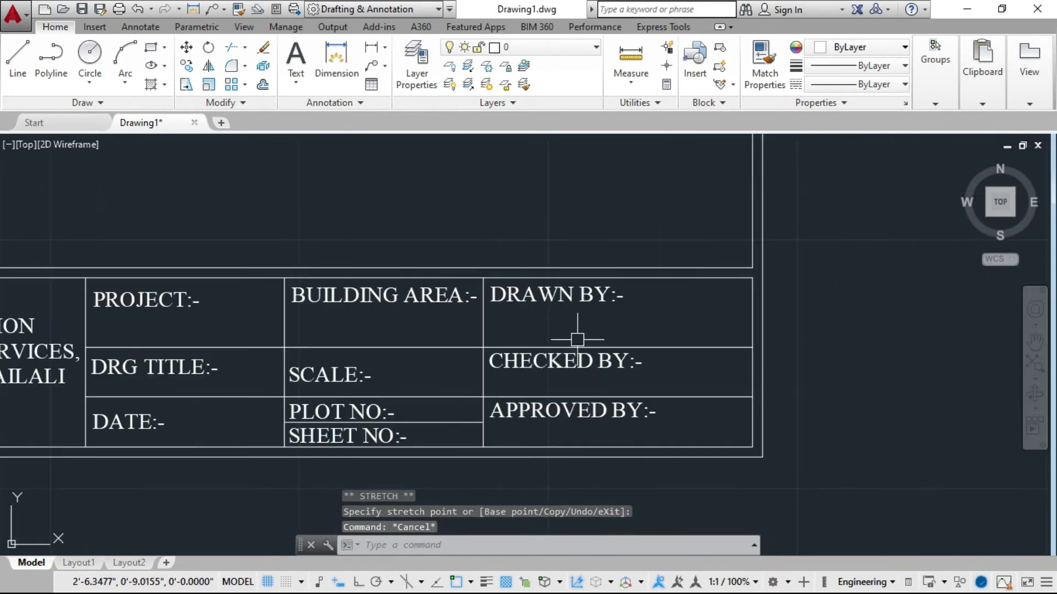
{"action": "scroll", "coordinate": [760, 373], "scroll_direction": "down", "scroll_amount": 2}
{"action": "scroll", "coordinate": [759, 375], "scroll_direction": "down", "scroll_amount": 2}
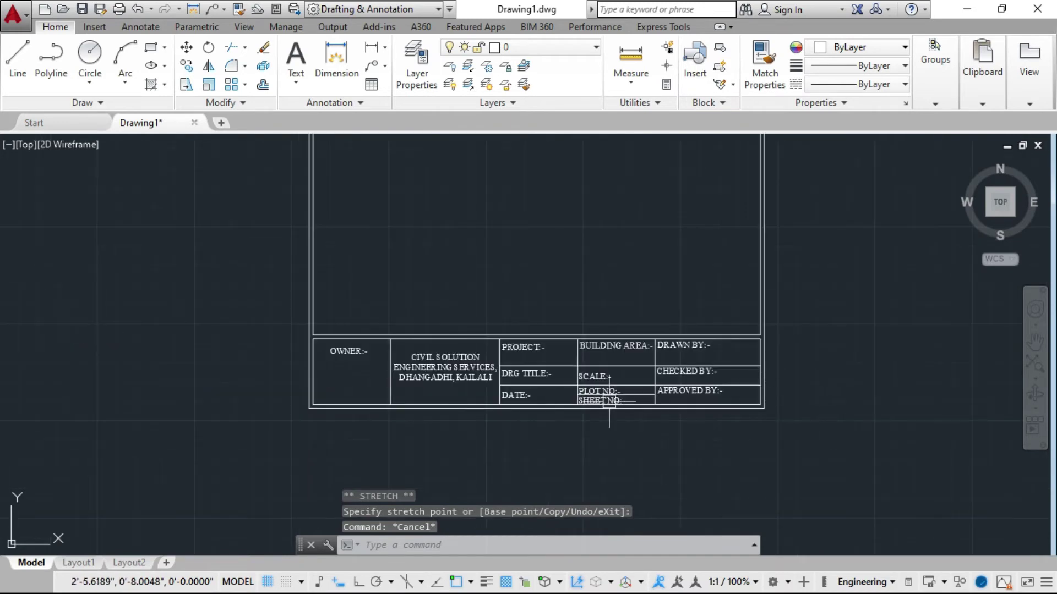
{"action": "scroll", "coordinate": [434, 396], "scroll_direction": "up", "scroll_amount": 2}
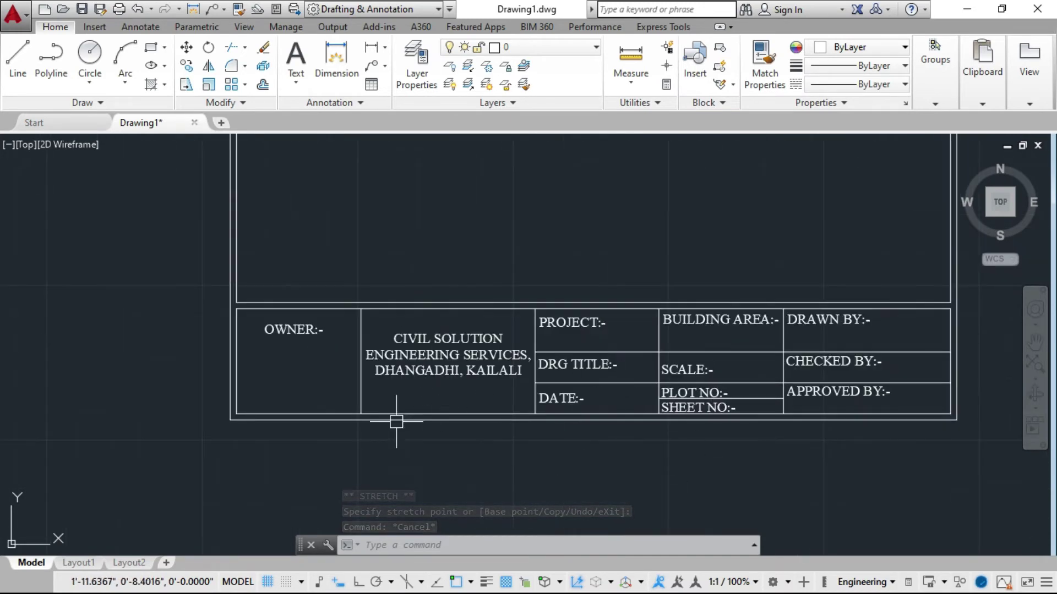
{"action": "scroll", "coordinate": [394, 422], "scroll_direction": "down", "scroll_amount": 4}
{"action": "scroll", "coordinate": [449, 423], "scroll_direction": "up", "scroll_amount": 4}
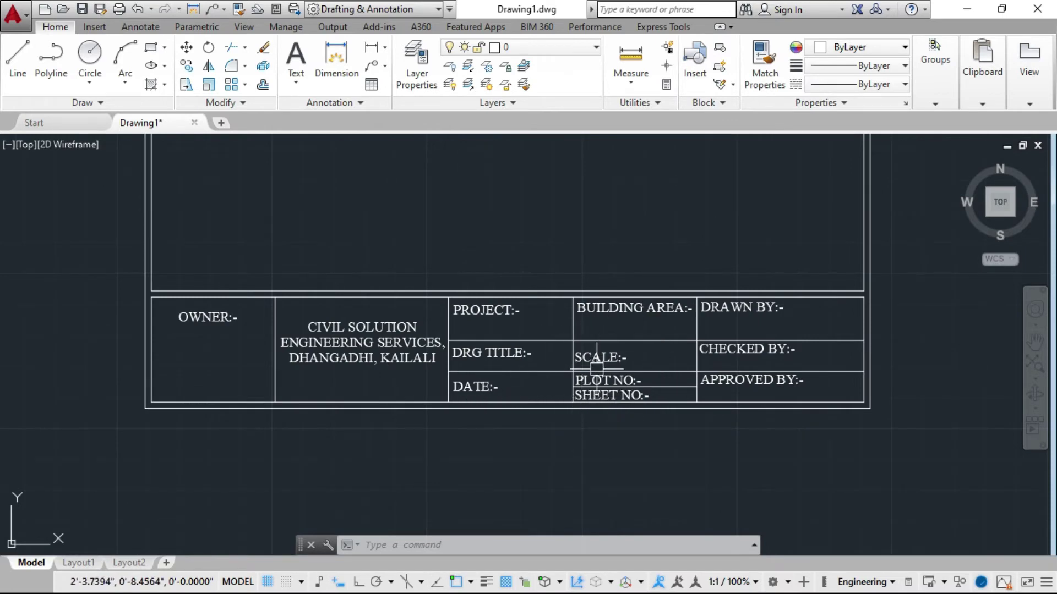
{"action": "scroll", "coordinate": [722, 414], "scroll_direction": "down", "scroll_amount": 2}
{"action": "scroll", "coordinate": [466, 446], "scroll_direction": "down", "scroll_amount": 2}
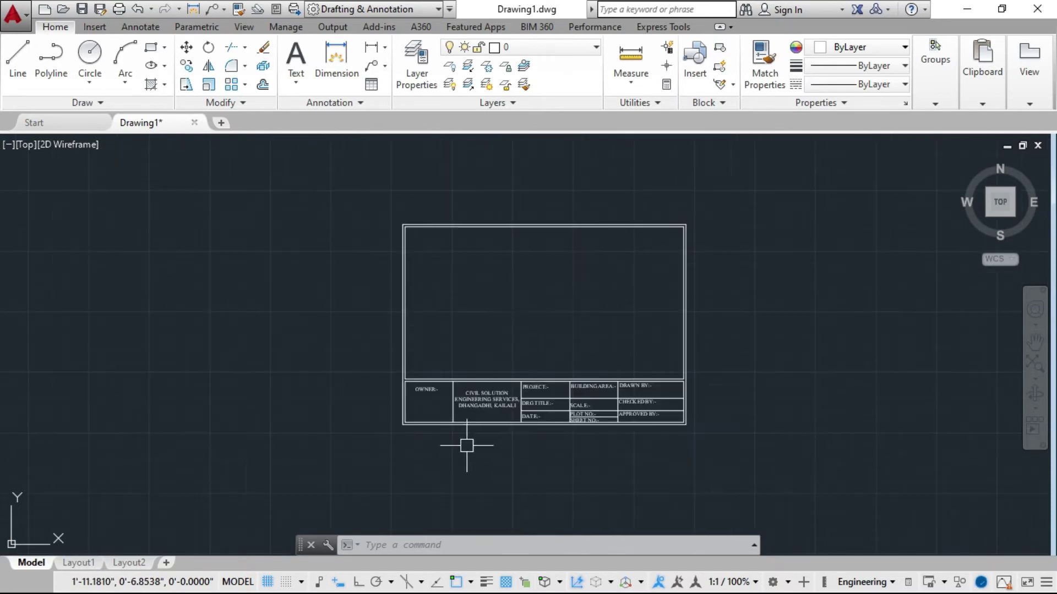
{"action": "scroll", "coordinate": [498, 429], "scroll_direction": "up", "scroll_amount": 4}
{"action": "scroll", "coordinate": [448, 393], "scroll_direction": "down", "scroll_amount": 2}
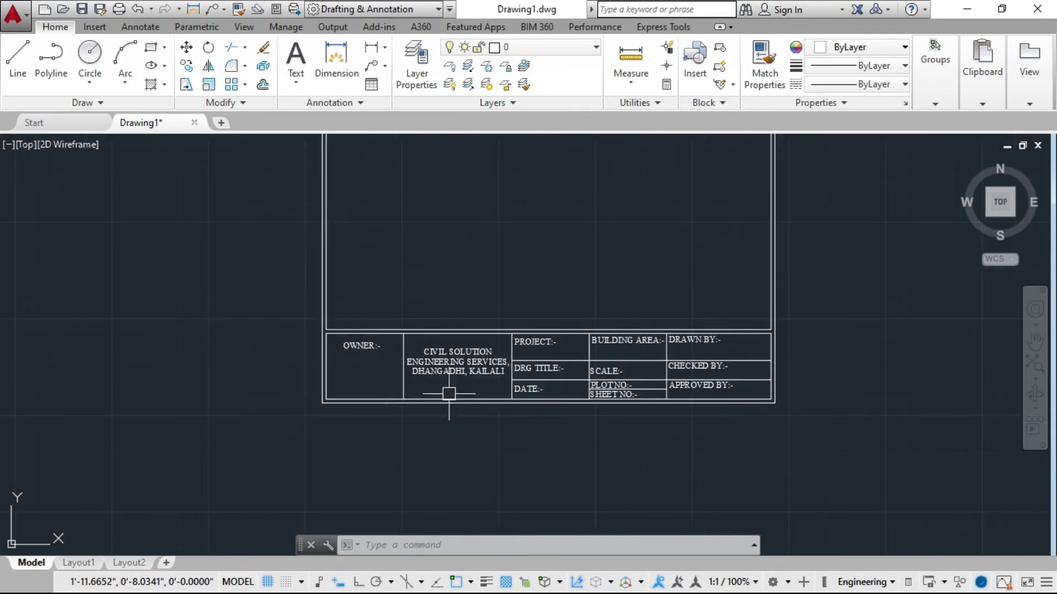
{"action": "scroll", "coordinate": [266, 347], "scroll_direction": "down", "scroll_amount": 2}
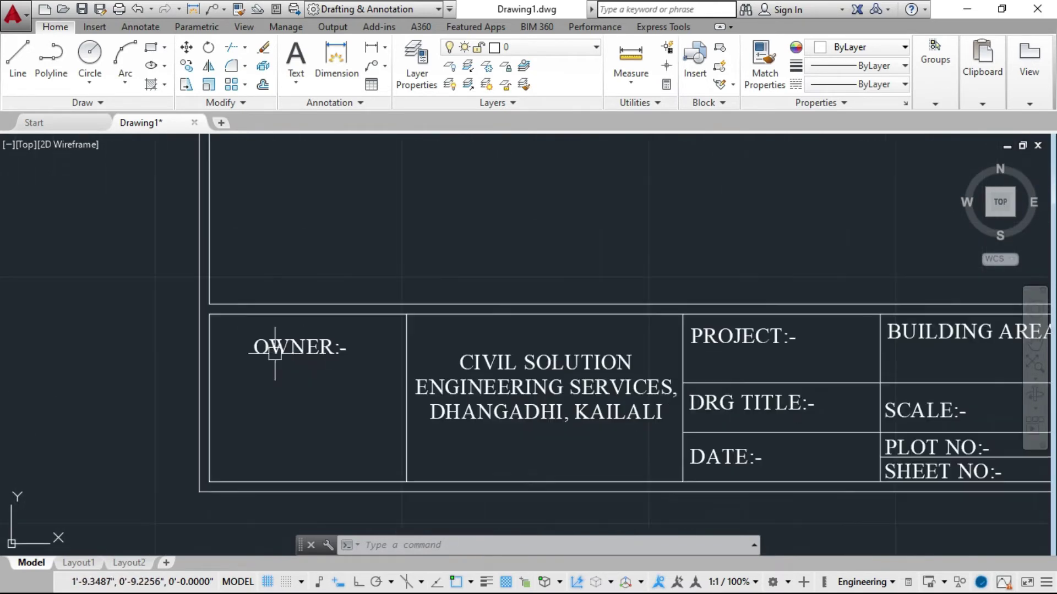
{"action": "scroll", "coordinate": [253, 382], "scroll_direction": "down", "scroll_amount": 4}
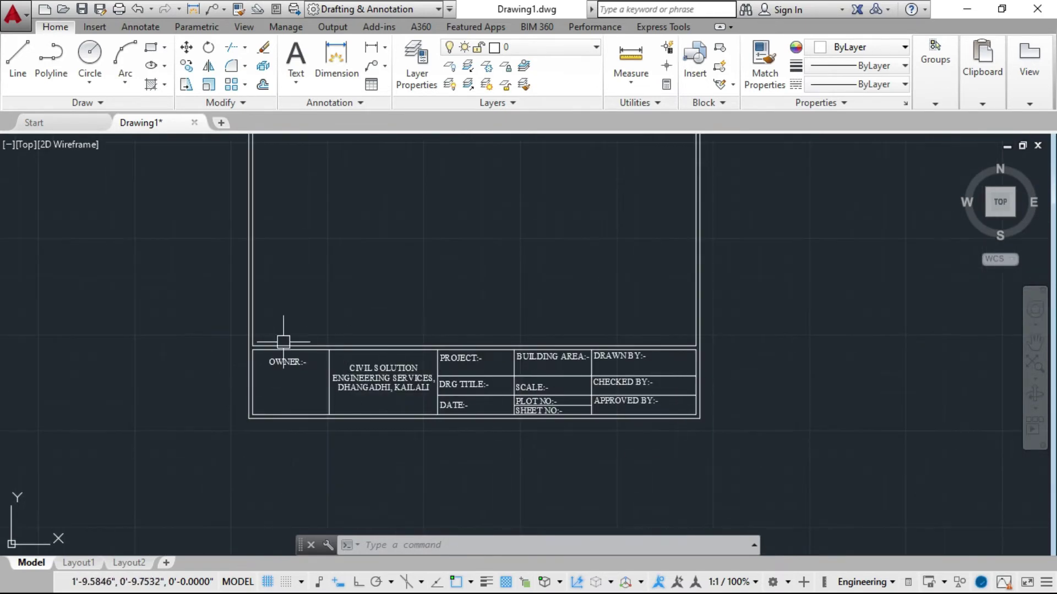
{"action": "scroll", "coordinate": [291, 352], "scroll_direction": "up", "scroll_amount": 4}
{"action": "scroll", "coordinate": [373, 377], "scroll_direction": "up", "scroll_amount": 2}
{"action": "scroll", "coordinate": [346, 369], "scroll_direction": "down", "scroll_amount": 2}
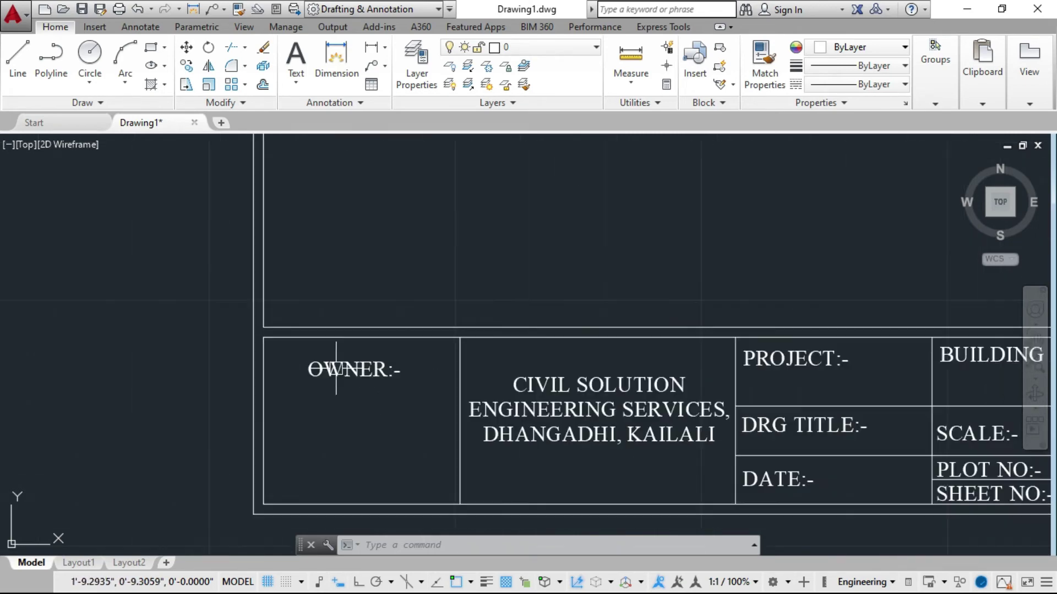
Add the owner's name and address on new lines beneath OWNER:-
{"action": "double_click", "coordinate": [366, 370]}
{"action": "left_click", "coordinate": [407, 369]}
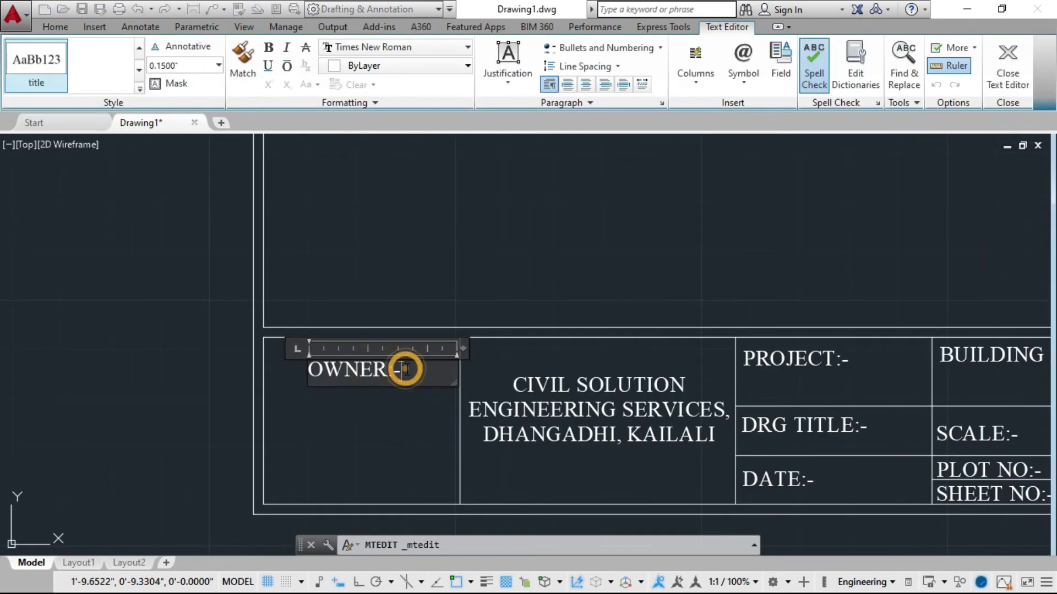
{"action": "key", "text": "Return"}
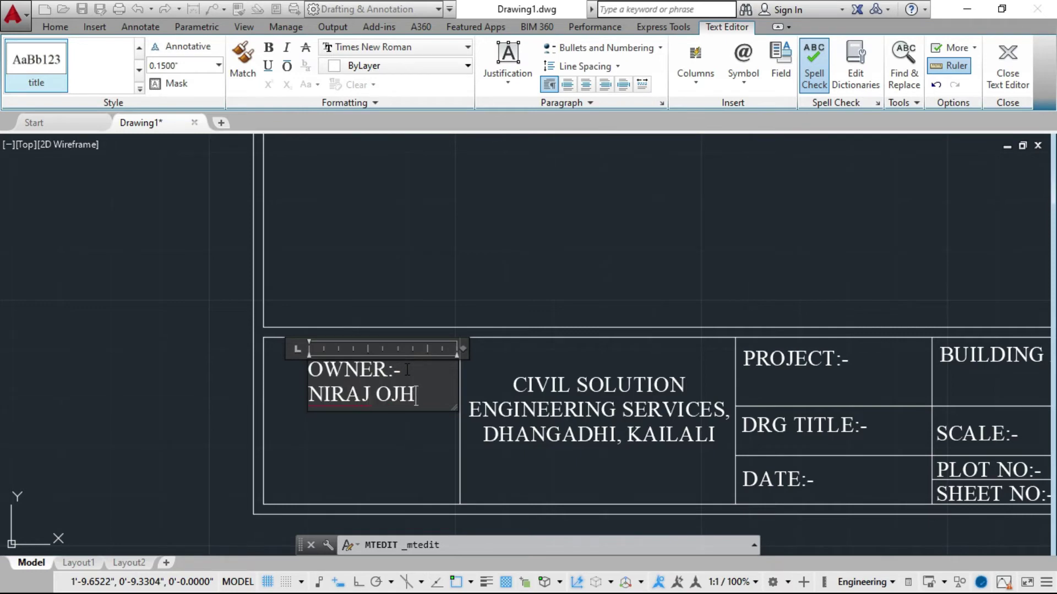
{"action": "key", "text": "Return"}
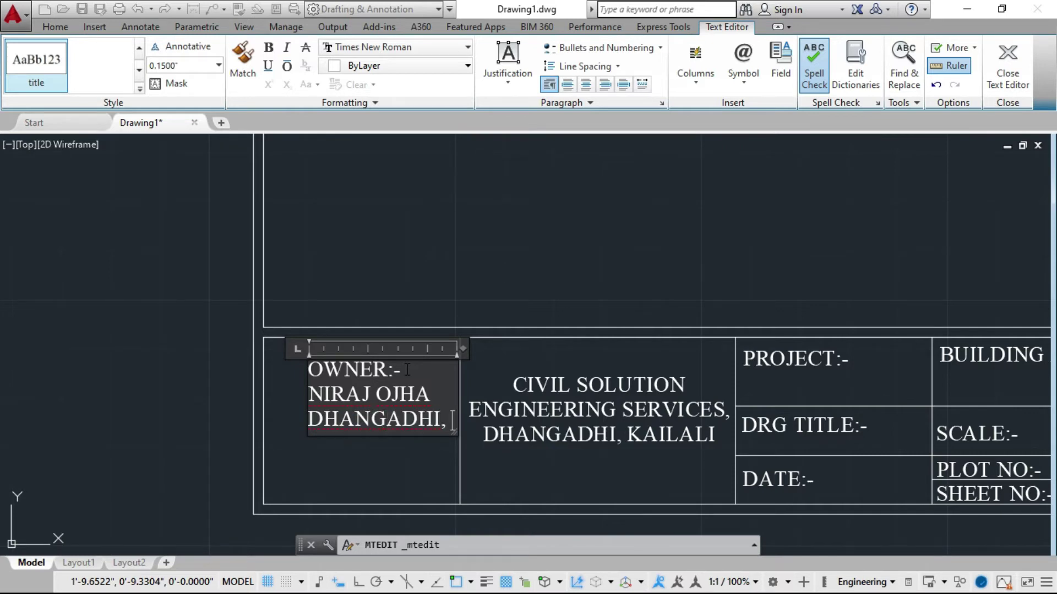
{"action": "key", "text": "Return"}
{"action": "type", "text": "KAILAI"}
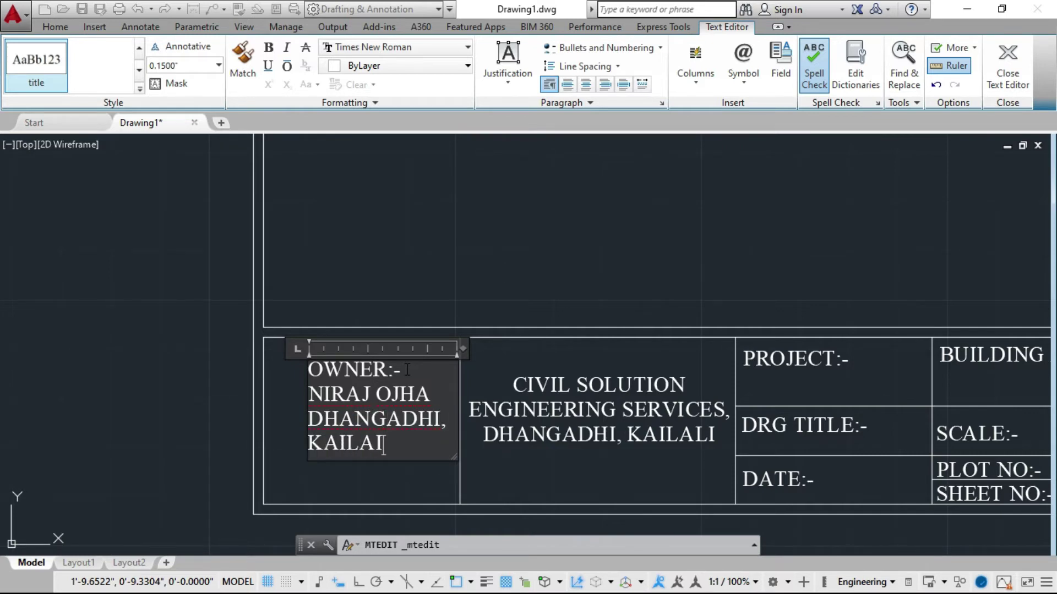
{"action": "left_click", "coordinate": [187, 381]}
Stretch the owner text's width to span its title-block cell
{"action": "scroll", "coordinate": [355, 364], "scroll_direction": "up", "scroll_amount": 4}
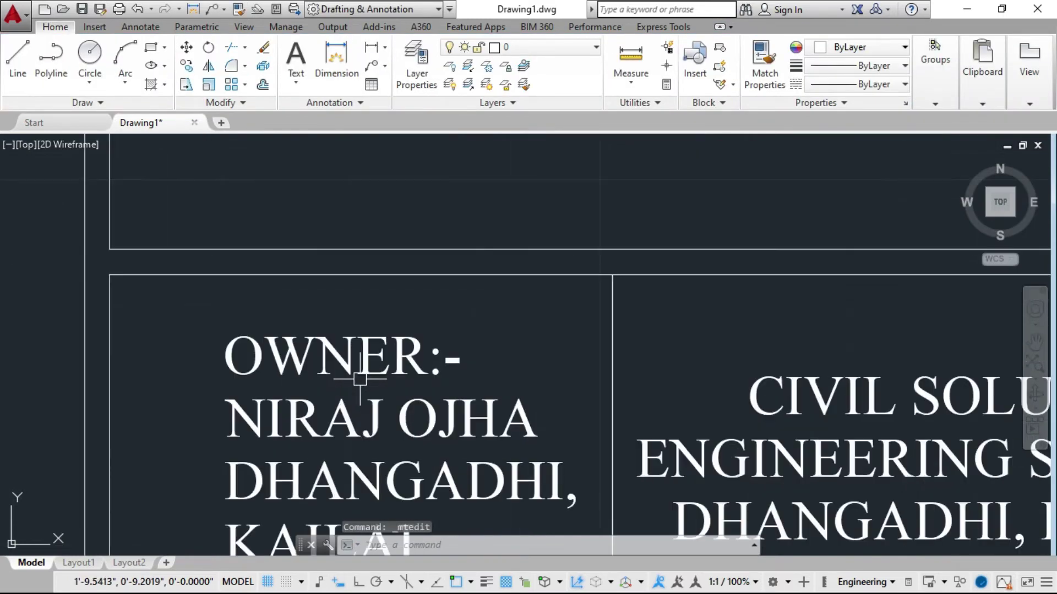
{"action": "left_click", "coordinate": [606, 332]}
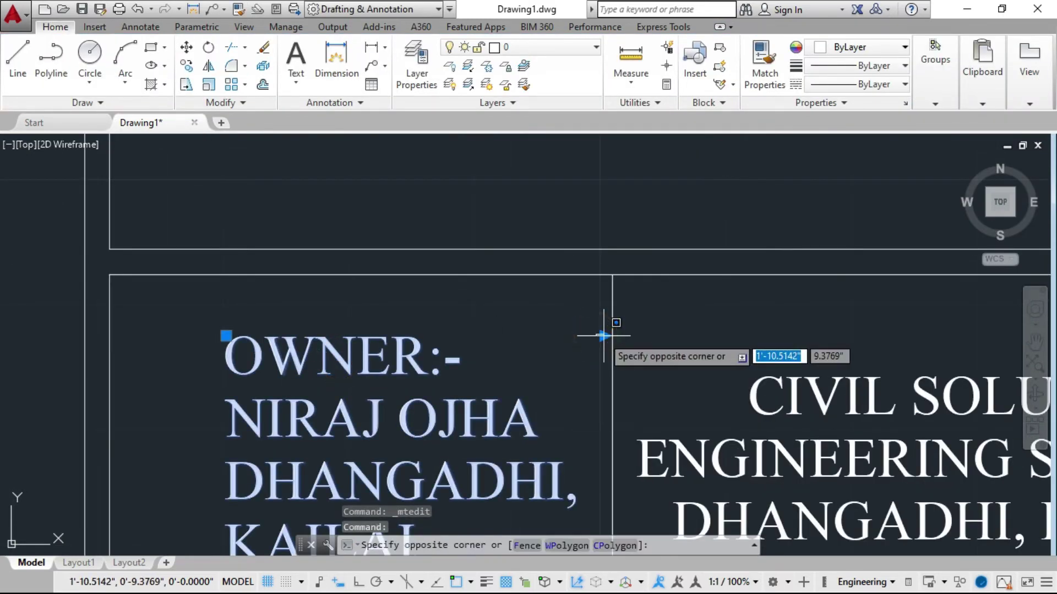
{"action": "left_click", "coordinate": [604, 335]}
{"action": "left_click", "coordinate": [763, 334]}
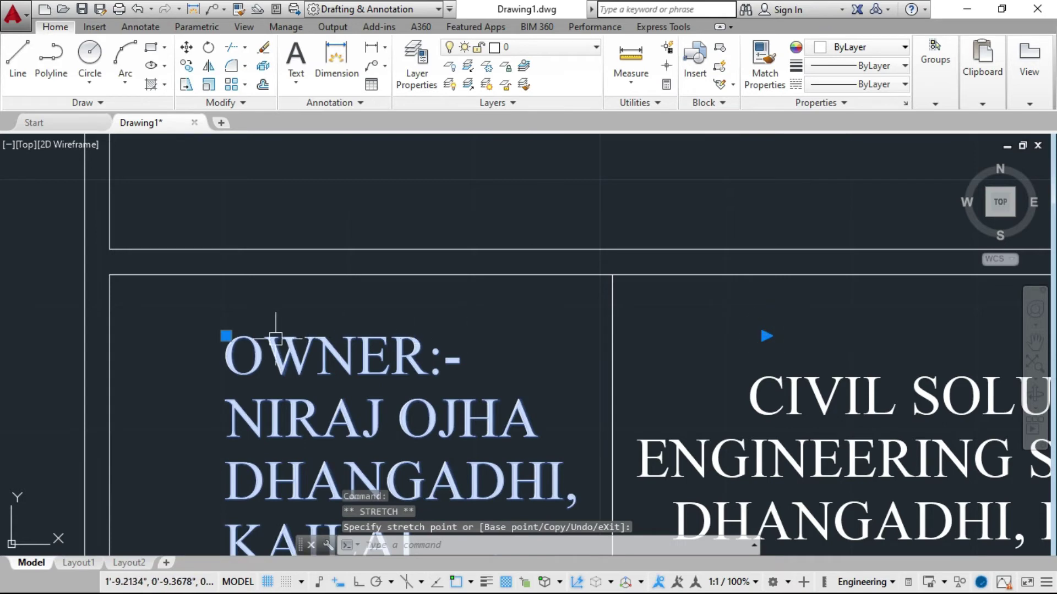
{"action": "left_click", "coordinate": [226, 336]}
{"action": "left_click", "coordinate": [135, 333]}
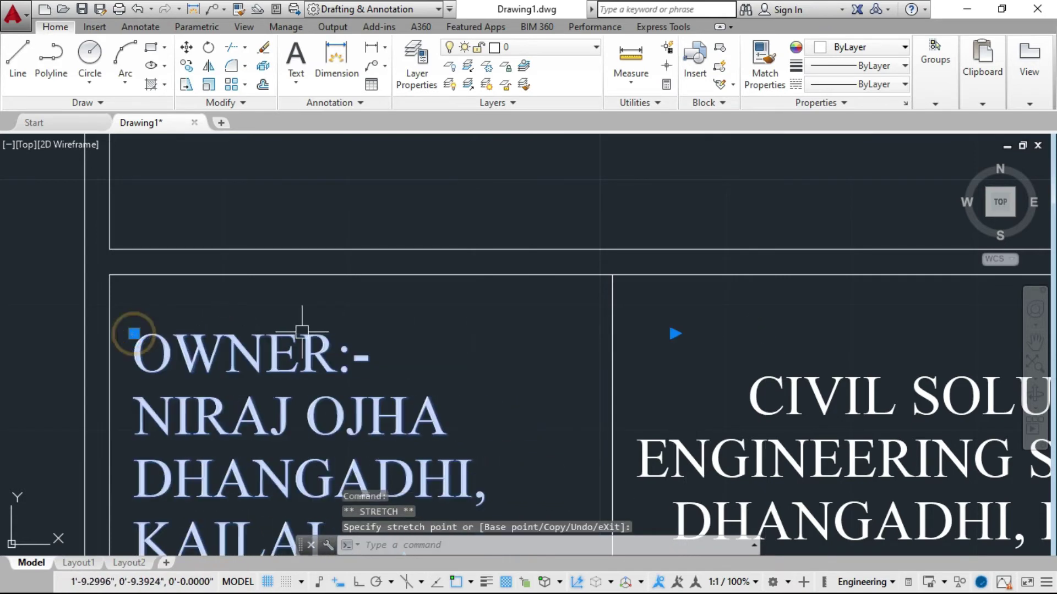
{"action": "scroll", "coordinate": [346, 352], "scroll_direction": "down", "scroll_amount": 4}
{"action": "key", "text": "Escape"}
Apply Center justification to all lines of the owner text
{"action": "double_click", "coordinate": [358, 398]}
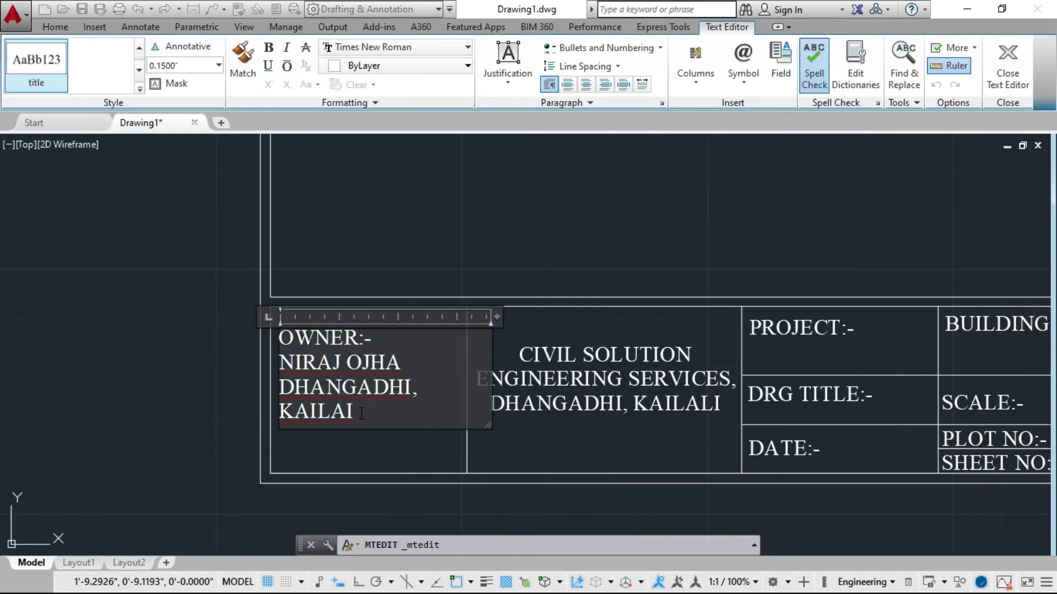
{"action": "mouse_move", "coordinate": [358, 418]}
{"action": "left_mouse_down"}
{"action": "mouse_move", "coordinate": [281, 363]}
{"action": "mouse_move", "coordinate": [279, 337]}
{"action": "left_mouse_up"}
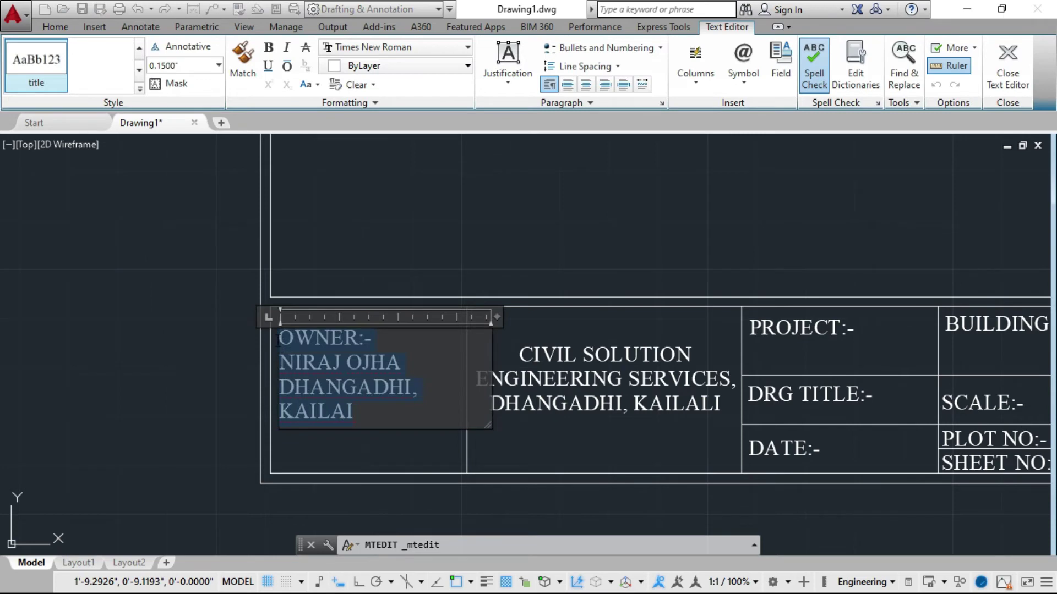
{"action": "left_click", "coordinate": [586, 85]}
{"action": "left_click", "coordinate": [201, 224]}
Move the owner text by its corner grip to centre it in the cell
{"action": "left_click", "coordinate": [385, 358]}
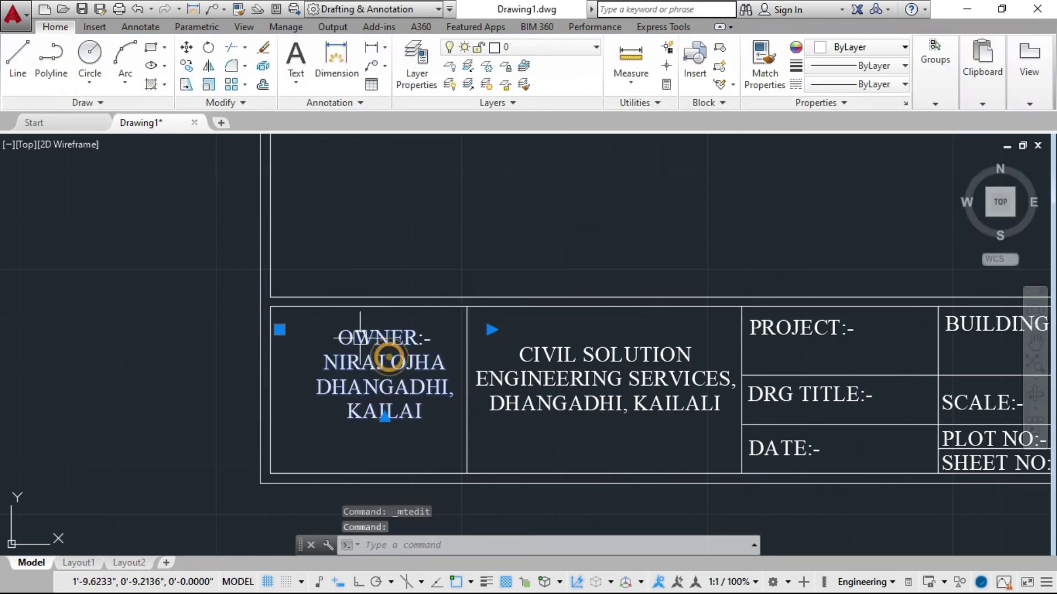
{"action": "left_click", "coordinate": [283, 325]}
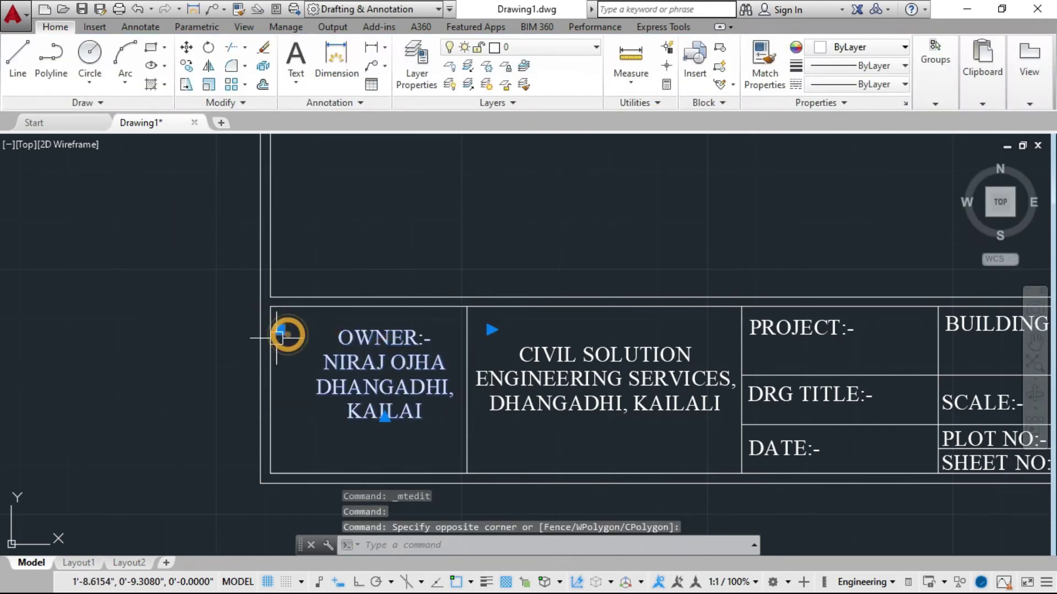
{"action": "left_click", "coordinate": [280, 329]}
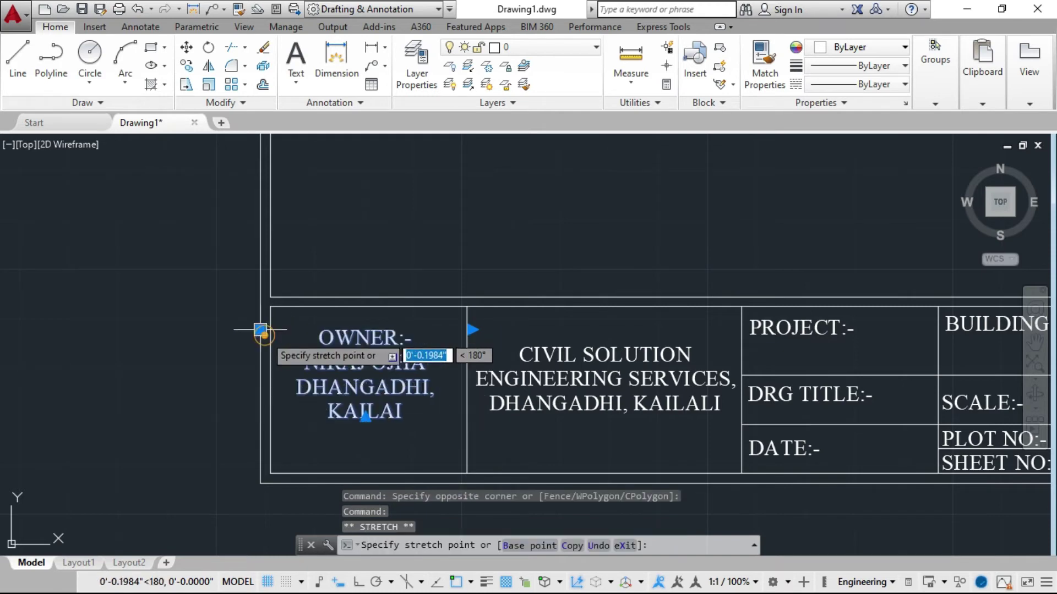
{"action": "left_click", "coordinate": [260, 329]}
{"action": "key", "text": "Escape"}
{"action": "key", "text": "Escape"}
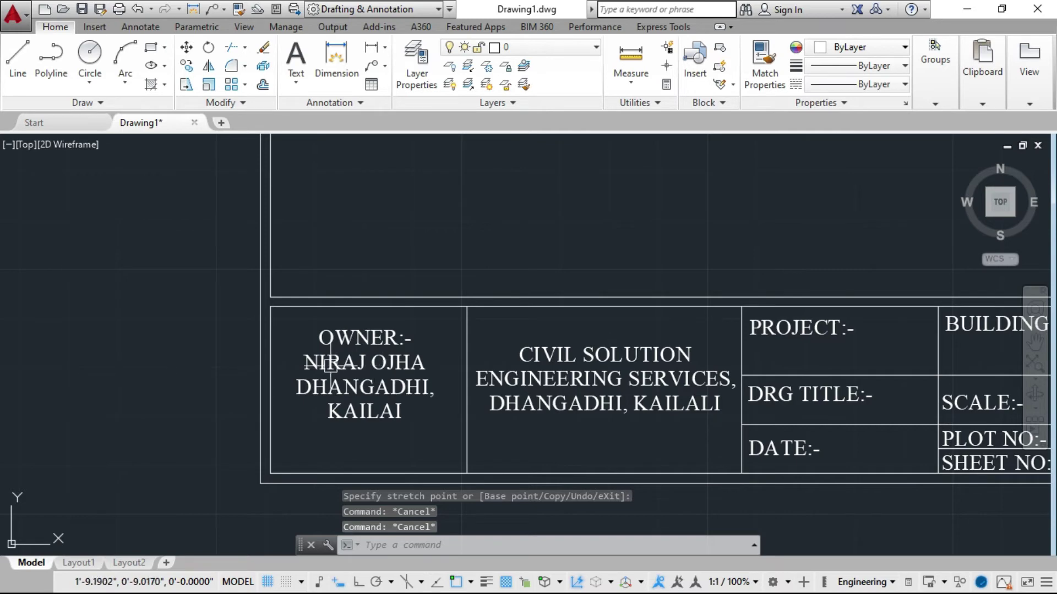
{"action": "scroll", "coordinate": [330, 363], "scroll_direction": "down", "scroll_amount": 2}
{"action": "scroll", "coordinate": [555, 388], "scroll_direction": "up", "scroll_amount": 4}
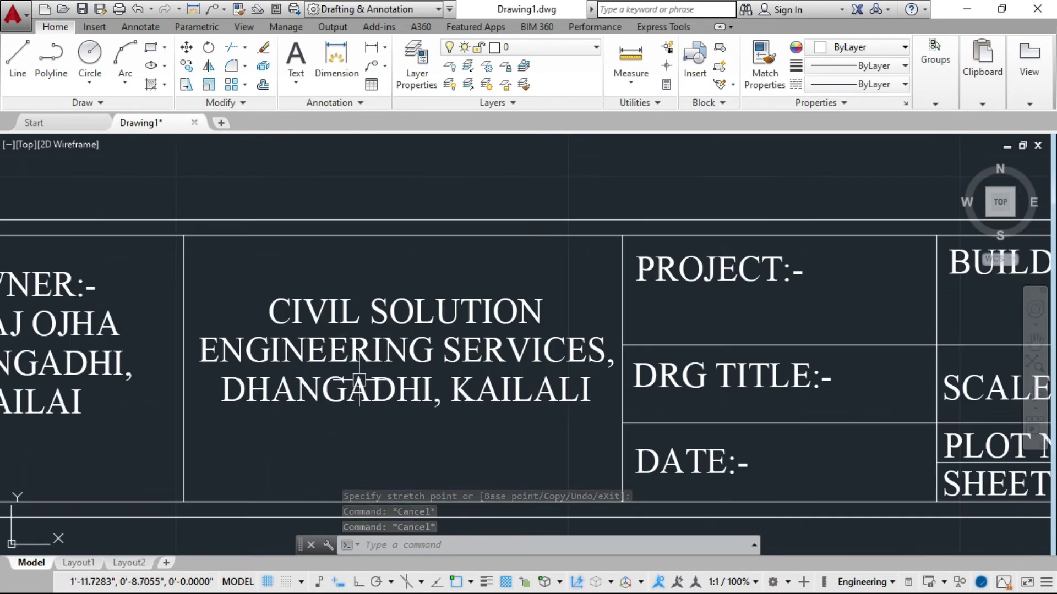
{"action": "scroll", "coordinate": [353, 379], "scroll_direction": "down", "scroll_amount": 2}
{"action": "scroll", "coordinate": [339, 375], "scroll_direction": "down", "scroll_amount": 2}
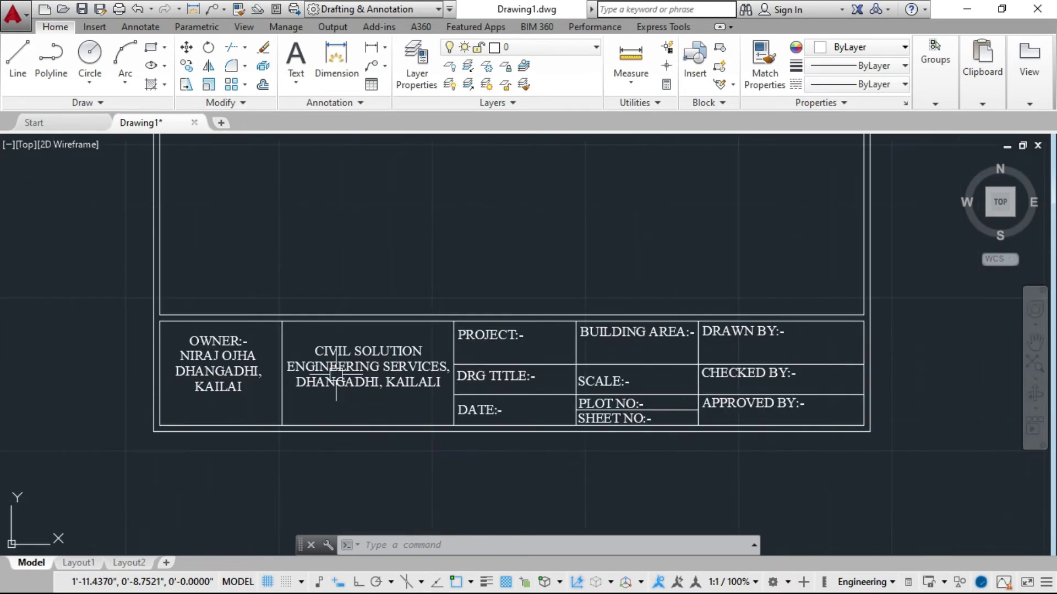
{"action": "scroll", "coordinate": [498, 347], "scroll_direction": "up", "scroll_amount": 2}
{"action": "scroll", "coordinate": [514, 329], "scroll_direction": "up", "scroll_amount": 4}
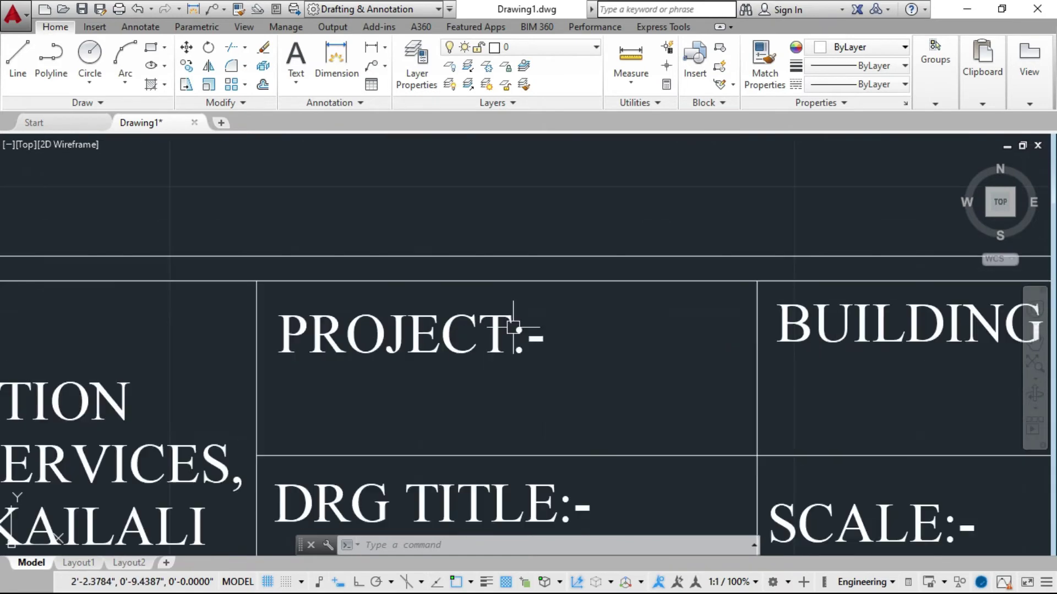
Type BUILDING after PROJECT:- in the project label
{"action": "left_click", "coordinate": [474, 336]}
{"action": "left_click", "coordinate": [450, 337]}
{"action": "double_click", "coordinate": [460, 337]}
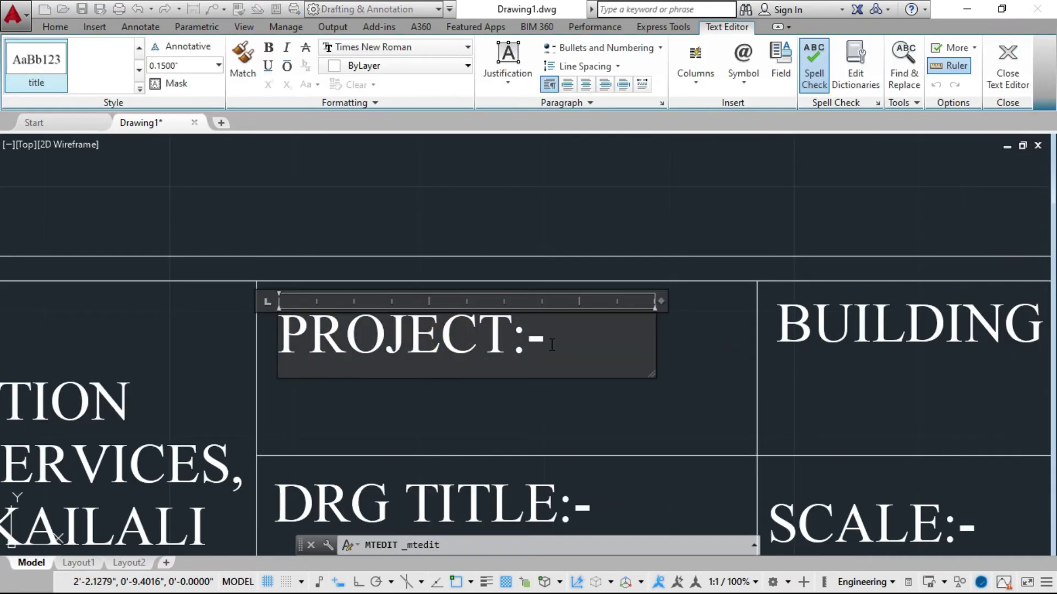
{"action": "left_click", "coordinate": [552, 345]}
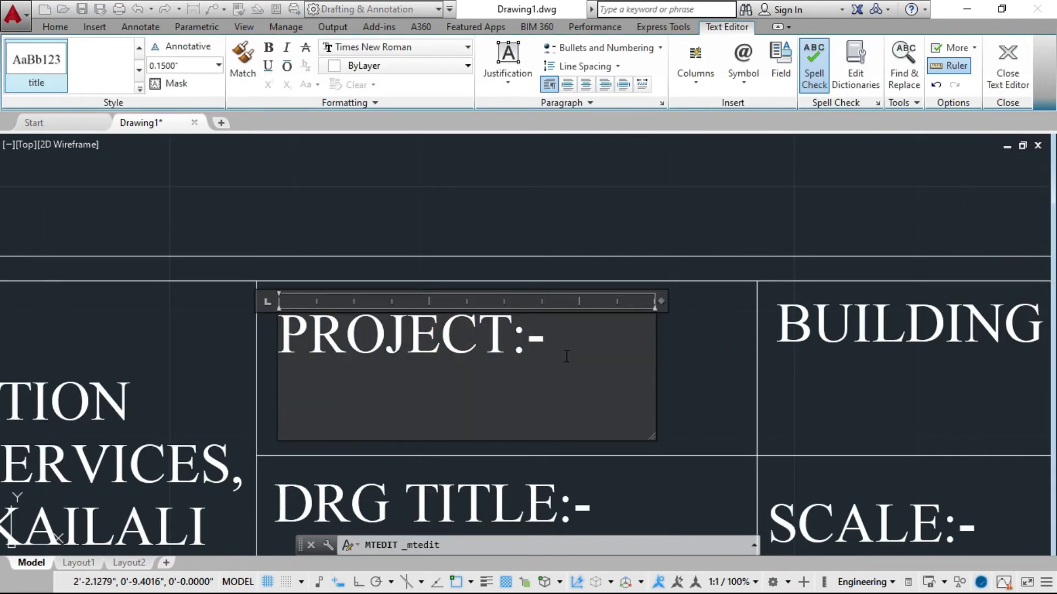
{"action": "scroll", "coordinate": [561, 360], "scroll_direction": "down", "scroll_amount": 2}
{"action": "type", "text": "BUILD"}
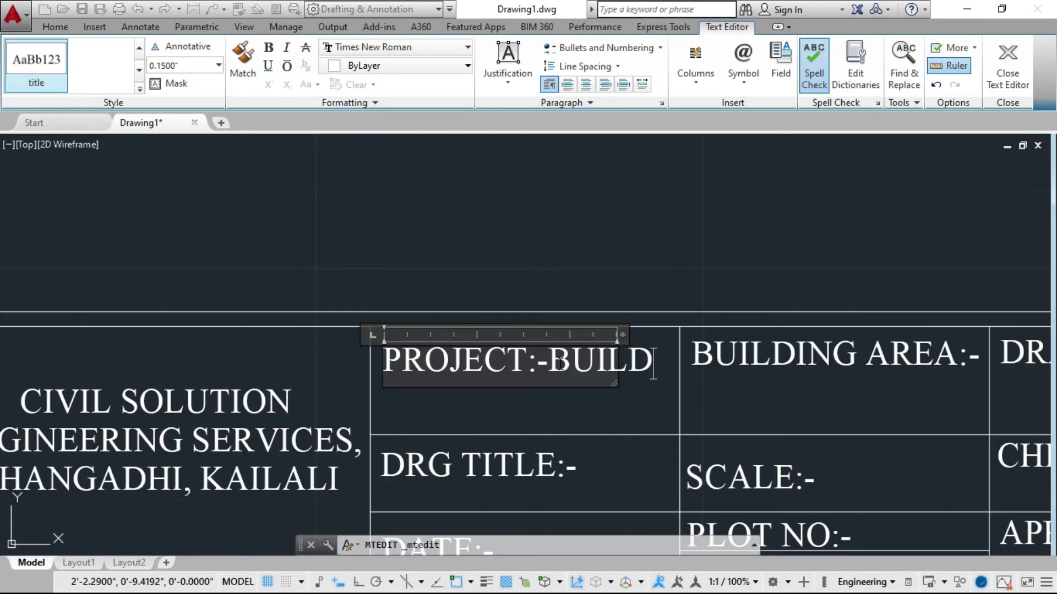
{"action": "type", "text": "ING"}
{"action": "left_click", "coordinate": [713, 207]}
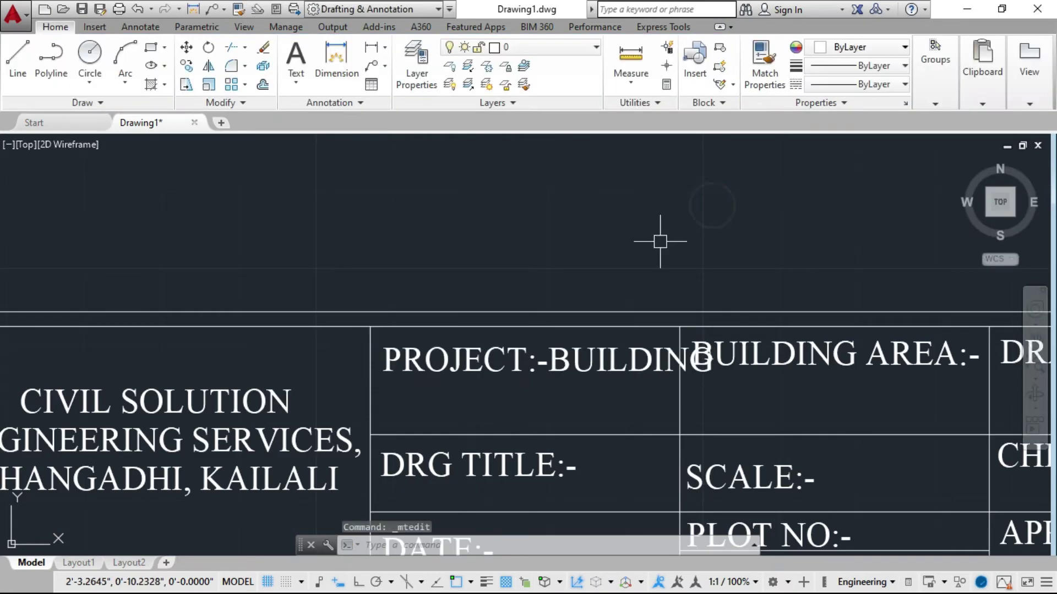
Put BUILDING on its own line beneath PROJECT:-
{"action": "left_click", "coordinate": [636, 361]}
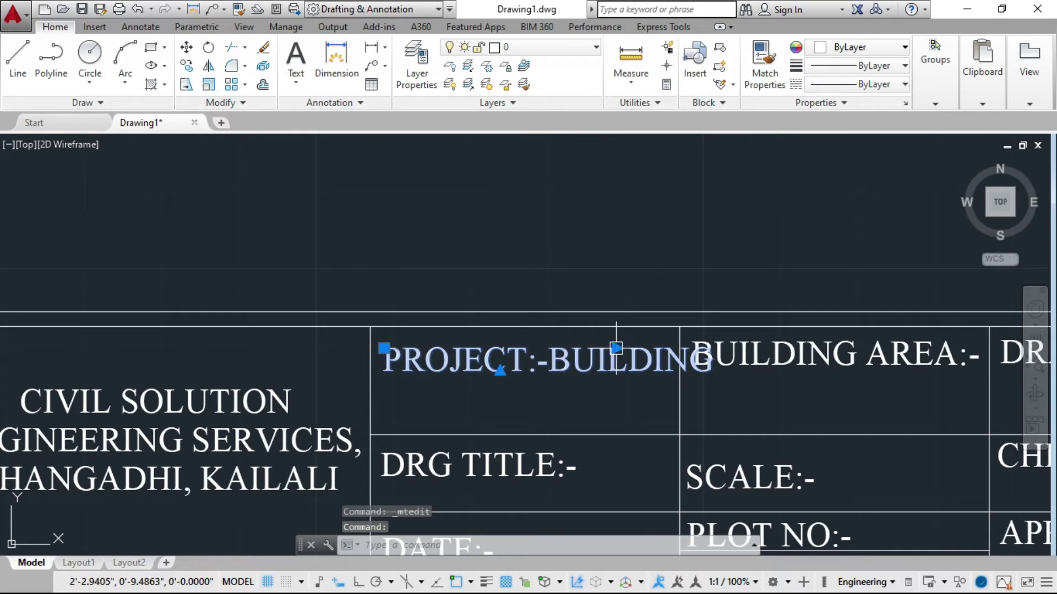
{"action": "left_click", "coordinate": [616, 348]}
{"action": "key", "text": "Escape"}
{"action": "left_click", "coordinate": [555, 362]}
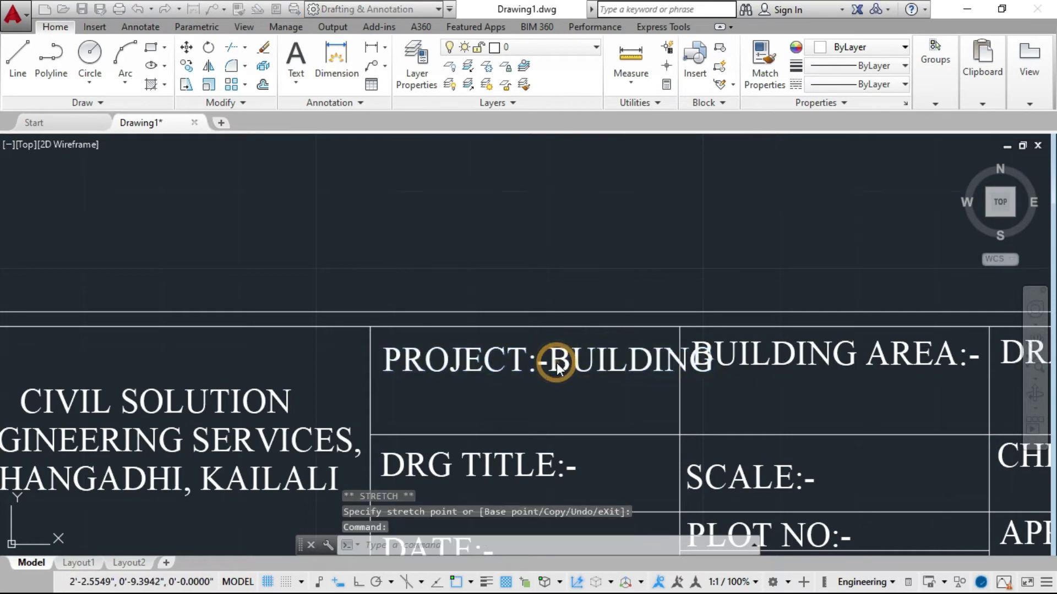
{"action": "double_click", "coordinate": [556, 362]}
{"action": "key", "text": "Return"}
{"action": "left_click", "coordinate": [553, 263]}
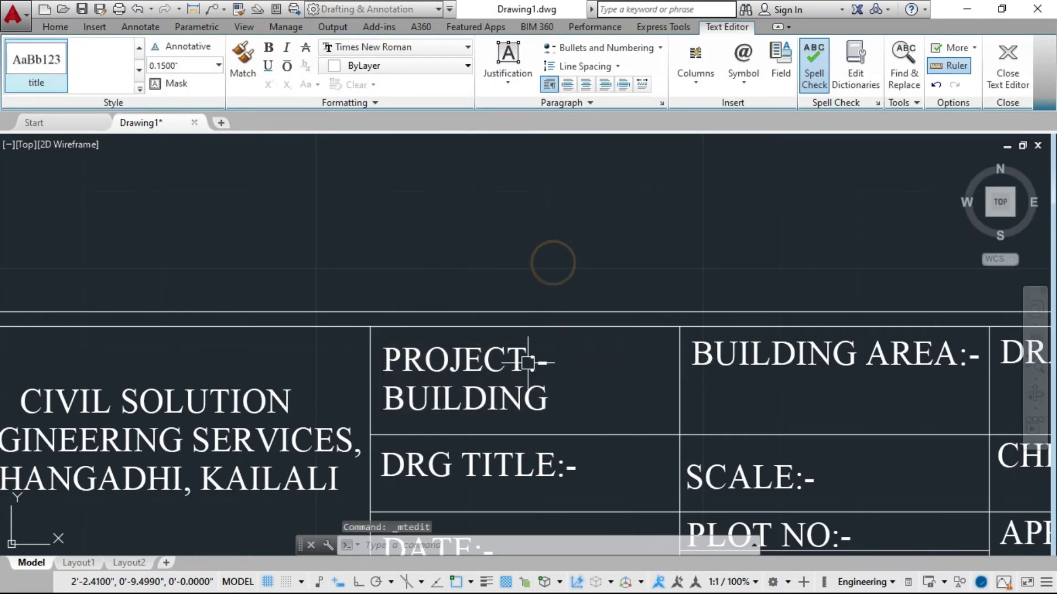
Shift the two-line project text right to centre it in its cell
{"action": "left_click", "coordinate": [483, 370]}
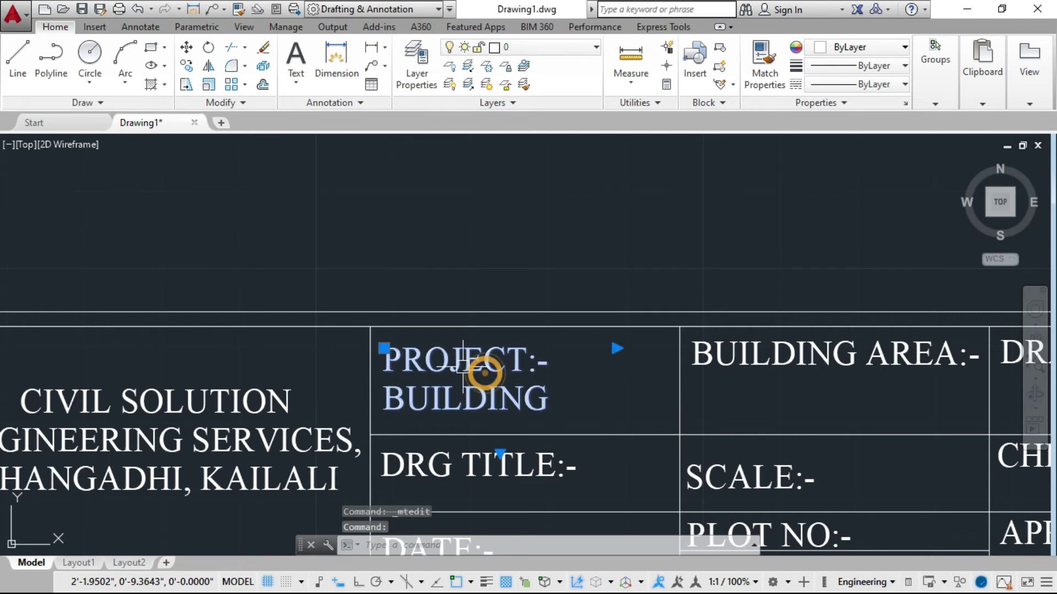
{"action": "left_click", "coordinate": [384, 348]}
{"action": "scroll", "coordinate": [432, 346], "scroll_direction": "up", "scroll_amount": 4}
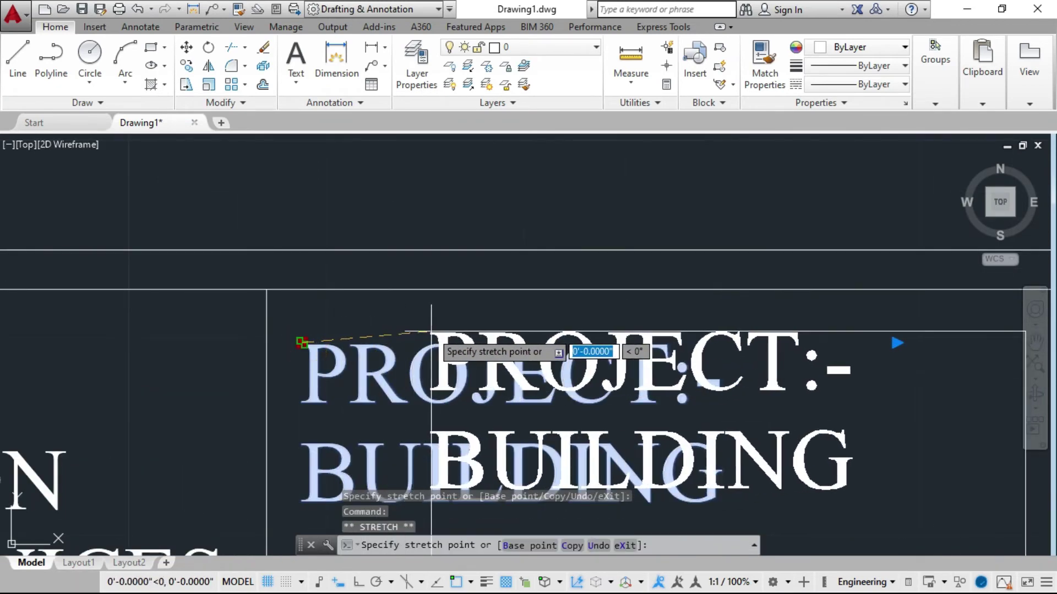
{"action": "left_click", "coordinate": [451, 337]}
{"action": "scroll", "coordinate": [450, 337], "scroll_direction": "down", "scroll_amount": 3}
{"action": "key", "text": "Escape"}
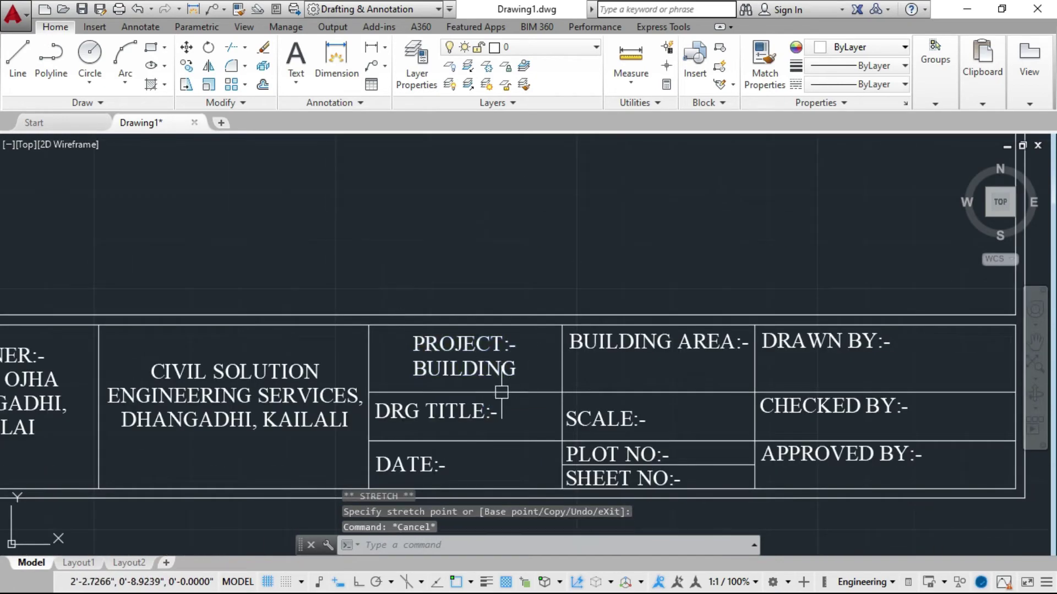
{"action": "scroll", "coordinate": [467, 348], "scroll_direction": "up", "scroll_amount": 2}
{"action": "scroll", "coordinate": [464, 364], "scroll_direction": "down", "scroll_amount": 2}
{"action": "scroll", "coordinate": [465, 420], "scroll_direction": "up", "scroll_amount": 2}
{"action": "scroll", "coordinate": [465, 425], "scroll_direction": "down", "scroll_amount": 2}
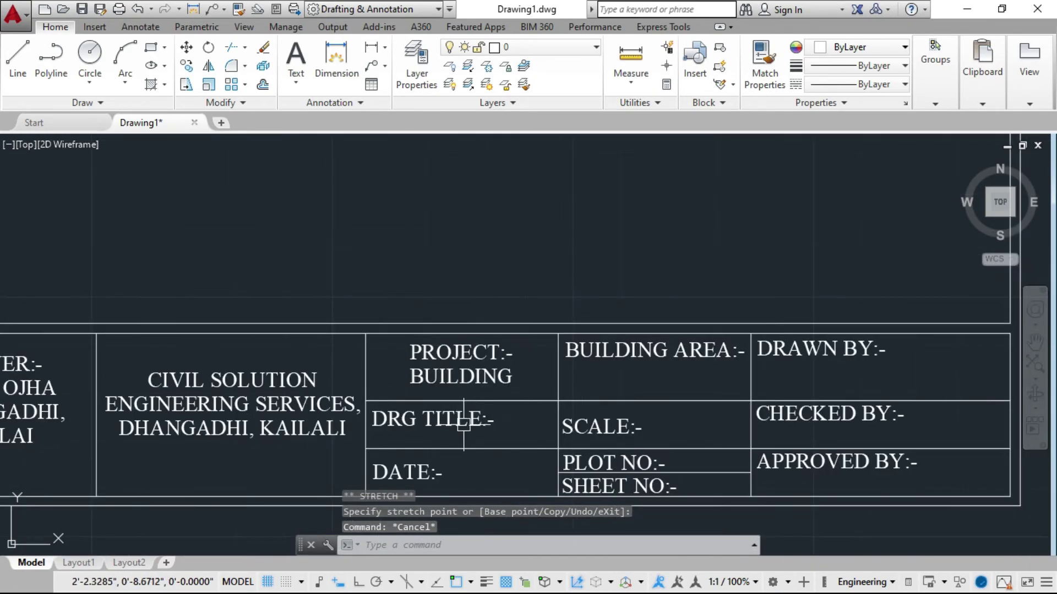
{"action": "scroll", "coordinate": [465, 424], "scroll_direction": "up", "scroll_amount": 3}
{"action": "scroll", "coordinate": [465, 428], "scroll_direction": "down", "scroll_amount": 5}
{"action": "scroll", "coordinate": [465, 428], "scroll_direction": "up", "scroll_amount": 2}
{"action": "scroll", "coordinate": [451, 430], "scroll_direction": "down", "scroll_amount": 4}
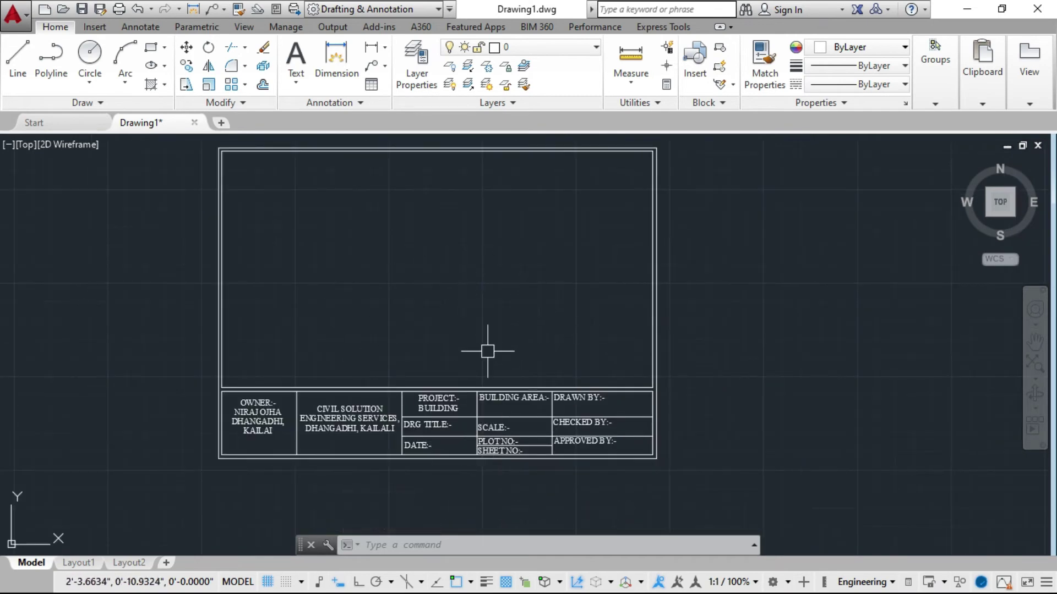
Run the FIELD command, correcting the mistyped FIEKD
{"action": "scroll", "coordinate": [463, 421], "scroll_direction": "up", "scroll_amount": 2}
{"action": "scroll", "coordinate": [423, 444], "scroll_direction": "down", "scroll_amount": 2}
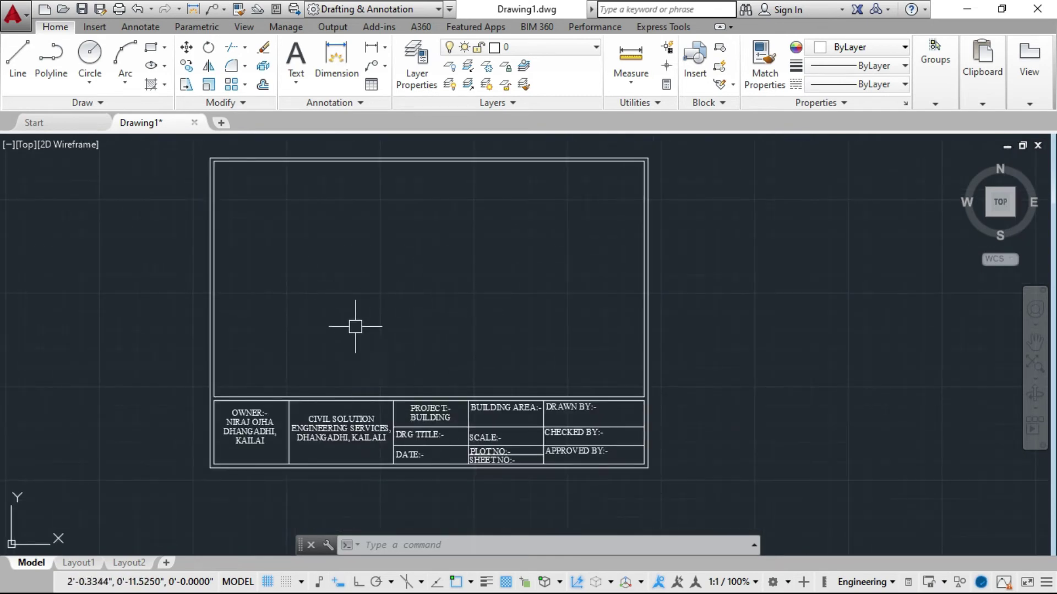
{"action": "scroll", "coordinate": [430, 432], "scroll_direction": "up", "scroll_amount": 2}
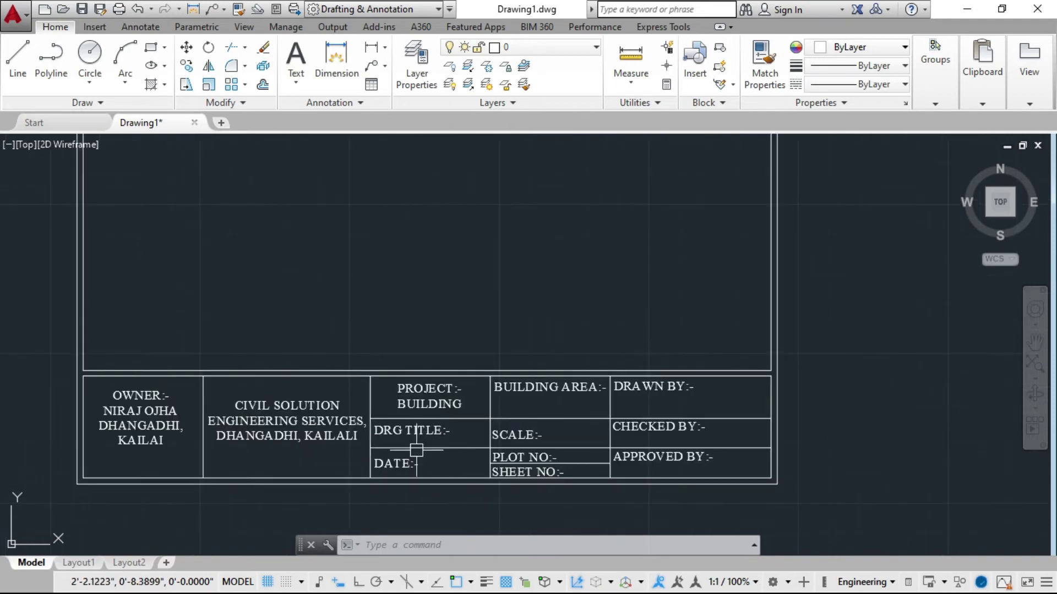
{"action": "scroll", "coordinate": [417, 450], "scroll_direction": "up", "scroll_amount": 3}
{"action": "scroll", "coordinate": [422, 461], "scroll_direction": "down", "scroll_amount": 2}
{"action": "scroll", "coordinate": [408, 458], "scroll_direction": "up", "scroll_amount": 4}
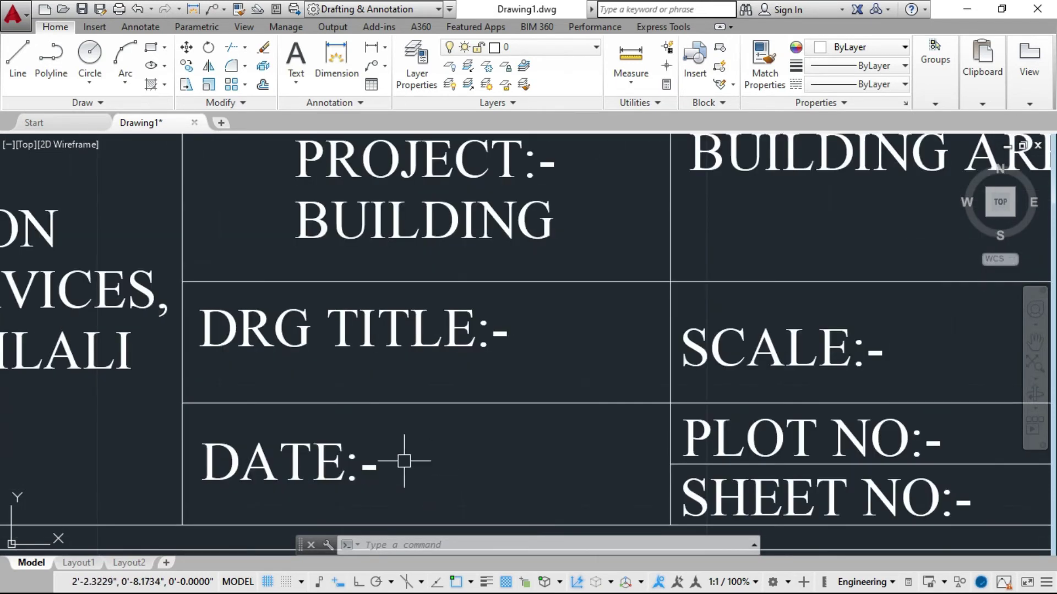
{"action": "scroll", "coordinate": [449, 477], "scroll_direction": "down", "scroll_amount": 4}
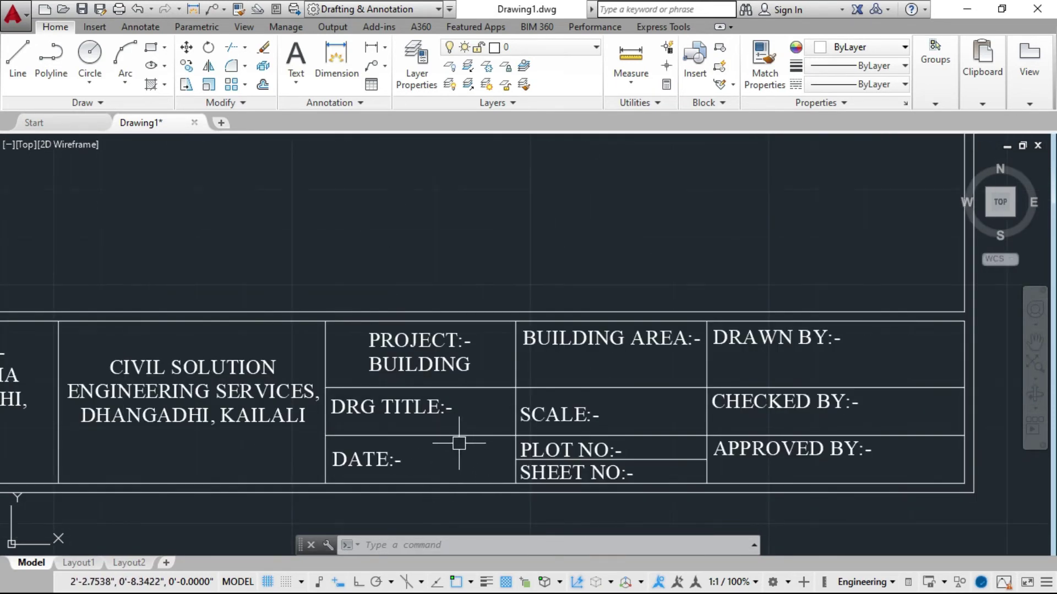
{"action": "type", "text": "F"}
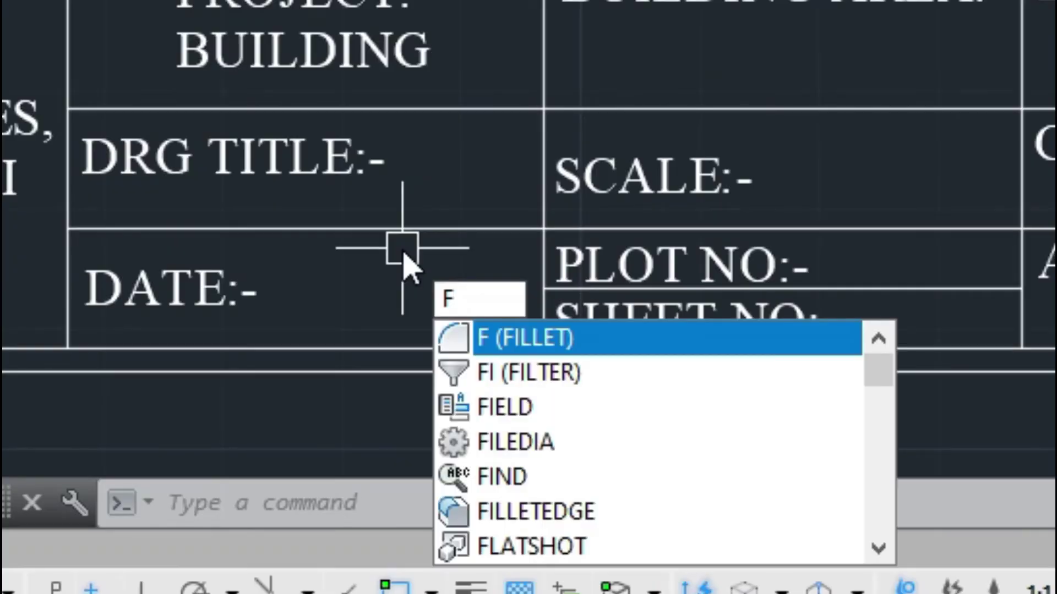
{"action": "type", "text": "IEKD"}
{"action": "key", "text": "BackSpace"}
{"action": "key", "text": "BackSpace"}
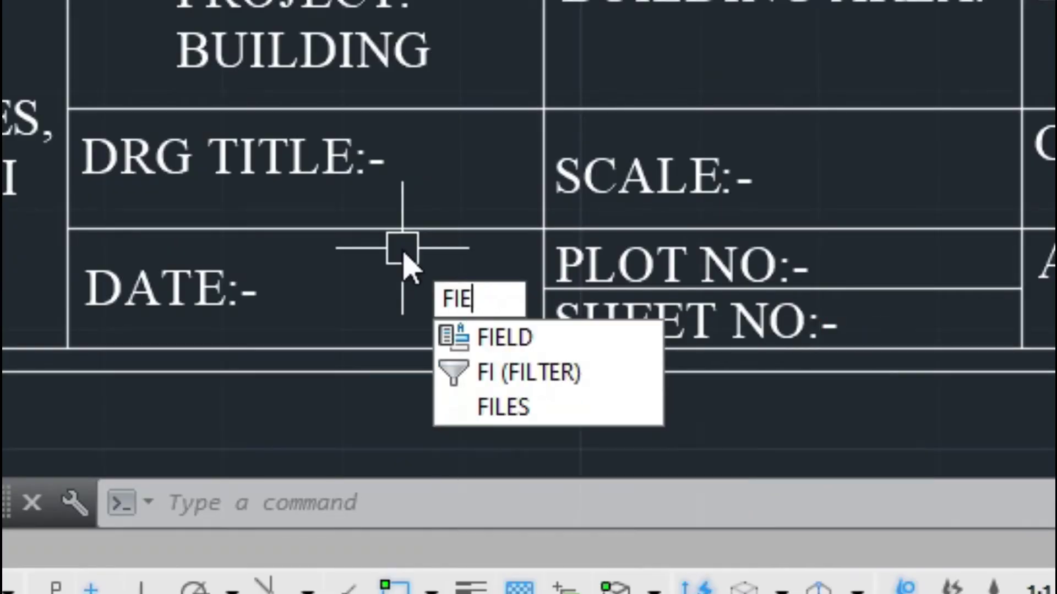
{"action": "key", "text": "BackSpace"}
{"action": "type", "text": "ELD"}
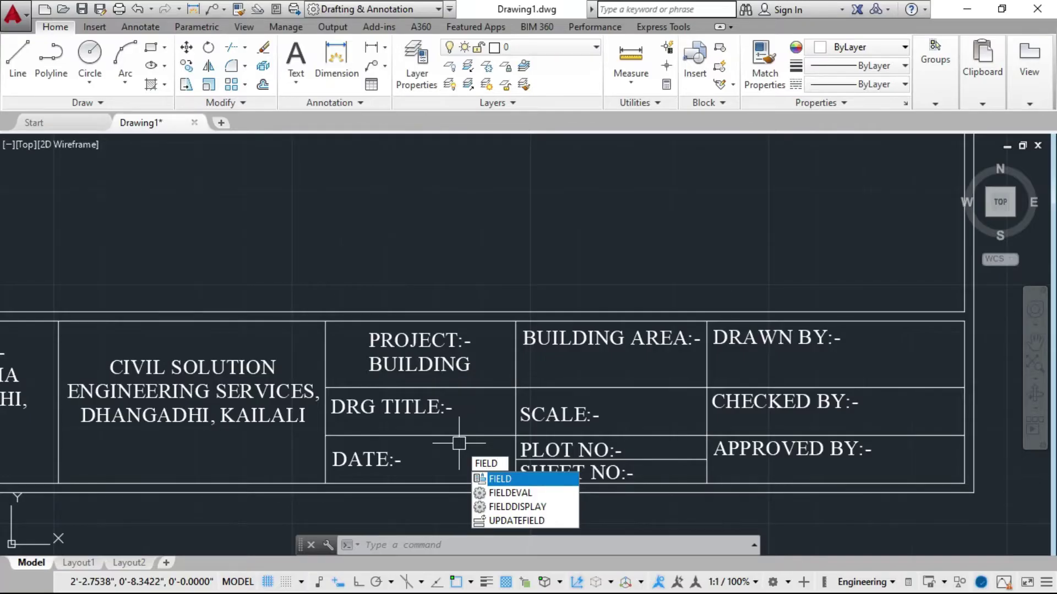
{"action": "key", "text": "Return"}
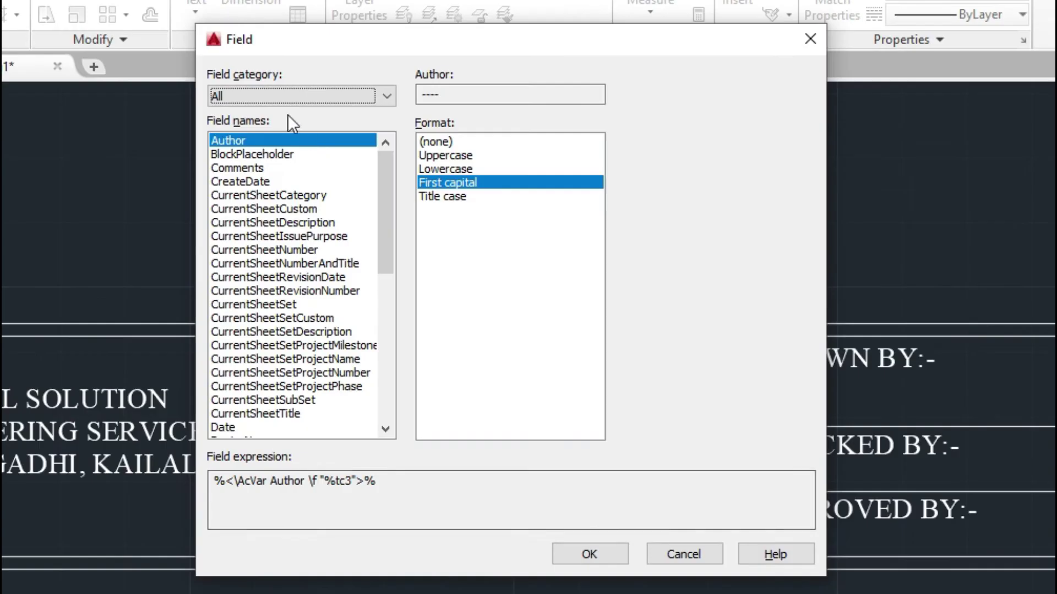
Choose the Other category, SystemVariable, and the date variable in the Field dialog
{"action": "left_click", "coordinate": [380, 91]}
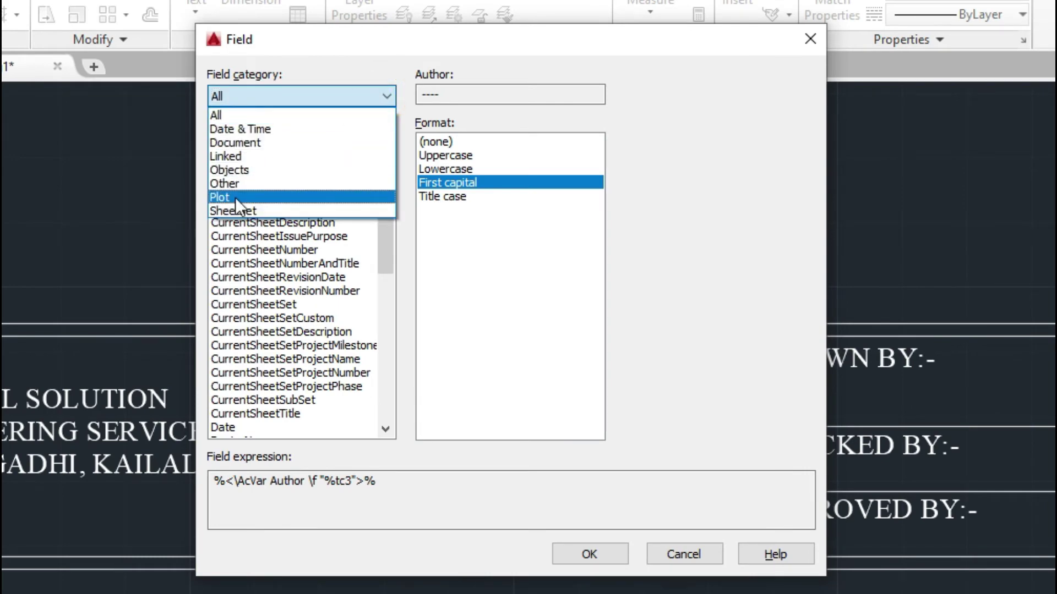
{"action": "left_click", "coordinate": [234, 184]}
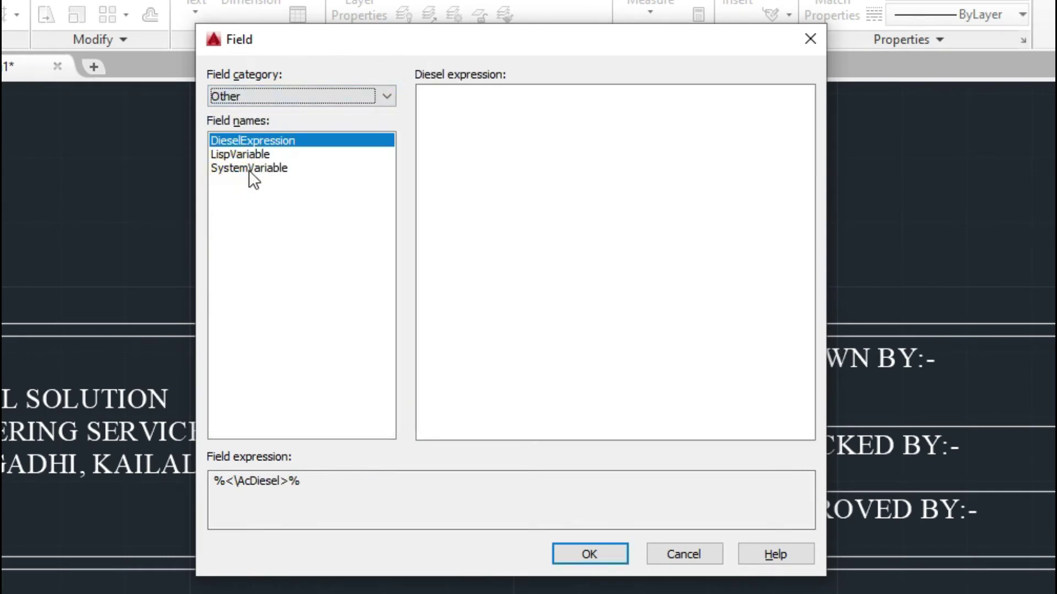
{"action": "left_click", "coordinate": [251, 168]}
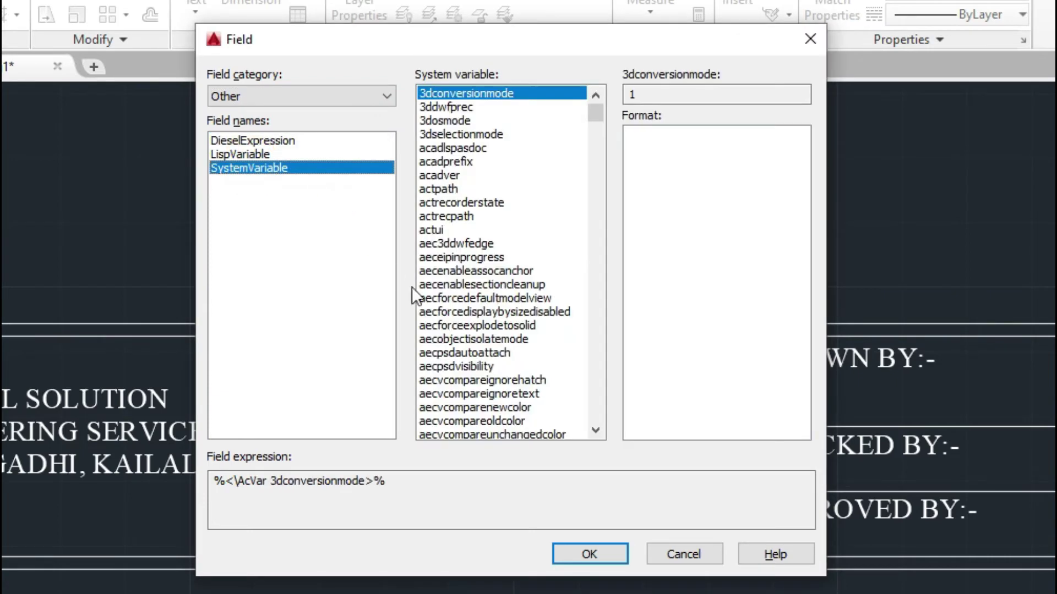
{"action": "left_click", "coordinate": [498, 230]}
{"action": "key", "text": "d"}
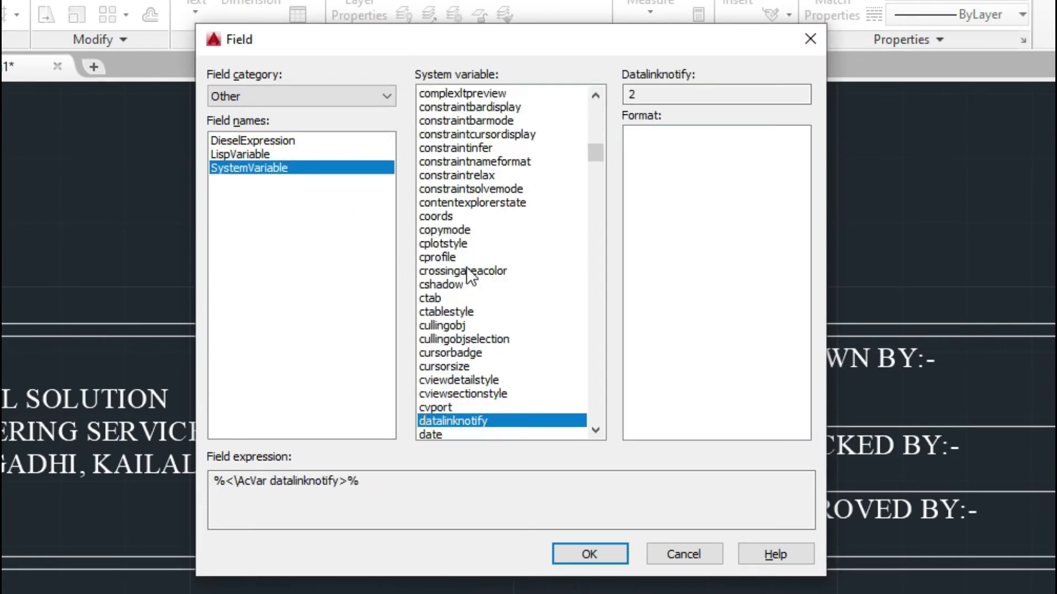
{"action": "left_click", "coordinate": [443, 431]}
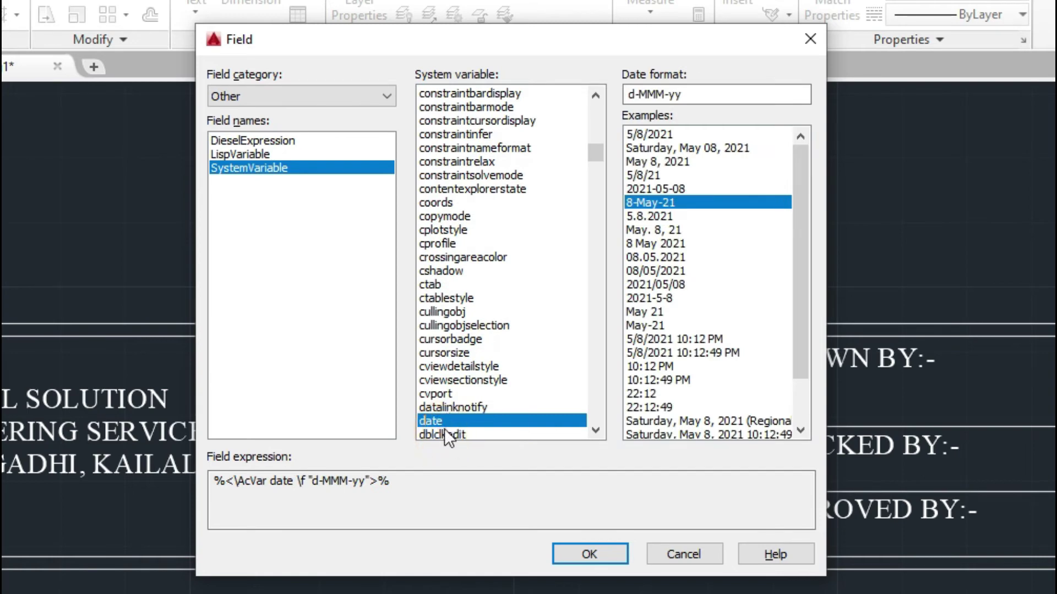
Select the MMMM d, yyyy date format, shown as May 8, 2021
{"action": "left_click", "coordinate": [691, 230]}
{"action": "left_click", "coordinate": [661, 243]}
{"action": "left_click", "coordinate": [660, 202]}
{"action": "left_click", "coordinate": [649, 189]}
{"action": "left_click", "coordinate": [656, 161]}
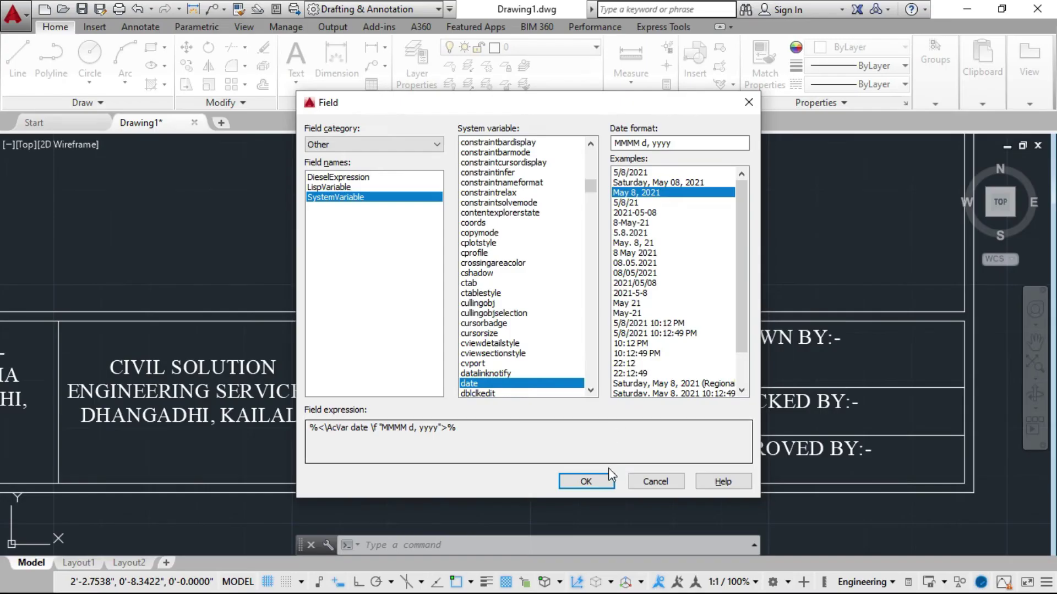
Place the date field reading May 8, 2021 just right of DATE:- in the title block
{"action": "left_click", "coordinate": [603, 484]}
{"action": "scroll", "coordinate": [472, 463], "scroll_direction": "up", "scroll_amount": 4}
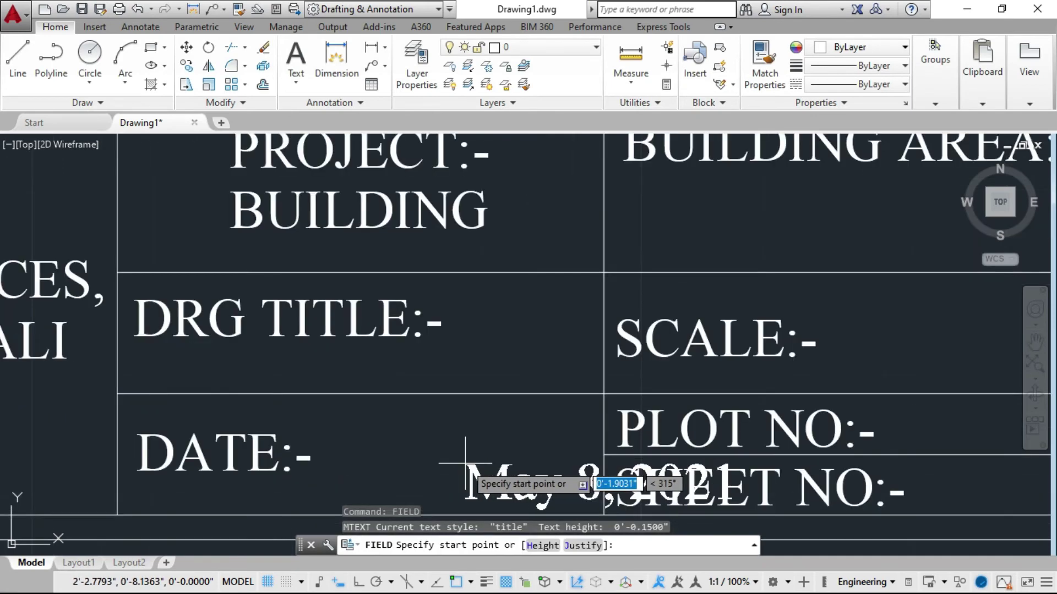
{"action": "scroll", "coordinate": [352, 435], "scroll_direction": "up", "scroll_amount": 2}
{"action": "scroll", "coordinate": [325, 437], "scroll_direction": "up", "scroll_amount": 3}
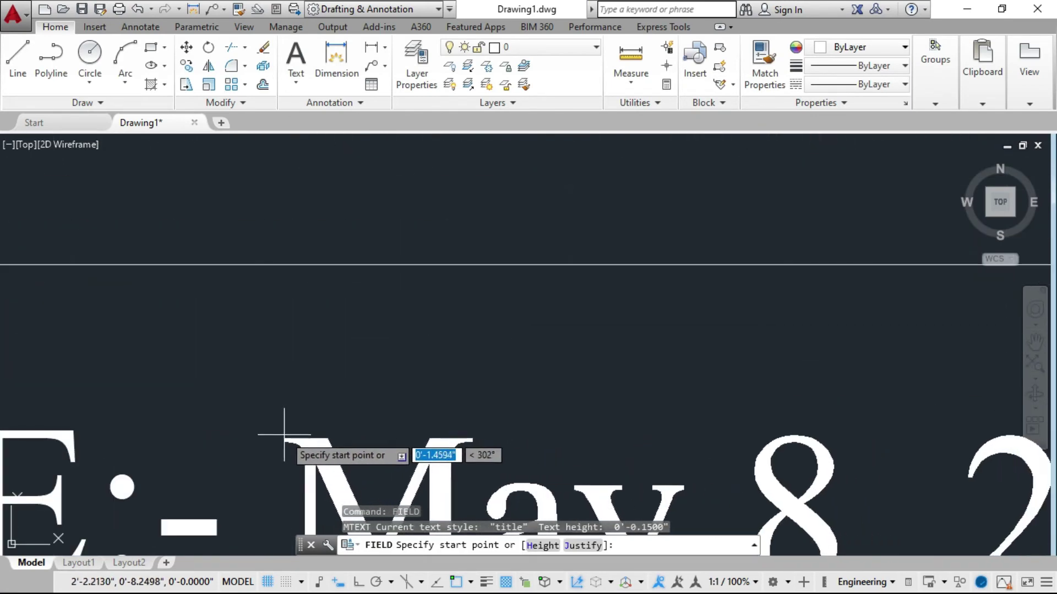
{"action": "left_click", "coordinate": [263, 422]}
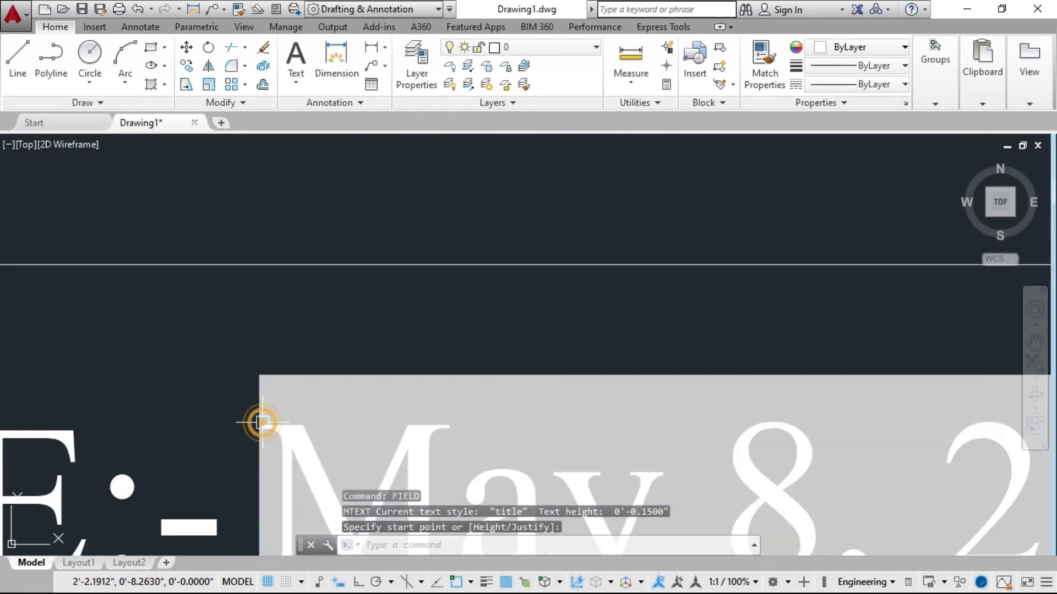
{"action": "scroll", "coordinate": [224, 421], "scroll_direction": "down", "scroll_amount": 2}
{"action": "scroll", "coordinate": [264, 432], "scroll_direction": "down", "scroll_amount": 2}
{"action": "scroll", "coordinate": [457, 435], "scroll_direction": "down", "scroll_amount": 2}
{"action": "scroll", "coordinate": [355, 437], "scroll_direction": "up", "scroll_amount": 2}
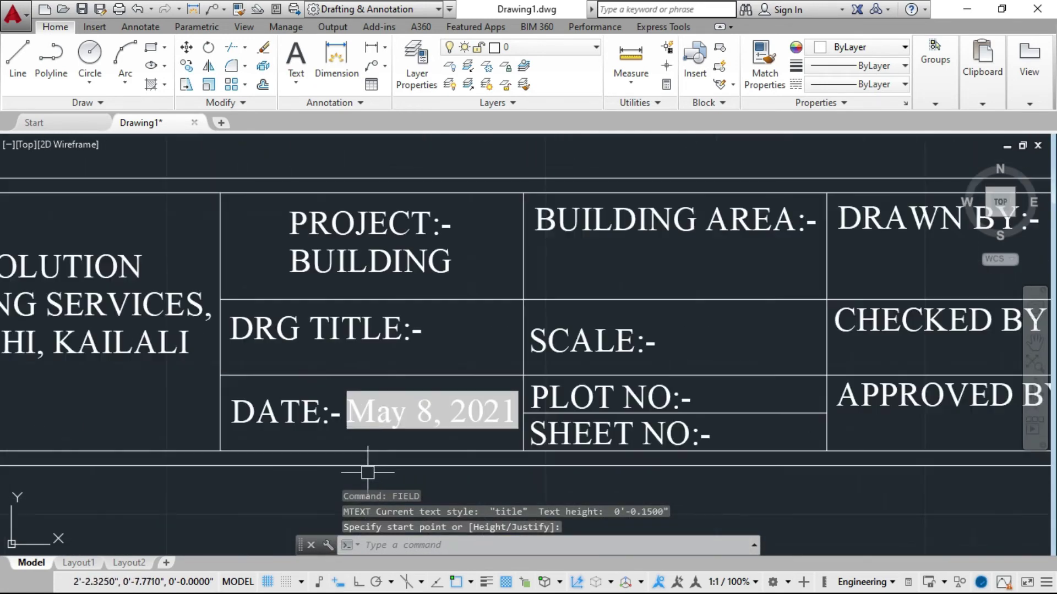
{"action": "scroll", "coordinate": [377, 421], "scroll_direction": "up", "scroll_amount": 2}
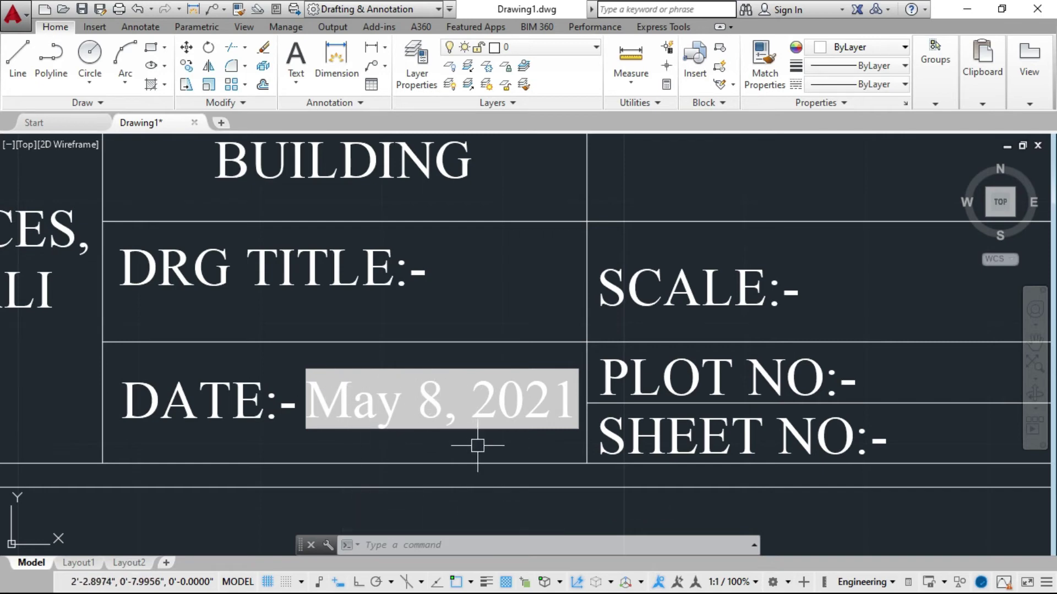
{"action": "scroll", "coordinate": [607, 417], "scroll_direction": "down", "scroll_amount": 2}
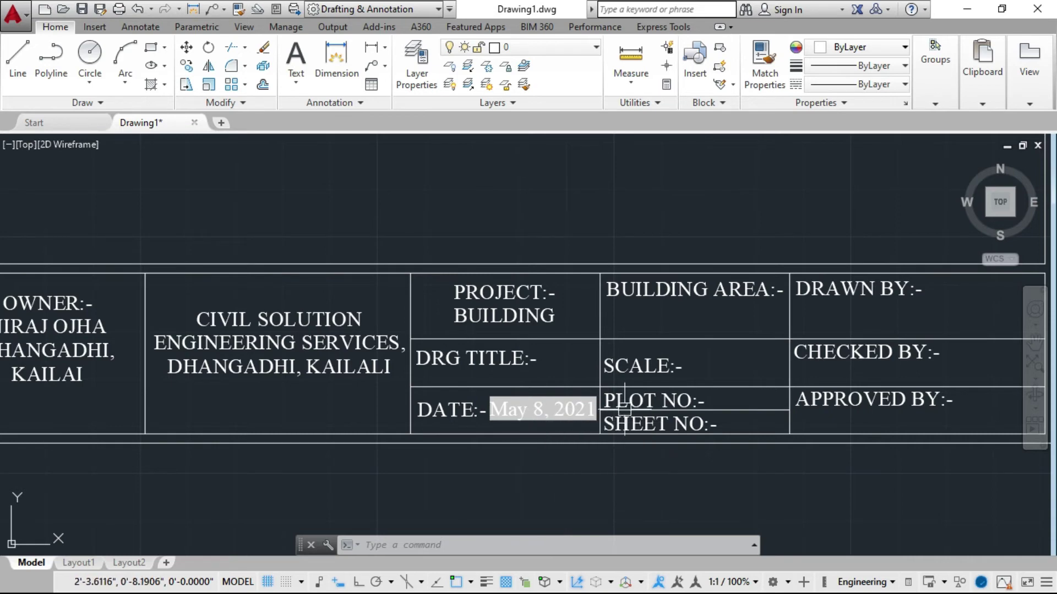
{"action": "scroll", "coordinate": [497, 419], "scroll_direction": "up", "scroll_amount": 3}
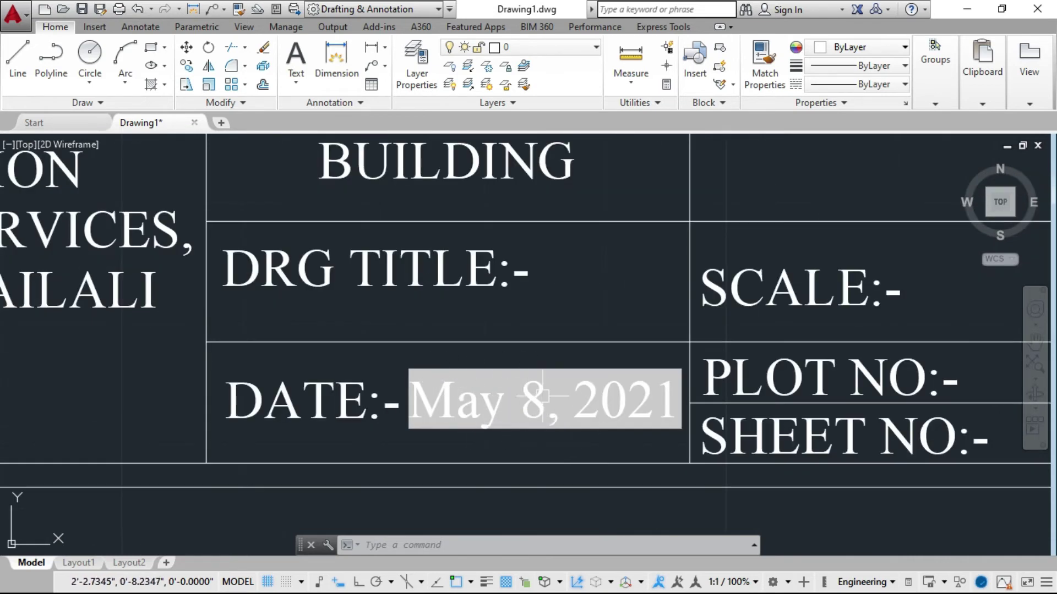
{"action": "scroll", "coordinate": [457, 391], "scroll_direction": "down", "scroll_amount": 2}
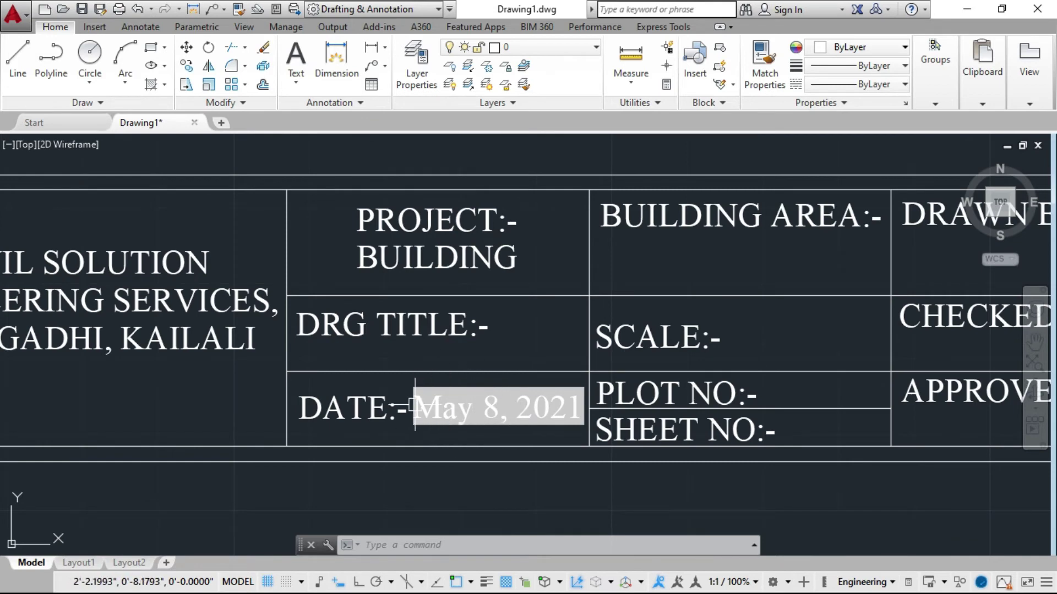
{"action": "scroll", "coordinate": [489, 435], "scroll_direction": "down", "scroll_amount": 2}
{"action": "scroll", "coordinate": [481, 415], "scroll_direction": "up", "scroll_amount": 2}
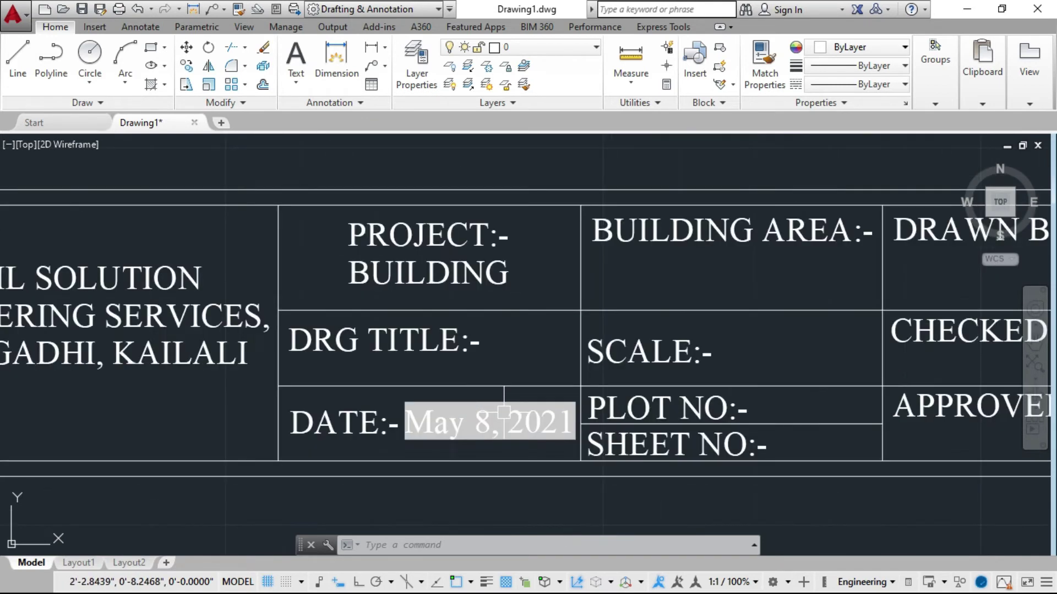
{"action": "scroll", "coordinate": [395, 415], "scroll_direction": "down", "scroll_amount": 2}
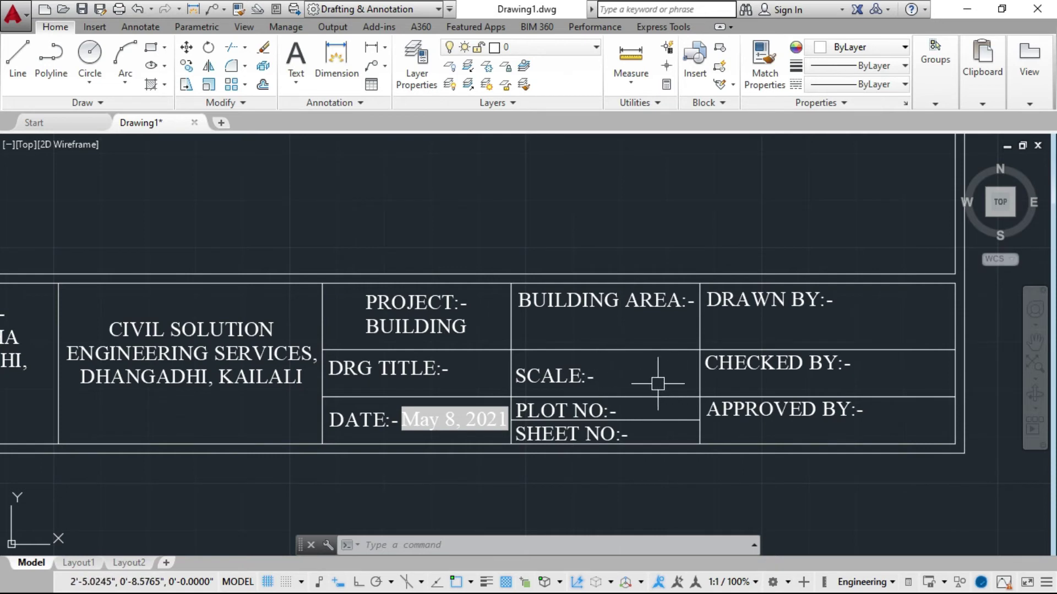
{"action": "scroll", "coordinate": [499, 419], "scroll_direction": "up", "scroll_amount": 2}
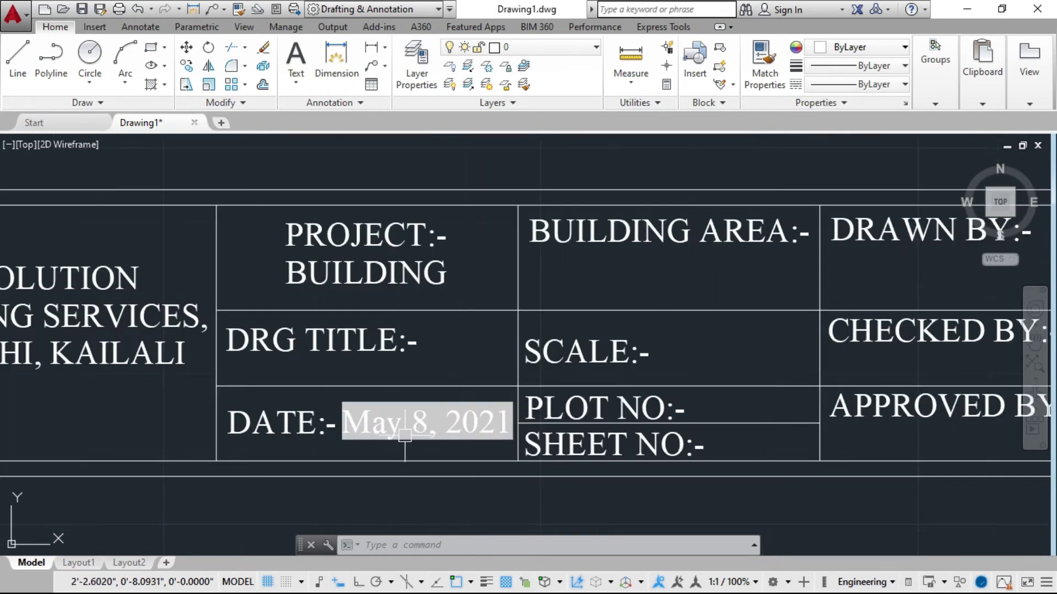
{"action": "scroll", "coordinate": [514, 336], "scroll_direction": "down", "scroll_amount": 2}
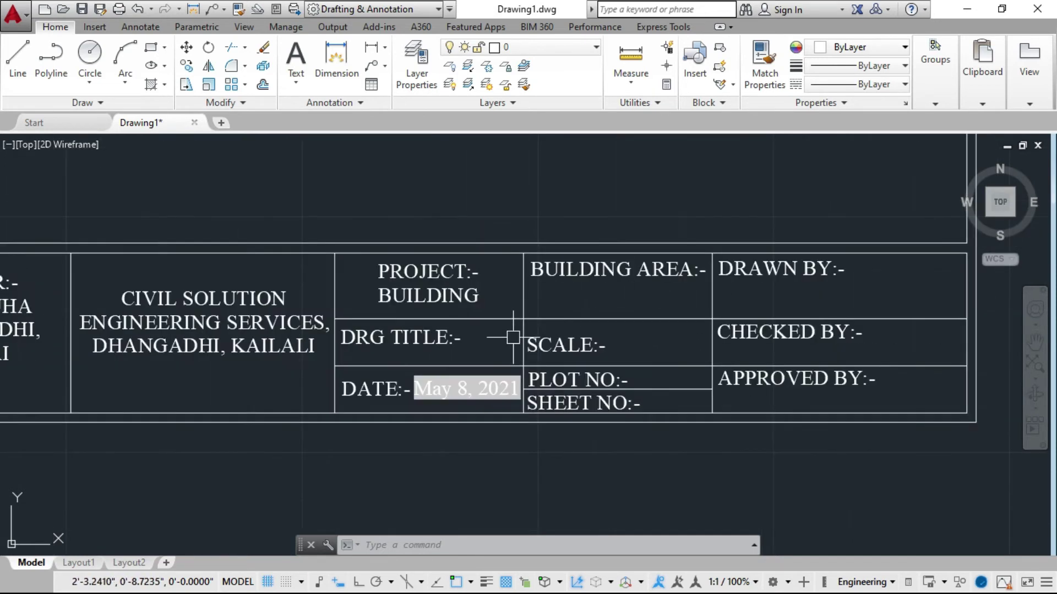
{"action": "scroll", "coordinate": [666, 273], "scroll_direction": "up", "scroll_amount": 2}
{"action": "scroll", "coordinate": [605, 281], "scroll_direction": "down", "scroll_amount": 2}
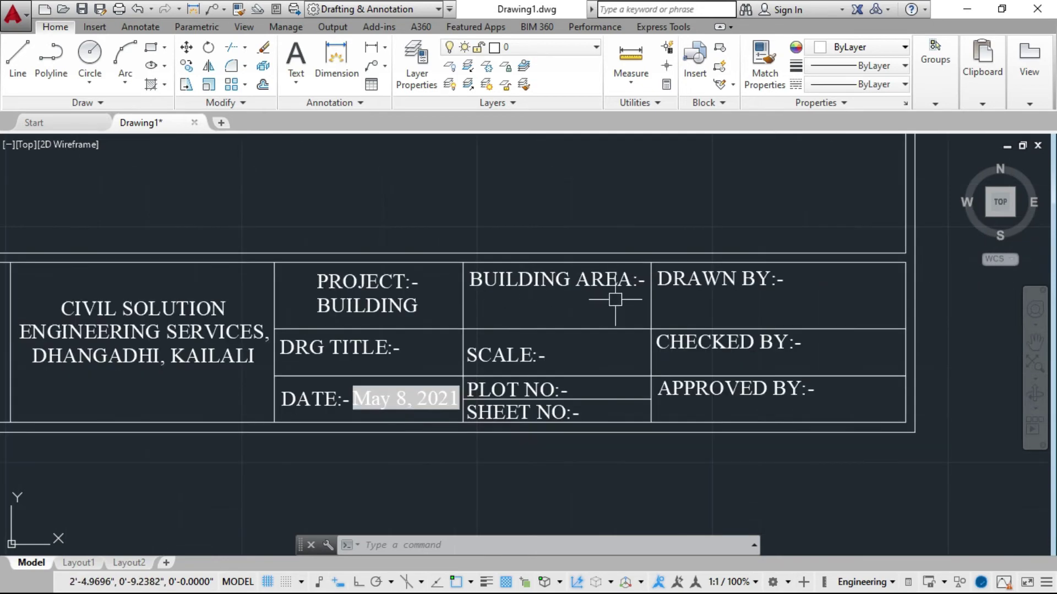
{"action": "scroll", "coordinate": [627, 275], "scroll_direction": "down", "scroll_amount": 4}
Add a new line under DRAWN BY:- in the title block text
{"action": "scroll", "coordinate": [630, 330], "scroll_direction": "up", "scroll_amount": 4}
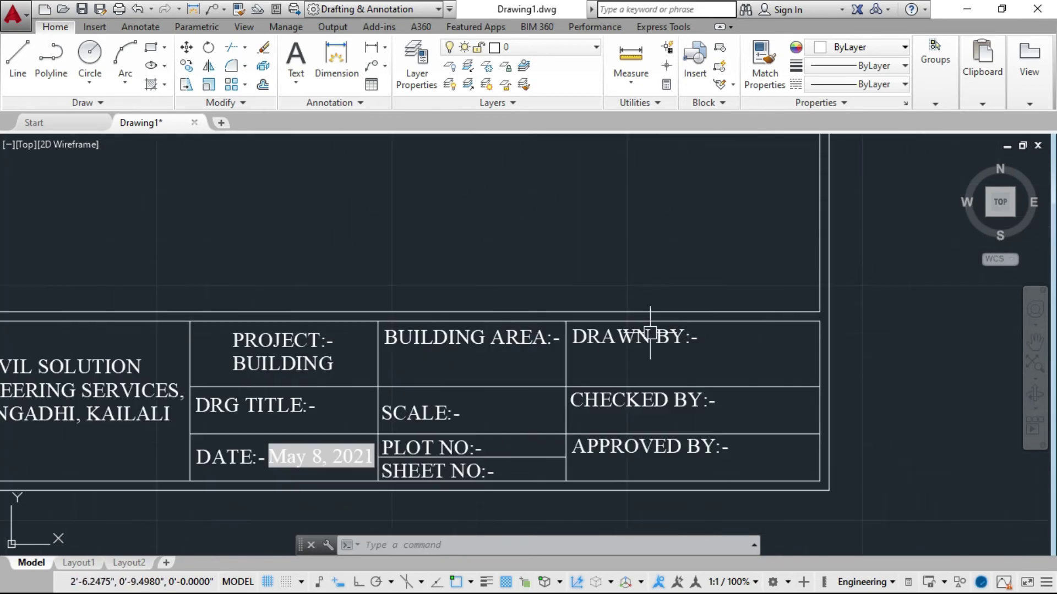
{"action": "double_click", "coordinate": [651, 330]}
{"action": "left_click", "coordinate": [707, 338]}
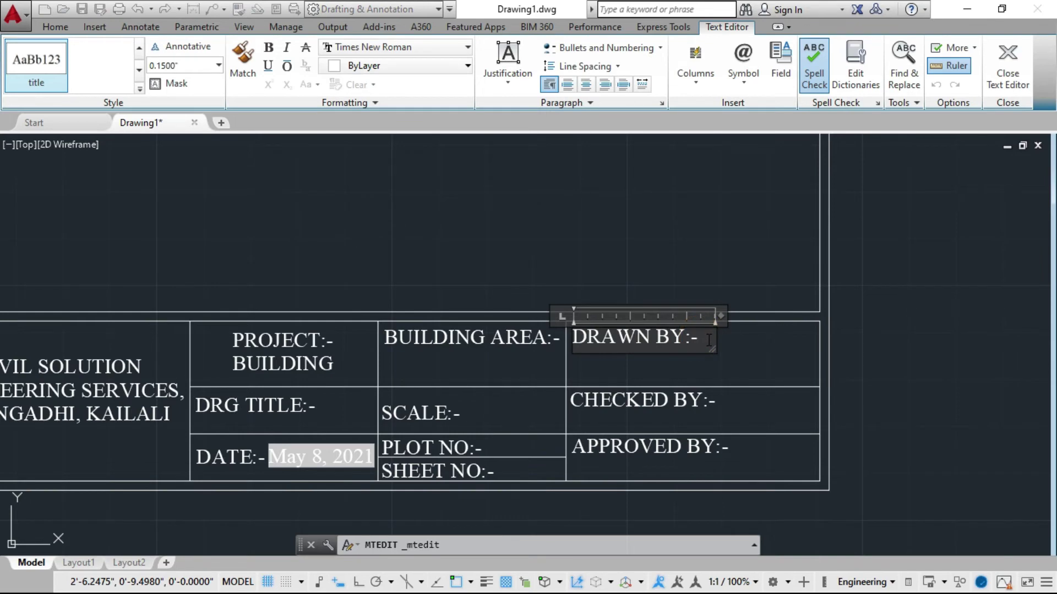
{"action": "key", "text": "Return"}
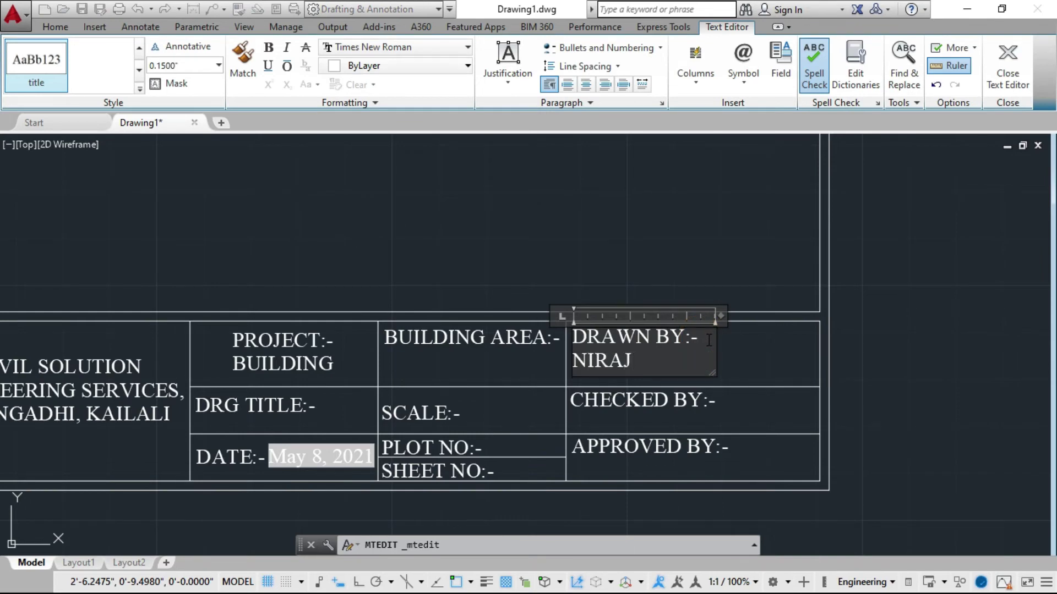
{"action": "left_click", "coordinate": [941, 478]}
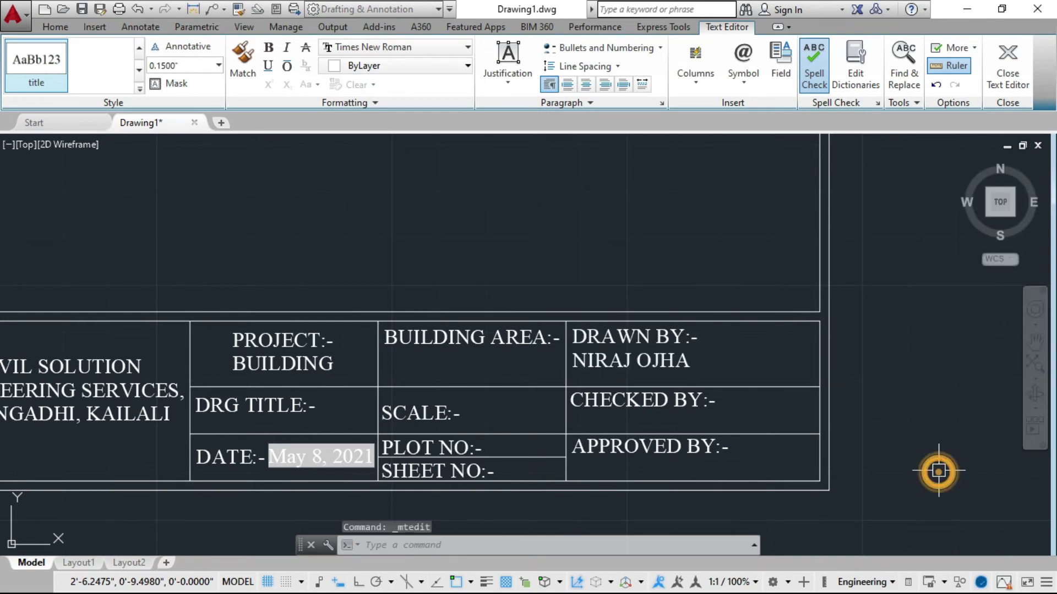
Enter the checker's name on a new line below CHECKED BY, then zoom out
{"action": "double_click", "coordinate": [715, 400]}
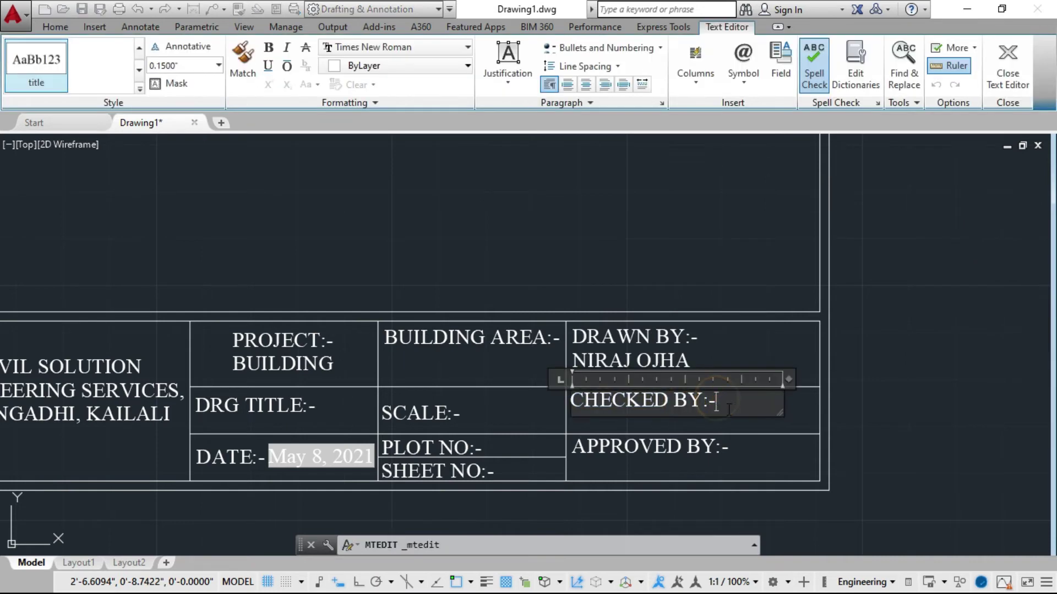
{"action": "key", "text": "Return"}
{"action": "type", "text": "J"}
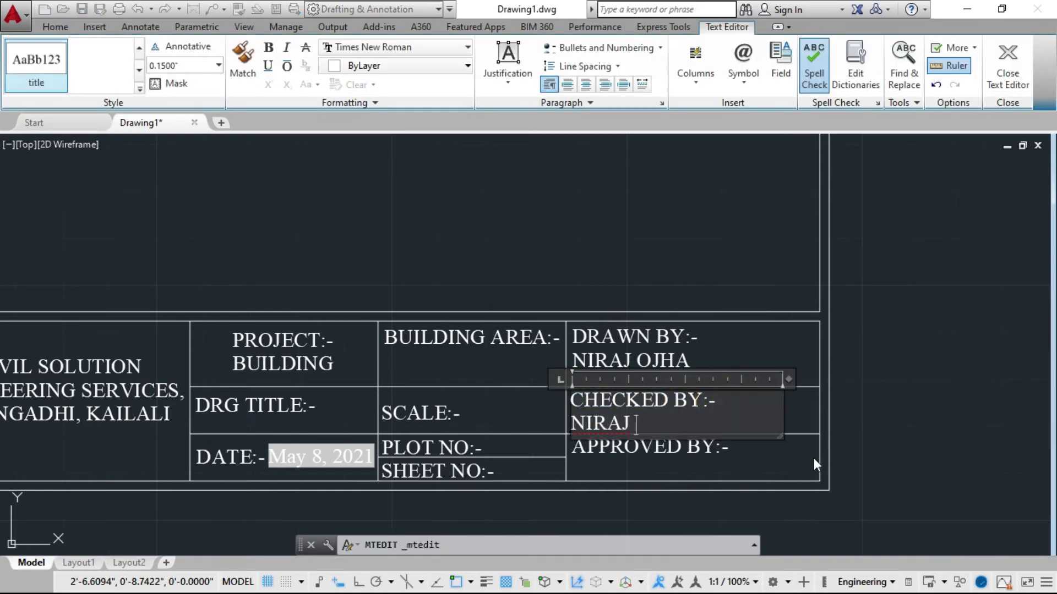
{"action": "type", "text": " OJHA"}
{"action": "left_click", "coordinate": [912, 442]}
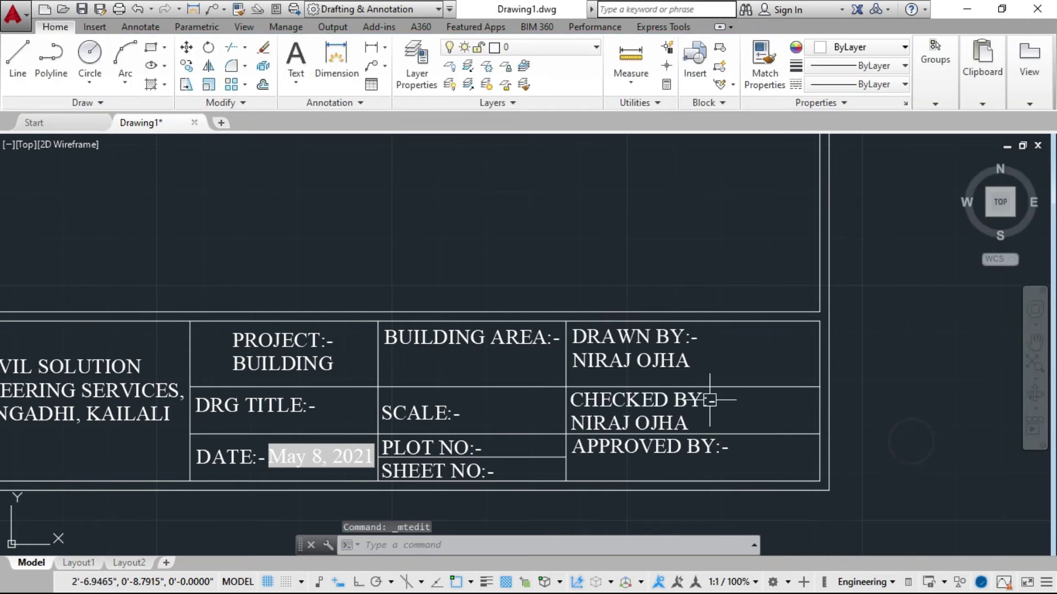
{"action": "scroll", "coordinate": [735, 352], "scroll_direction": "up", "scroll_amount": 1}
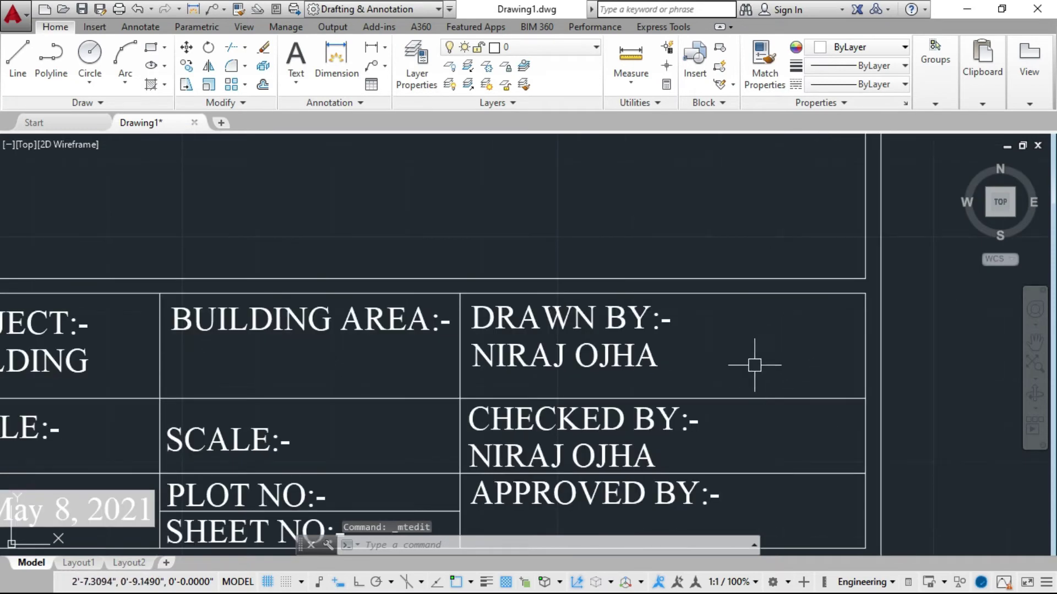
{"action": "scroll", "coordinate": [784, 349], "scroll_direction": "down", "scroll_amount": 3}
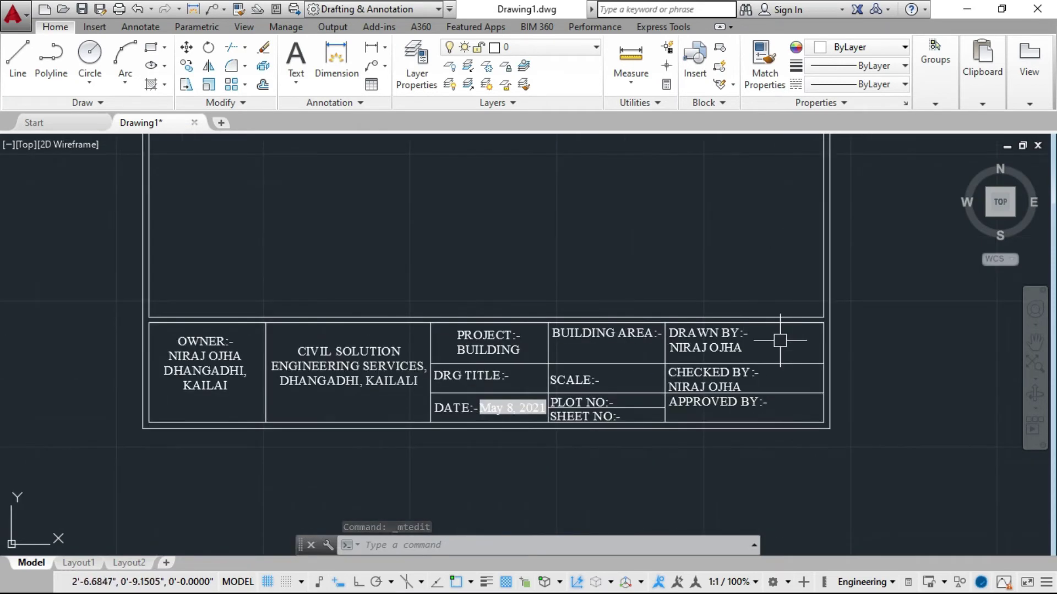
{"action": "scroll", "coordinate": [765, 344], "scroll_direction": "up", "scroll_amount": 1}
{"action": "scroll", "coordinate": [807, 408], "scroll_direction": "up", "scroll_amount": 4}
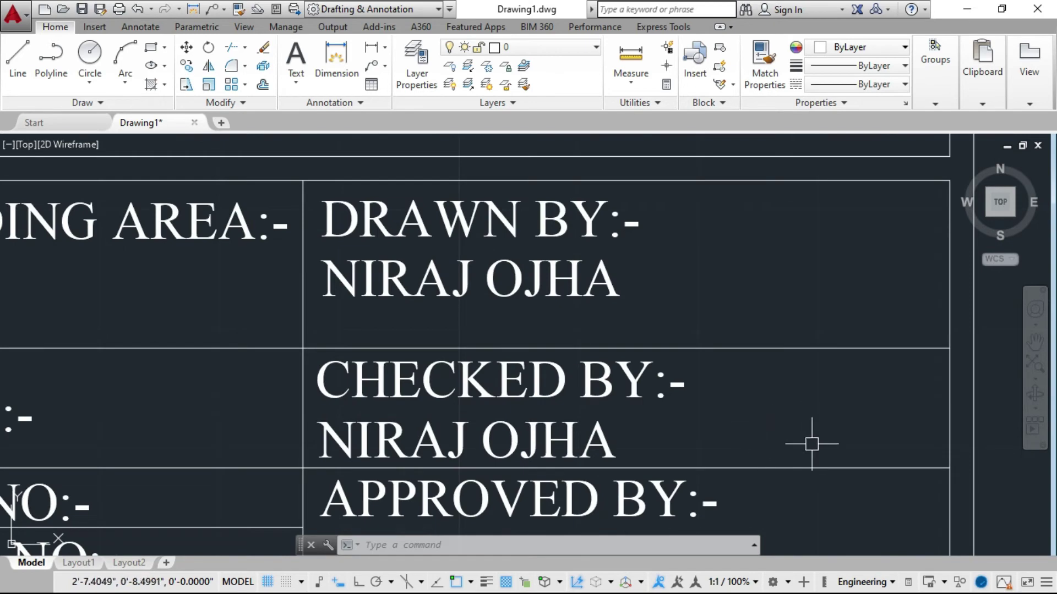
{"action": "scroll", "coordinate": [726, 370], "scroll_direction": "down", "scroll_amount": 2}
{"action": "scroll", "coordinate": [725, 370], "scroll_direction": "down", "scroll_amount": 2}
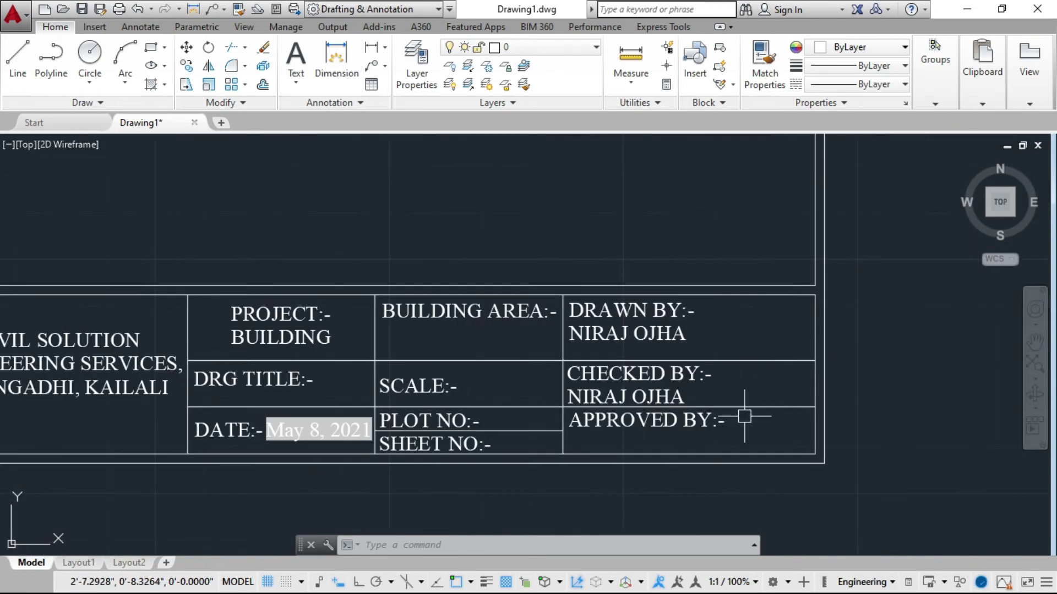
{"action": "scroll", "coordinate": [594, 438], "scroll_direction": "up", "scroll_amount": 2}
{"action": "scroll", "coordinate": [797, 425], "scroll_direction": "down", "scroll_amount": 4}
{"action": "scroll", "coordinate": [776, 431], "scroll_direction": "up", "scroll_amount": 1}
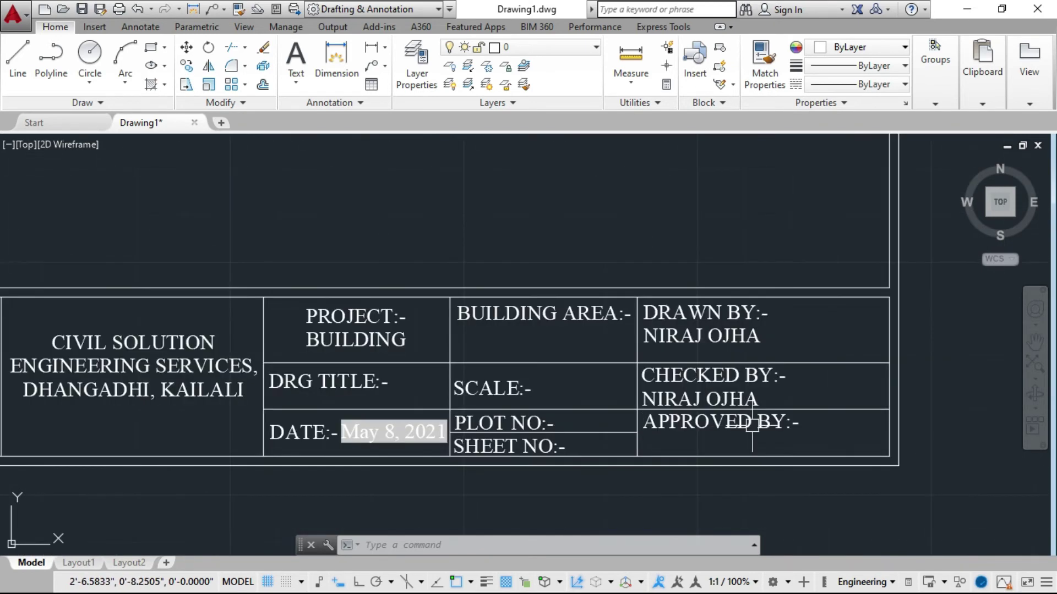
{"action": "scroll", "coordinate": [826, 438], "scroll_direction": "up", "scroll_amount": 2}
{"action": "scroll", "coordinate": [734, 492], "scroll_direction": "down", "scroll_amount": 8}
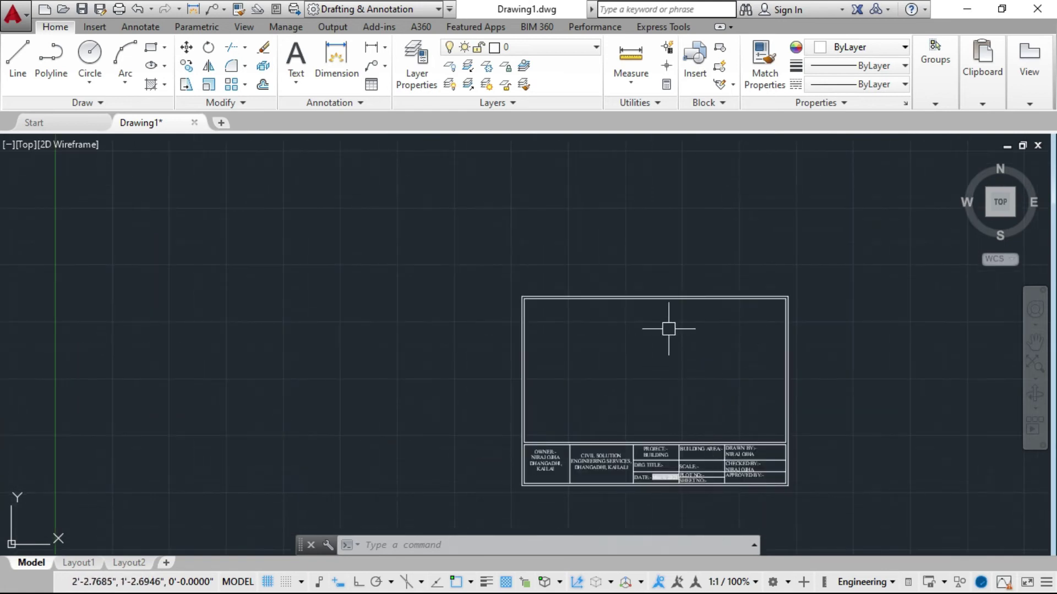
{"action": "scroll", "coordinate": [824, 495], "scroll_direction": "up", "scroll_amount": 2}
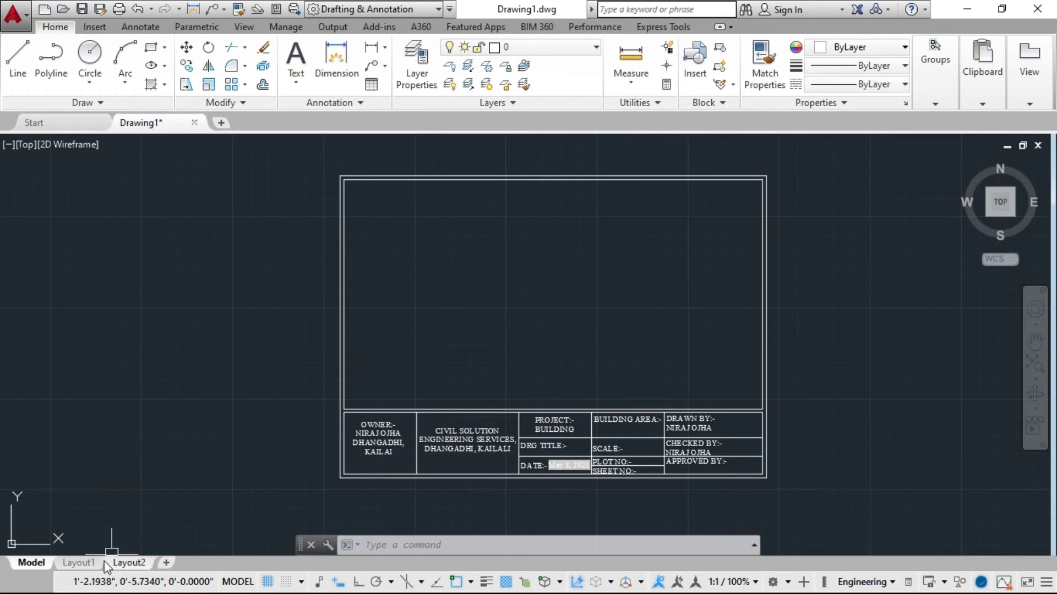
{"action": "left_click", "coordinate": [78, 562]}
{"action": "left_click", "coordinate": [125, 563]}
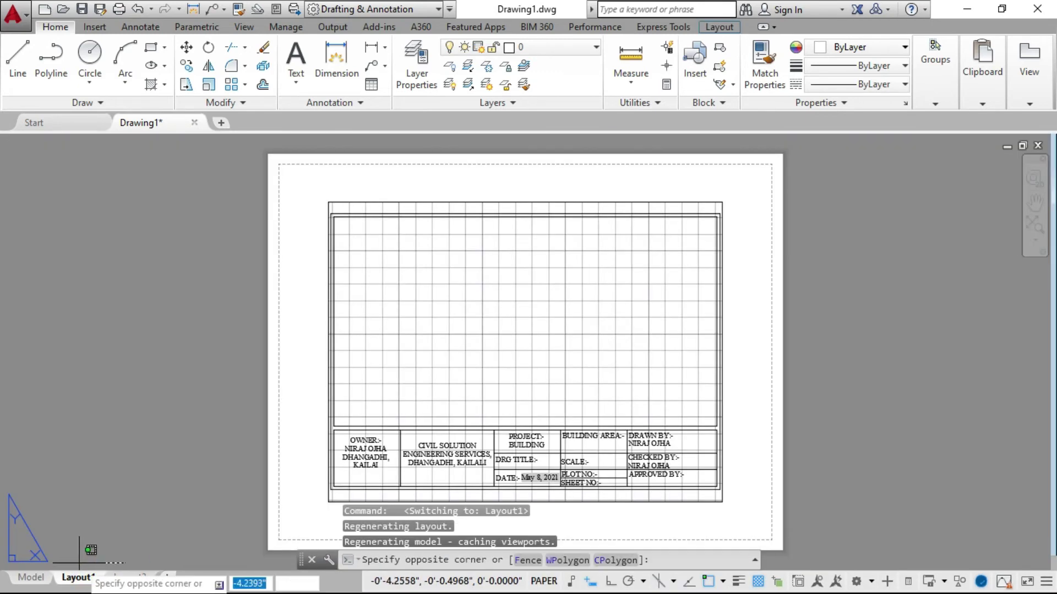
{"action": "left_click", "coordinate": [119, 564]}
{"action": "left_click", "coordinate": [126, 578]}
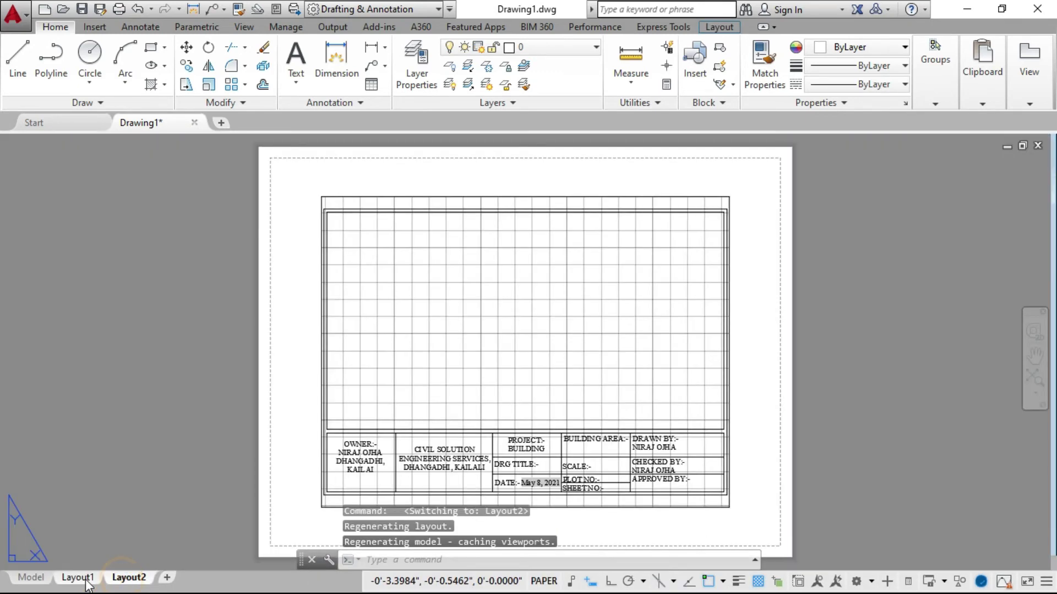
{"action": "left_click", "coordinate": [78, 578]}
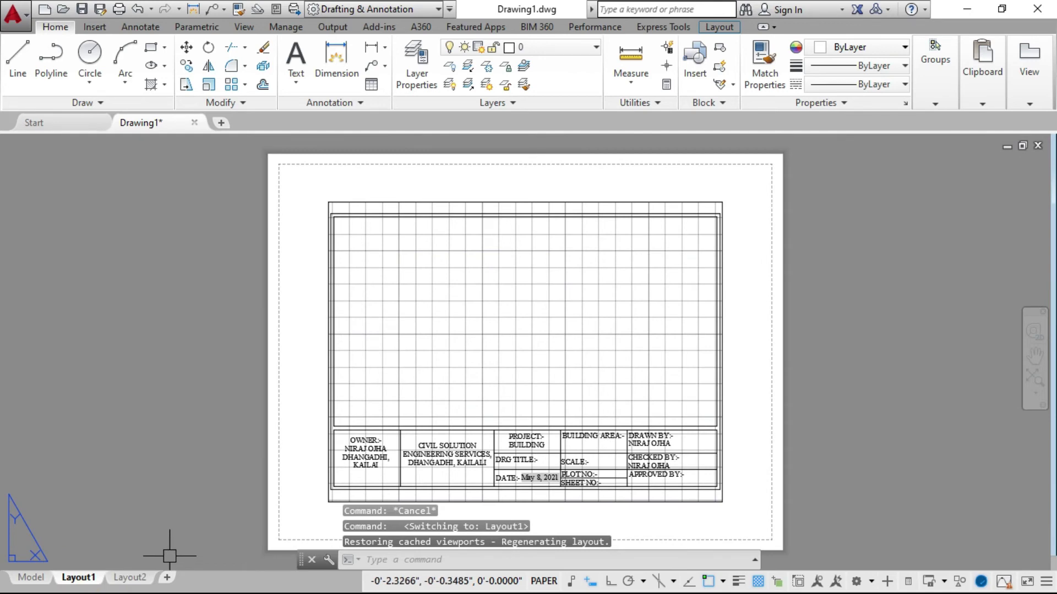
{"action": "left_click", "coordinate": [28, 582]}
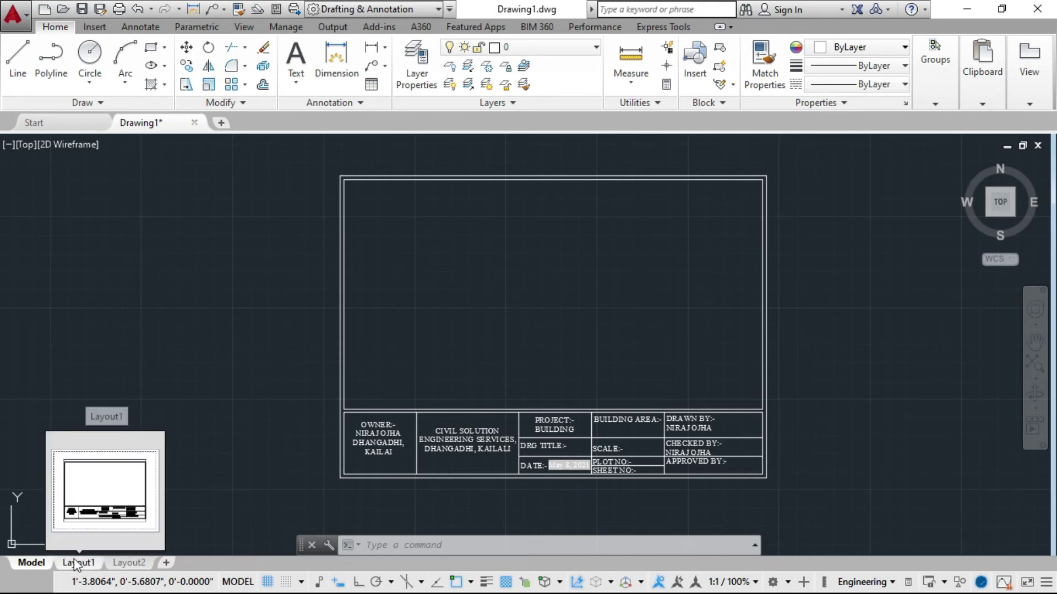
Clear any selection and start the COPYBASE command
{"action": "scroll", "coordinate": [220, 374], "scroll_direction": "down", "scroll_amount": 4}
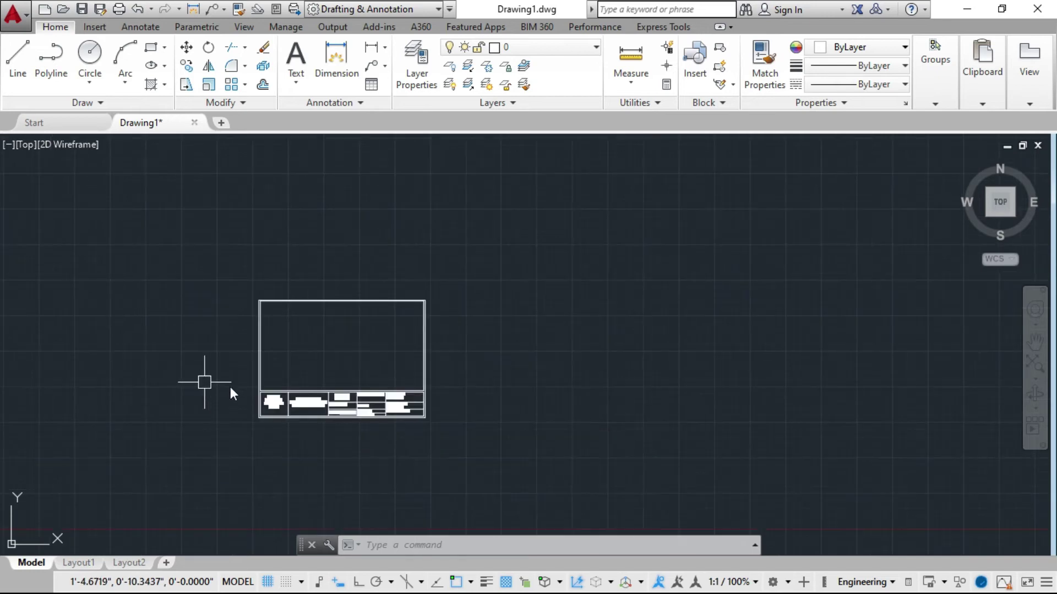
{"action": "scroll", "coordinate": [230, 385], "scroll_direction": "up", "scroll_amount": 2}
{"action": "left_click", "coordinate": [236, 215]}
{"action": "left_click", "coordinate": [189, 226]}
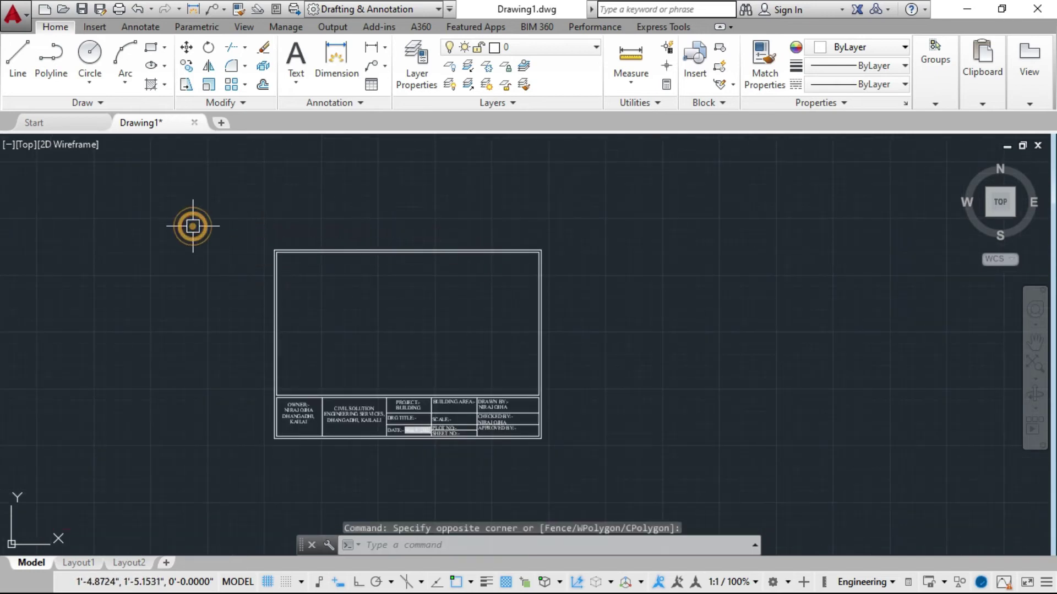
{"action": "type", "text": "C"}
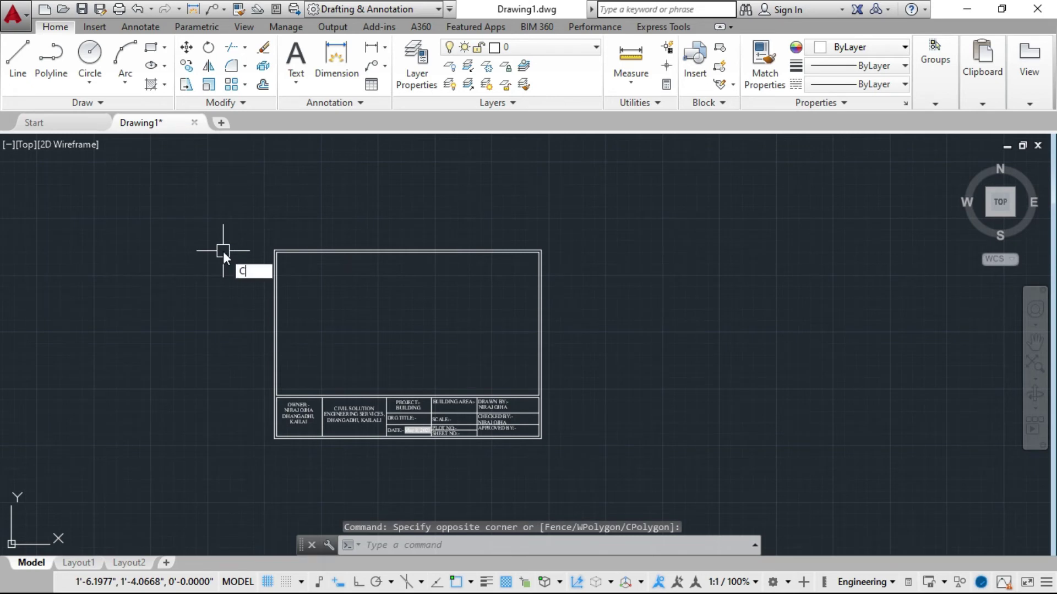
{"action": "type", "text": "OPU"}
{"action": "key", "text": "BackSpace"}
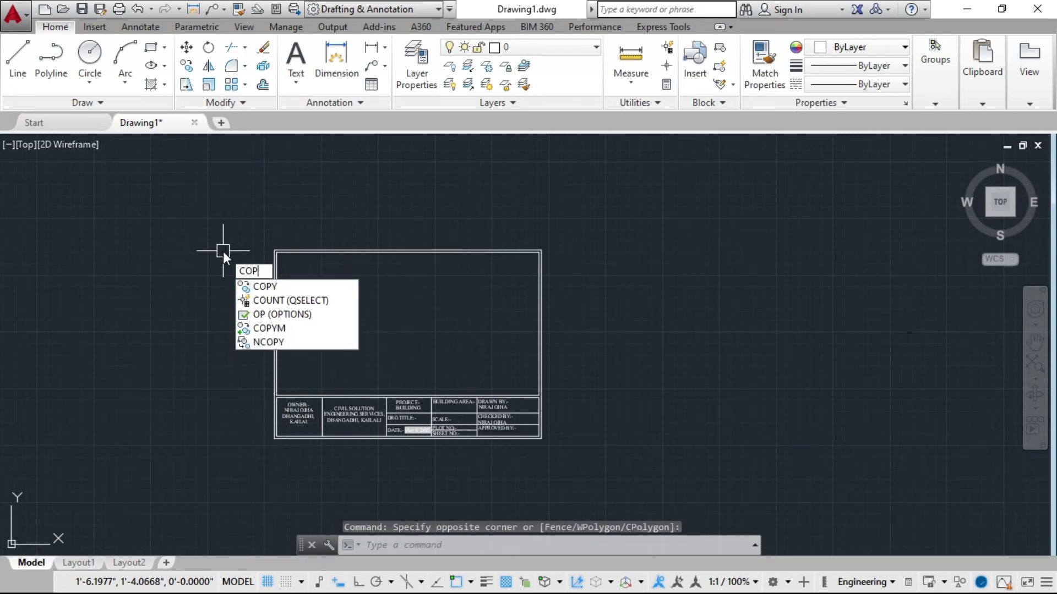
{"action": "type", "text": "Y"}
{"action": "type", "text": "BAS"}
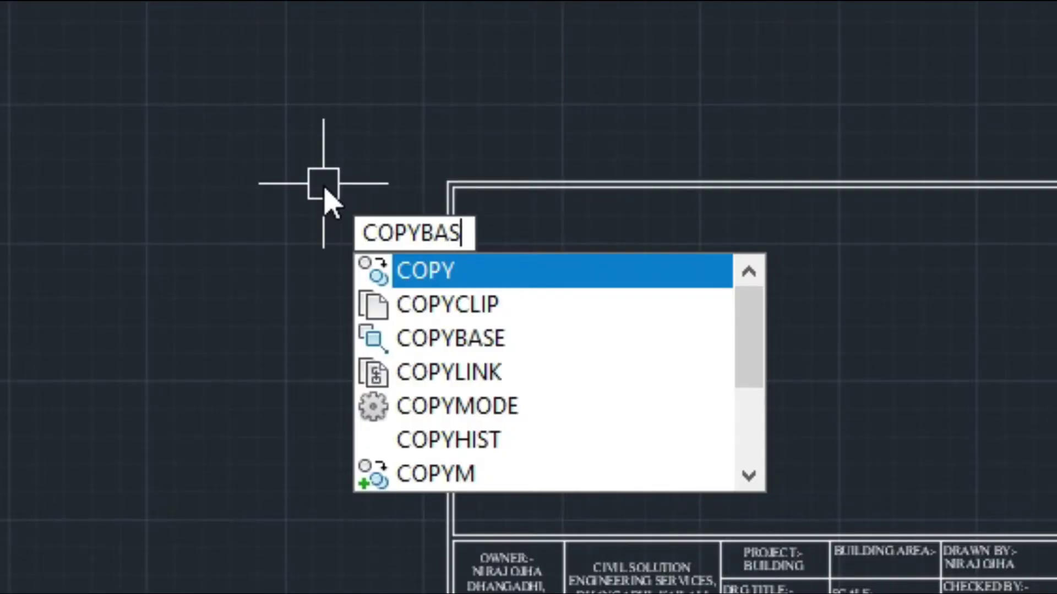
{"action": "type", "text": "E"}
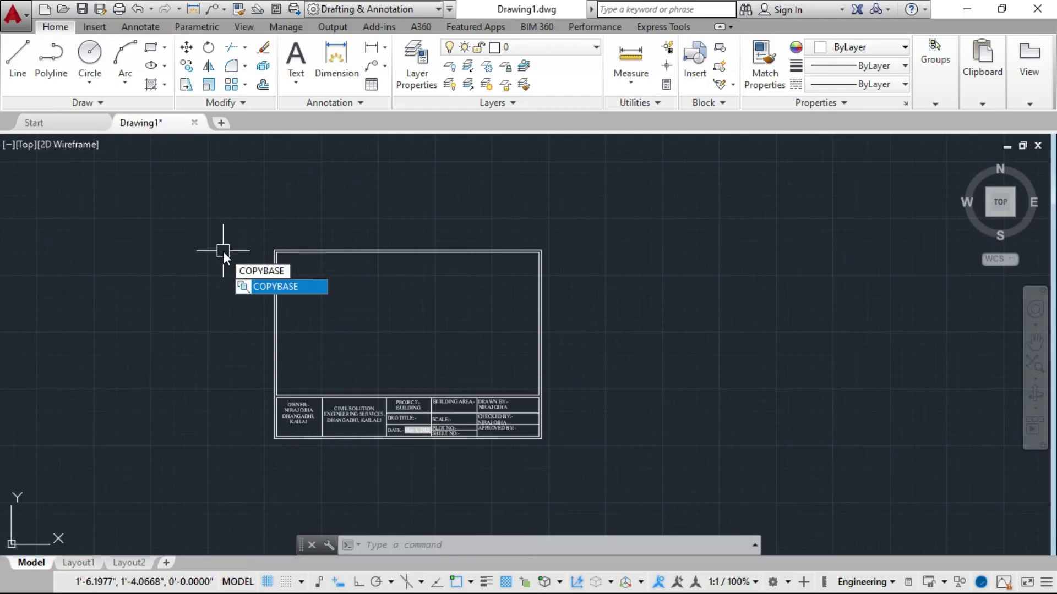
{"action": "key", "text": "Return"}
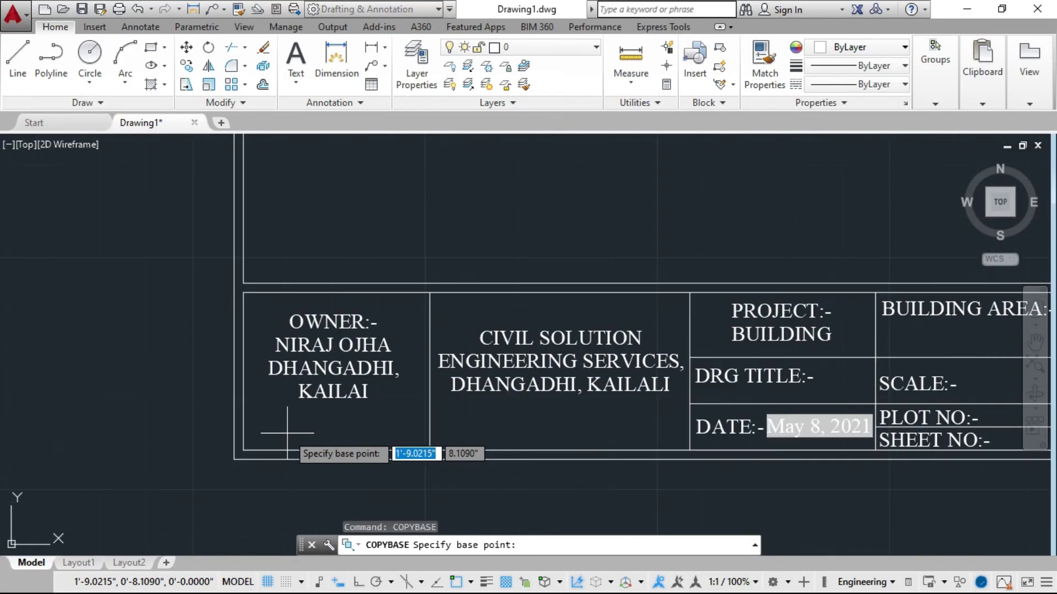
Copy all 30 border and title block objects, based at the border's lower-left corner
{"action": "scroll", "coordinate": [235, 471], "scroll_direction": "up", "scroll_amount": 4}
{"action": "scroll", "coordinate": [236, 483], "scroll_direction": "up", "scroll_amount": 6}
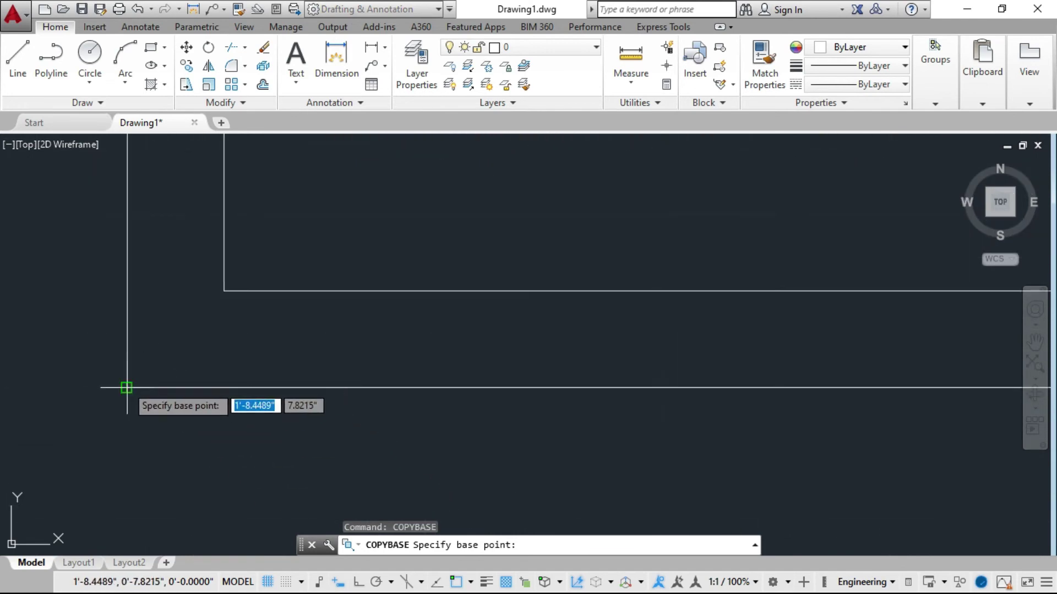
{"action": "left_click", "coordinate": [126, 388]}
{"action": "scroll", "coordinate": [123, 407], "scroll_direction": "down", "scroll_amount": 3}
{"action": "scroll", "coordinate": [188, 403], "scroll_direction": "down", "scroll_amount": 3}
{"action": "scroll", "coordinate": [165, 341], "scroll_direction": "down", "scroll_amount": 2}
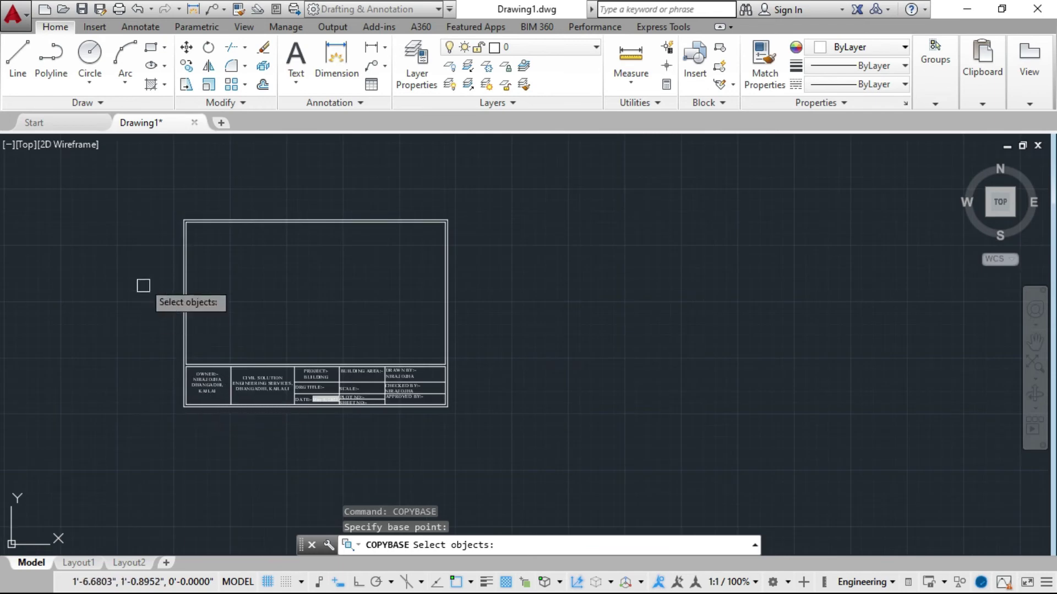
{"action": "left_click", "coordinate": [124, 183]}
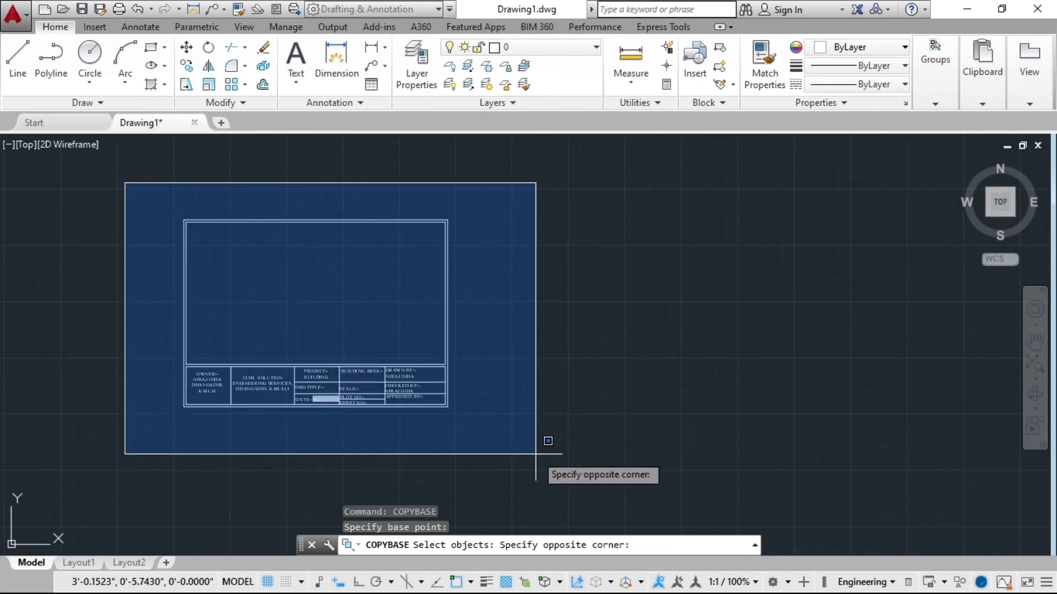
{"action": "left_click", "coordinate": [501, 443]}
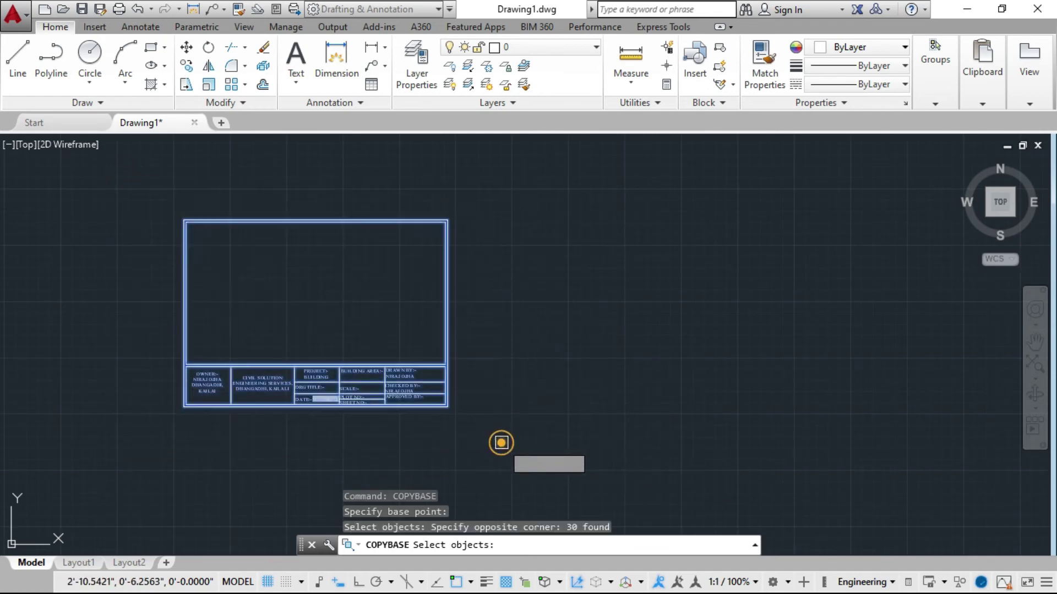
{"action": "key", "text": "Return"}
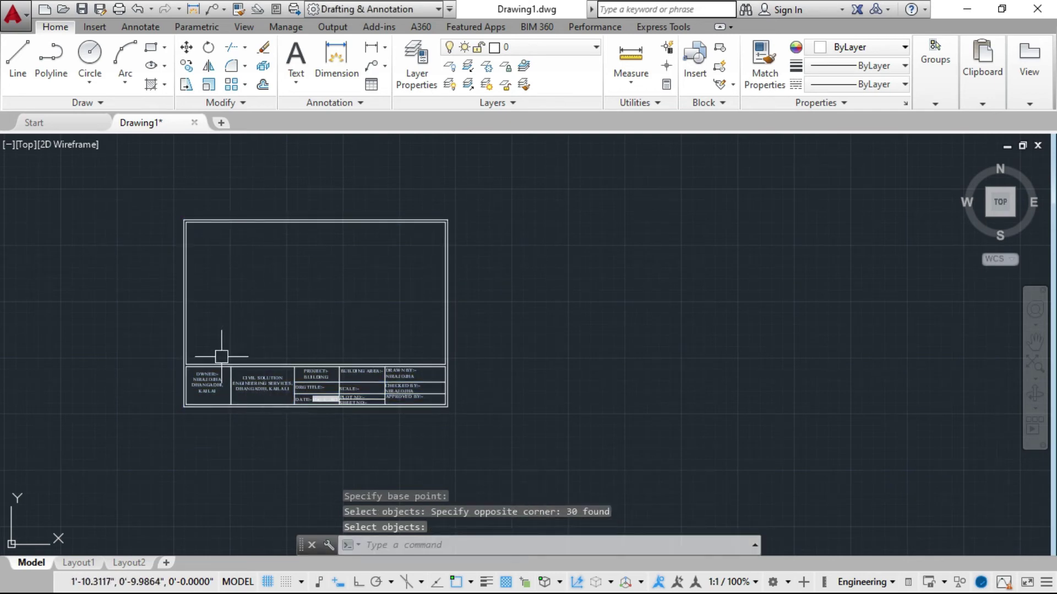
Zoom out until the entire border and title block text are visible in model space
{"action": "scroll", "coordinate": [377, 366], "scroll_direction": "down", "scroll_amount": 2}
{"action": "scroll", "coordinate": [324, 366], "scroll_direction": "up", "scroll_amount": 4}
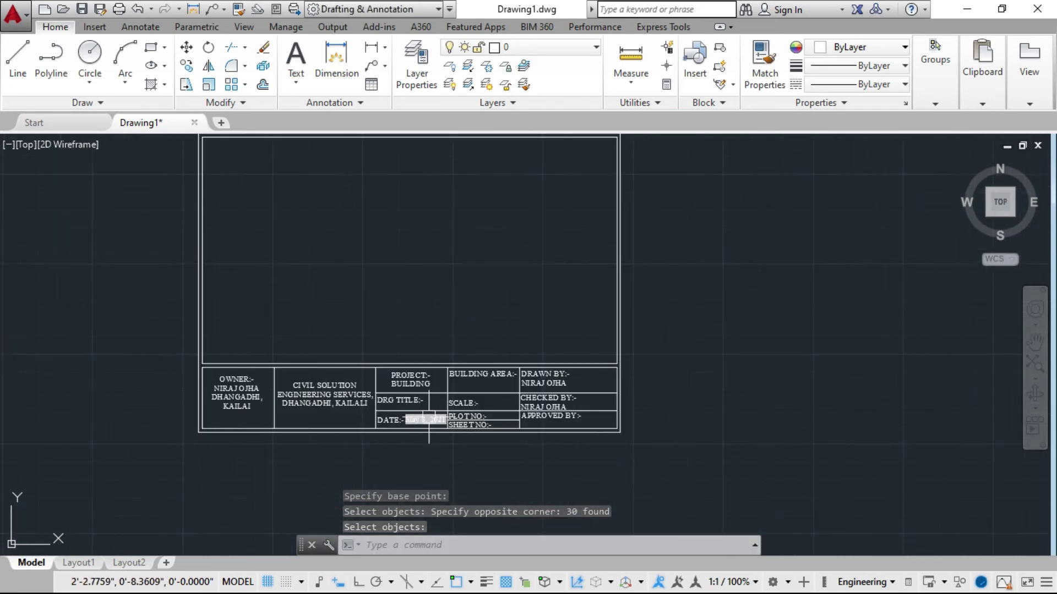
{"action": "scroll", "coordinate": [336, 439], "scroll_direction": "down", "scroll_amount": 2}
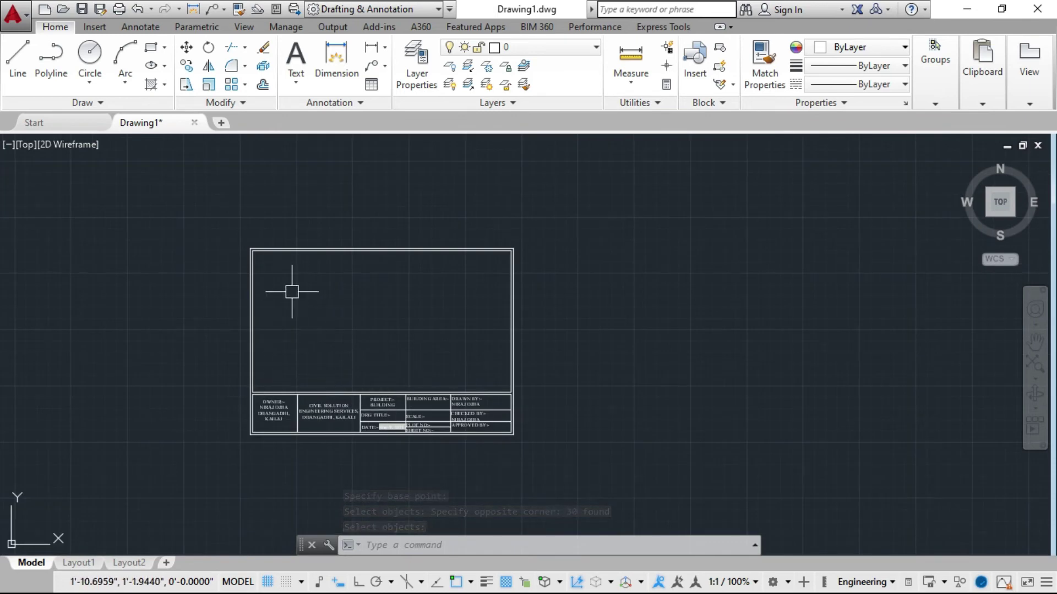
{"action": "scroll", "coordinate": [264, 260], "scroll_direction": "up", "scroll_amount": 5}
{"action": "scroll", "coordinate": [384, 270], "scroll_direction": "down", "scroll_amount": 5}
{"action": "scroll", "coordinate": [335, 390], "scroll_direction": "up", "scroll_amount": 2}
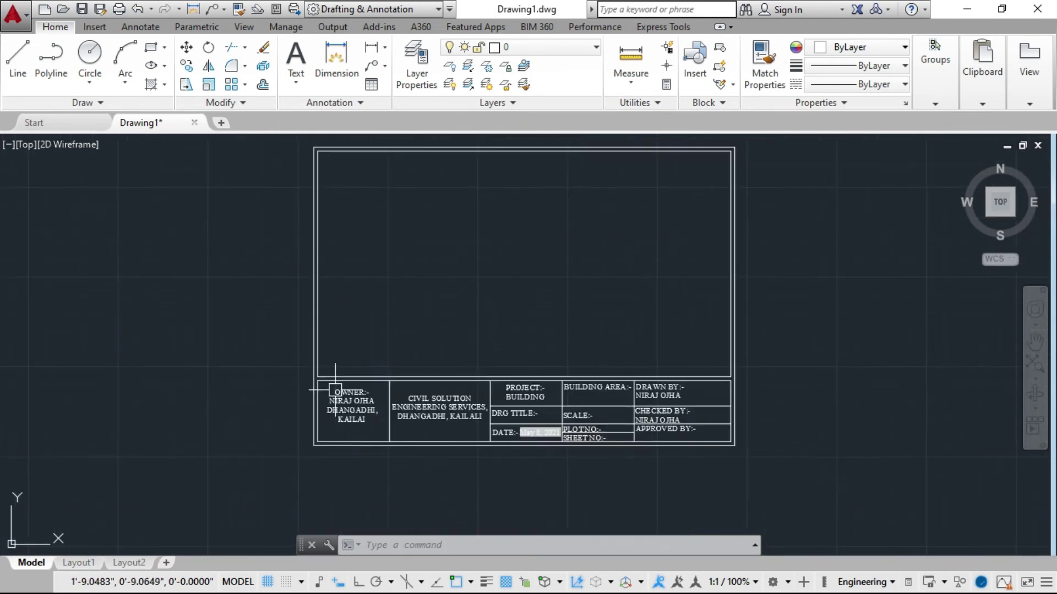
{"action": "scroll", "coordinate": [334, 390], "scroll_direction": "up", "scroll_amount": 2}
{"action": "scroll", "coordinate": [331, 385], "scroll_direction": "up", "scroll_amount": 2}
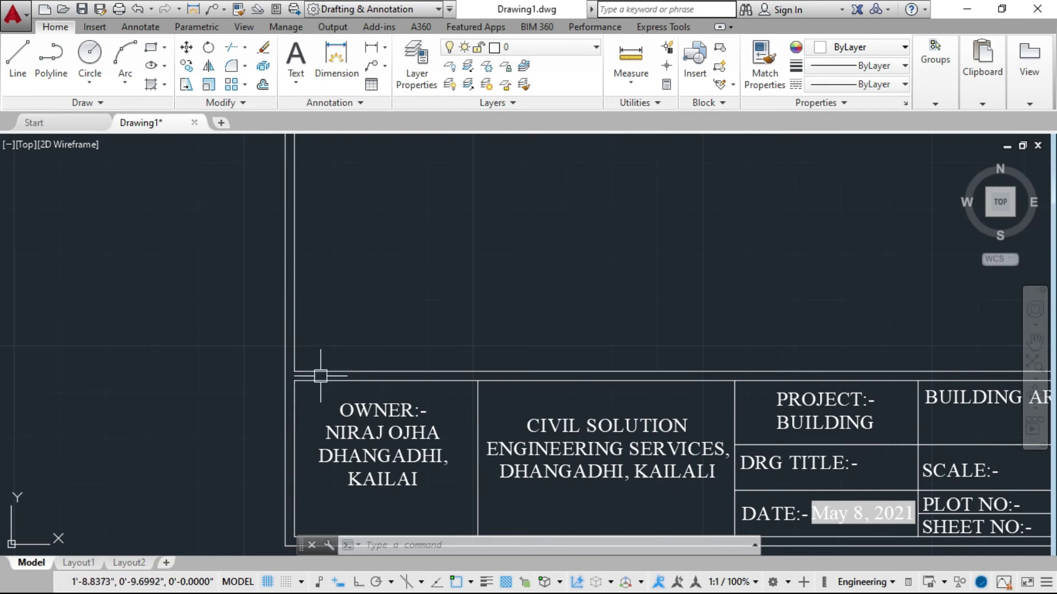
{"action": "scroll", "coordinate": [319, 377], "scroll_direction": "up", "scroll_amount": 3}
{"action": "scroll", "coordinate": [275, 379], "scroll_direction": "up", "scroll_amount": 2}
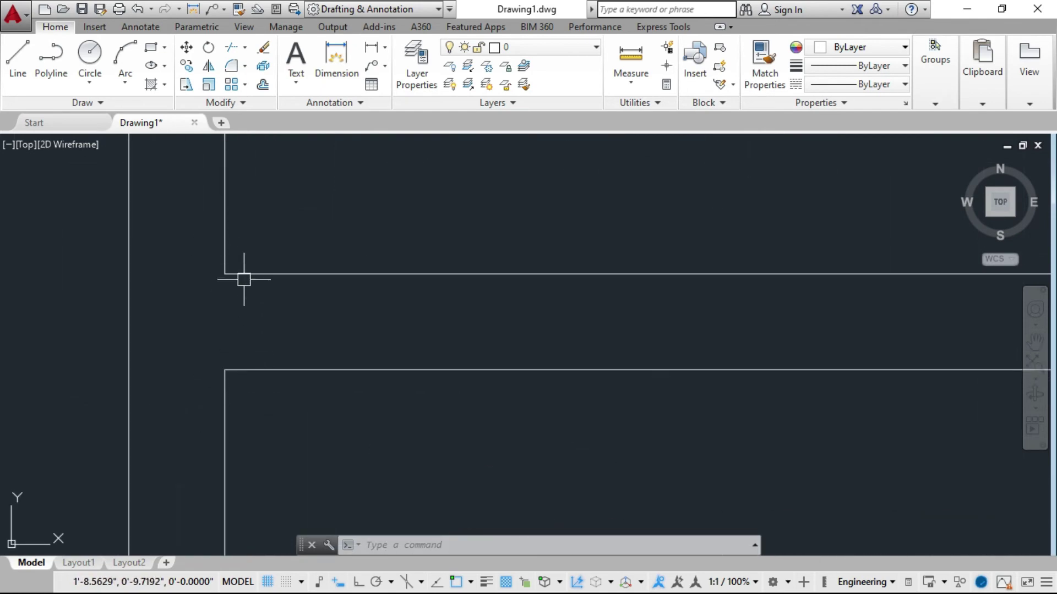
{"action": "scroll", "coordinate": [206, 262], "scroll_direction": "down", "scroll_amount": 1}
{"action": "scroll", "coordinate": [213, 297], "scroll_direction": "down", "scroll_amount": 1}
{"action": "scroll", "coordinate": [275, 385], "scroll_direction": "down", "scroll_amount": 1}
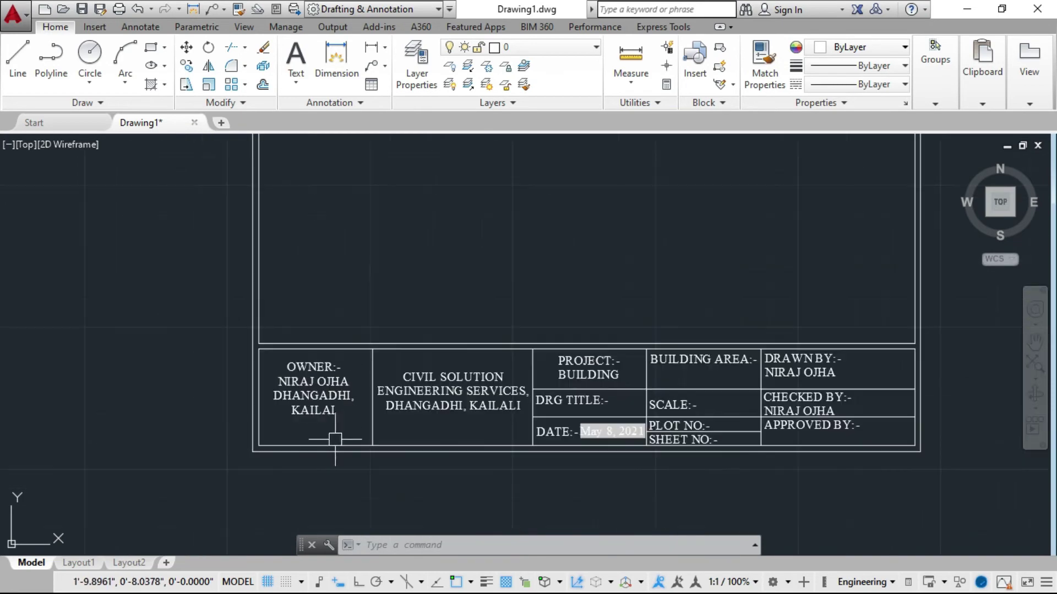
{"action": "scroll", "coordinate": [335, 439], "scroll_direction": "down", "scroll_amount": 1}
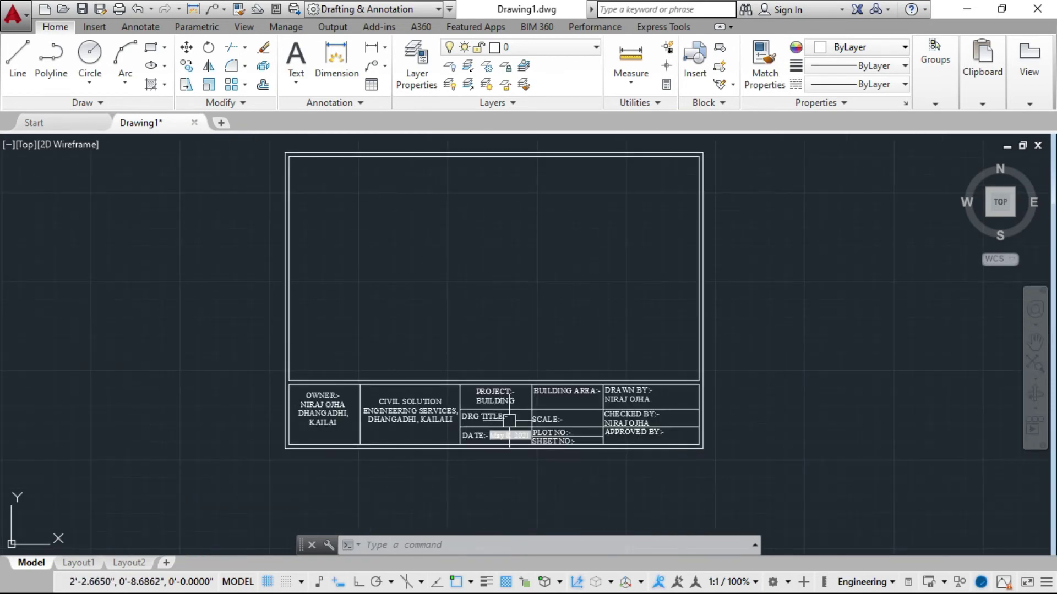
{"action": "scroll", "coordinate": [556, 509], "scroll_direction": "down", "scroll_amount": 2}
{"action": "scroll", "coordinate": [498, 470], "scroll_direction": "up", "scroll_amount": 1}
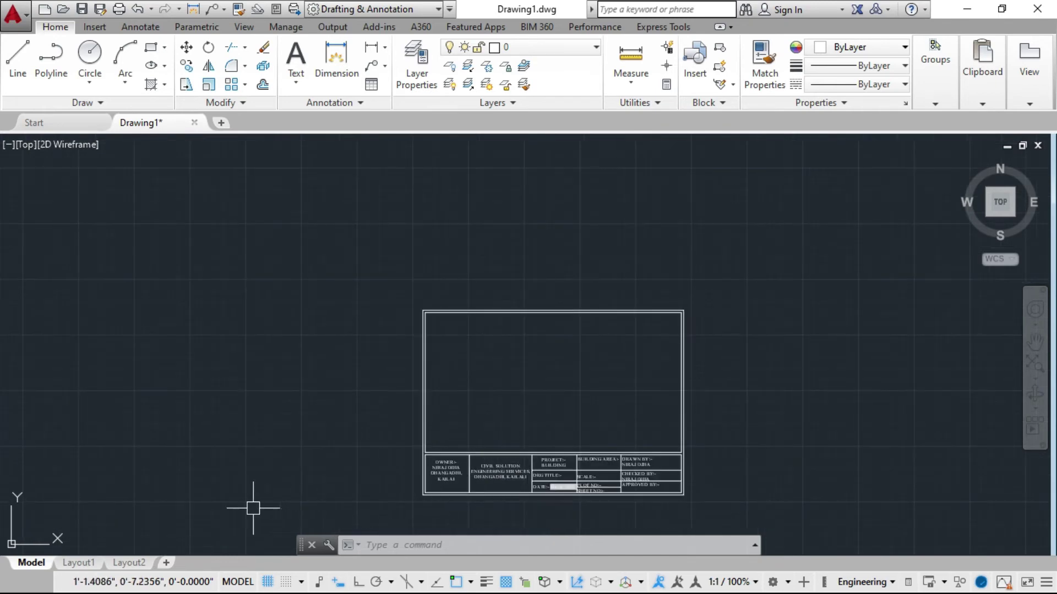
Switch to Layout1 and erase its default viewport, leaving a blank paper sheet
{"action": "left_click", "coordinate": [78, 562]}
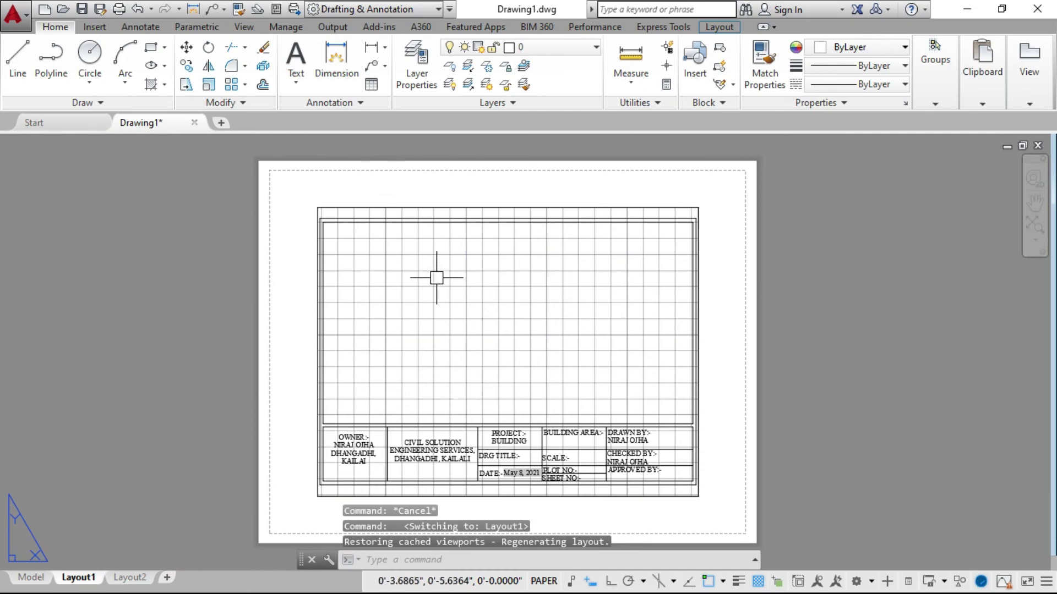
{"action": "left_click", "coordinate": [725, 237]}
{"action": "left_click", "coordinate": [629, 192]}
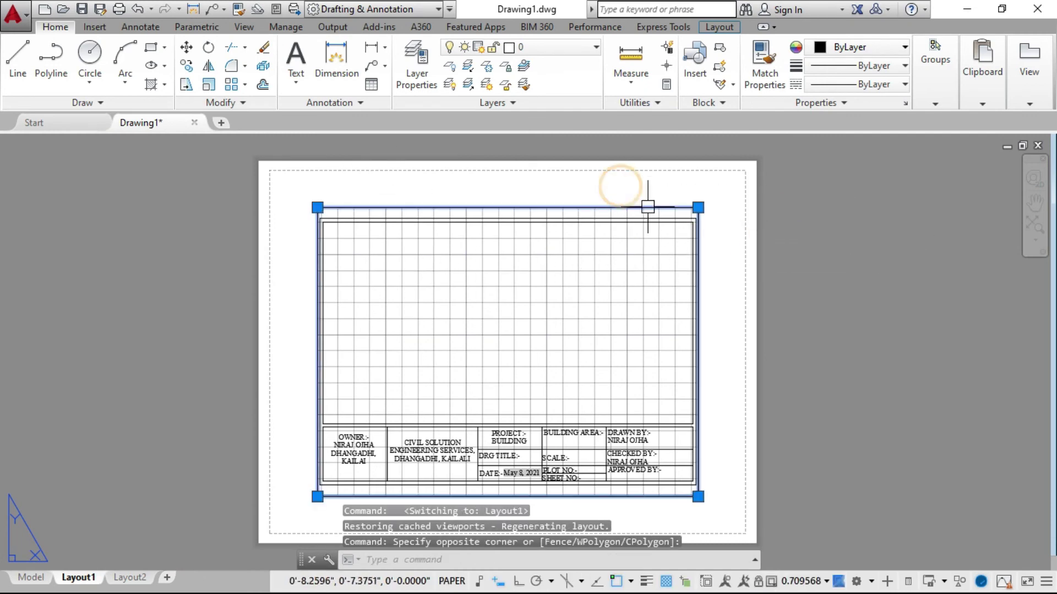
{"action": "key", "text": "Delete"}
{"action": "scroll", "coordinate": [363, 199], "scroll_direction": "down", "scroll_amount": 2}
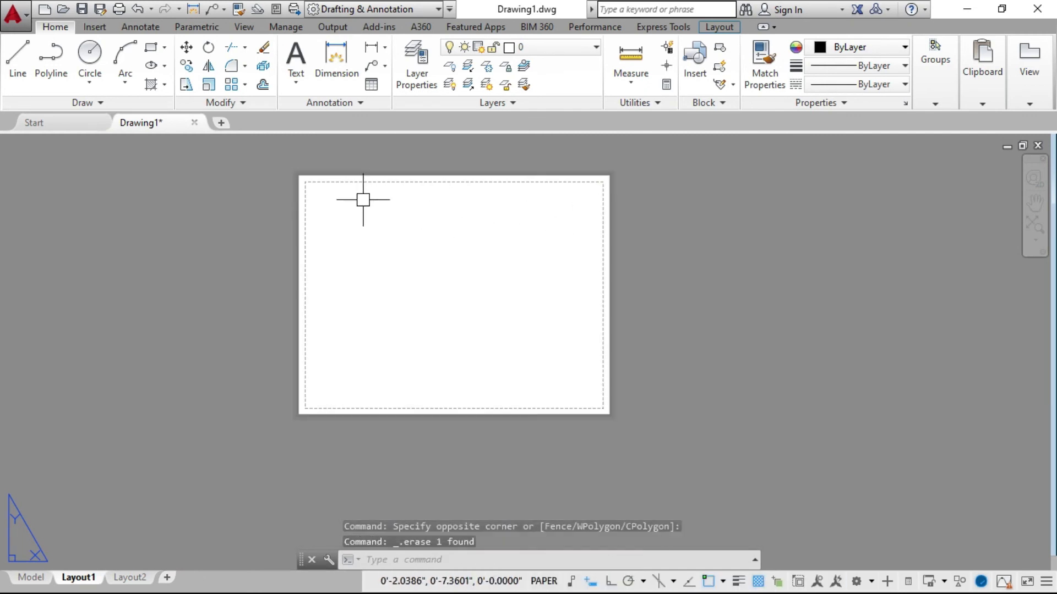
{"action": "scroll", "coordinate": [493, 166], "scroll_direction": "up", "scroll_amount": 2}
{"action": "scroll", "coordinate": [358, 219], "scroll_direction": "down", "scroll_amount": 2}
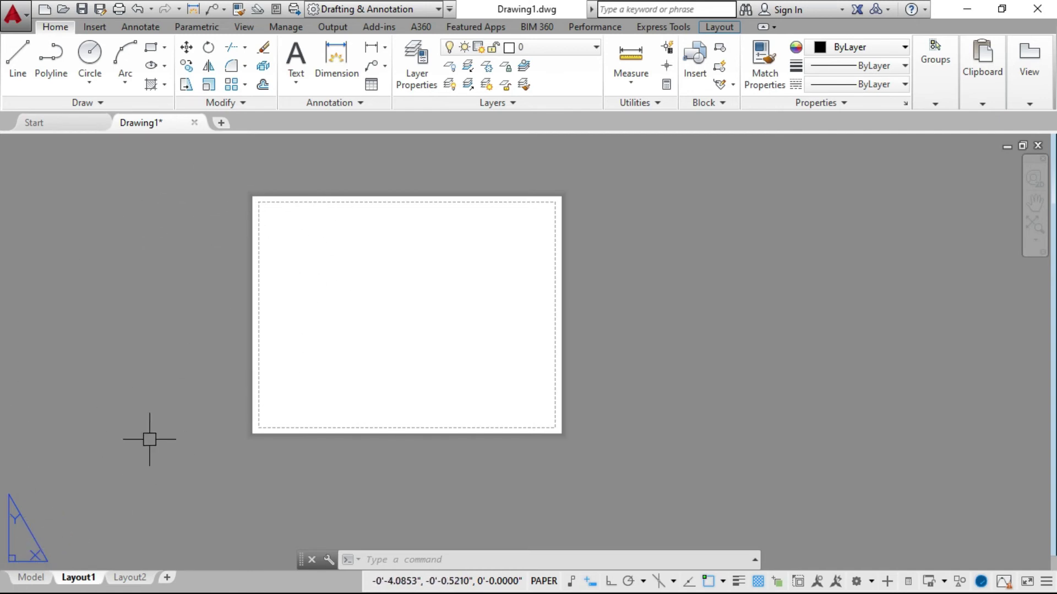
Modify Layout1's page setup to use the DWG To PDF.pc3 plotter
{"action": "right_click", "coordinate": [83, 581]}
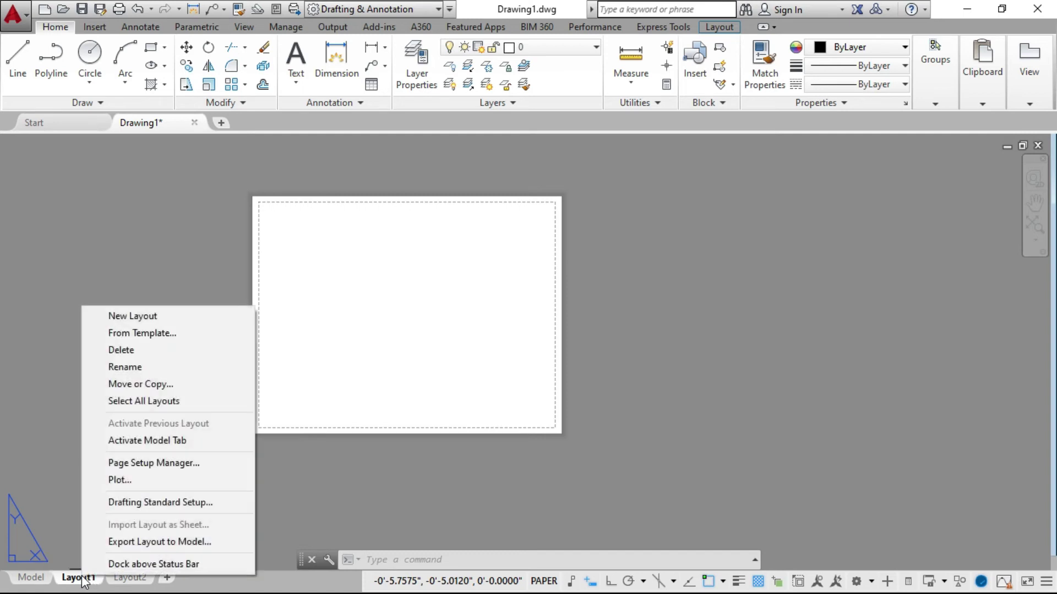
{"action": "left_click", "coordinate": [131, 463]}
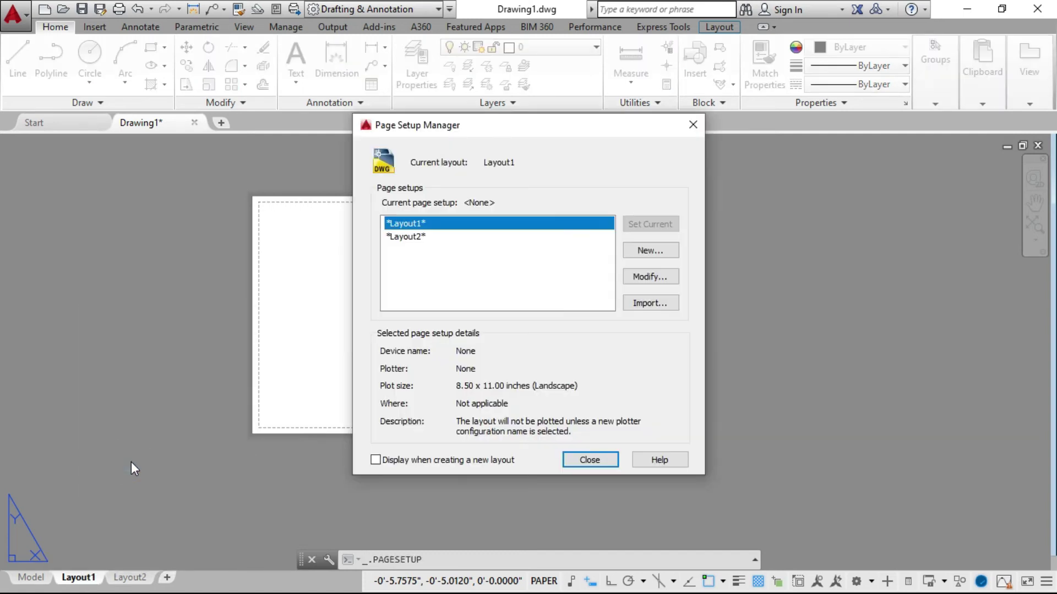
{"action": "left_click", "coordinate": [651, 277]}
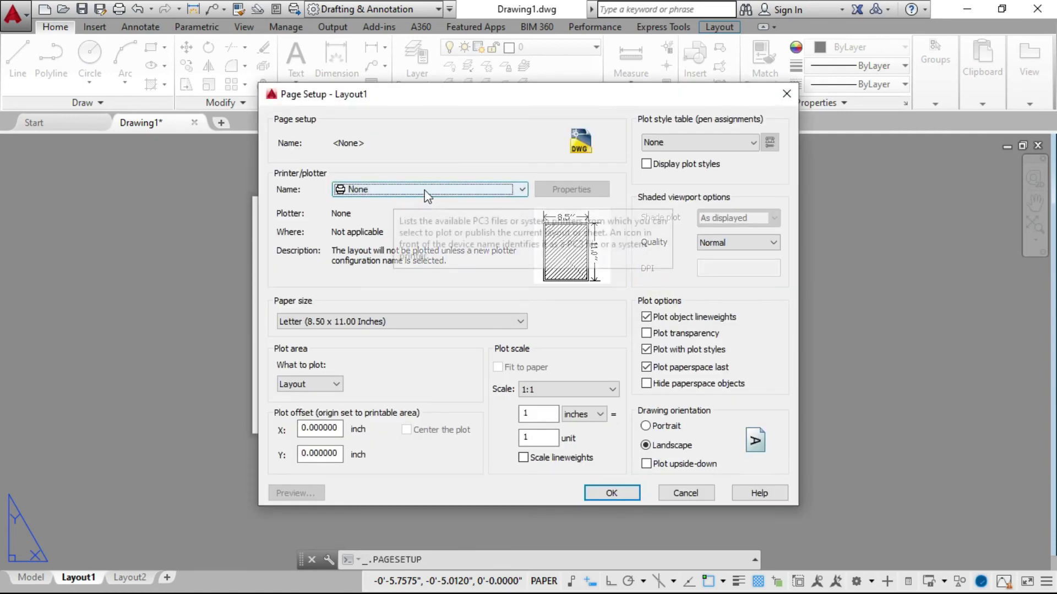
{"action": "left_click", "coordinate": [426, 191]}
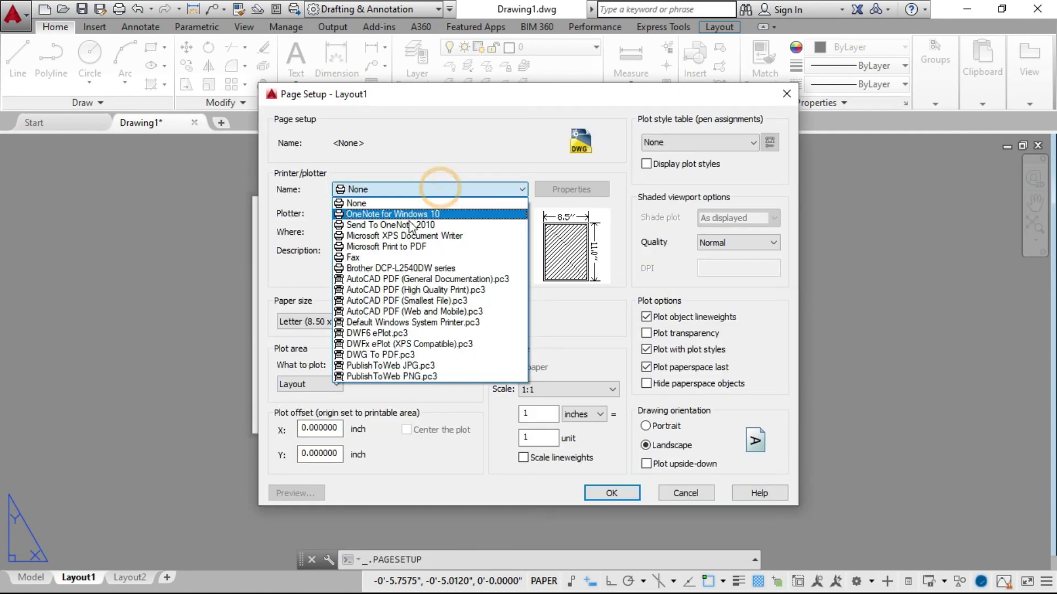
{"action": "left_click", "coordinate": [389, 346]}
{"action": "left_click", "coordinate": [449, 190]}
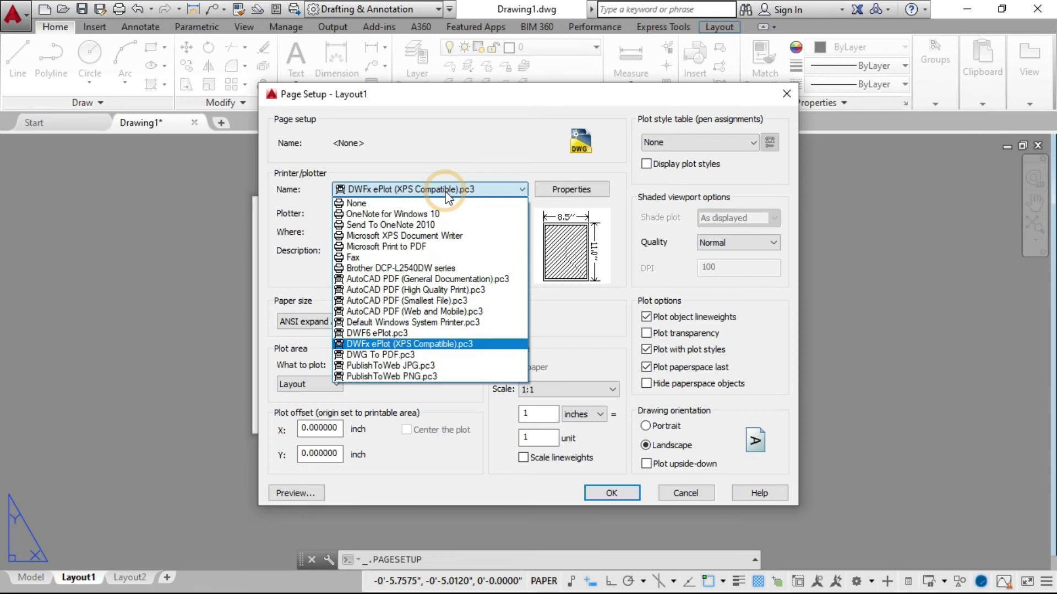
{"action": "left_click", "coordinate": [378, 355]}
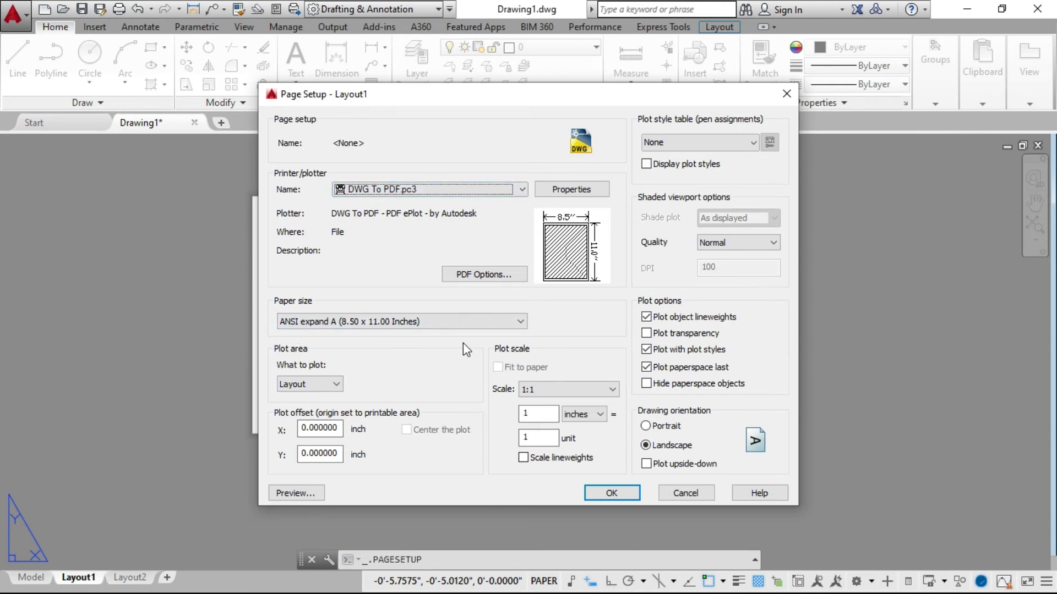
Set the paper to ISO A4 landscape with inch units, then apply and close
{"action": "left_click", "coordinate": [462, 322]}
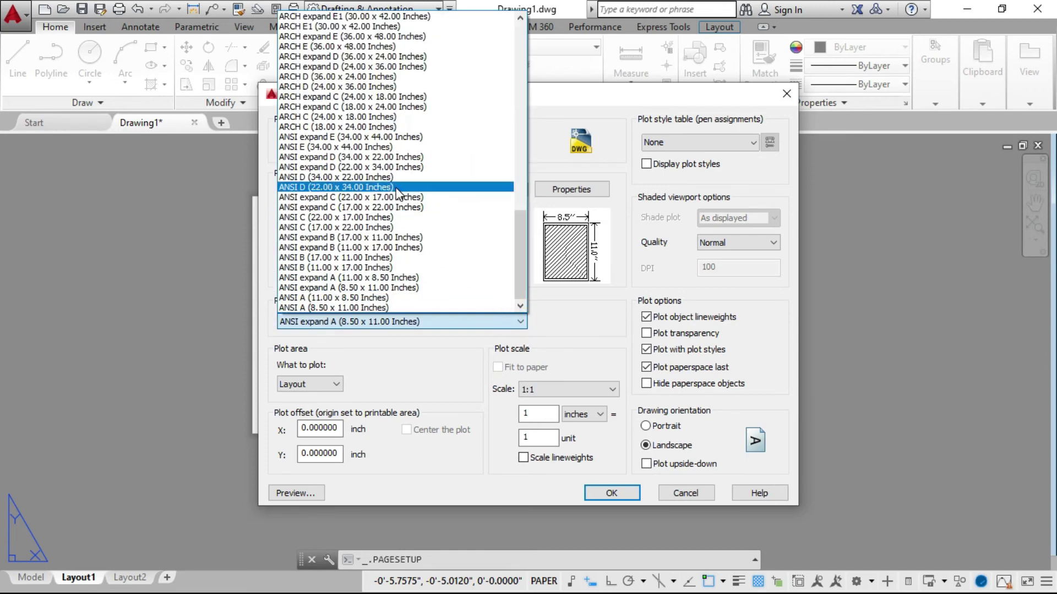
{"action": "scroll", "coordinate": [392, 272], "scroll_direction": "up", "scroll_amount": 4}
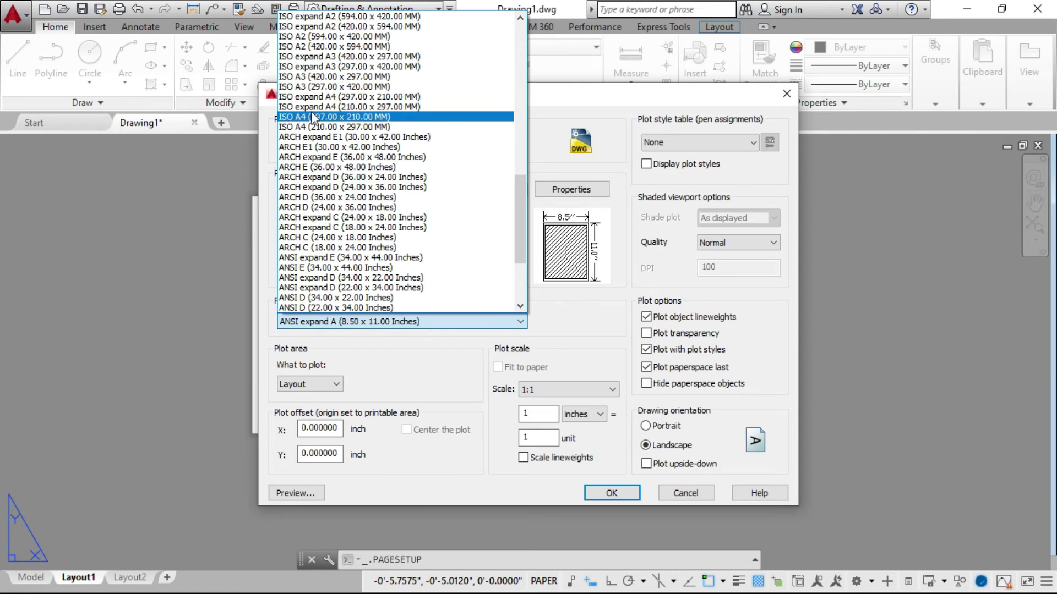
{"action": "left_click", "coordinate": [354, 118]}
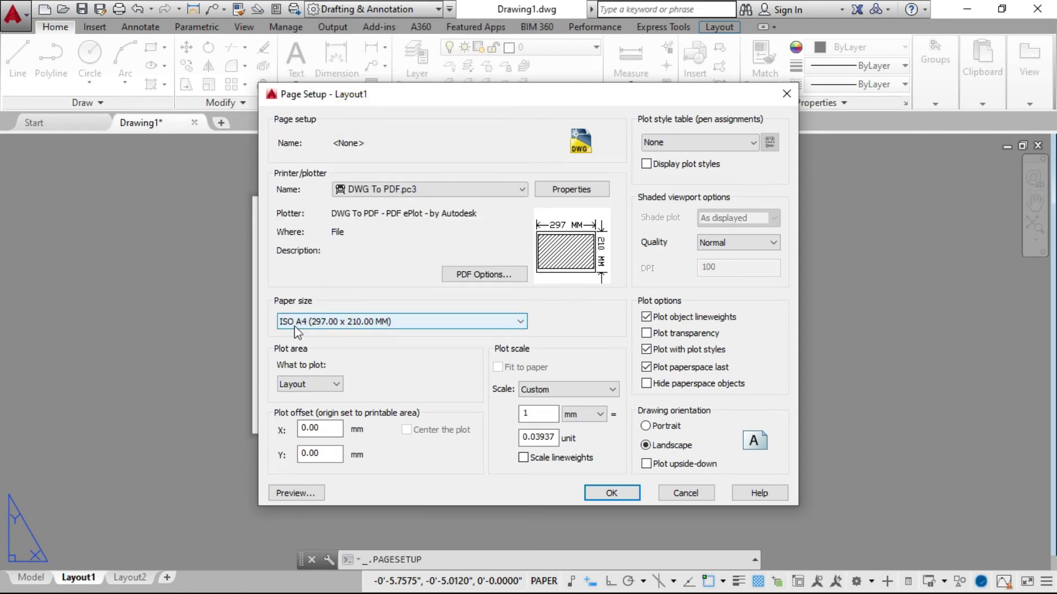
{"action": "left_click", "coordinate": [593, 418]}
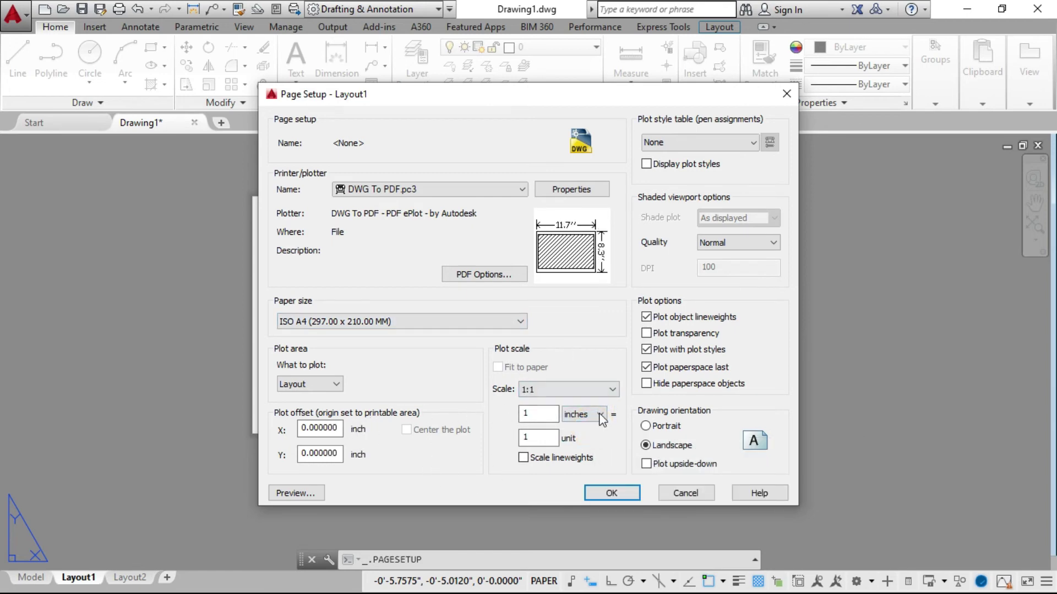
{"action": "left_click", "coordinate": [626, 494]}
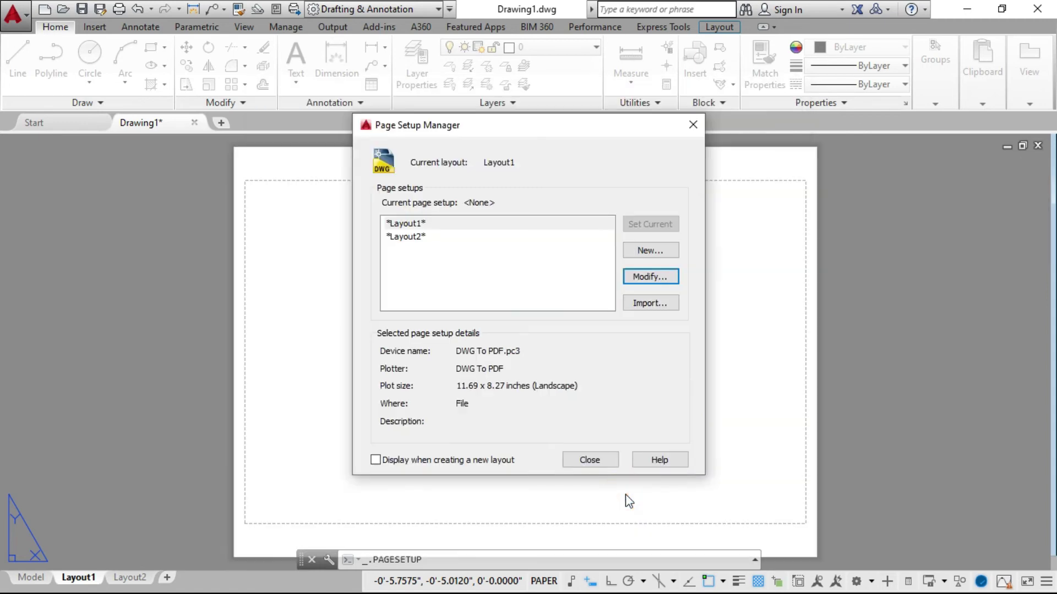
{"action": "left_click", "coordinate": [404, 223]}
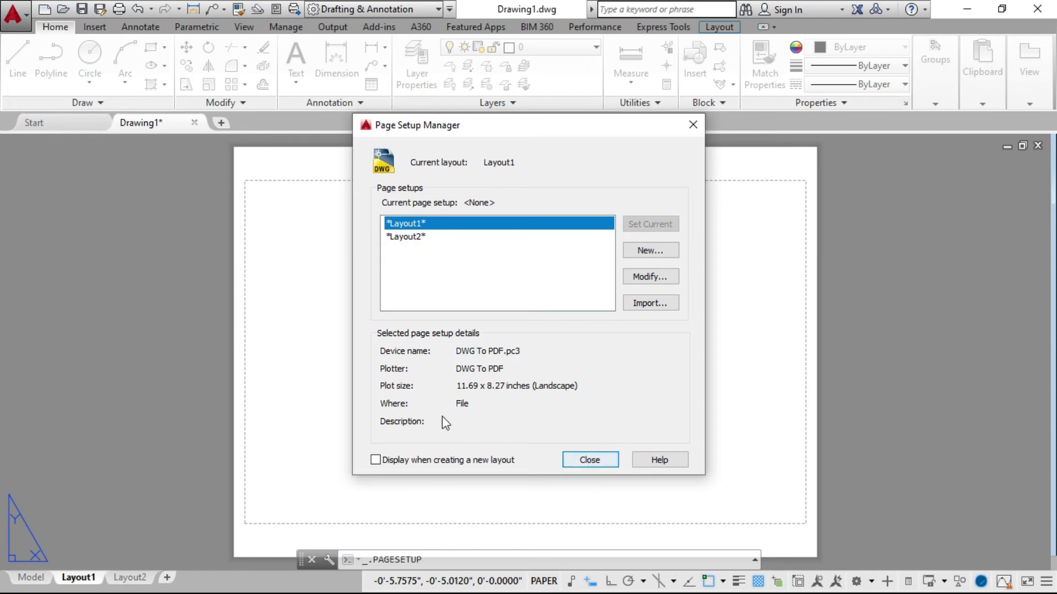
{"action": "left_click", "coordinate": [589, 459]}
Delete the Layout2 sheet, confirming the permanent deletion
{"action": "scroll", "coordinate": [431, 330], "scroll_direction": "down", "scroll_amount": 4}
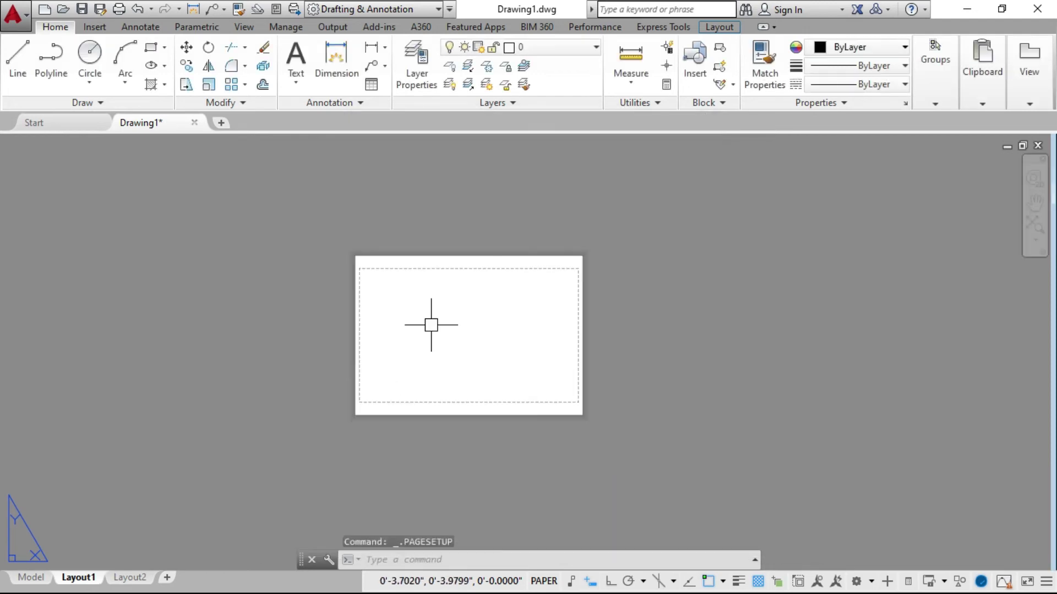
{"action": "scroll", "coordinate": [468, 327], "scroll_direction": "up", "scroll_amount": 2}
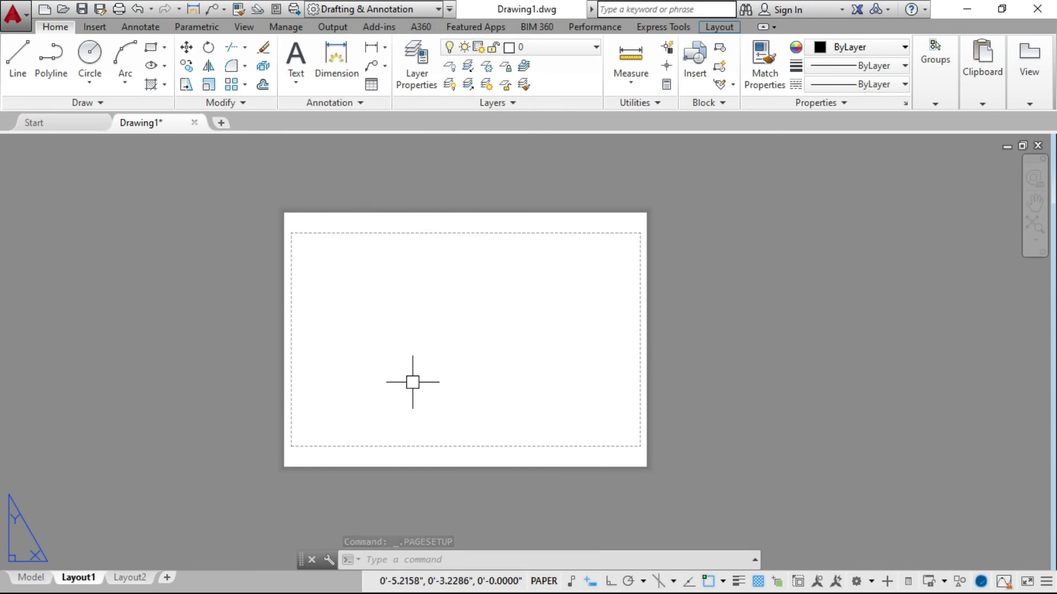
{"action": "left_click", "coordinate": [131, 578]}
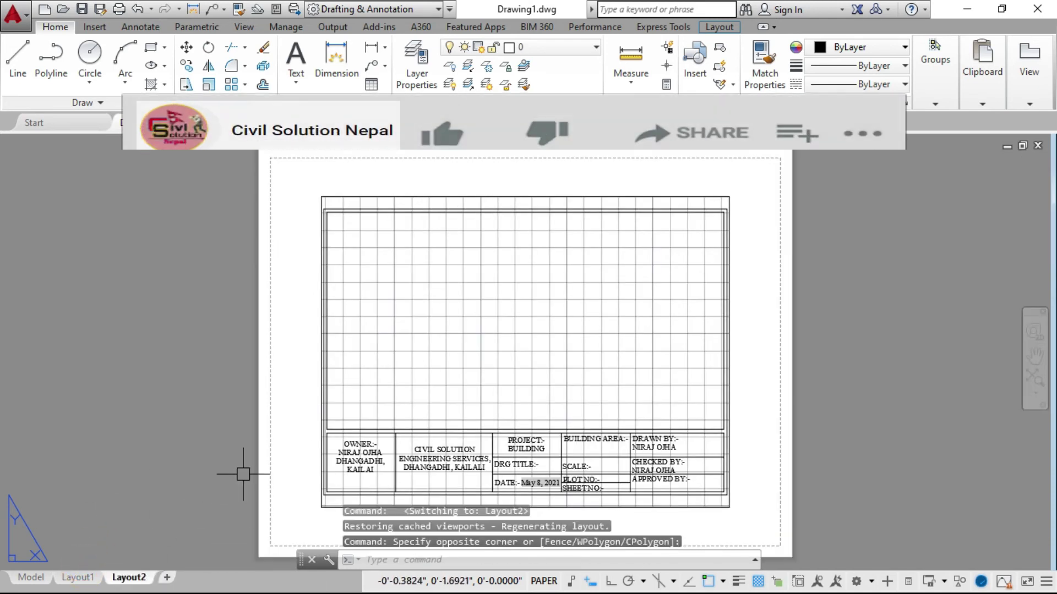
{"action": "right_click", "coordinate": [132, 578]}
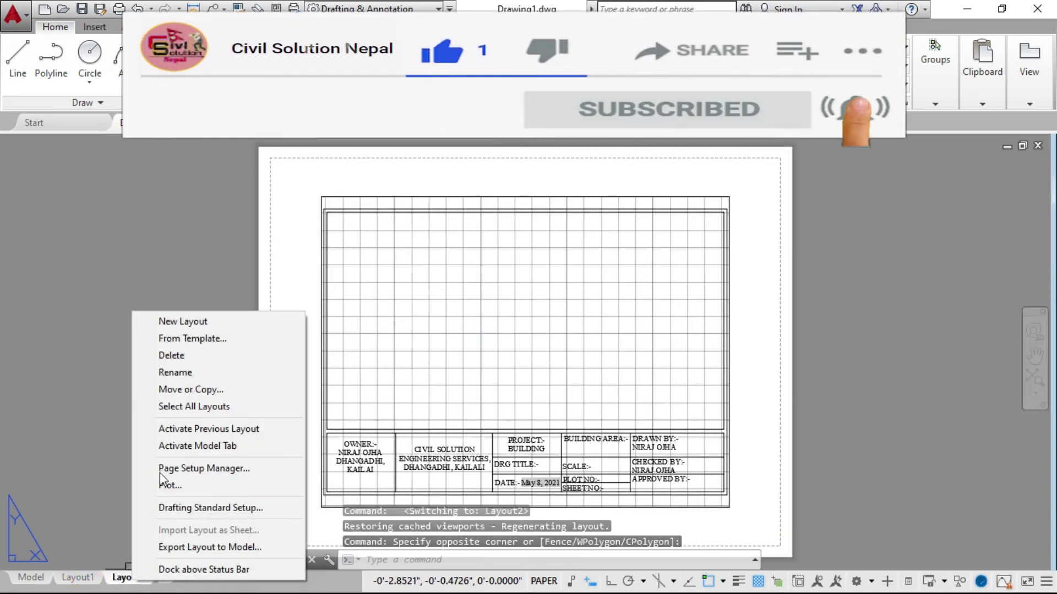
{"action": "left_click", "coordinate": [175, 355]}
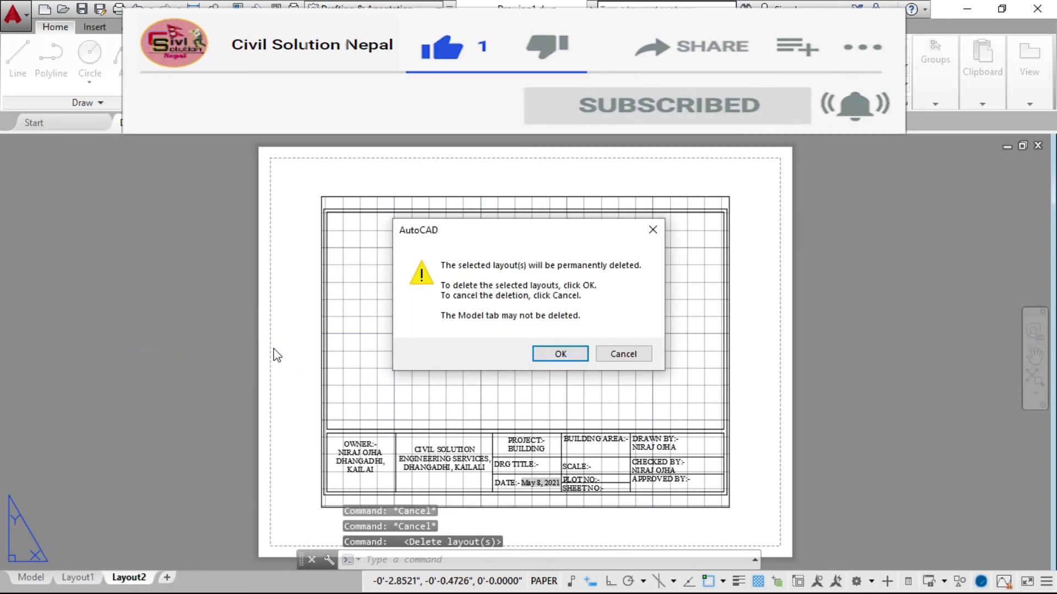
{"action": "left_click", "coordinate": [565, 356]}
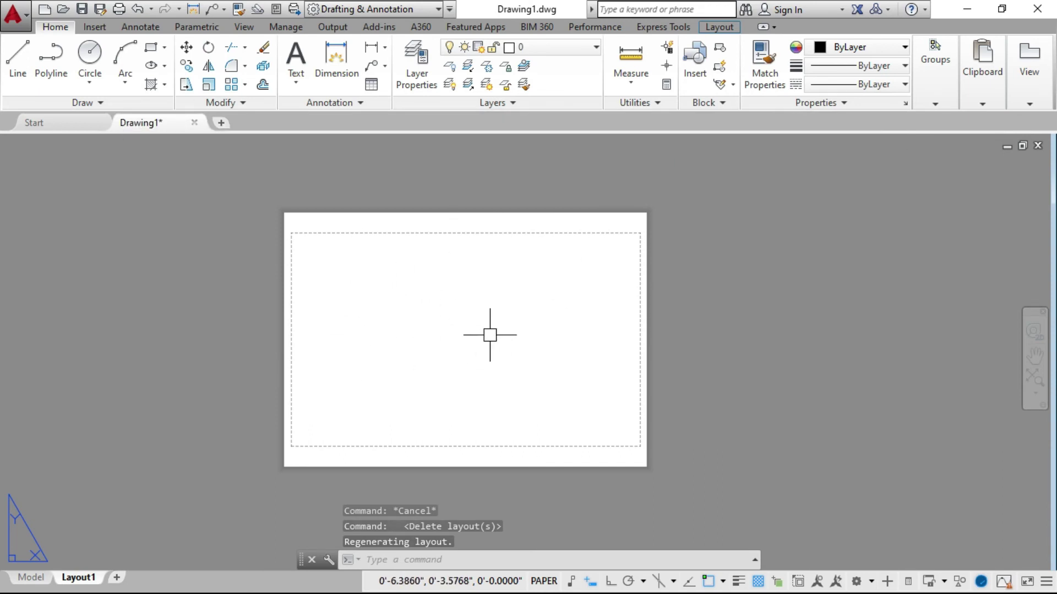
{"action": "scroll", "coordinate": [488, 332], "scroll_direction": "up", "scroll_amount": 2}
{"action": "scroll", "coordinate": [448, 330], "scroll_direction": "down", "scroll_amount": 2}
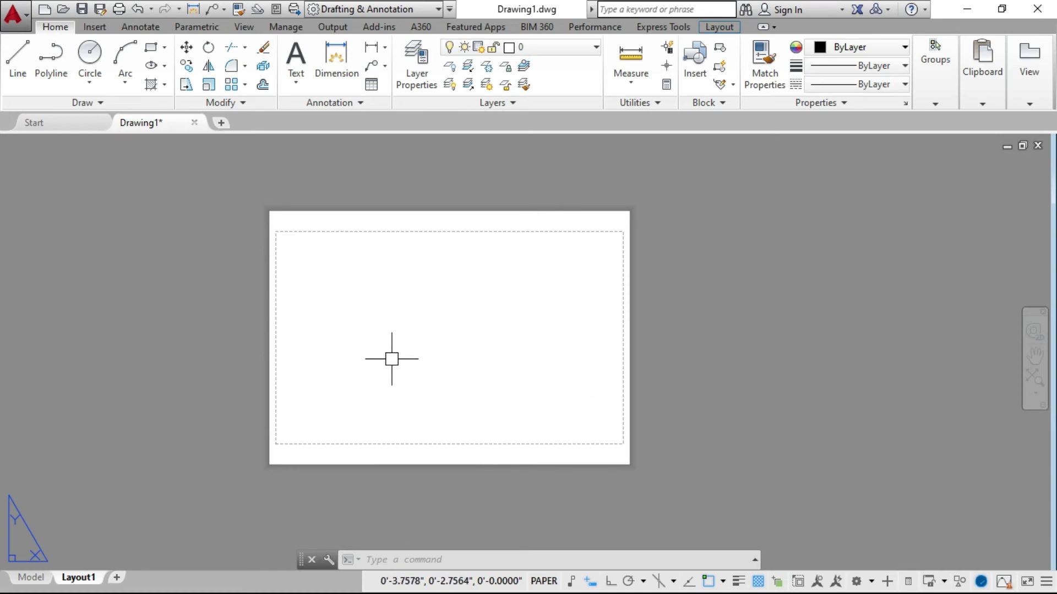
{"action": "scroll", "coordinate": [377, 345], "scroll_direction": "up", "scroll_amount": 2}
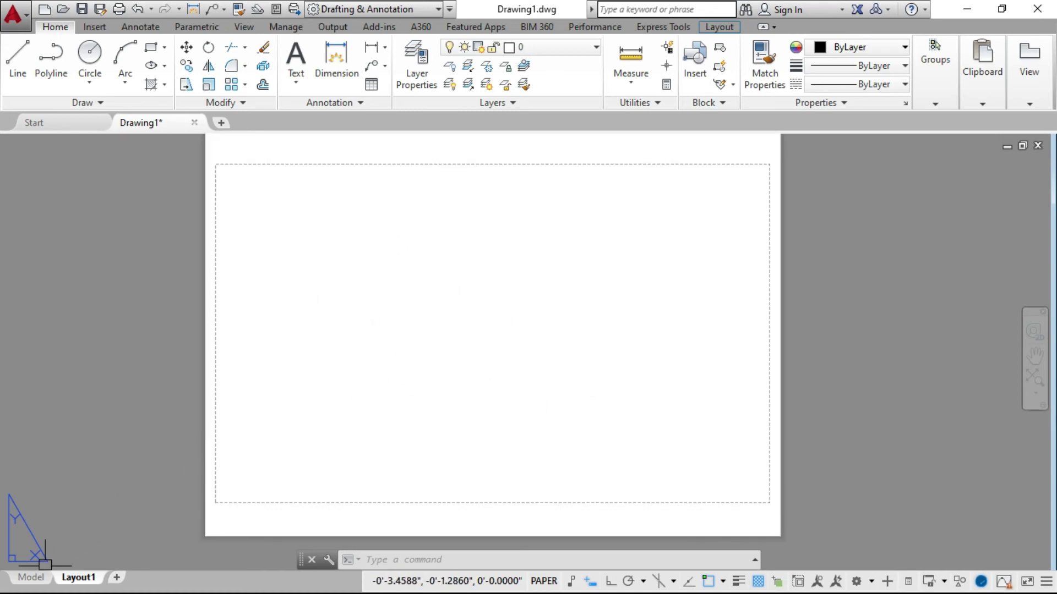
{"action": "scroll", "coordinate": [567, 301], "scroll_direction": "down", "scroll_amount": 2}
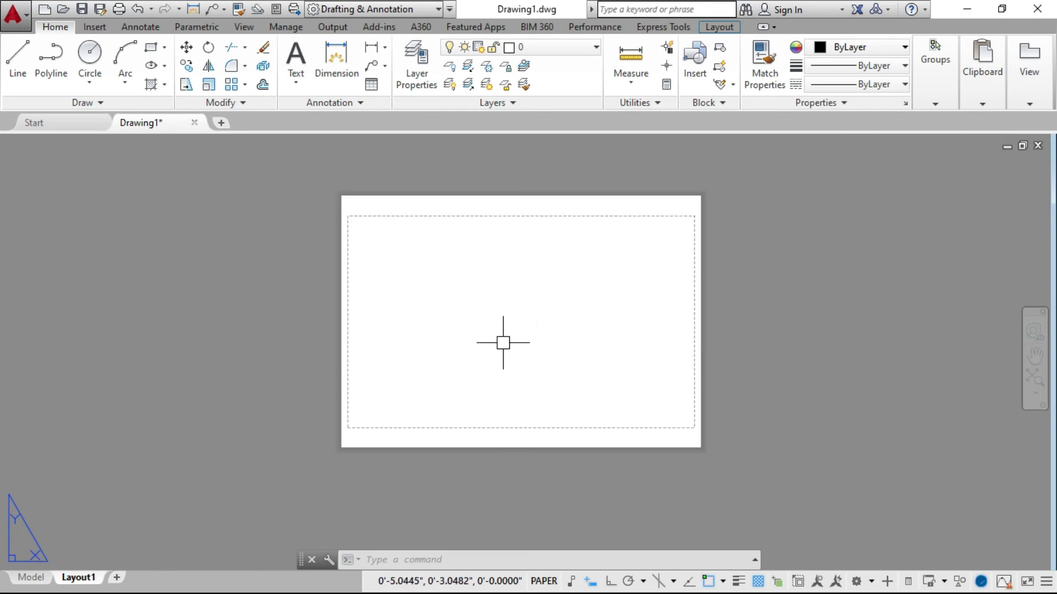
{"action": "scroll", "coordinate": [599, 249], "scroll_direction": "up", "scroll_amount": 2}
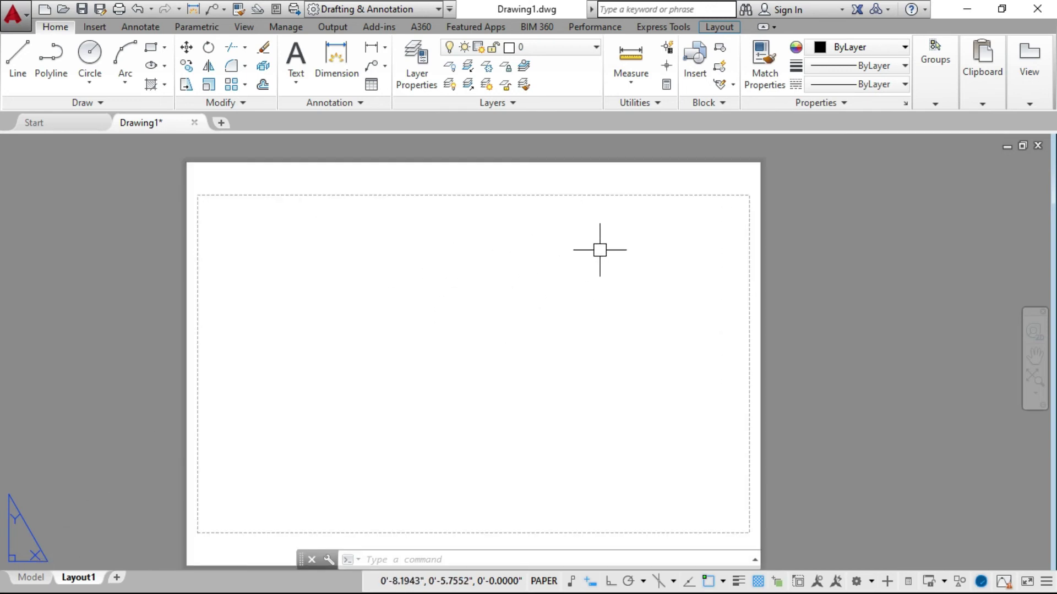
Run PASTECLIP to paste the copied border and title block onto Layout1
{"action": "key", "text": "BackSpace"}
{"action": "type", "text": "S"}
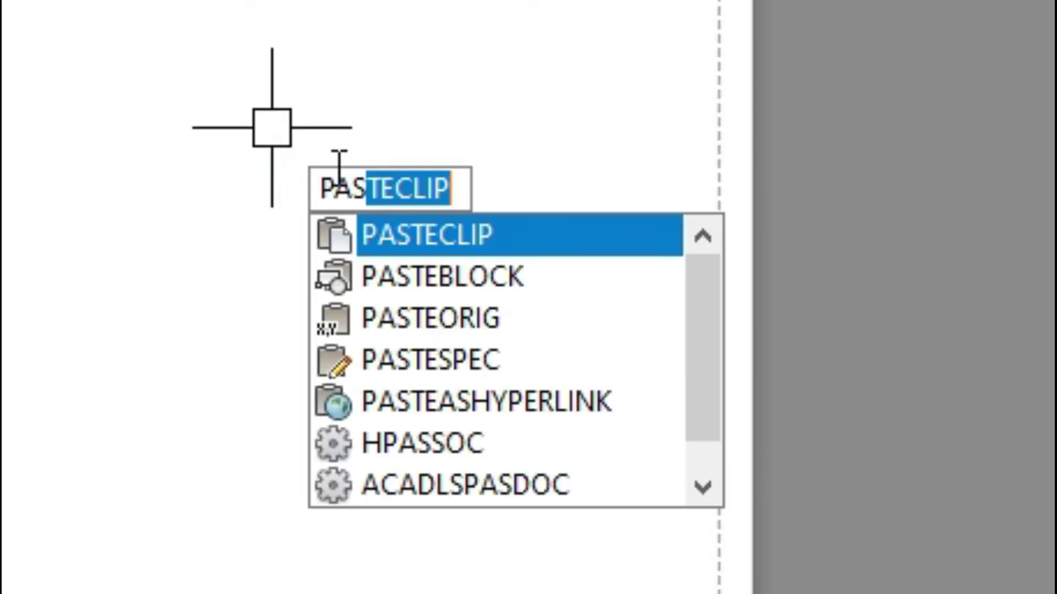
{"action": "left_click", "coordinate": [443, 242]}
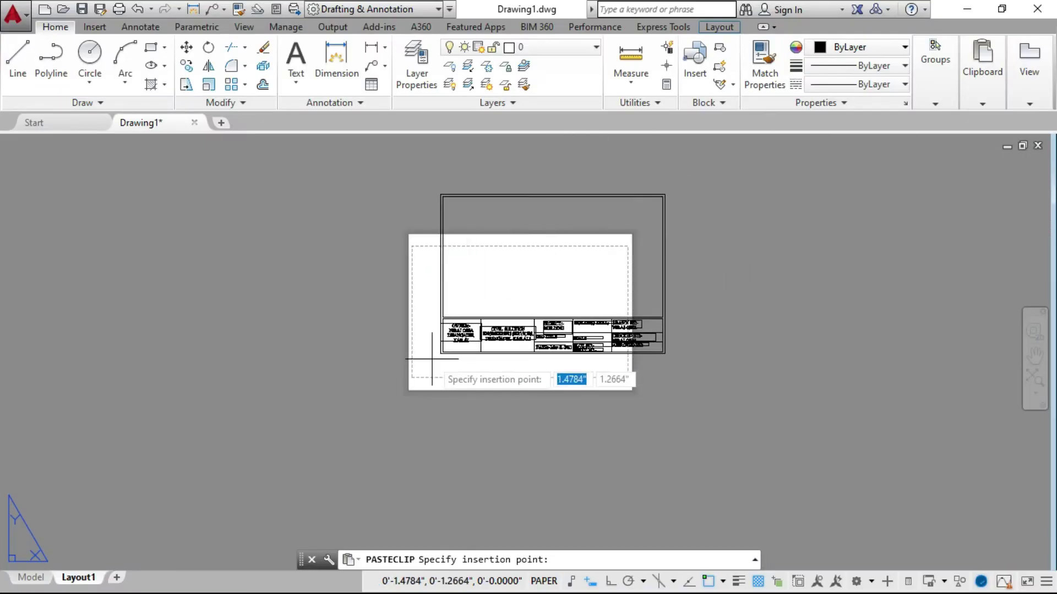
{"action": "scroll", "coordinate": [407, 380], "scroll_direction": "up", "scroll_amount": 5}
{"action": "scroll", "coordinate": [408, 386], "scroll_direction": "up", "scroll_amount": 3}
{"action": "scroll", "coordinate": [408, 385], "scroll_direction": "down", "scroll_amount": 3}
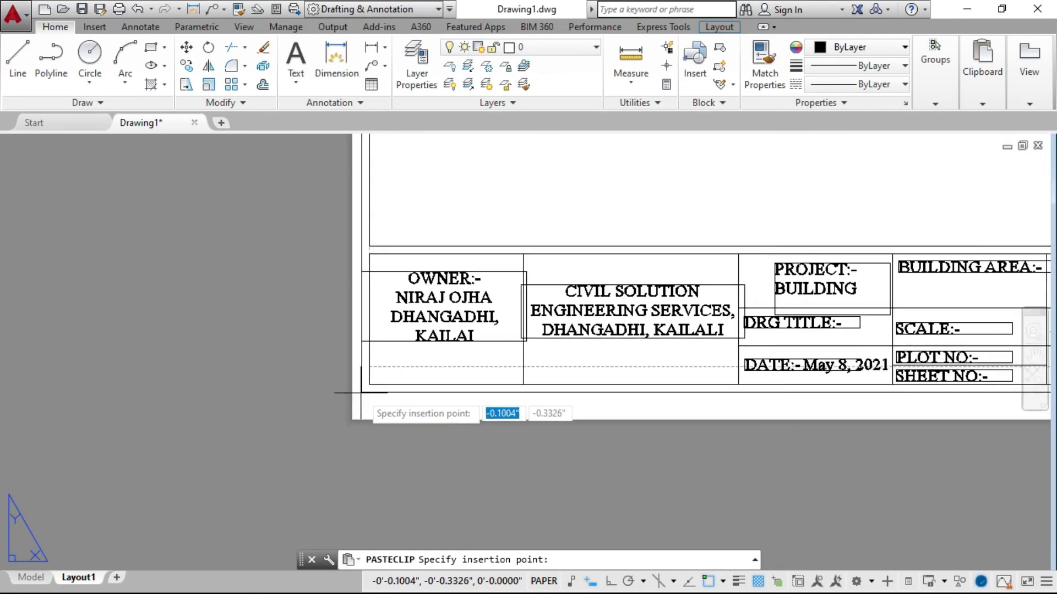
{"action": "scroll", "coordinate": [396, 394], "scroll_direction": "down", "scroll_amount": 4}
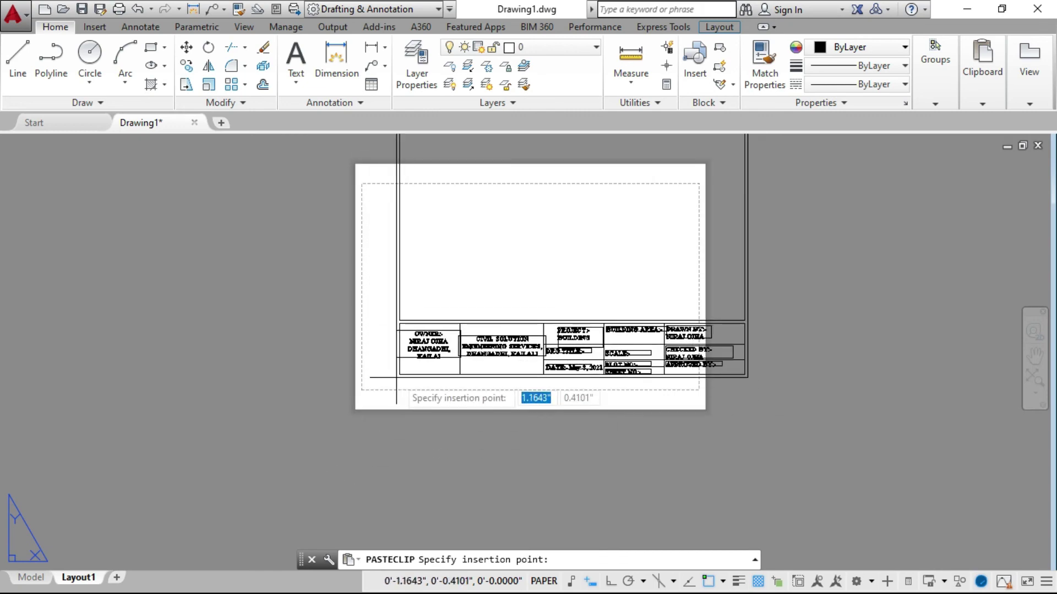
Zoom in on Layout1's lower-left corner to locate the 0,0 insertion point
{"action": "scroll", "coordinate": [374, 412], "scroll_direction": "up", "scroll_amount": 2}
{"action": "scroll", "coordinate": [376, 424], "scroll_direction": "up", "scroll_amount": 2}
{"action": "scroll", "coordinate": [378, 433], "scroll_direction": "up", "scroll_amount": 2}
{"action": "scroll", "coordinate": [375, 421], "scroll_direction": "up", "scroll_amount": 2}
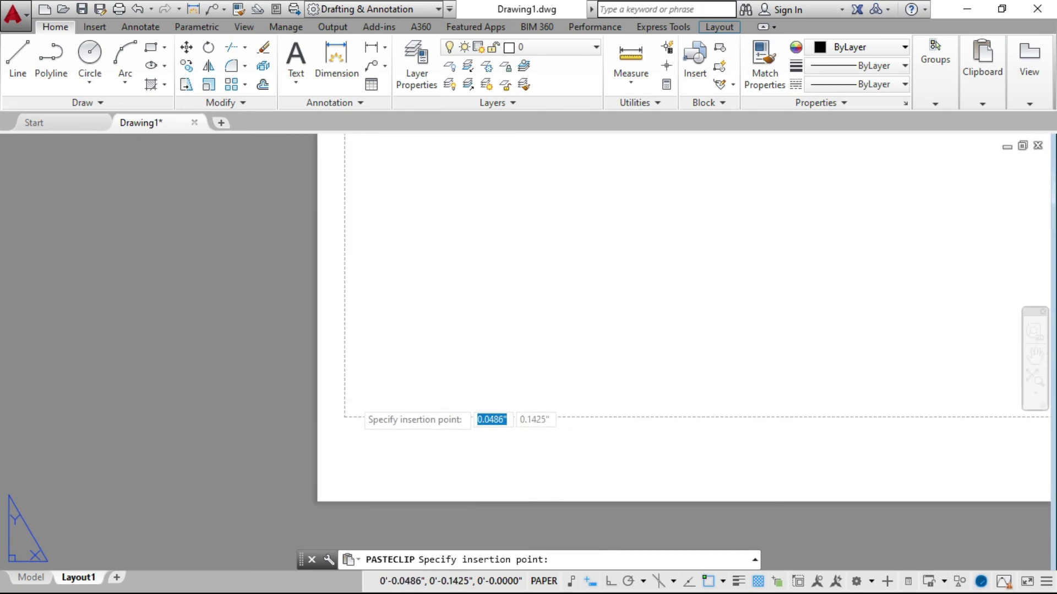
{"action": "scroll", "coordinate": [355, 407], "scroll_direction": "up", "scroll_amount": 5}
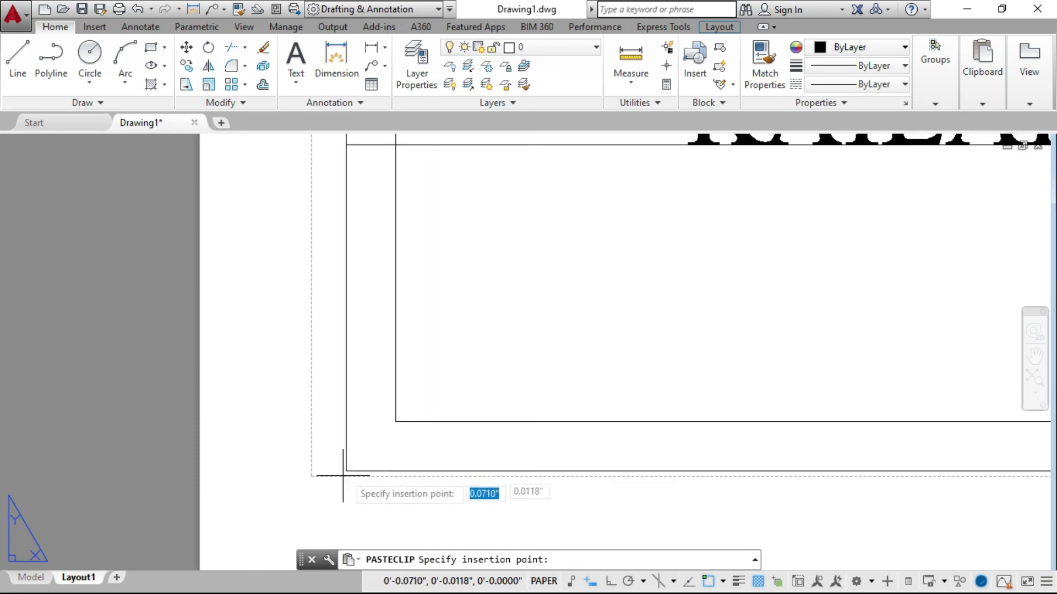
{"action": "scroll", "coordinate": [318, 478], "scroll_direction": "down", "scroll_amount": 2}
{"action": "scroll", "coordinate": [358, 457], "scroll_direction": "down", "scroll_amount": 1}
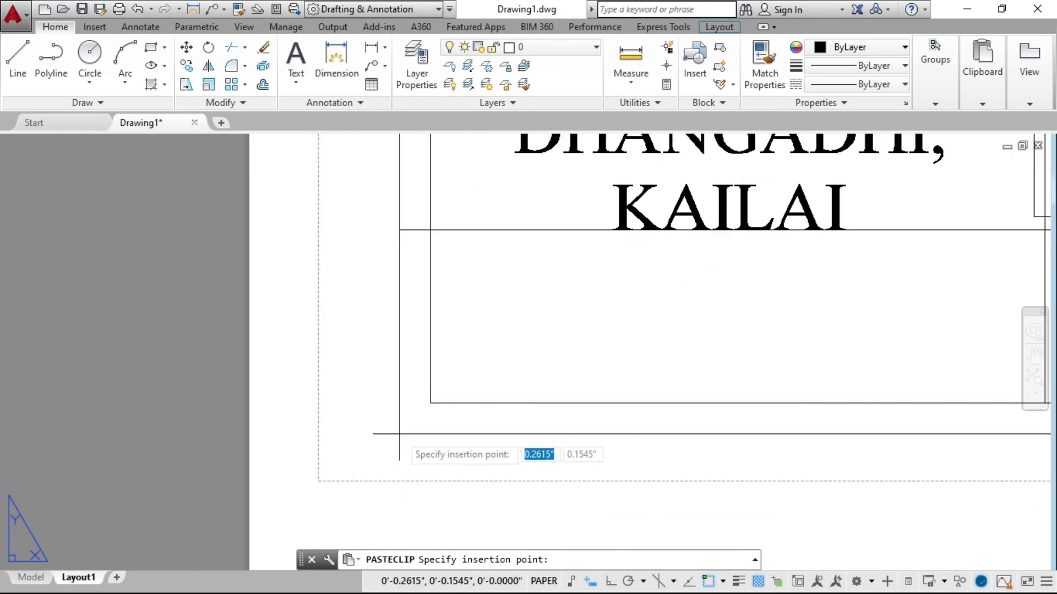
{"action": "scroll", "coordinate": [336, 457], "scroll_direction": "down", "scroll_amount": 2}
{"action": "scroll", "coordinate": [337, 467], "scroll_direction": "up", "scroll_amount": 3}
{"action": "scroll", "coordinate": [337, 468], "scroll_direction": "down", "scroll_amount": 1}
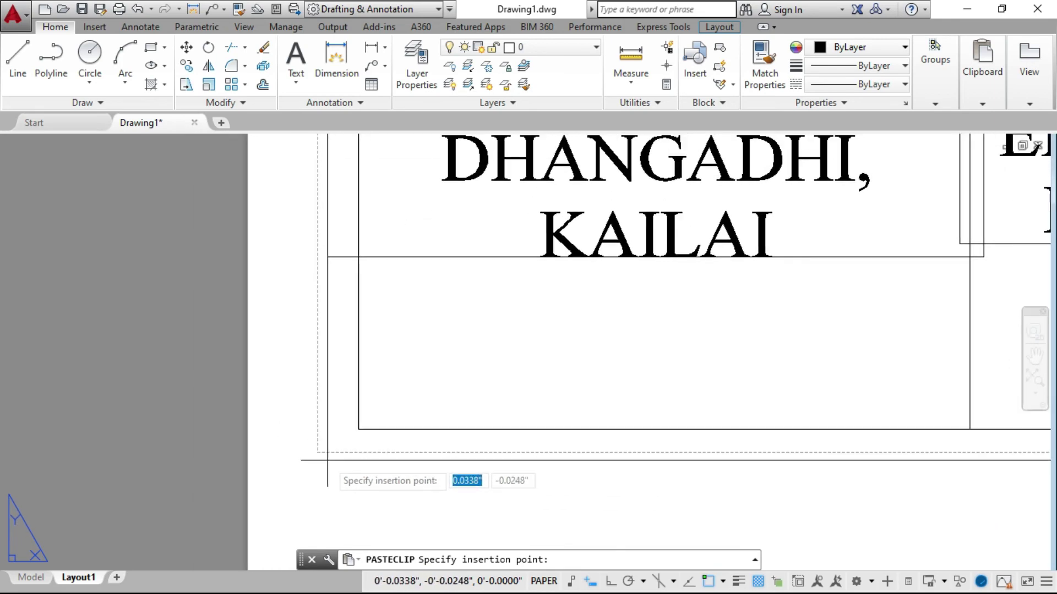
{"action": "scroll", "coordinate": [333, 462], "scroll_direction": "down", "scroll_amount": 2}
{"action": "scroll", "coordinate": [330, 457], "scroll_direction": "up", "scroll_amount": 1}
{"action": "scroll", "coordinate": [328, 454], "scroll_direction": "down", "scroll_amount": 1}
{"action": "scroll", "coordinate": [328, 453], "scroll_direction": "up", "scroll_amount": 2}
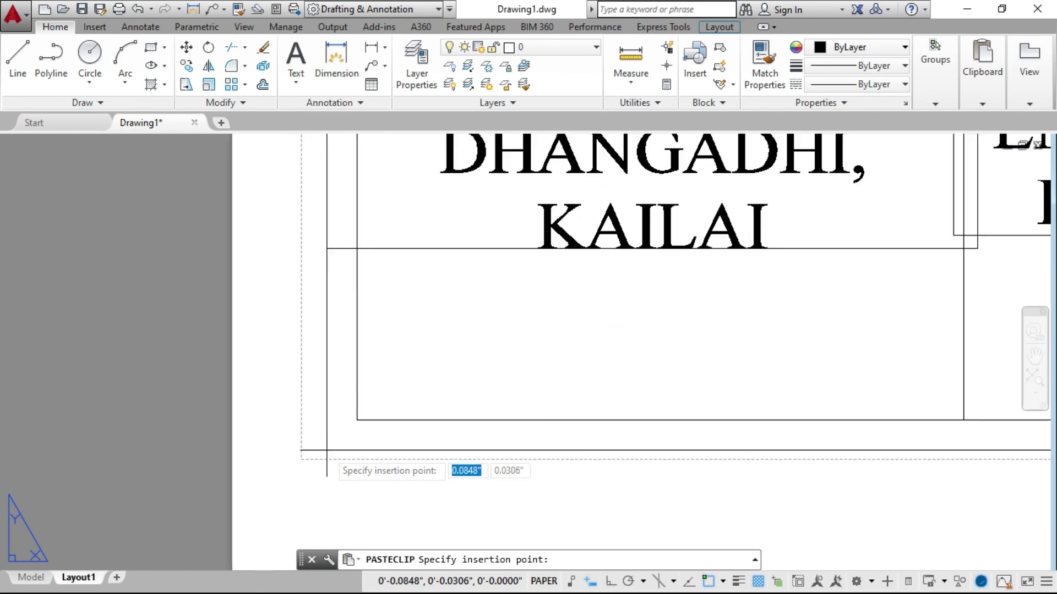
{"action": "scroll", "coordinate": [324, 457], "scroll_direction": "up", "scroll_amount": 1}
{"action": "scroll", "coordinate": [309, 465], "scroll_direction": "down", "scroll_amount": 1}
{"action": "scroll", "coordinate": [292, 465], "scroll_direction": "up", "scroll_amount": 2}
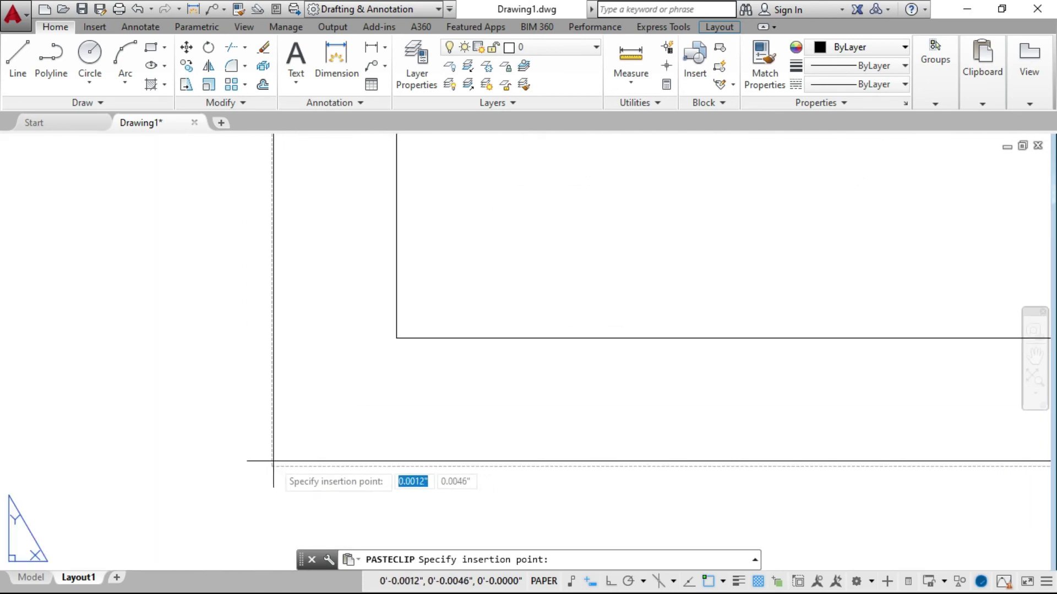
{"action": "scroll", "coordinate": [275, 460], "scroll_direction": "up", "scroll_amount": 1}
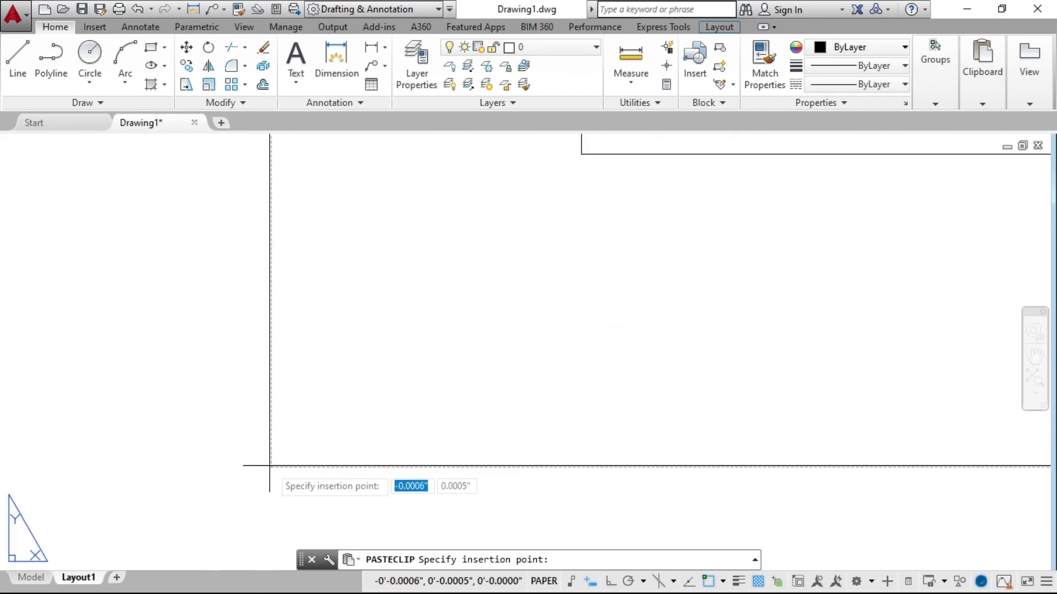
{"action": "scroll", "coordinate": [275, 463], "scroll_direction": "up", "scroll_amount": 1}
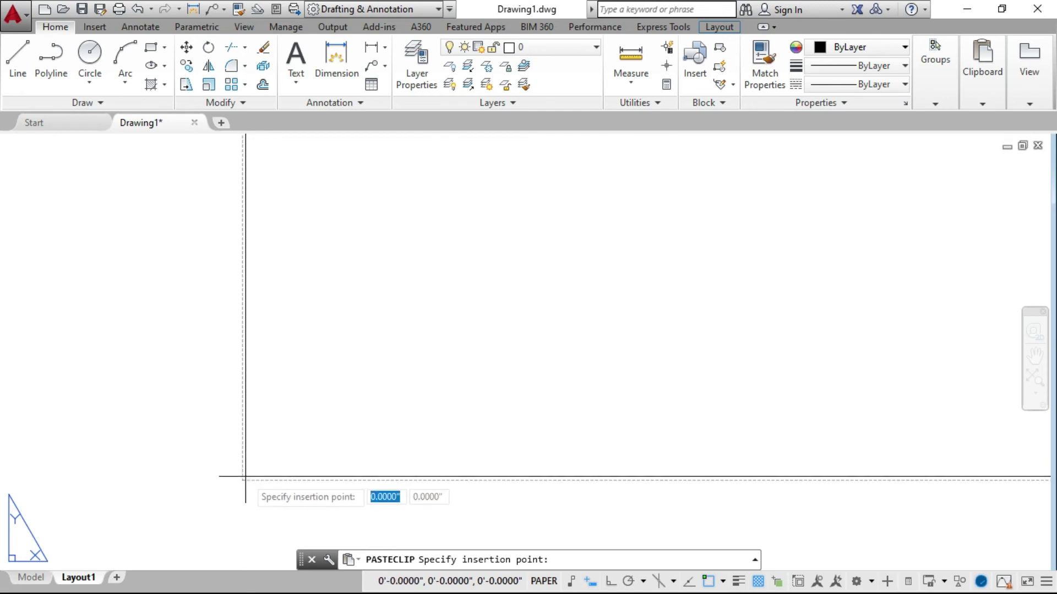
{"action": "left_click", "coordinate": [244, 477]}
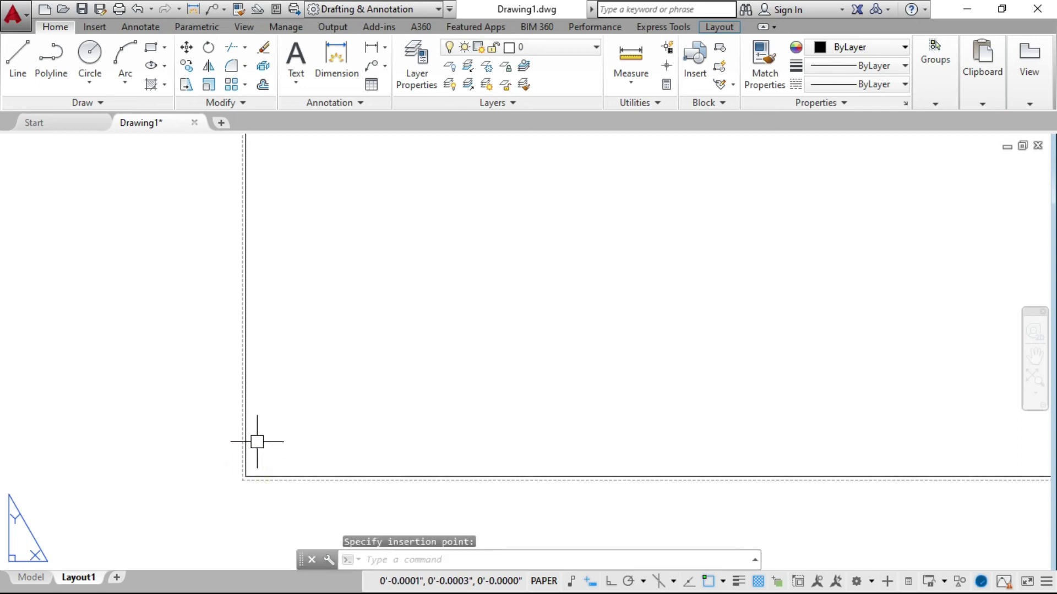
{"action": "scroll", "coordinate": [259, 479], "scroll_direction": "down", "scroll_amount": 2}
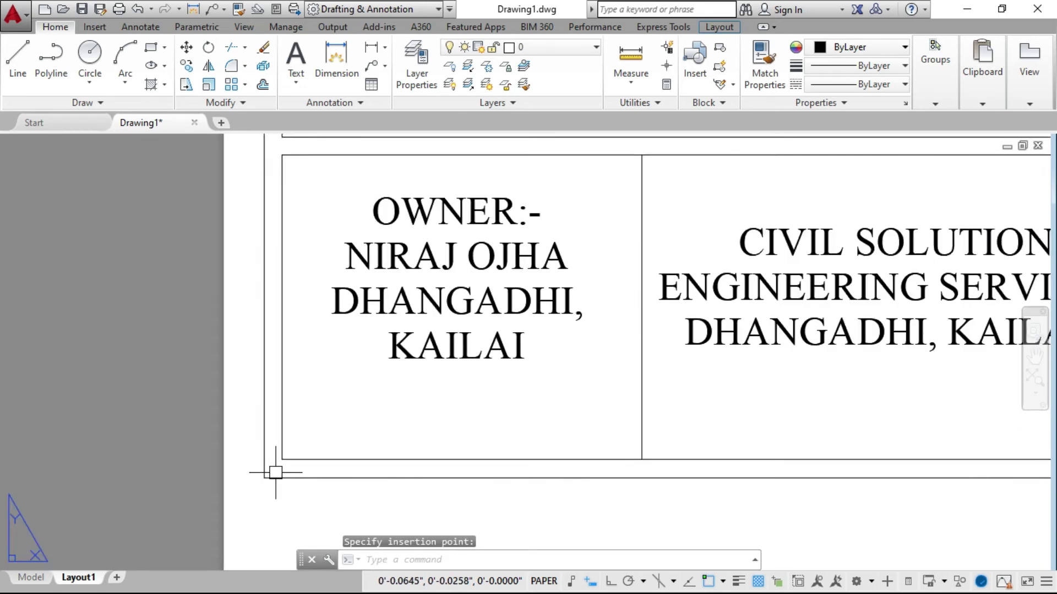
{"action": "scroll", "coordinate": [319, 462], "scroll_direction": "down", "scroll_amount": 3}
{"action": "scroll", "coordinate": [402, 465], "scroll_direction": "down", "scroll_amount": 2}
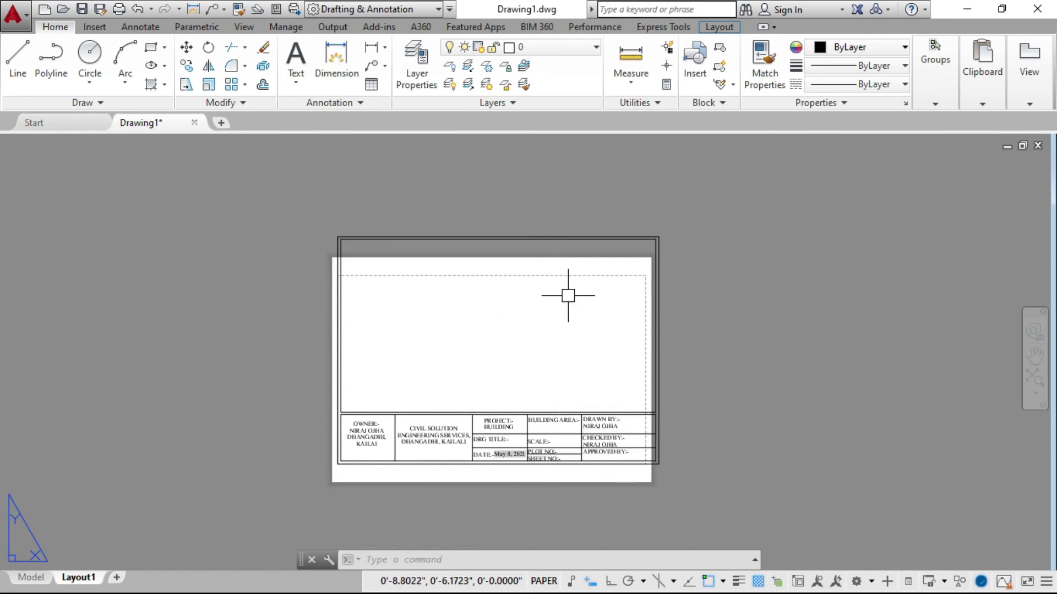
{"action": "scroll", "coordinate": [317, 242], "scroll_direction": "up", "scroll_amount": 2}
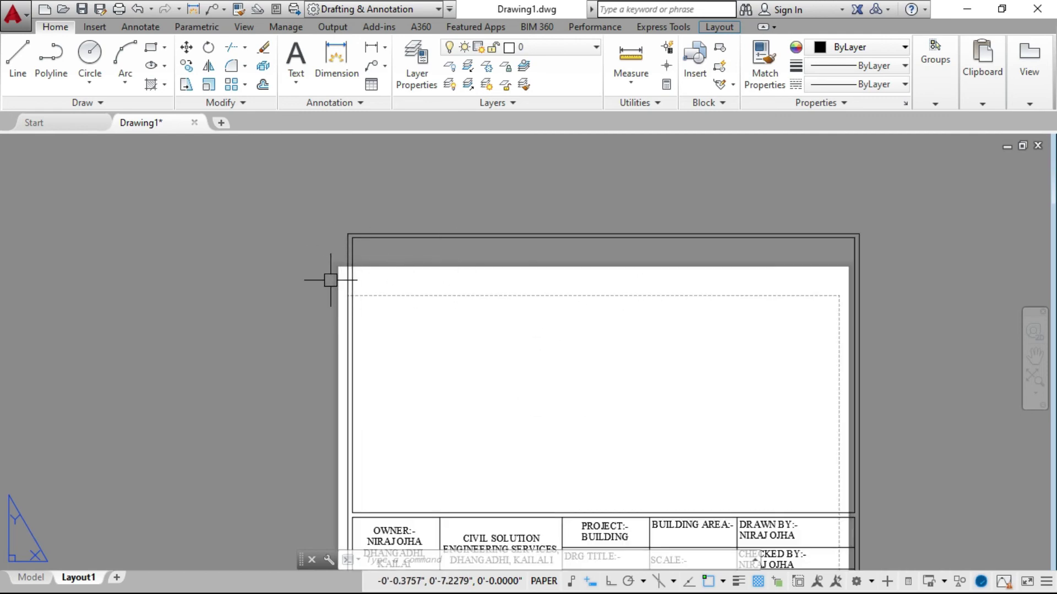
{"action": "scroll", "coordinate": [367, 290], "scroll_direction": "down", "scroll_amount": 2}
{"action": "scroll", "coordinate": [462, 300], "scroll_direction": "up", "scroll_amount": 2}
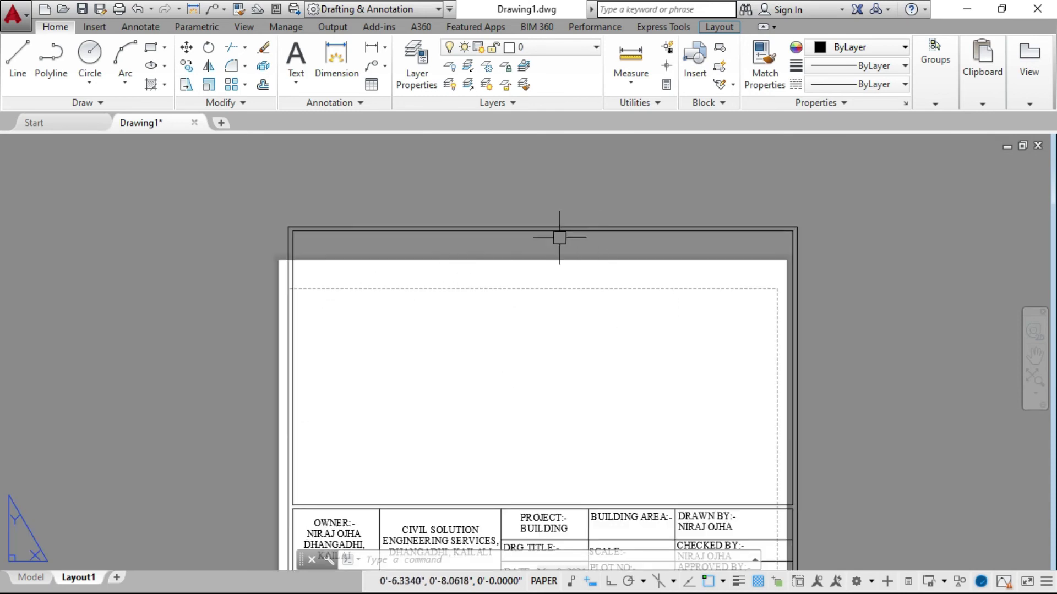
{"action": "scroll", "coordinate": [432, 260], "scroll_direction": "up", "scroll_amount": 3}
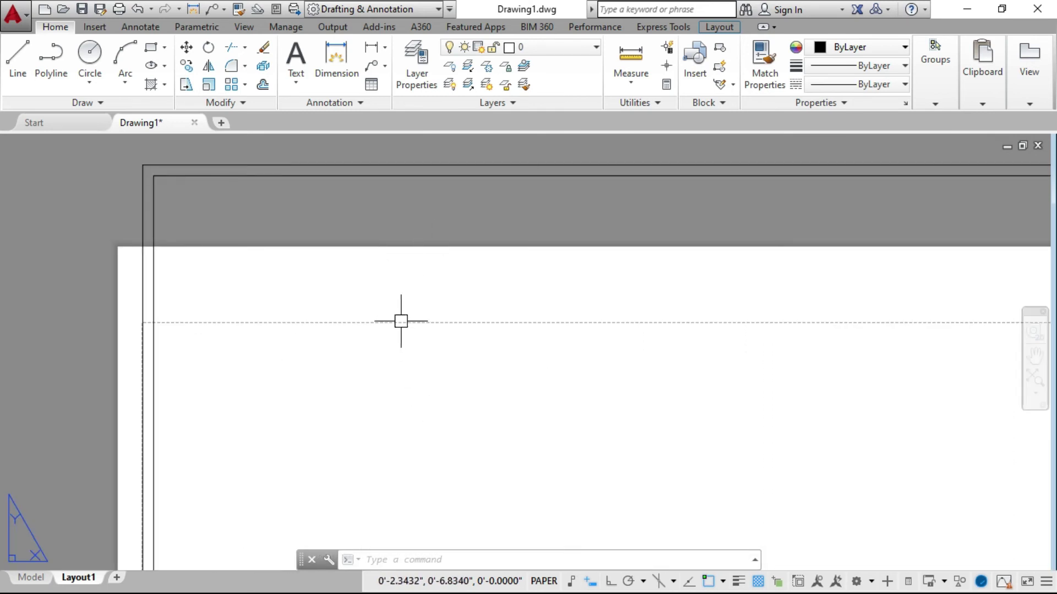
{"action": "scroll", "coordinate": [395, 303], "scroll_direction": "down", "scroll_amount": 2}
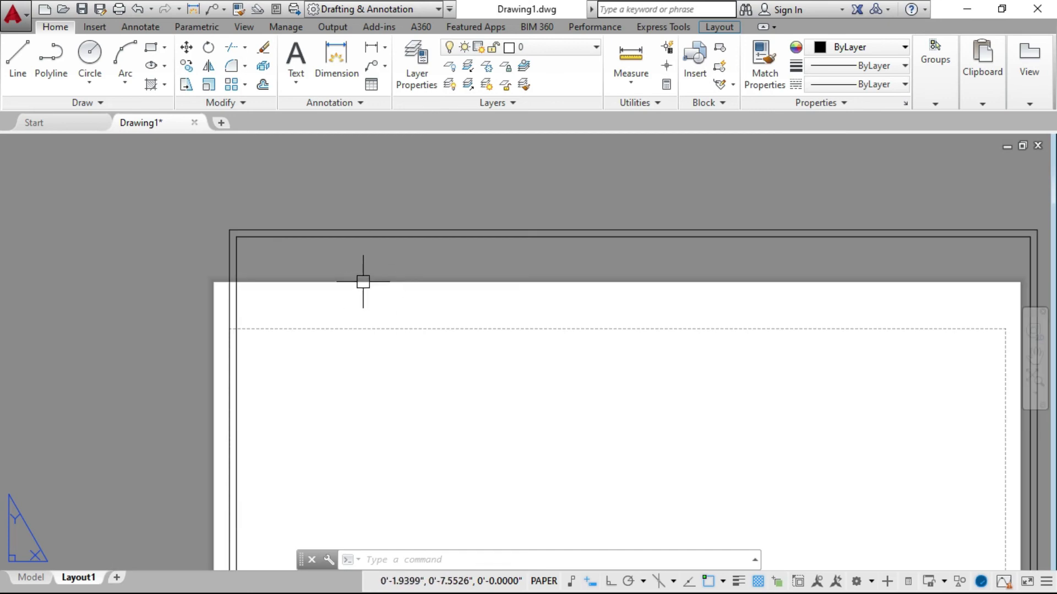
{"action": "scroll", "coordinate": [363, 281], "scroll_direction": "down", "scroll_amount": 3}
{"action": "scroll", "coordinate": [350, 478], "scroll_direction": "up", "scroll_amount": 3}
{"action": "scroll", "coordinate": [371, 479], "scroll_direction": "down", "scroll_amount": 1}
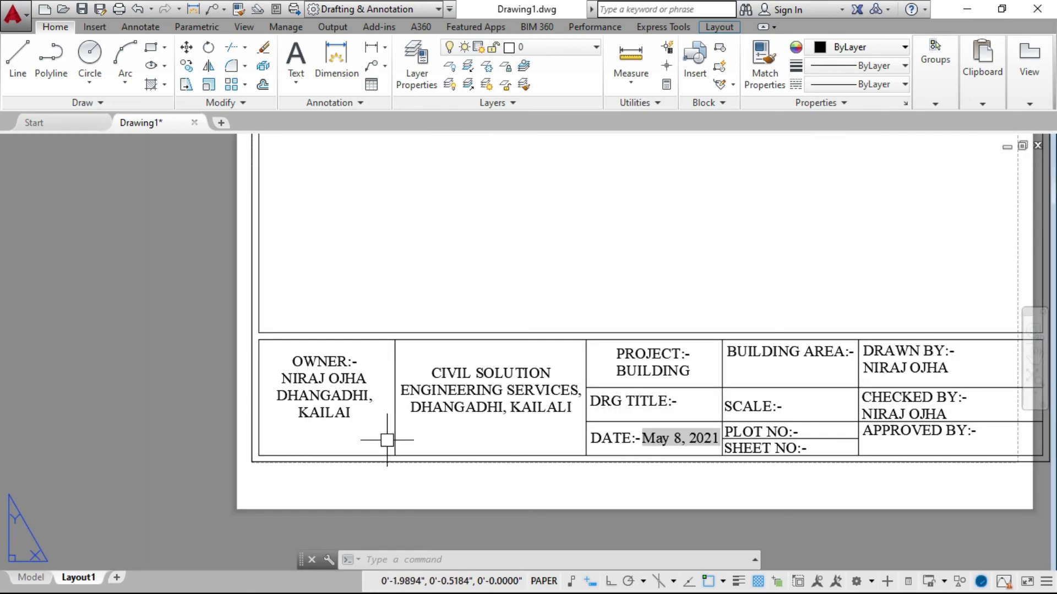
{"action": "scroll", "coordinate": [393, 474], "scroll_direction": "up", "scroll_amount": 4}
{"action": "scroll", "coordinate": [413, 508], "scroll_direction": "down", "scroll_amount": 1}
{"action": "scroll", "coordinate": [373, 389], "scroll_direction": "down", "scroll_amount": 2}
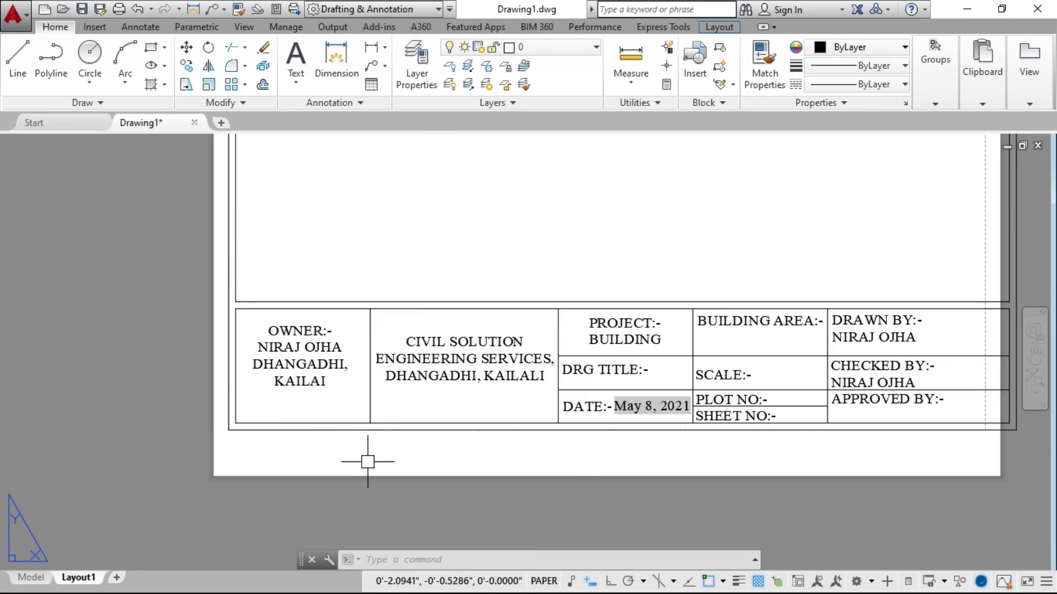
{"action": "scroll", "coordinate": [384, 509], "scroll_direction": "down", "scroll_amount": 2}
{"action": "scroll", "coordinate": [417, 306], "scroll_direction": "down", "scroll_amount": 2}
{"action": "scroll", "coordinate": [444, 288], "scroll_direction": "up", "scroll_amount": 3}
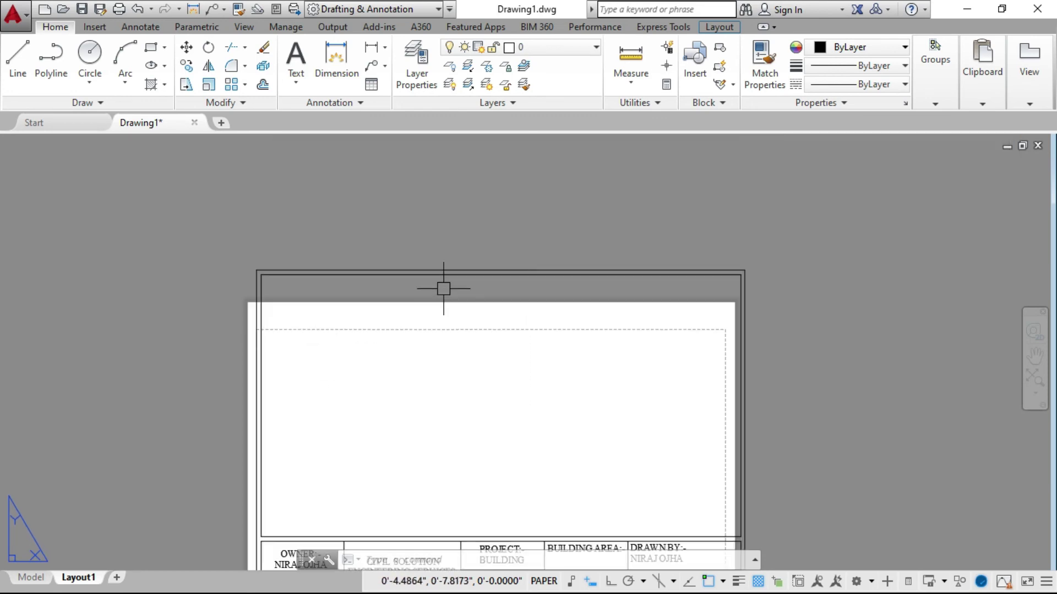
{"action": "scroll", "coordinate": [238, 228], "scroll_direction": "down", "scroll_amount": 2}
{"action": "scroll", "coordinate": [396, 319], "scroll_direction": "up", "scroll_amount": 1}
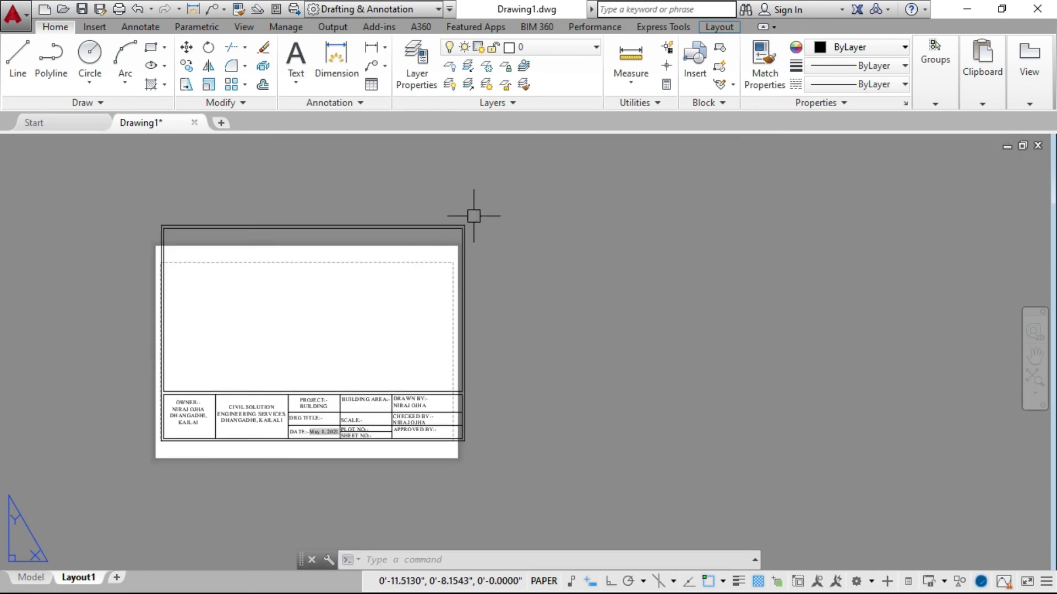
{"action": "scroll", "coordinate": [461, 233], "scroll_direction": "up", "scroll_amount": 2}
{"action": "scroll", "coordinate": [435, 304], "scroll_direction": "up", "scroll_amount": 1}
{"action": "scroll", "coordinate": [575, 296], "scroll_direction": "down", "scroll_amount": 1}
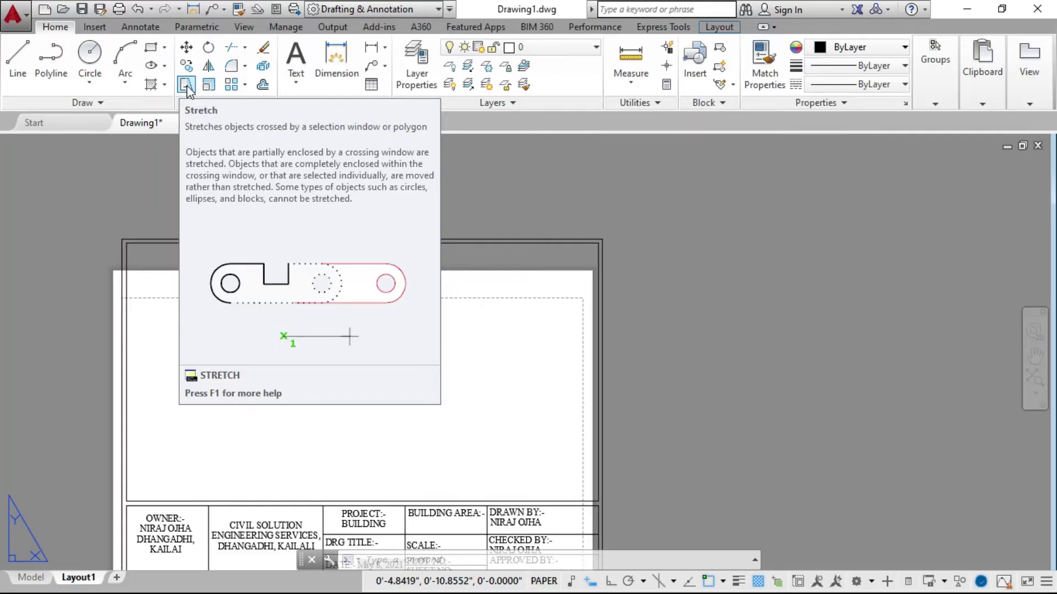
Use a STRETCH crossing window to select the border's top edge lines
{"action": "left_click", "coordinate": [186, 85]}
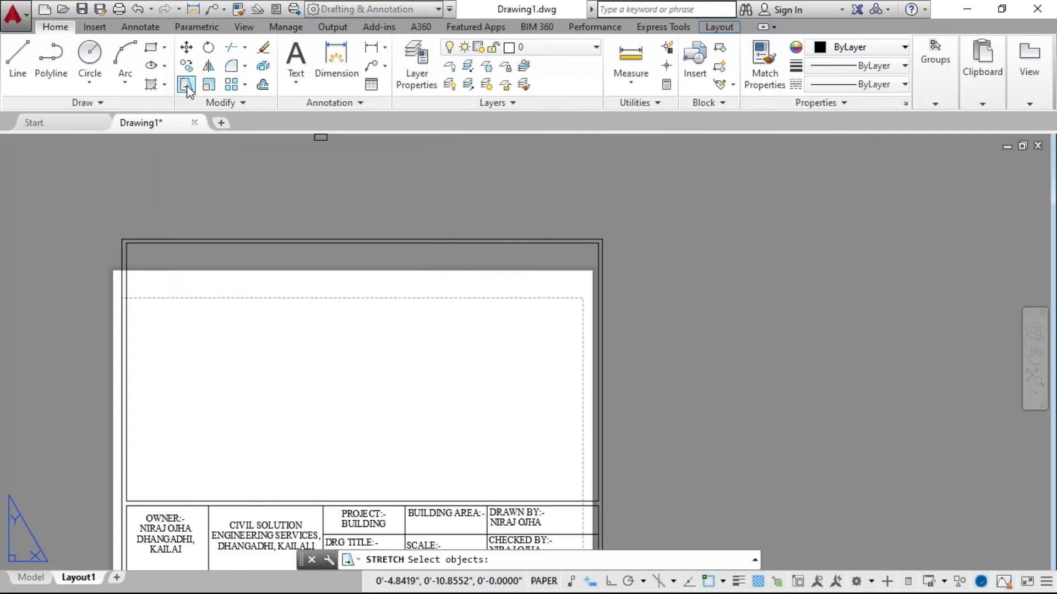
{"action": "scroll", "coordinate": [414, 306], "scroll_direction": "down", "scroll_amount": 2}
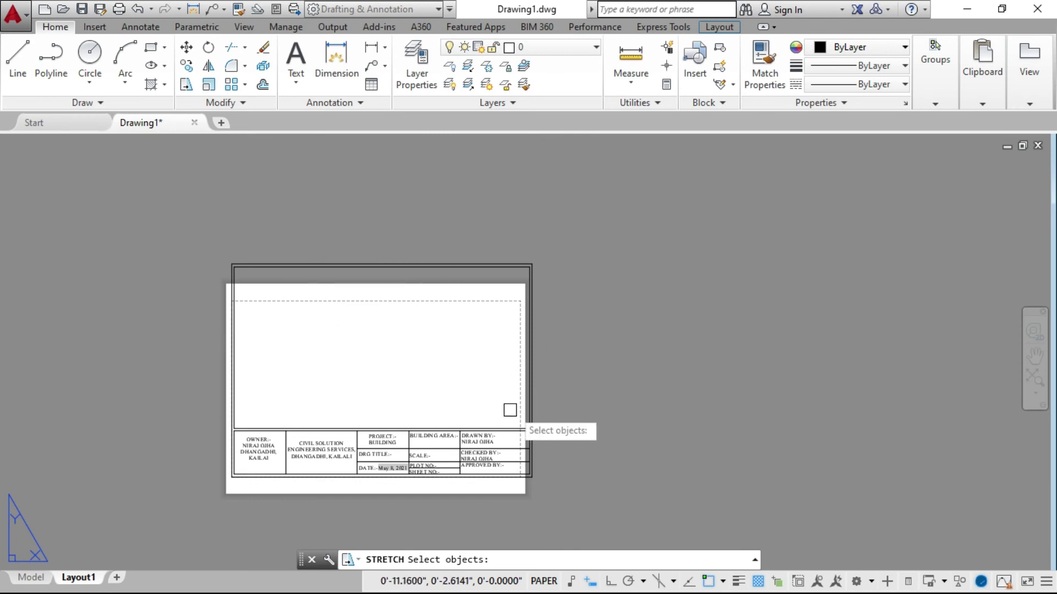
{"action": "scroll", "coordinate": [377, 223], "scroll_direction": "up", "scroll_amount": 2}
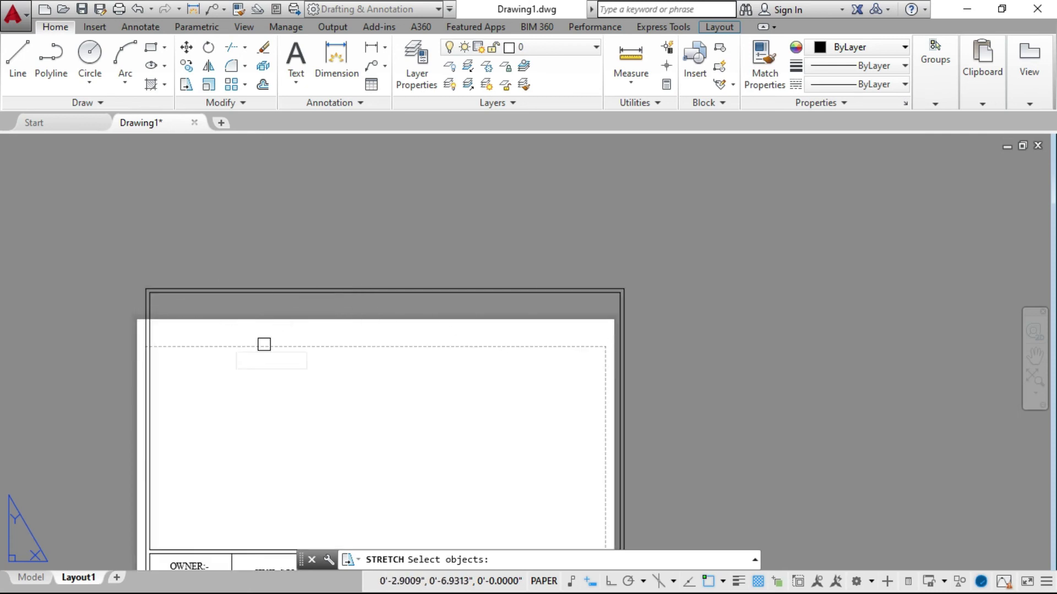
{"action": "left_click", "coordinate": [683, 386]}
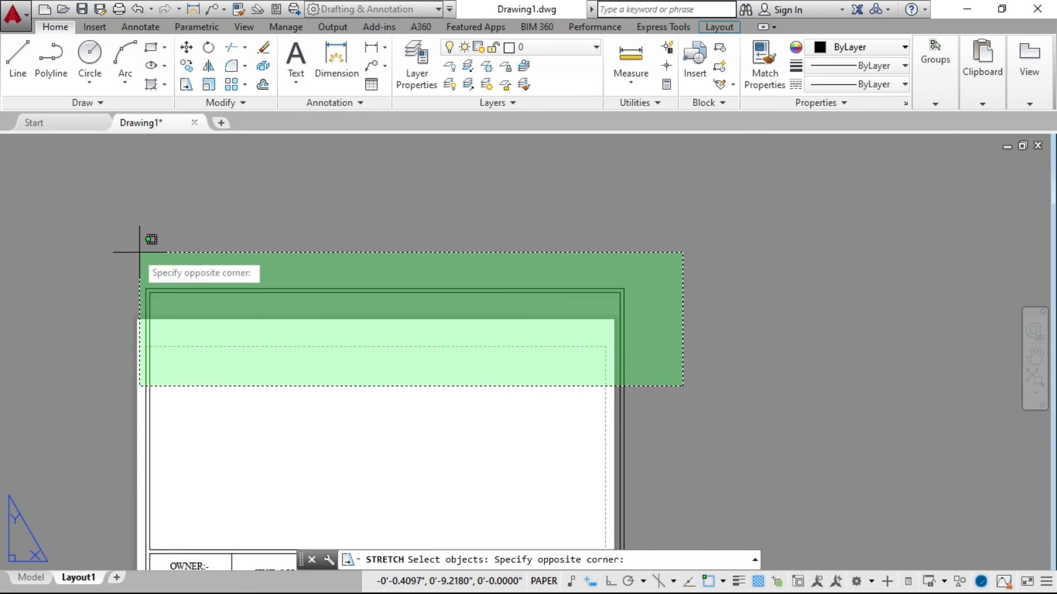
{"action": "scroll", "coordinate": [279, 255], "scroll_direction": "down", "scroll_amount": 6}
{"action": "scroll", "coordinate": [278, 254], "scroll_direction": "up", "scroll_amount": 4}
{"action": "scroll", "coordinate": [226, 252], "scroll_direction": "up", "scroll_amount": 2}
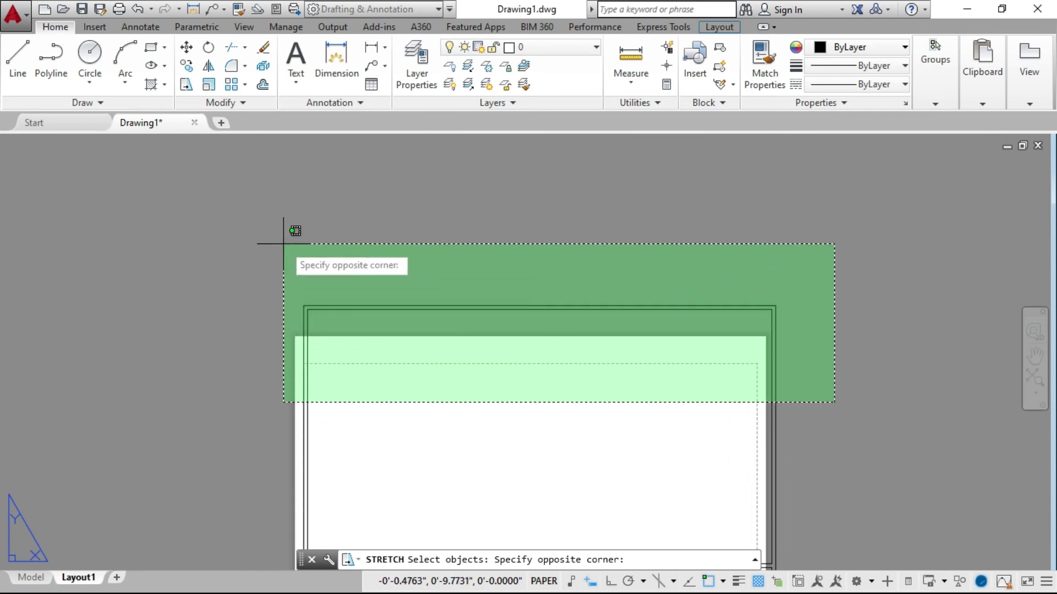
{"action": "scroll", "coordinate": [162, 243], "scroll_direction": "down", "scroll_amount": 3}
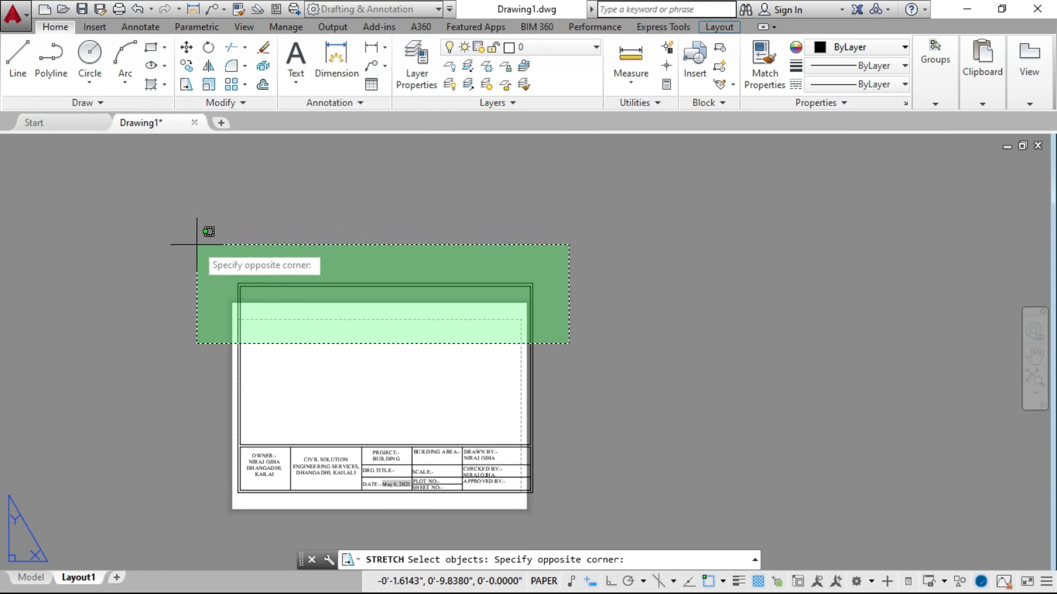
{"action": "scroll", "coordinate": [198, 244], "scroll_direction": "up", "scroll_amount": 2}
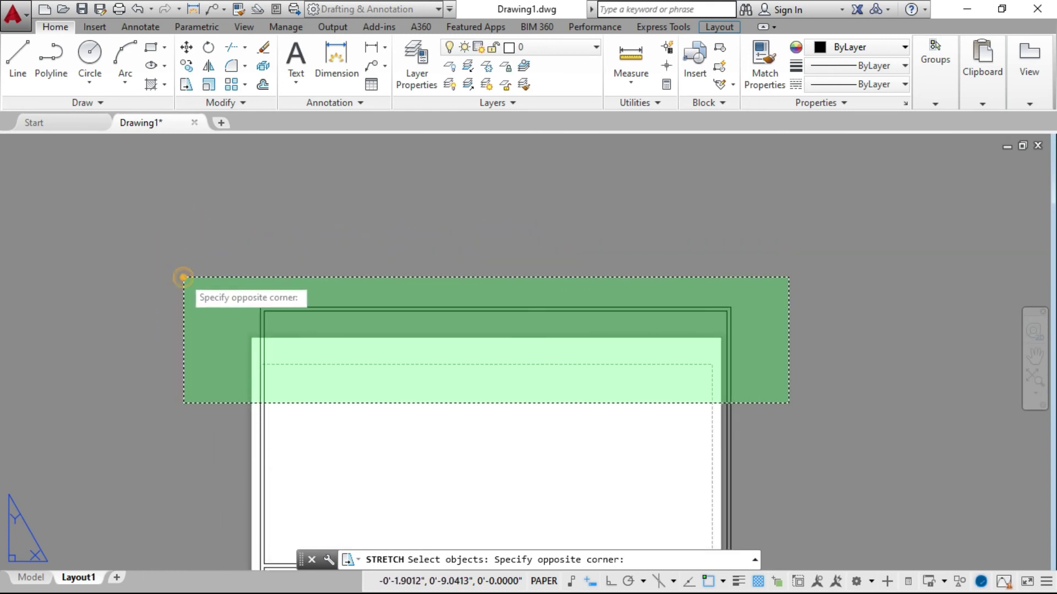
{"action": "left_click", "coordinate": [184, 277]}
{"action": "key", "text": "Return"}
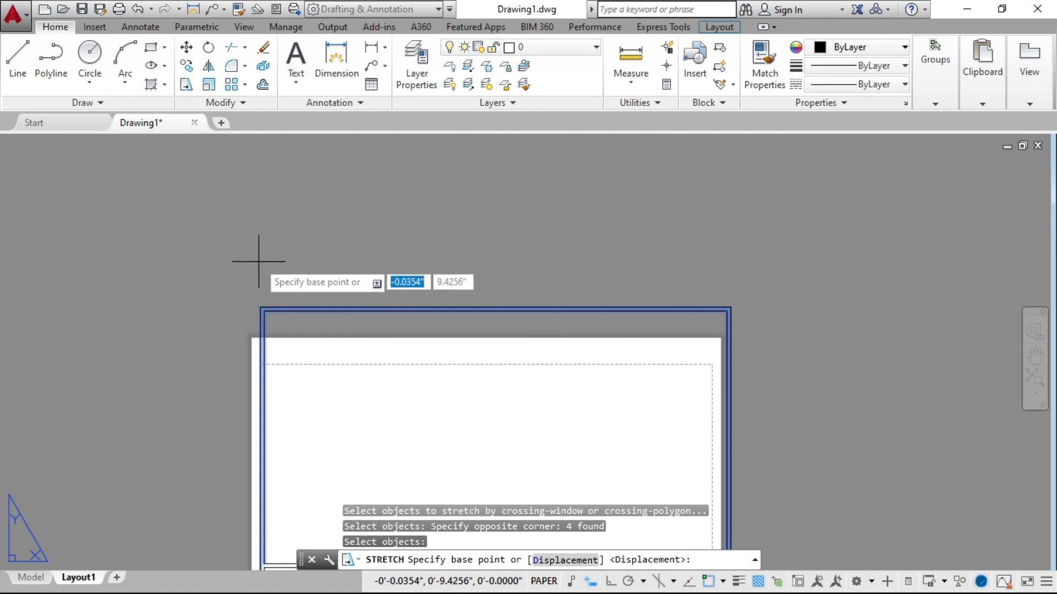
With Ortho on, move the selected top edge straight down into the A4 sheet
{"action": "left_click", "coordinate": [267, 259]}
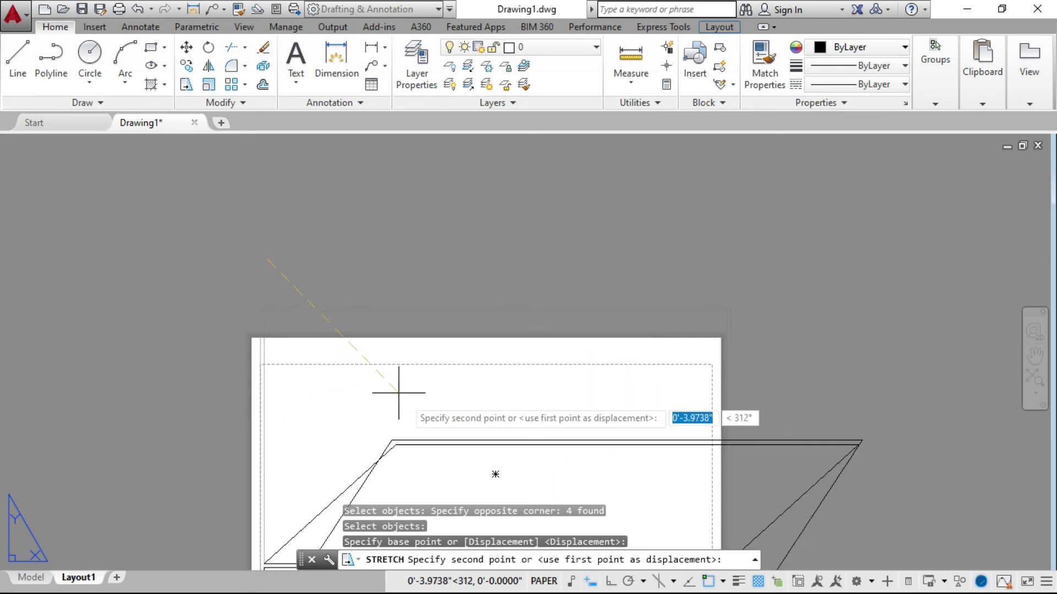
{"action": "left_click", "coordinate": [608, 583]}
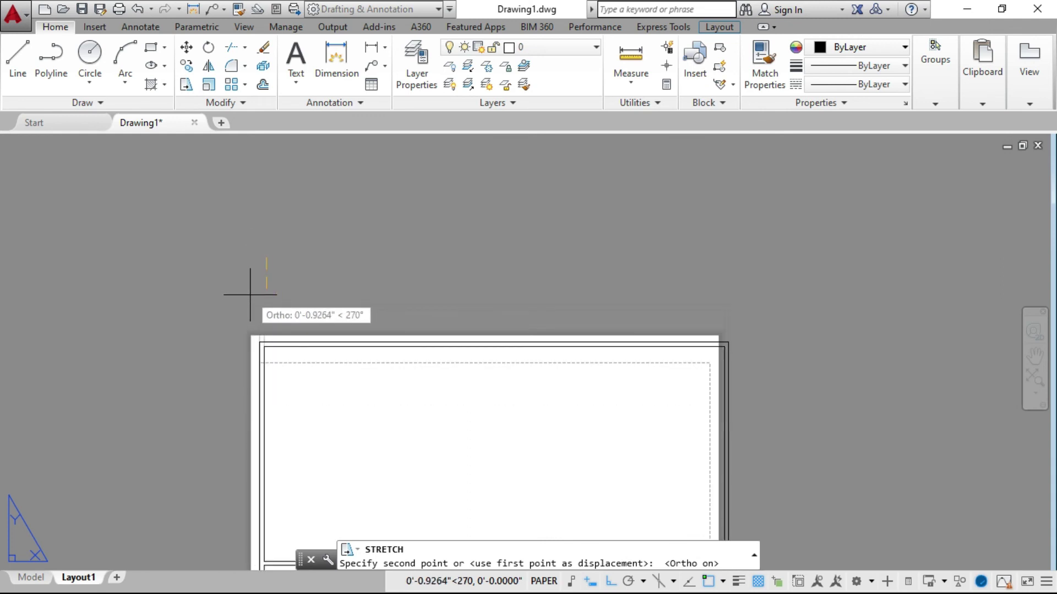
{"action": "scroll", "coordinate": [251, 309], "scroll_direction": "down", "scroll_amount": 2}
{"action": "scroll", "coordinate": [249, 330], "scroll_direction": "down", "scroll_amount": 2}
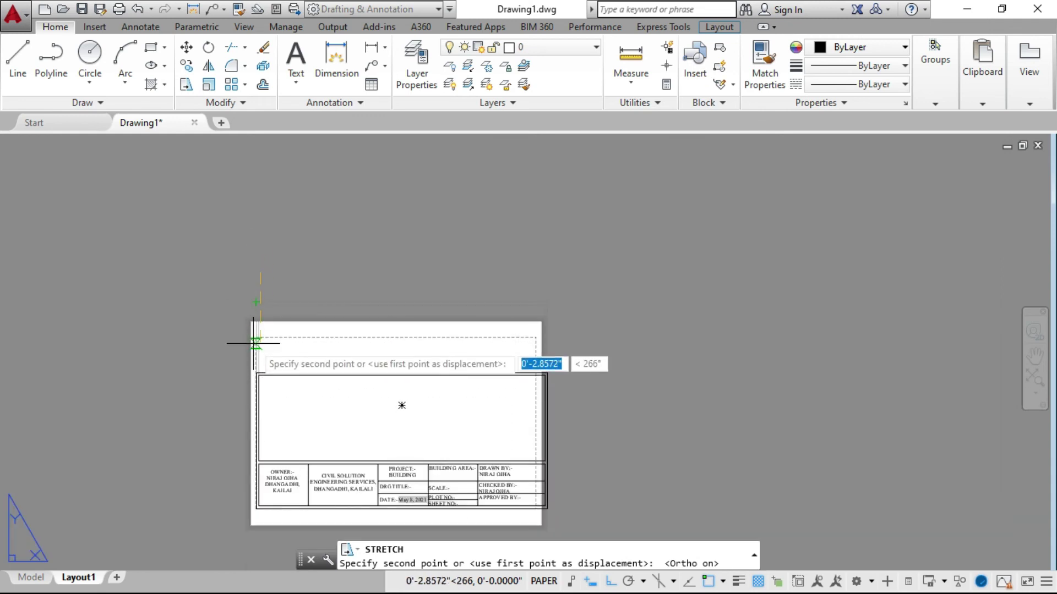
{"action": "scroll", "coordinate": [248, 337], "scroll_direction": "up", "scroll_amount": 3}
{"action": "scroll", "coordinate": [252, 302], "scroll_direction": "up", "scroll_amount": 2}
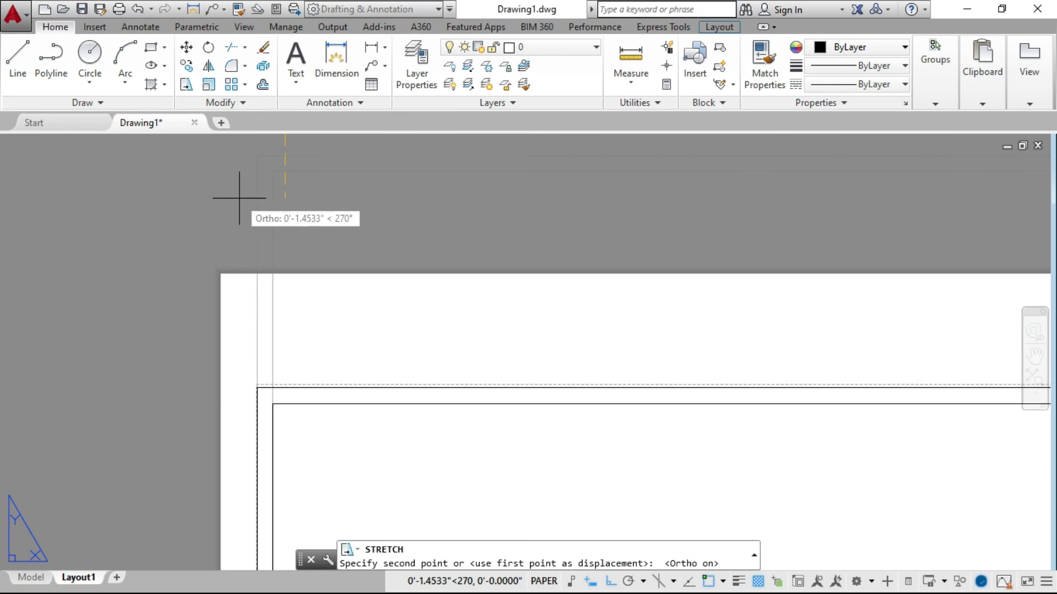
{"action": "left_click", "coordinate": [238, 197]}
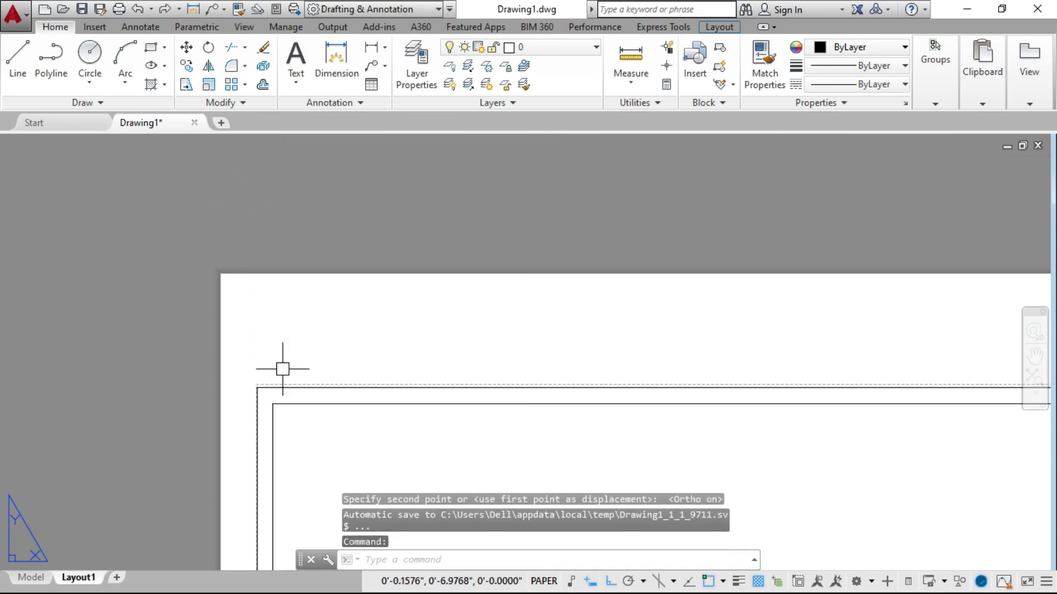
{"action": "scroll", "coordinate": [273, 380], "scroll_direction": "up", "scroll_amount": 5}
{"action": "scroll", "coordinate": [220, 370], "scroll_direction": "up", "scroll_amount": 2}
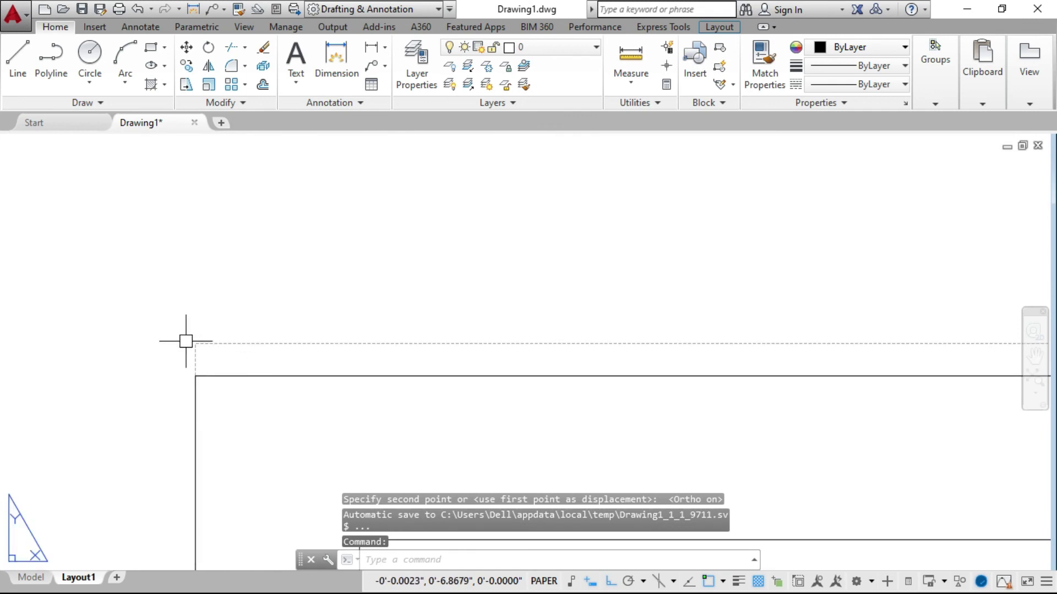
{"action": "scroll", "coordinate": [185, 341], "scroll_direction": "down", "scroll_amount": 1}
{"action": "scroll", "coordinate": [215, 351], "scroll_direction": "down", "scroll_amount": 1}
{"action": "scroll", "coordinate": [207, 361], "scroll_direction": "down", "scroll_amount": 2}
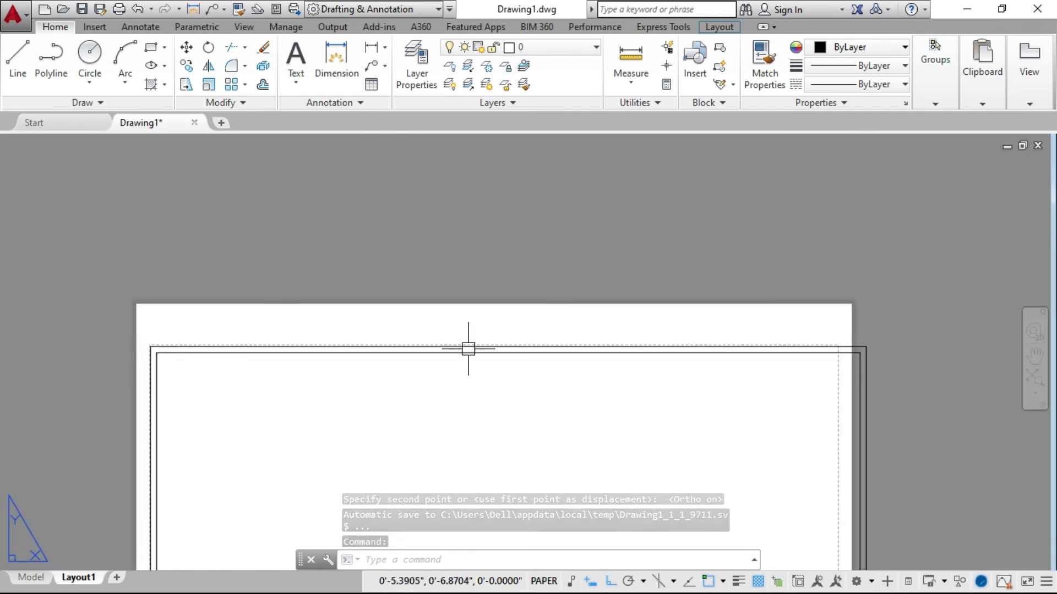
{"action": "scroll", "coordinate": [236, 307], "scroll_direction": "down", "scroll_amount": 2}
{"action": "scroll", "coordinate": [503, 439], "scroll_direction": "down", "scroll_amount": 1}
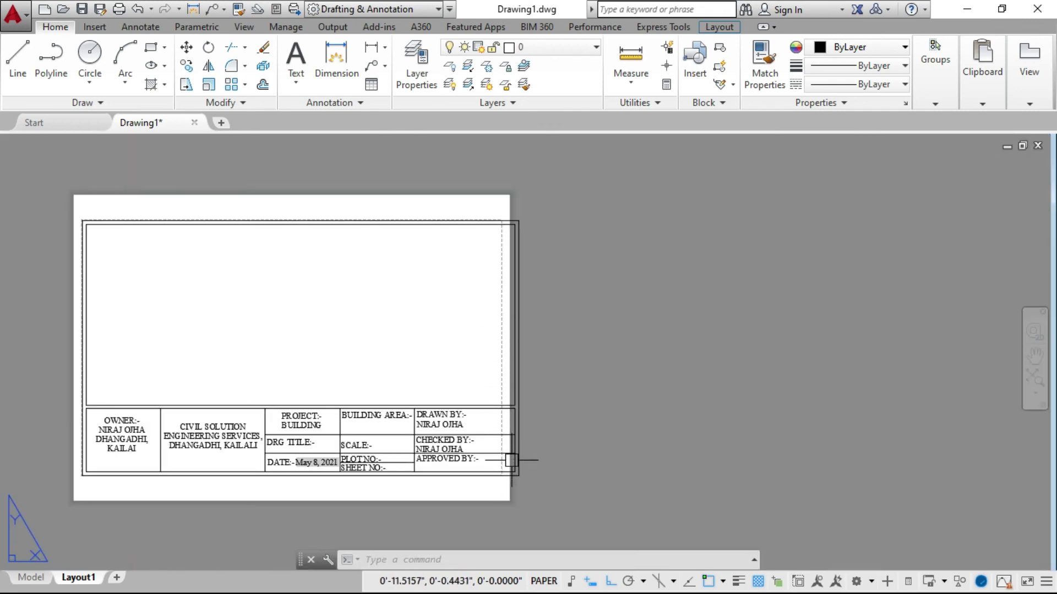
Use a STRETCH crossing window to select the title block's right edge
{"action": "left_click", "coordinate": [186, 85]}
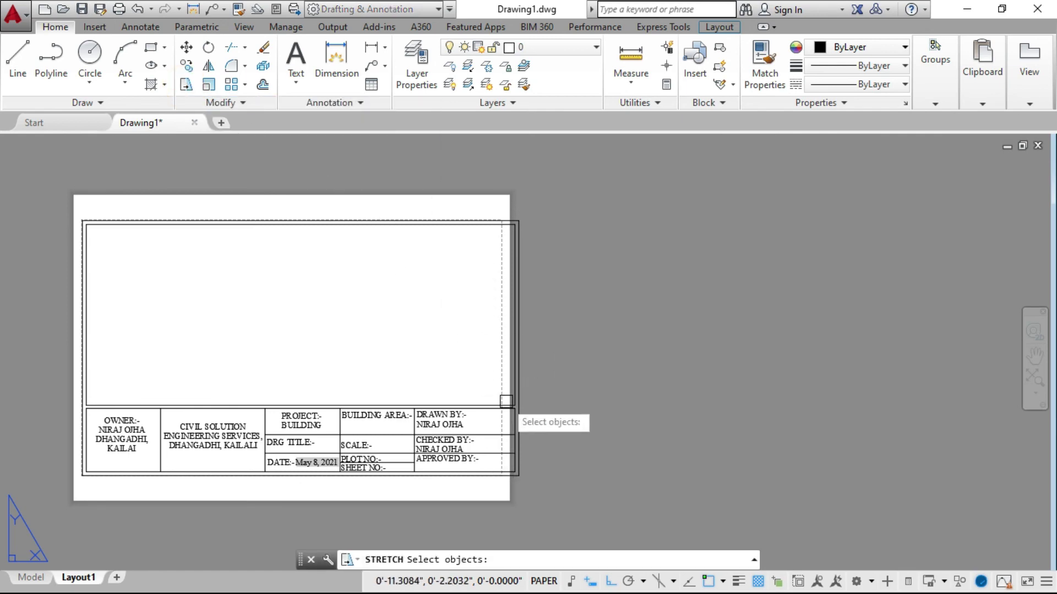
{"action": "scroll", "coordinate": [513, 447], "scroll_direction": "up", "scroll_amount": 2}
{"action": "left_click", "coordinate": [547, 523]}
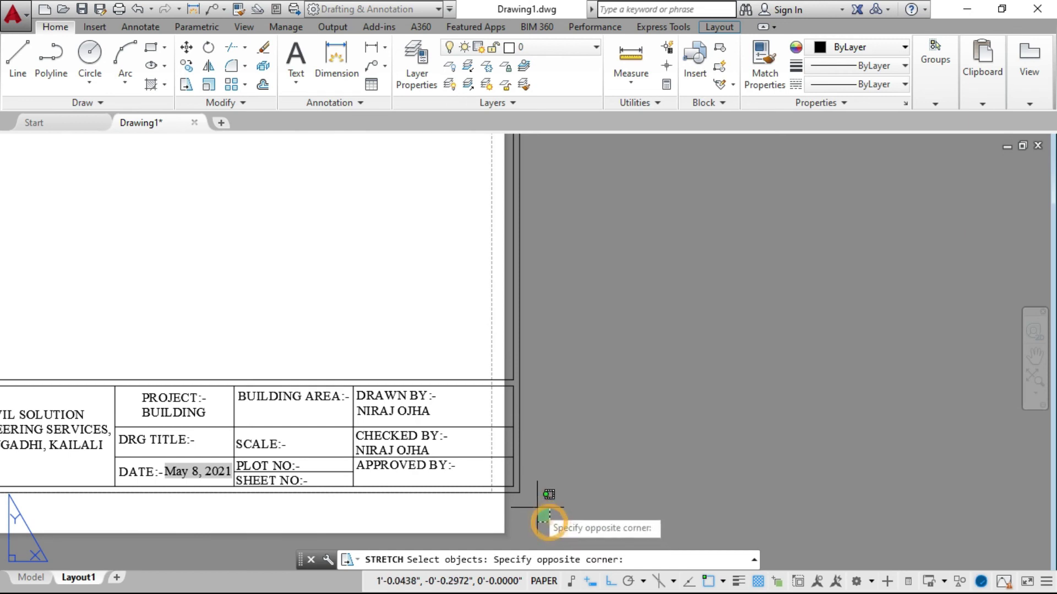
{"action": "scroll", "coordinate": [532, 502], "scroll_direction": "down", "scroll_amount": 2}
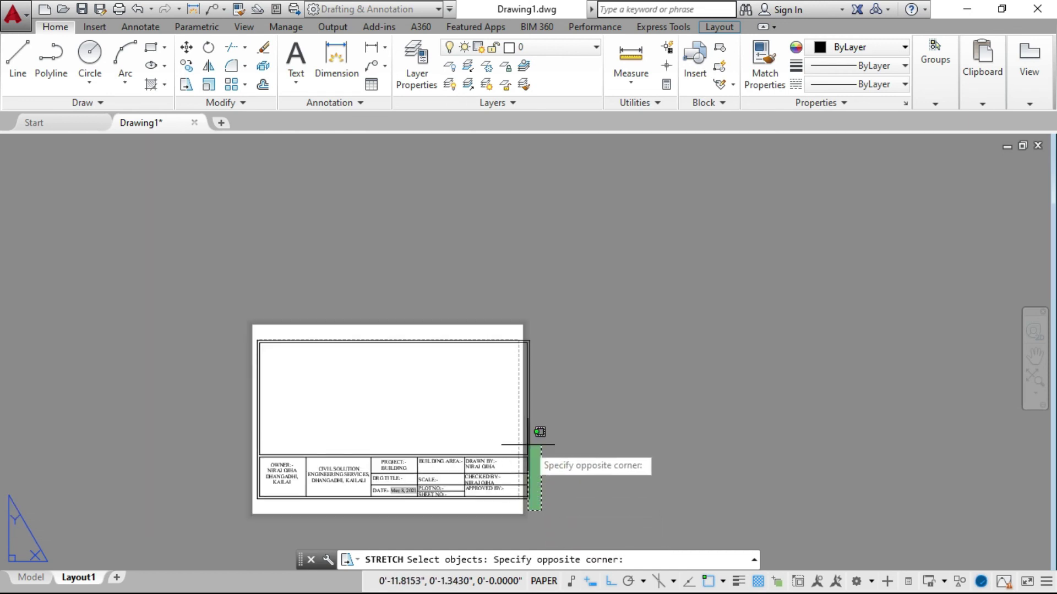
{"action": "left_click", "coordinate": [511, 294]}
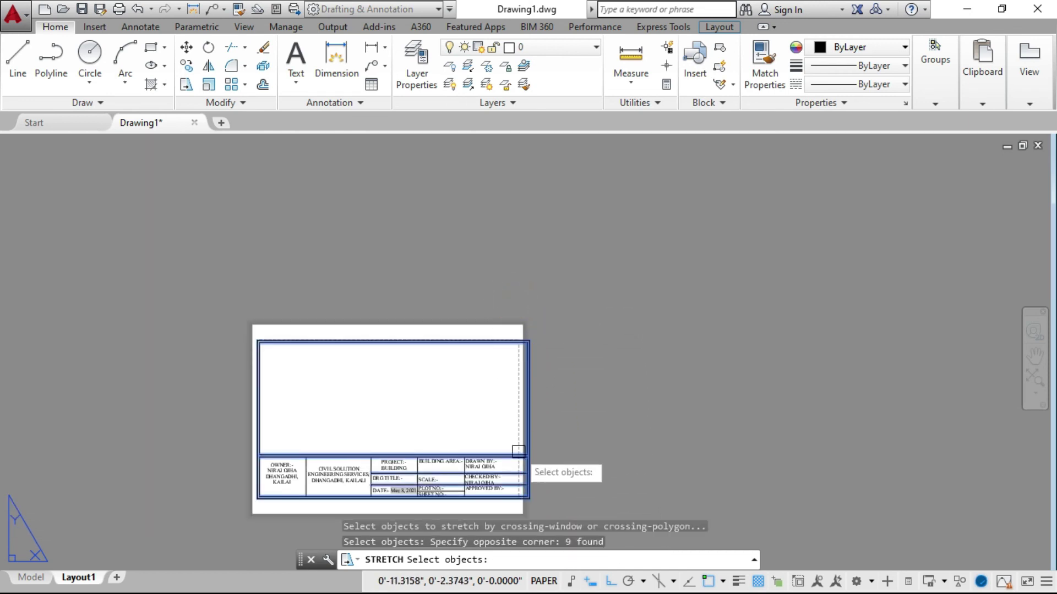
{"action": "scroll", "coordinate": [508, 517], "scroll_direction": "up", "scroll_amount": 3}
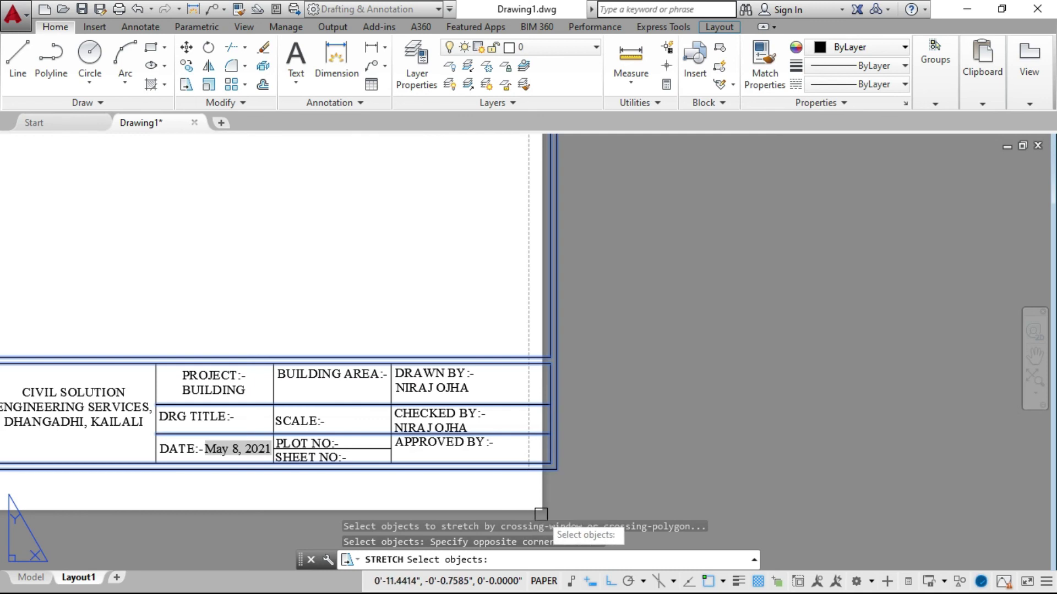
{"action": "key", "text": "Return"}
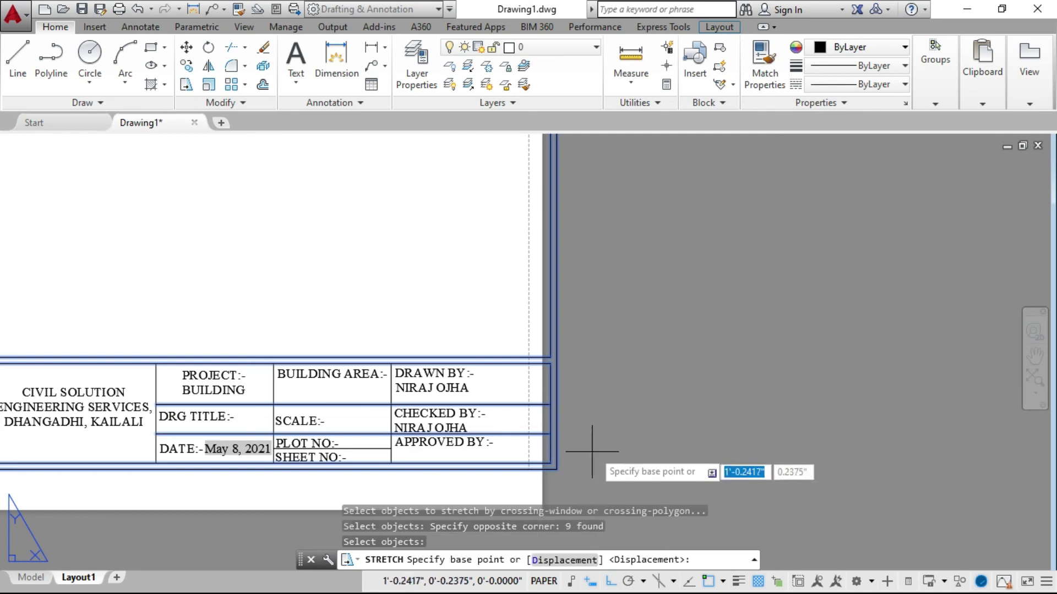
Move the selected right edge left so the border fits the sheet's width
{"action": "left_click", "coordinate": [630, 457]}
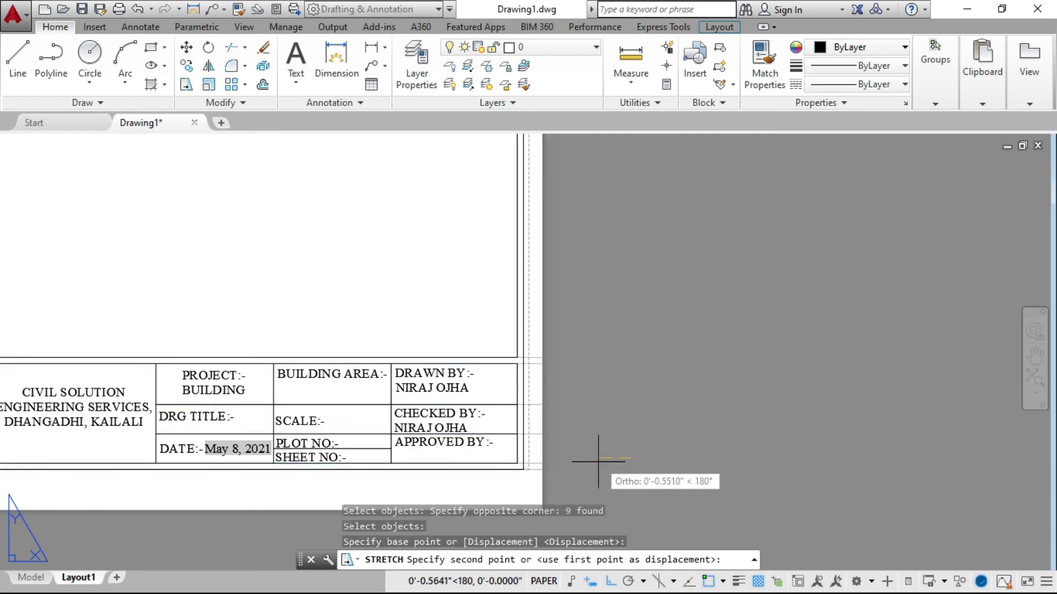
{"action": "scroll", "coordinate": [605, 454], "scroll_direction": "up", "scroll_amount": 2}
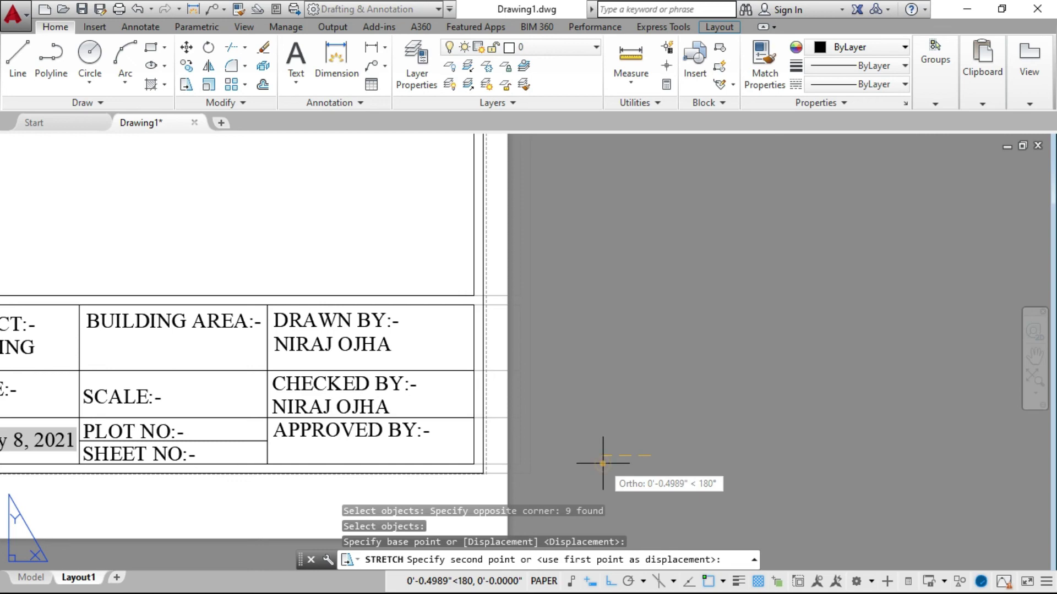
{"action": "left_click", "coordinate": [603, 463]}
{"action": "scroll", "coordinate": [713, 462], "scroll_direction": "down", "scroll_amount": 5}
{"action": "scroll", "coordinate": [326, 302], "scroll_direction": "up", "scroll_amount": 3}
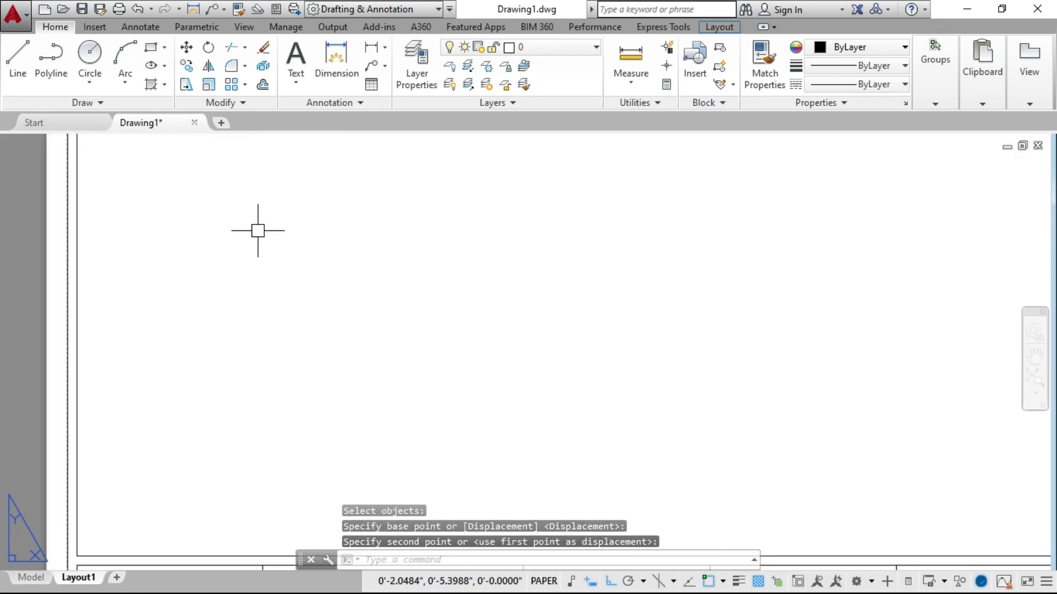
{"action": "scroll", "coordinate": [257, 229], "scroll_direction": "down", "scroll_amount": 3}
{"action": "scroll", "coordinate": [416, 429], "scroll_direction": "up", "scroll_amount": 3}
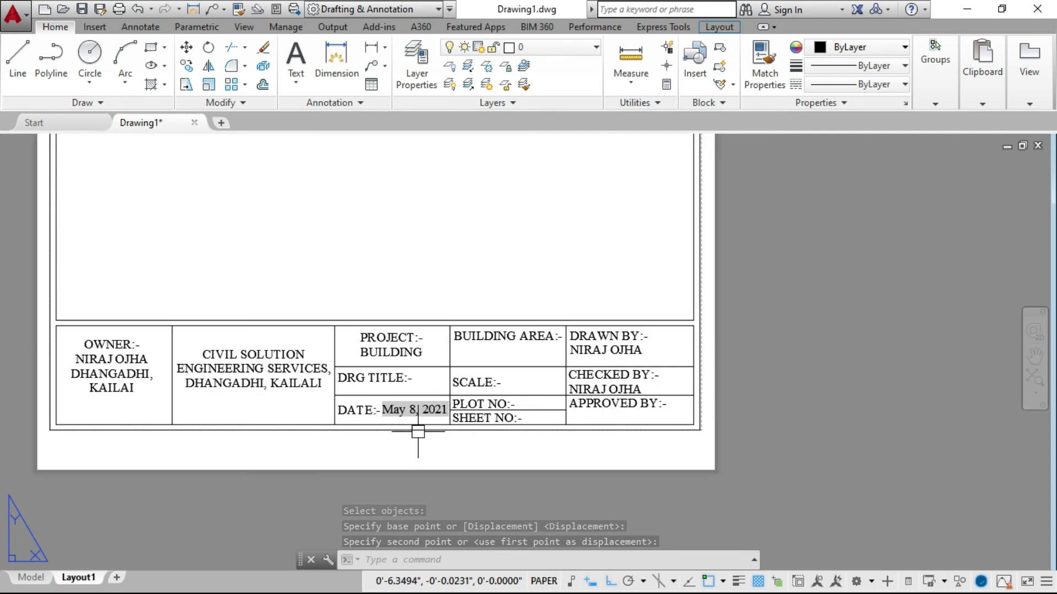
{"action": "scroll", "coordinate": [429, 501], "scroll_direction": "down", "scroll_amount": 3}
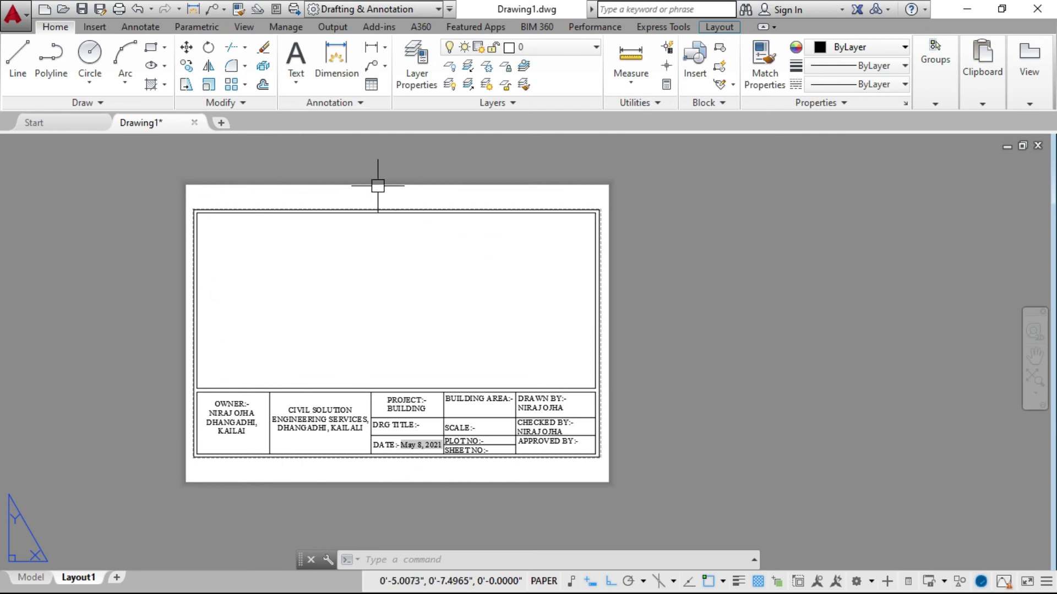
{"action": "scroll", "coordinate": [315, 234], "scroll_direction": "up", "scroll_amount": 3}
{"action": "scroll", "coordinate": [308, 239], "scroll_direction": "down", "scroll_amount": 3}
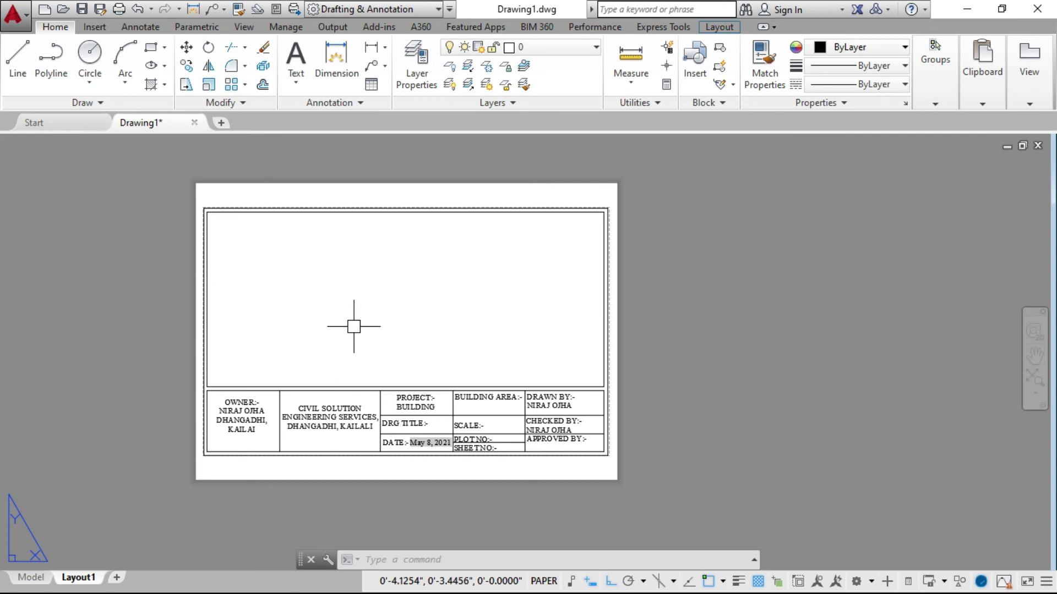
{"action": "scroll", "coordinate": [385, 308], "scroll_direction": "down", "scroll_amount": 2}
{"action": "scroll", "coordinate": [363, 280], "scroll_direction": "up", "scroll_amount": 2}
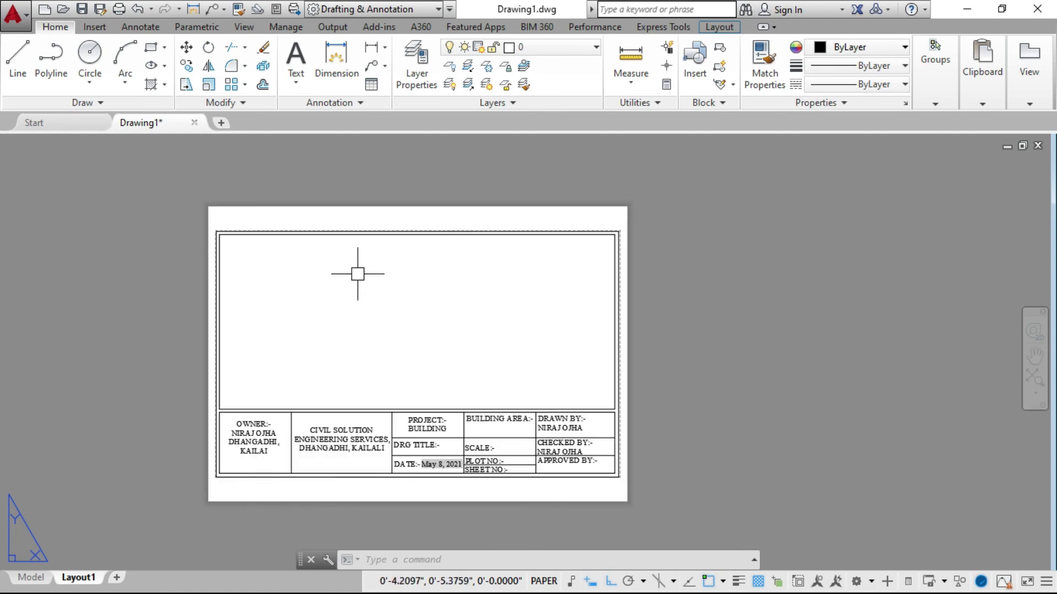
Save the drawing as Drawing Template 'A4 paper title block' on the Desktop
{"action": "left_click", "coordinate": [19, 15]}
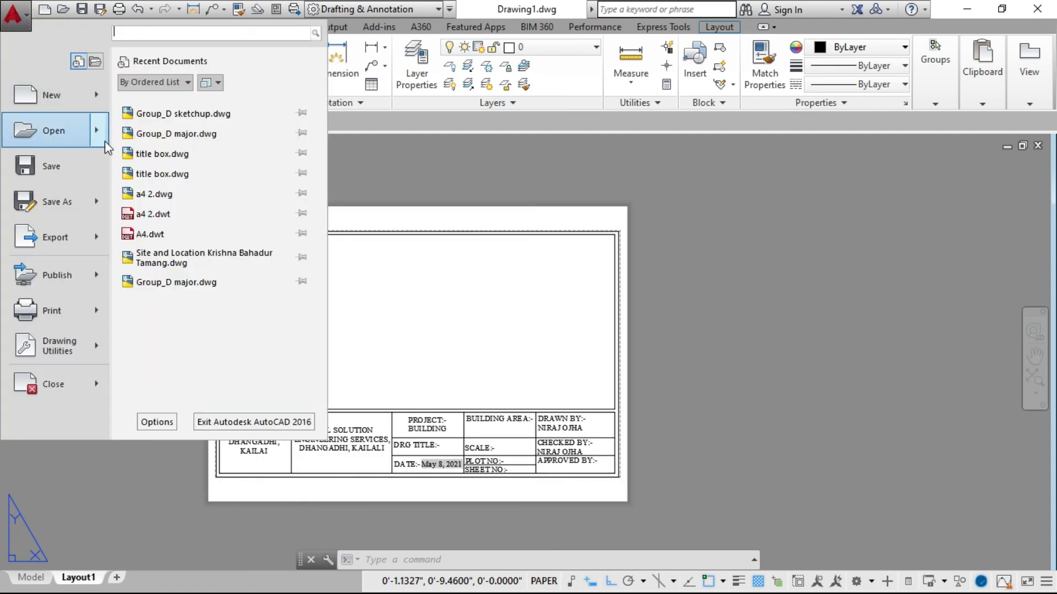
{"action": "mouse_move", "coordinate": [98, 203]}
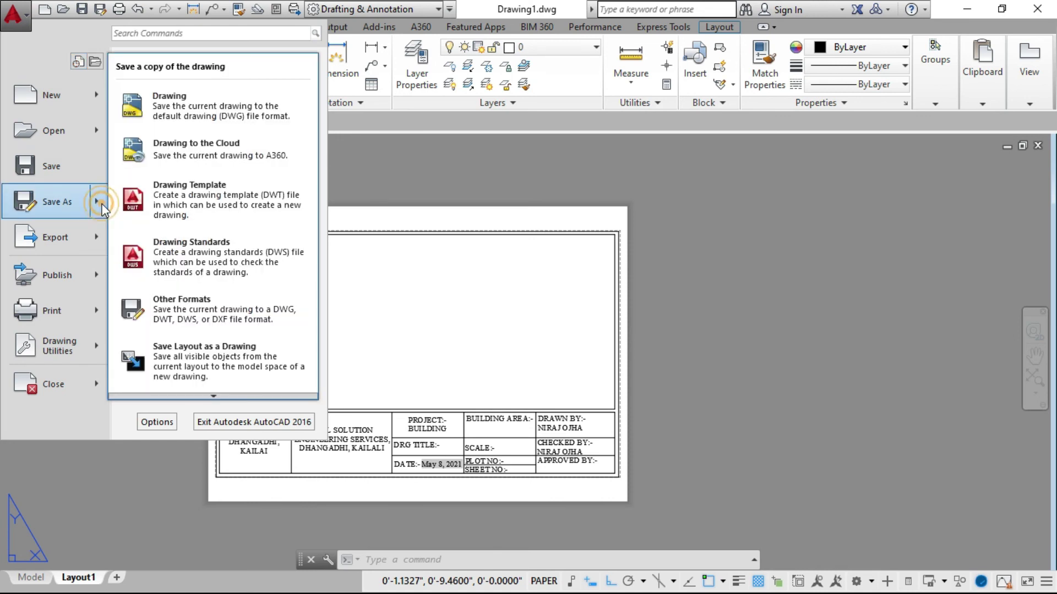
{"action": "left_click", "coordinate": [187, 190]}
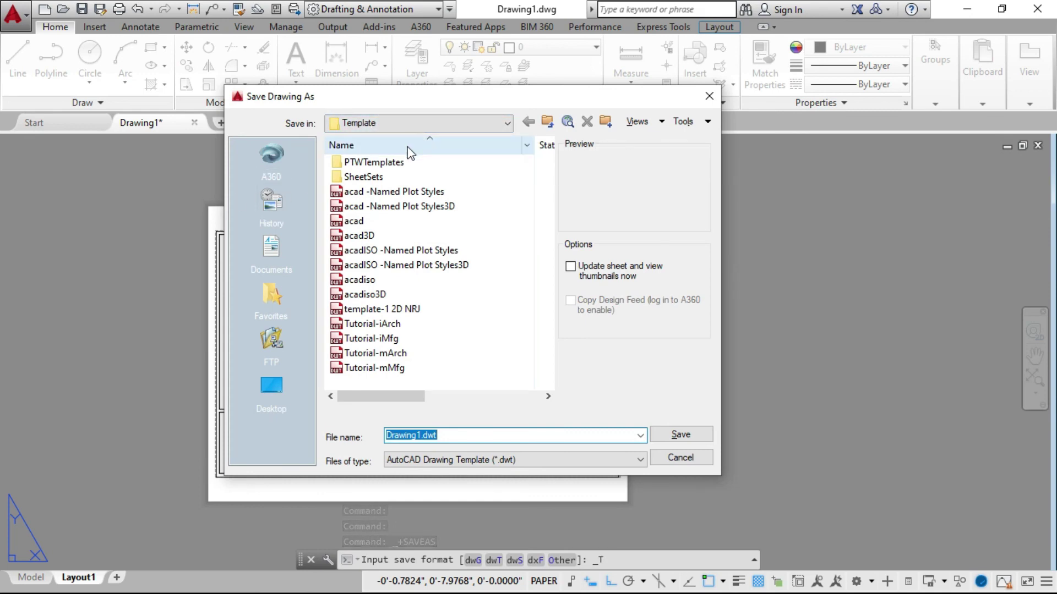
{"action": "left_click", "coordinate": [272, 386]}
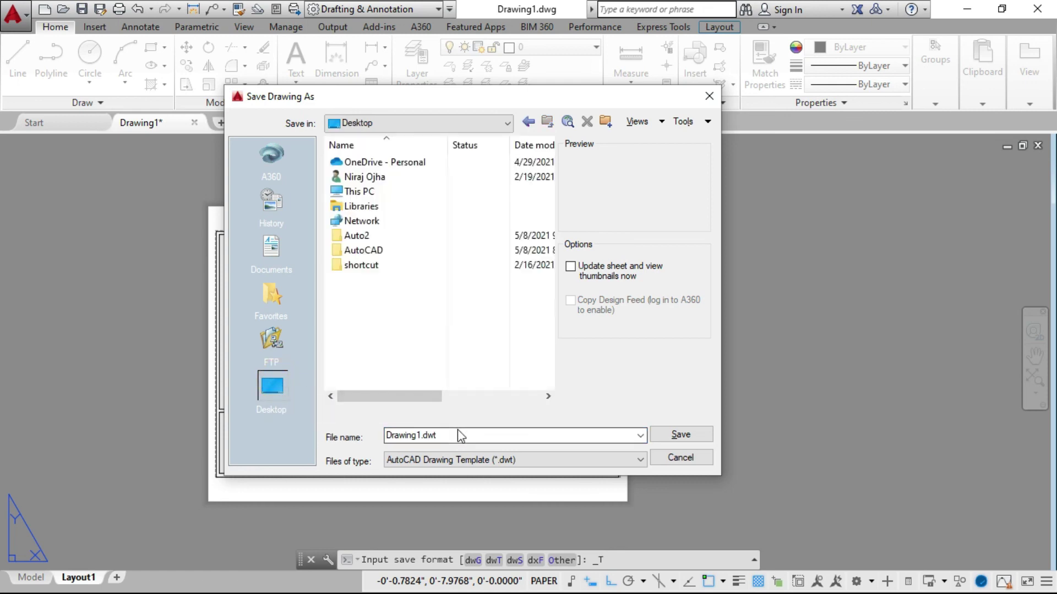
{"action": "left_click_drag", "start_coordinate": [450, 437], "coordinate": [387, 434]}
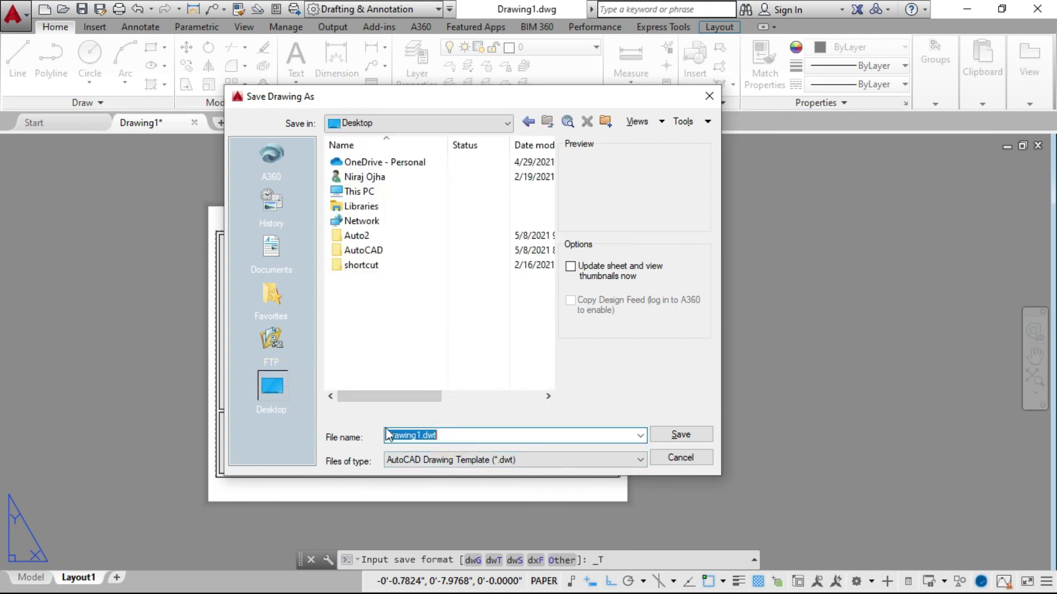
{"action": "type", "text": "A"}
{"action": "type", "text": "4 paper title block"}
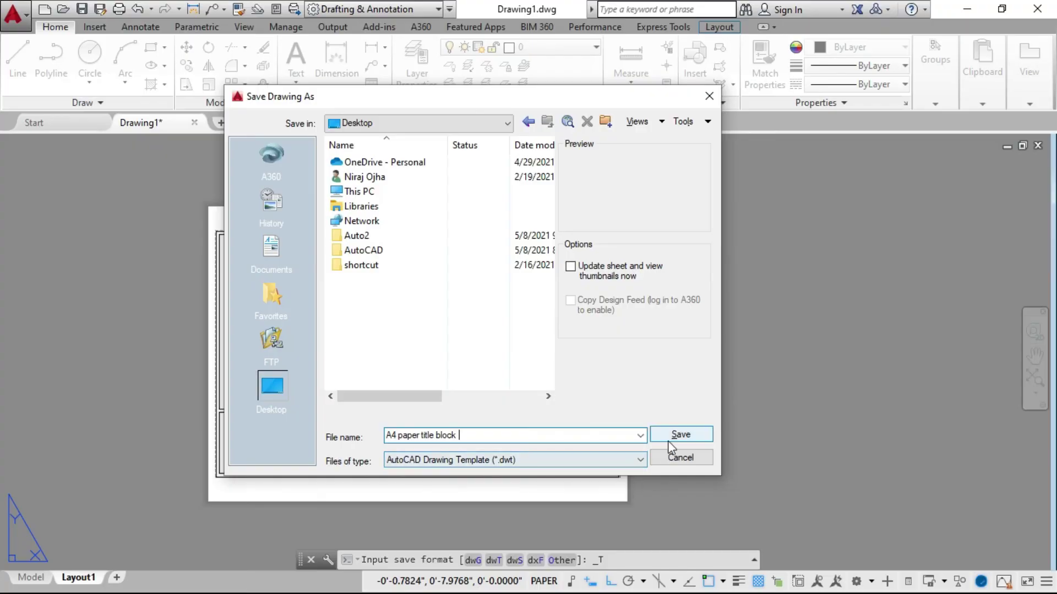
{"action": "left_click", "coordinate": [675, 436]}
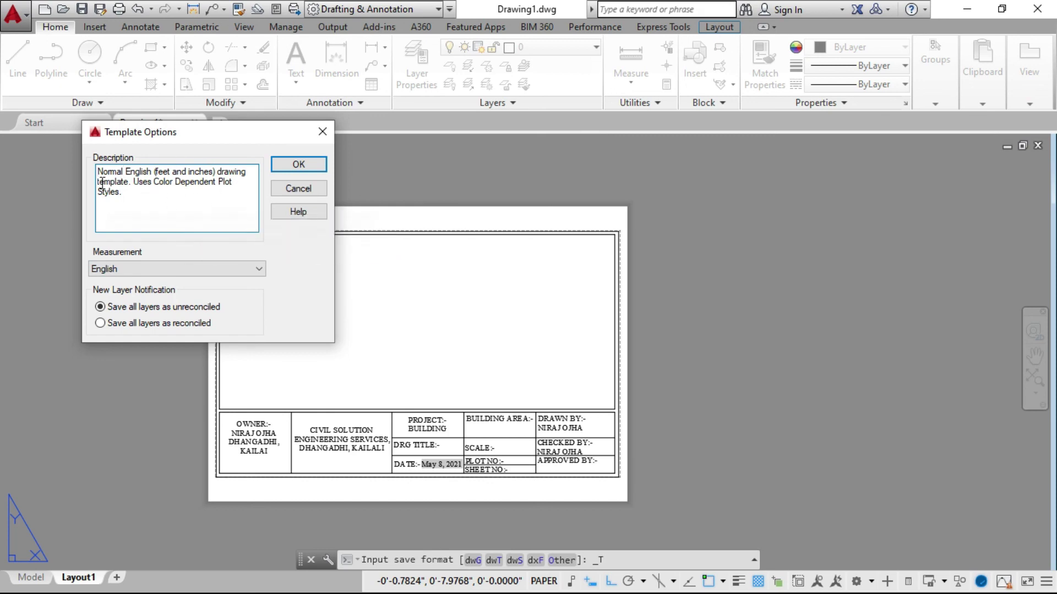
Accept the Template Options to finish saving A4 paper title block.dwt
{"action": "left_click", "coordinate": [299, 164]}
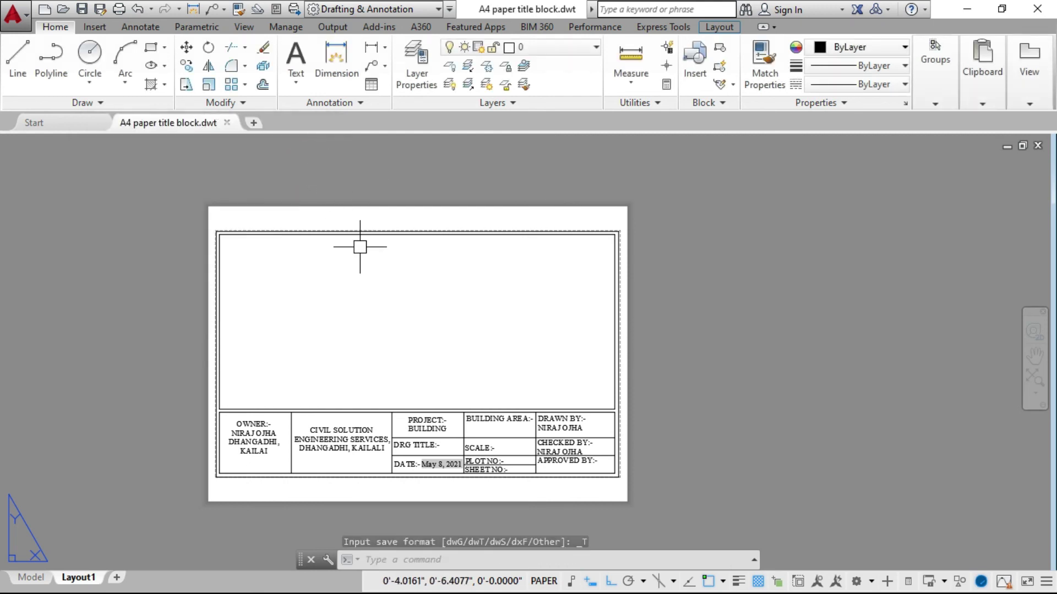
{"action": "scroll", "coordinate": [368, 249], "scroll_direction": "up", "scroll_amount": 2}
{"action": "scroll", "coordinate": [420, 295], "scroll_direction": "down", "scroll_amount": 2}
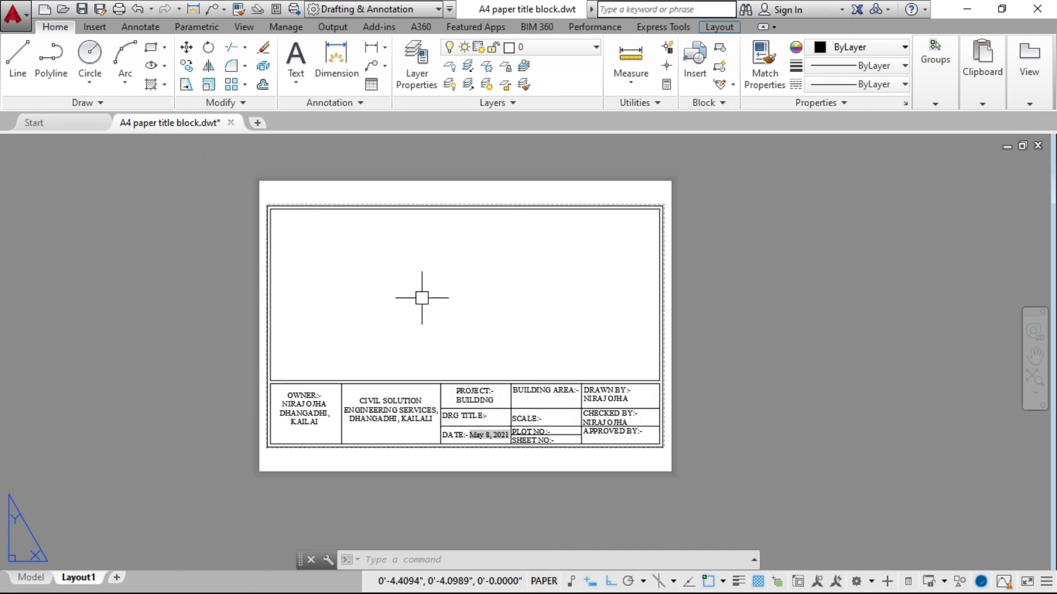
{"action": "scroll", "coordinate": [410, 253], "scroll_direction": "up", "scroll_amount": 2}
{"action": "scroll", "coordinate": [411, 253], "scroll_direction": "down", "scroll_amount": 2}
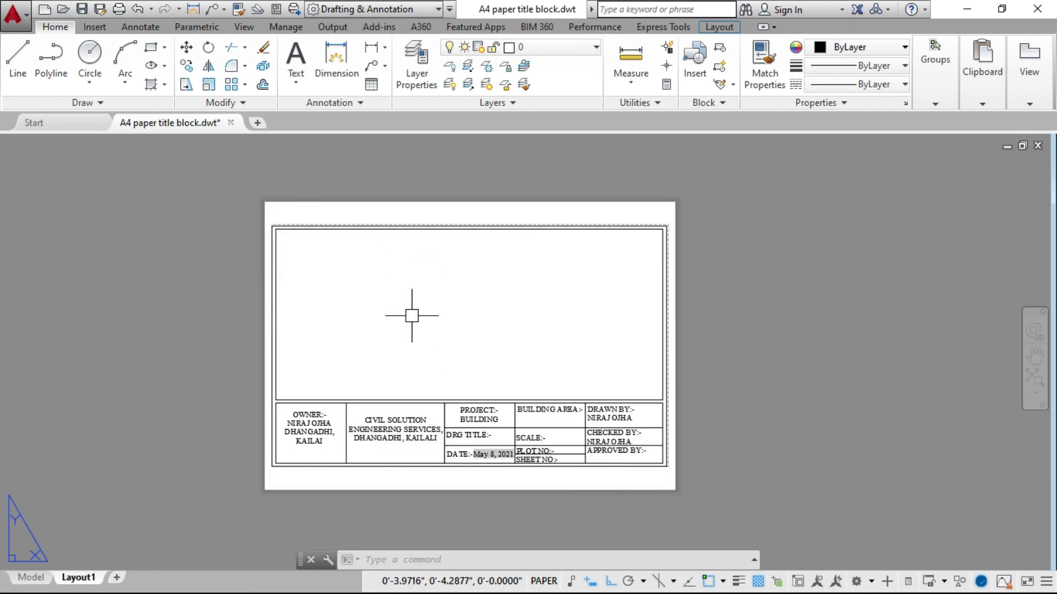